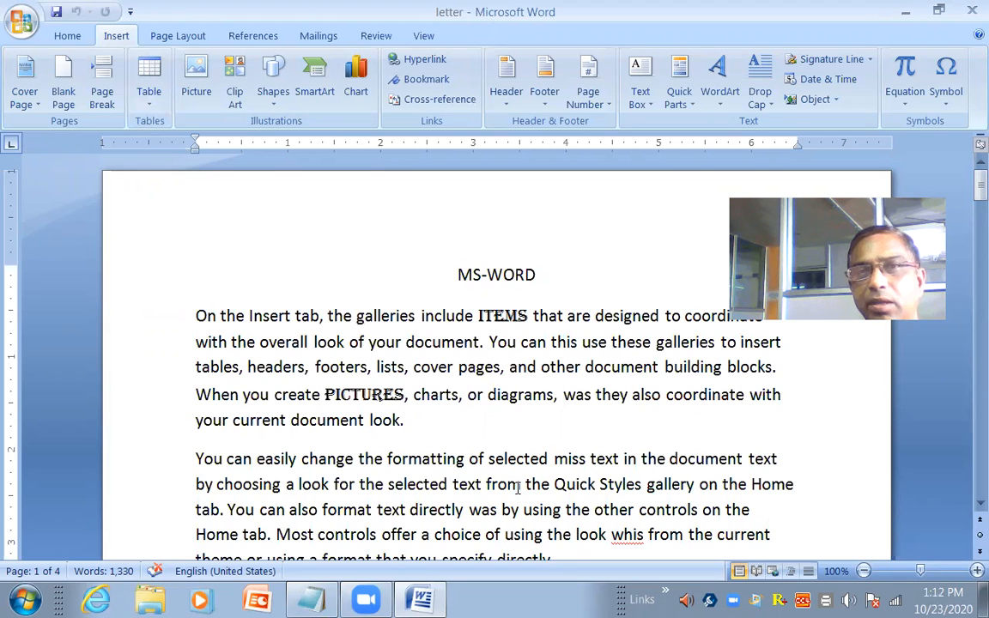
Delete the Vertical Picture List SmartArt graphic with pictures A, B and C at the end of the document
click(473, 427)
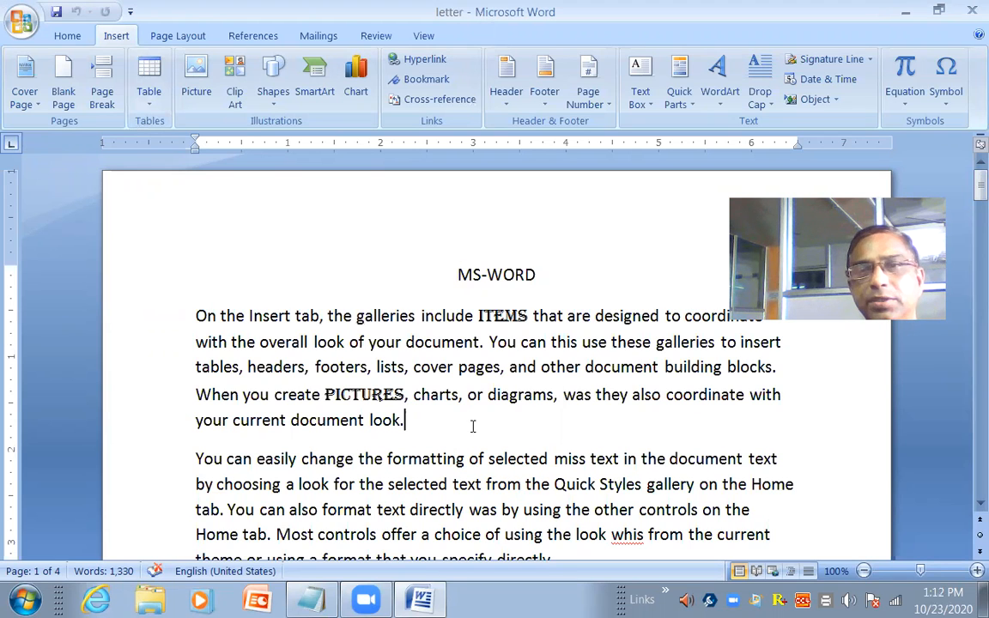
scroll(473, 426, down, 20)
scroll(472, 427, down, 20)
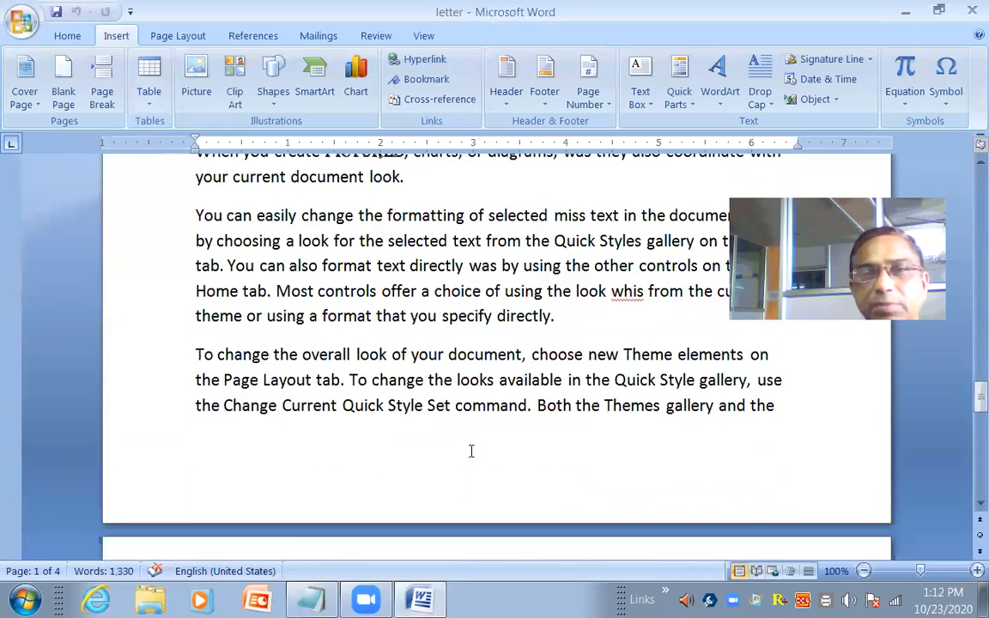
scroll(470, 454, down, 15)
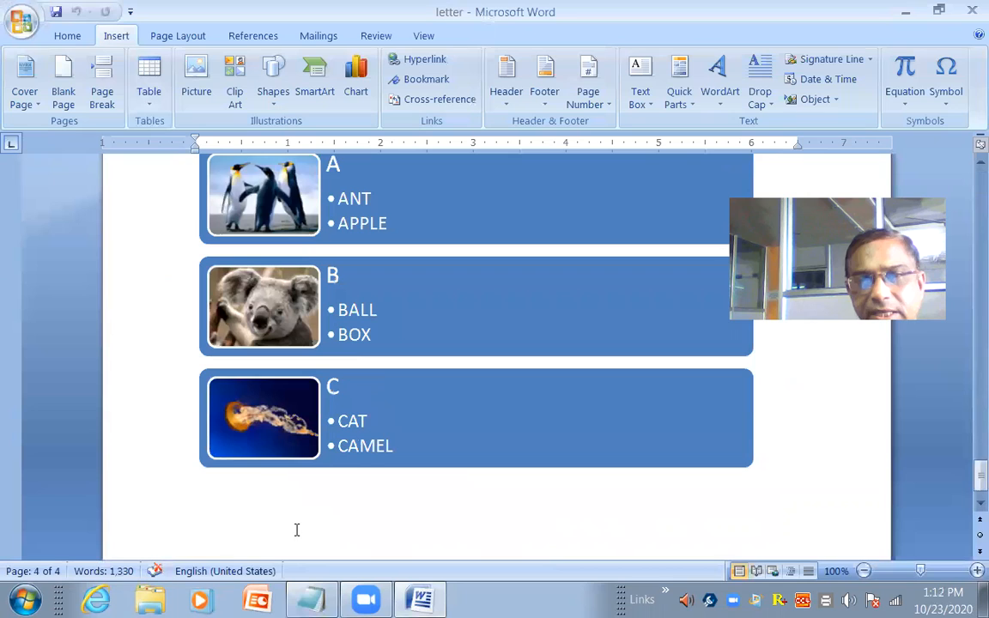
click(353, 452)
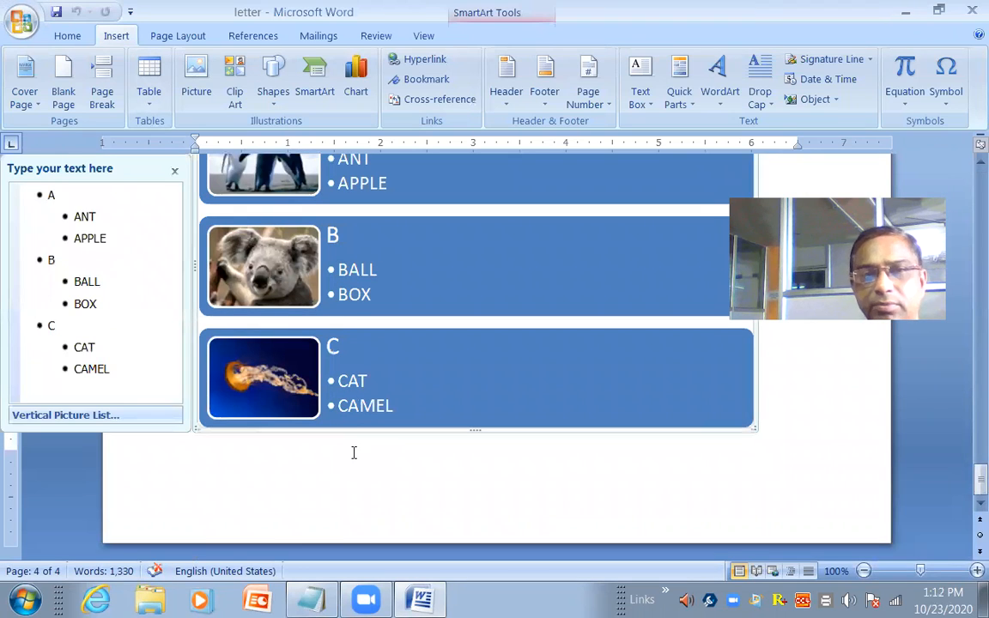
click(472, 401)
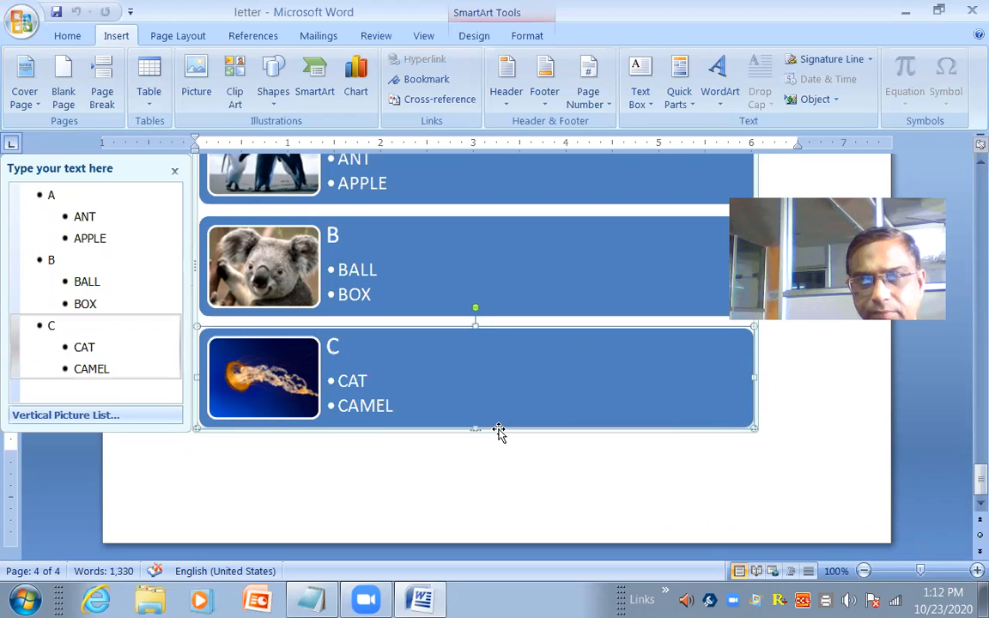
scroll(499, 430, up, 5)
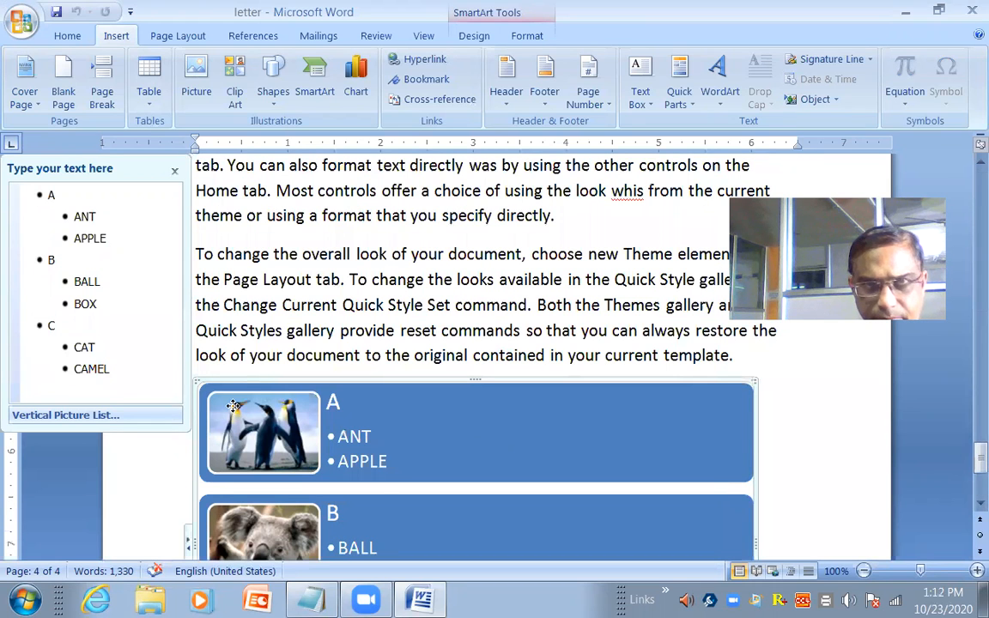
click(233, 405)
click(176, 391)
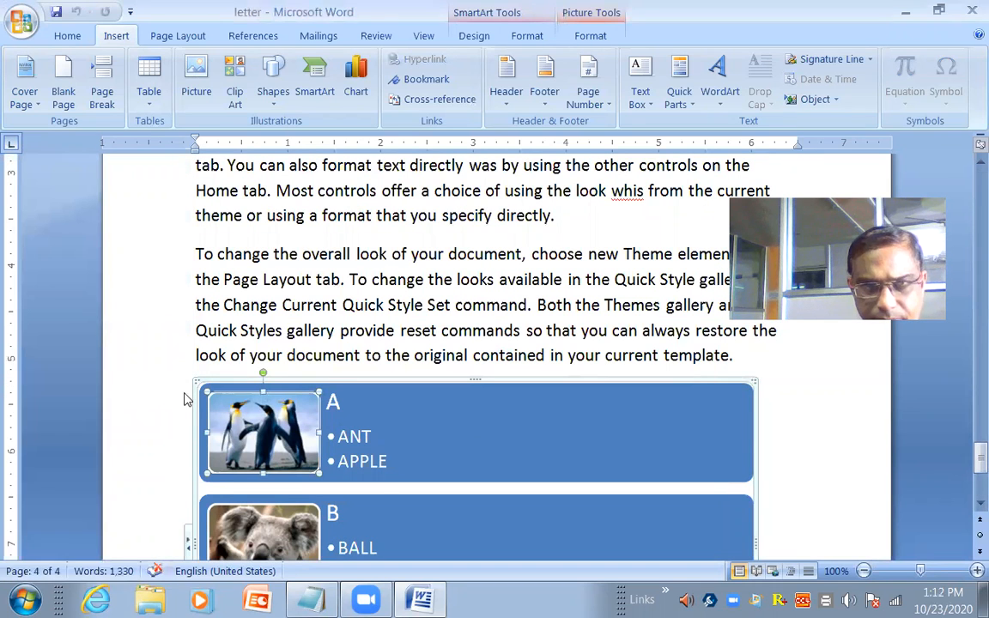
click(203, 387)
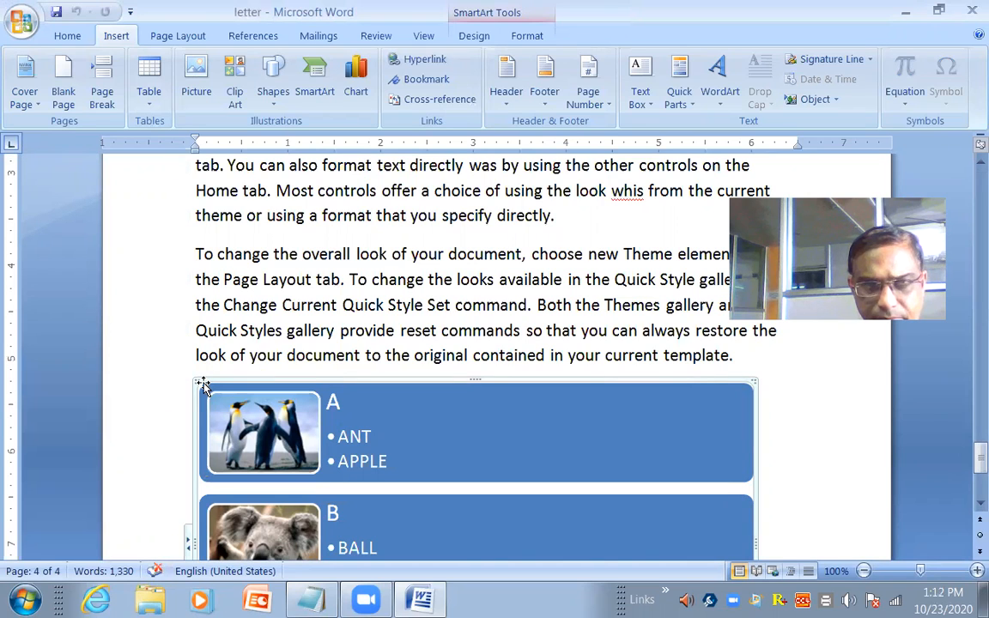
key(Delete)
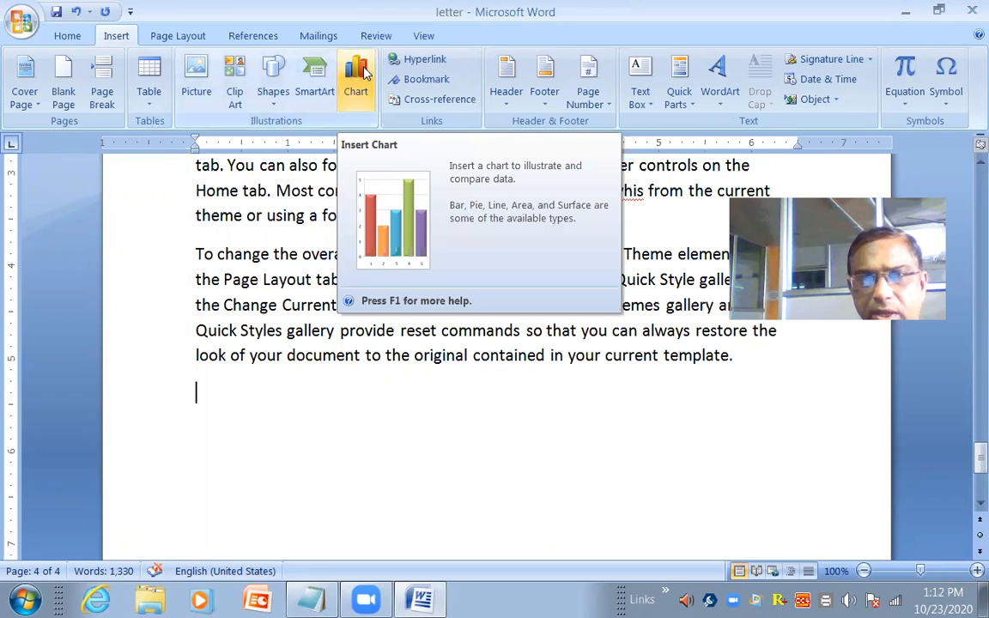
Insert a Clustered Column chart on the empty line below the last paragraph
click(359, 95)
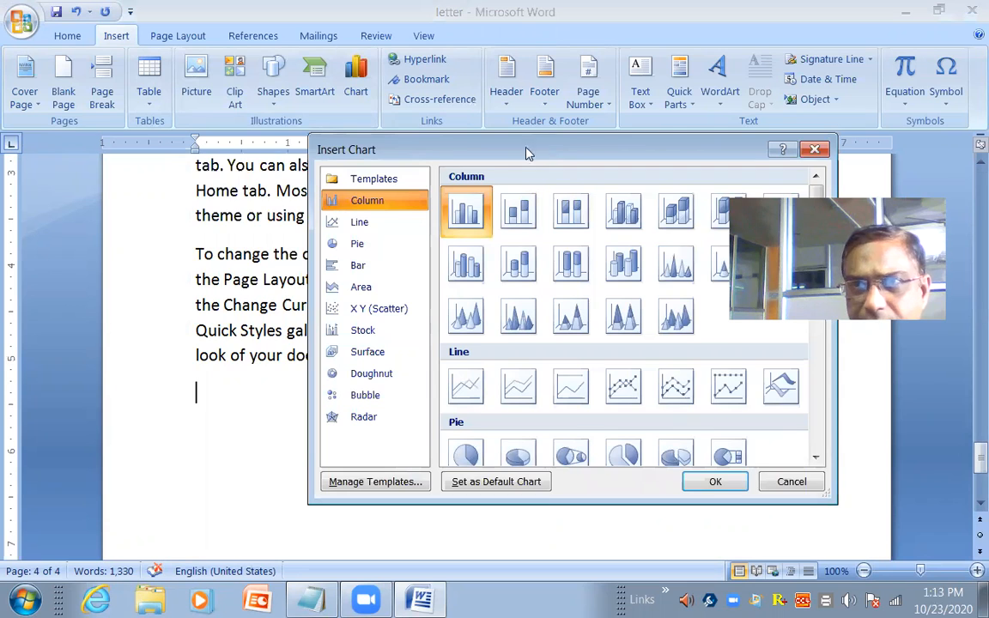
drag(534, 157, 380, 152)
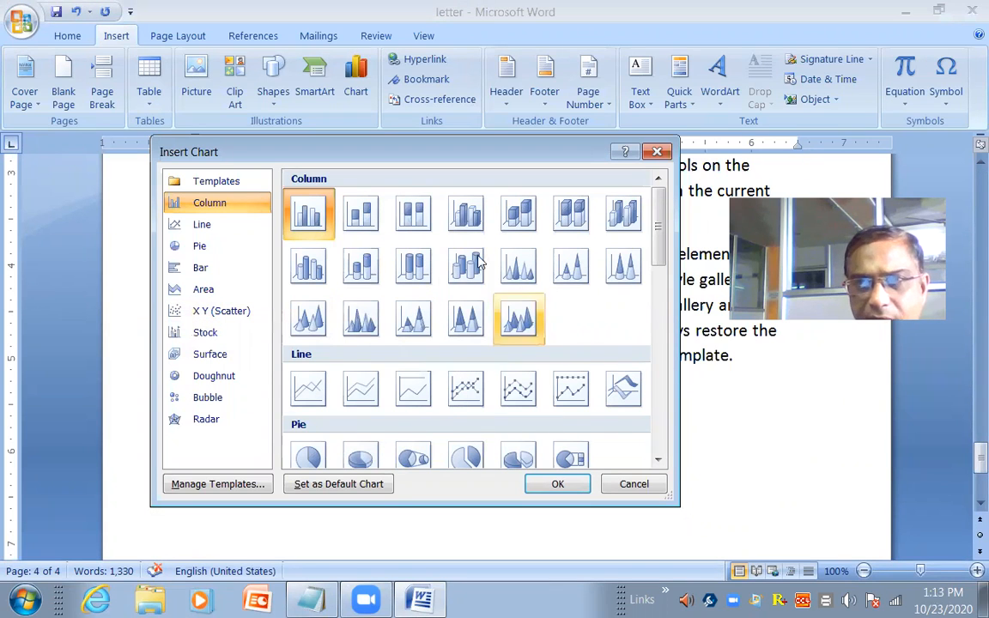
scroll(480, 266, down, 10)
scroll(480, 279, up, 10)
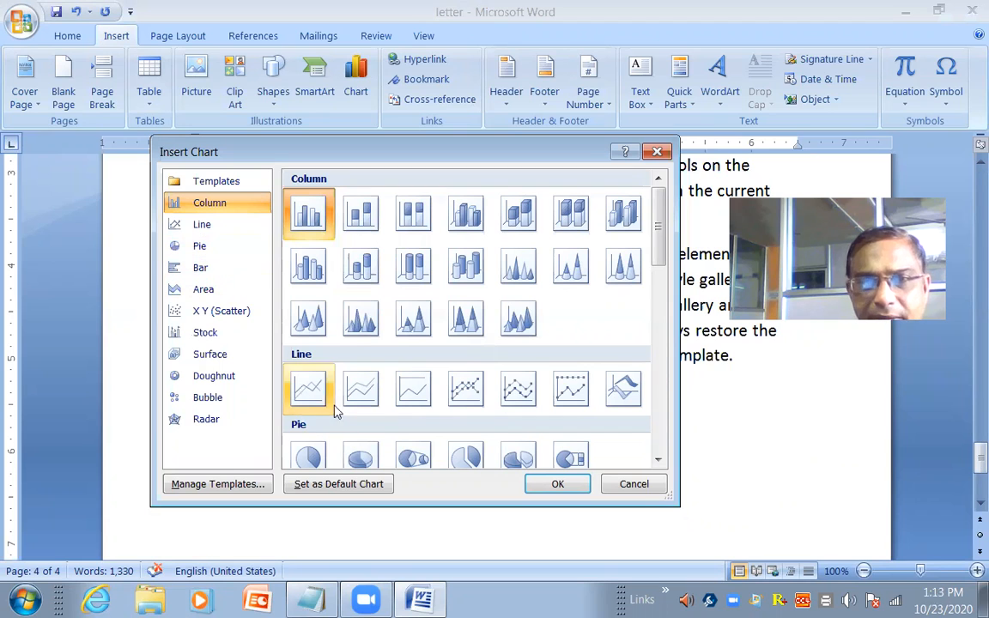
scroll(381, 434, down, 5)
scroll(381, 434, up, 5)
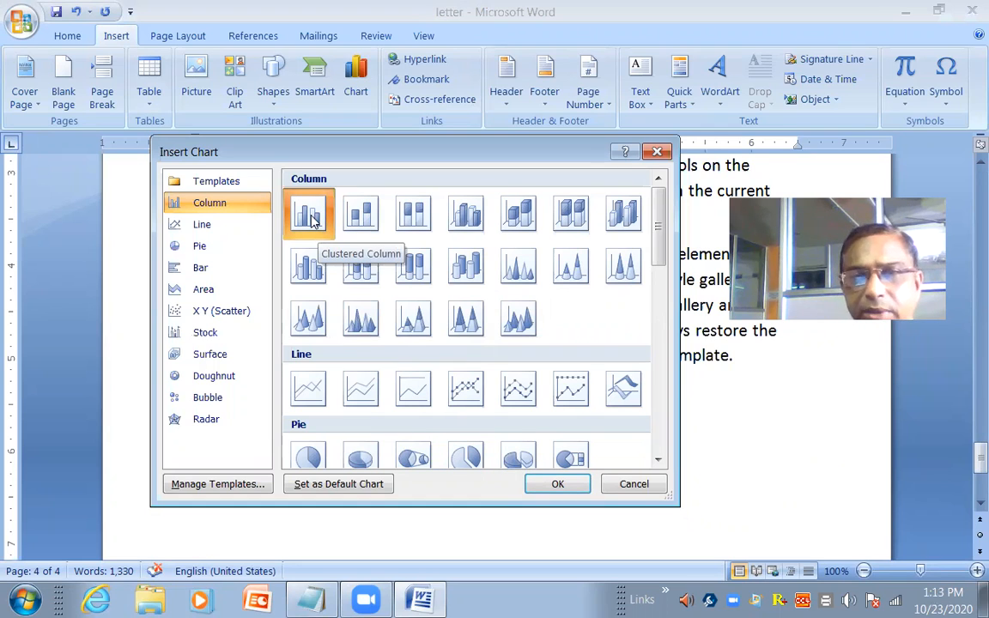
click(556, 486)
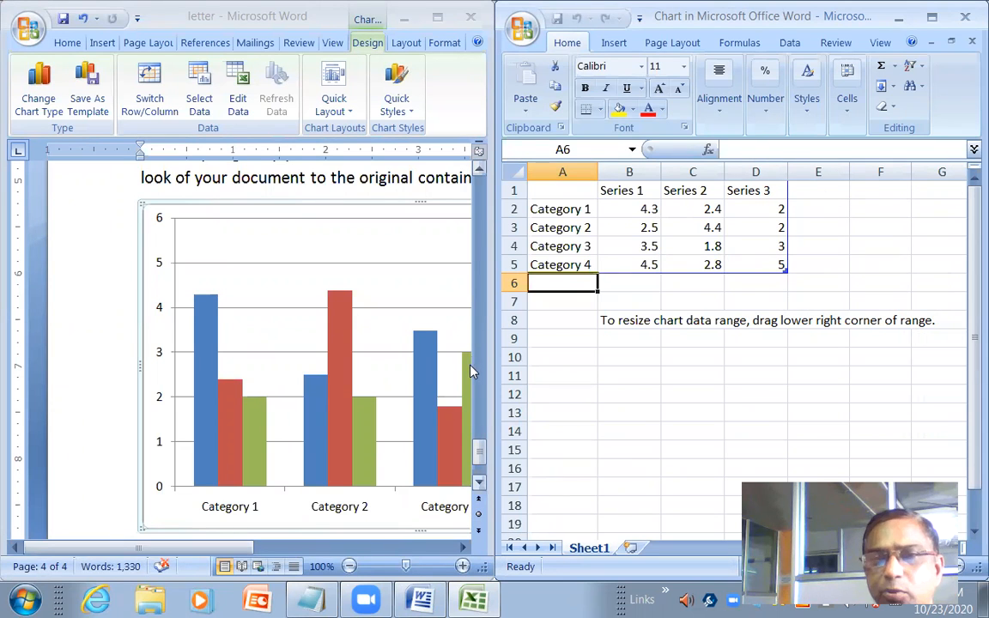
Replace the Category 1 label in cell A2 of the chart data sheet with a student's first name
mouse_move(369, 446)
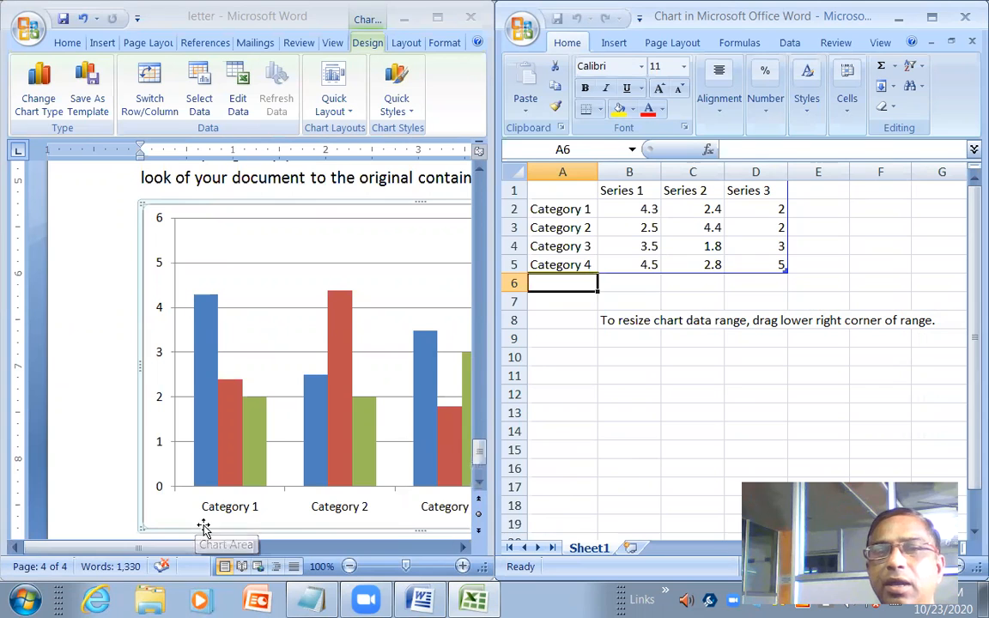
drag(207, 549, 276, 556)
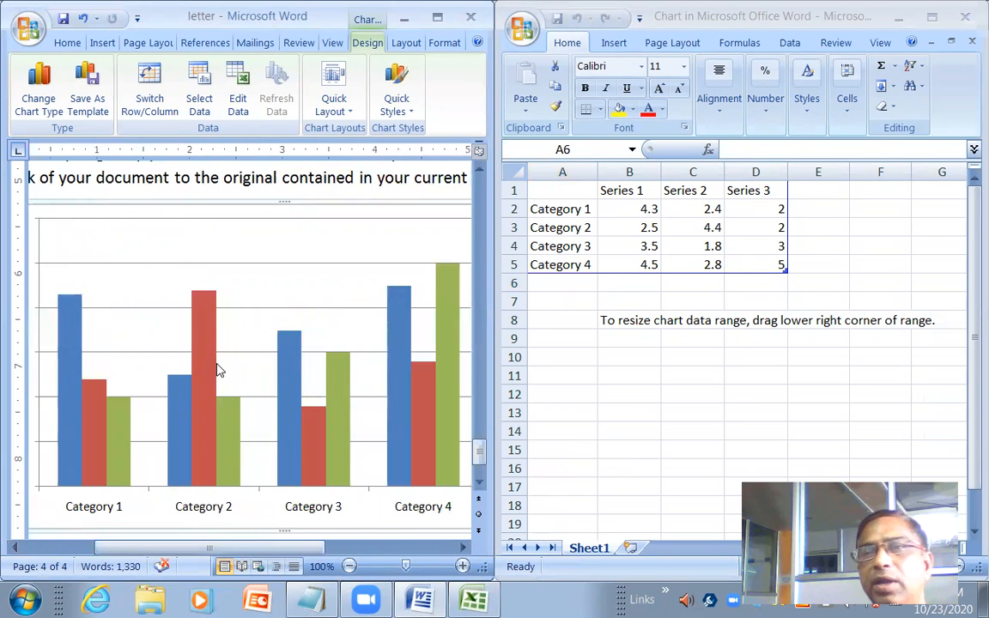
mouse_move(218, 369)
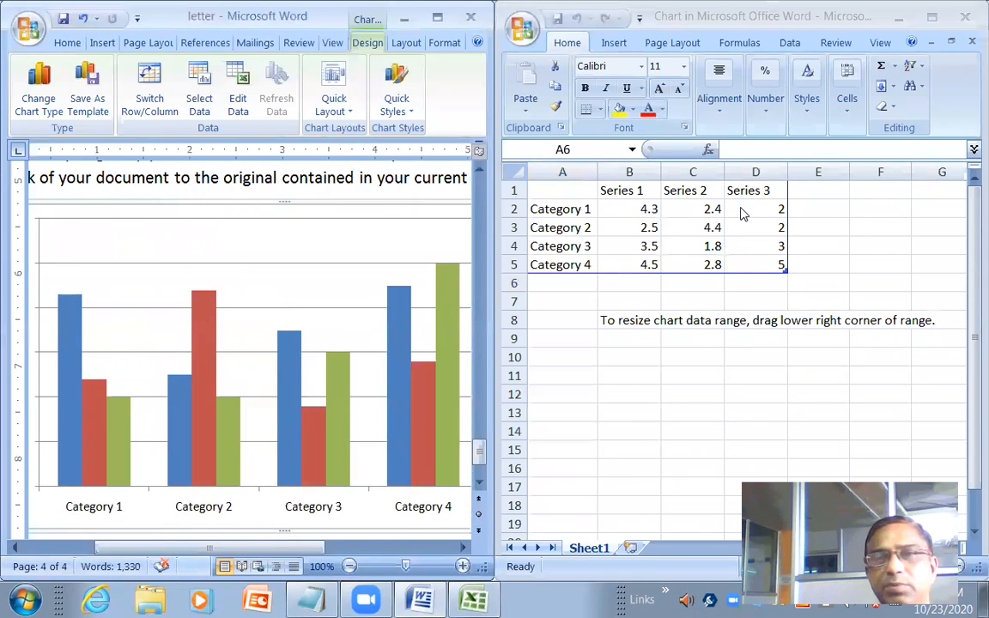
click(576, 204)
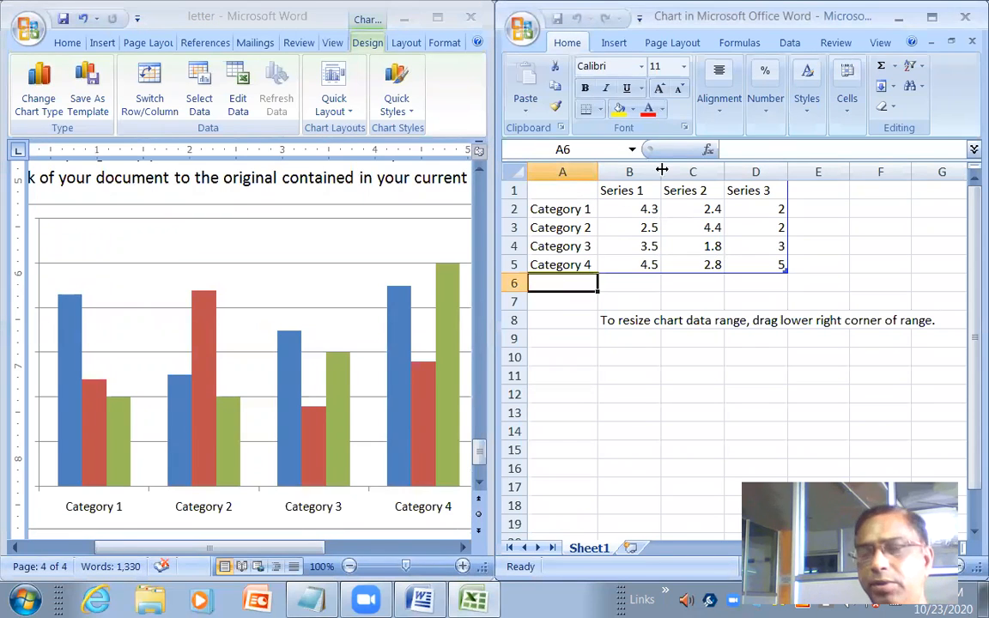
key(Up)
key(Up)
key(Up)
key(Up)
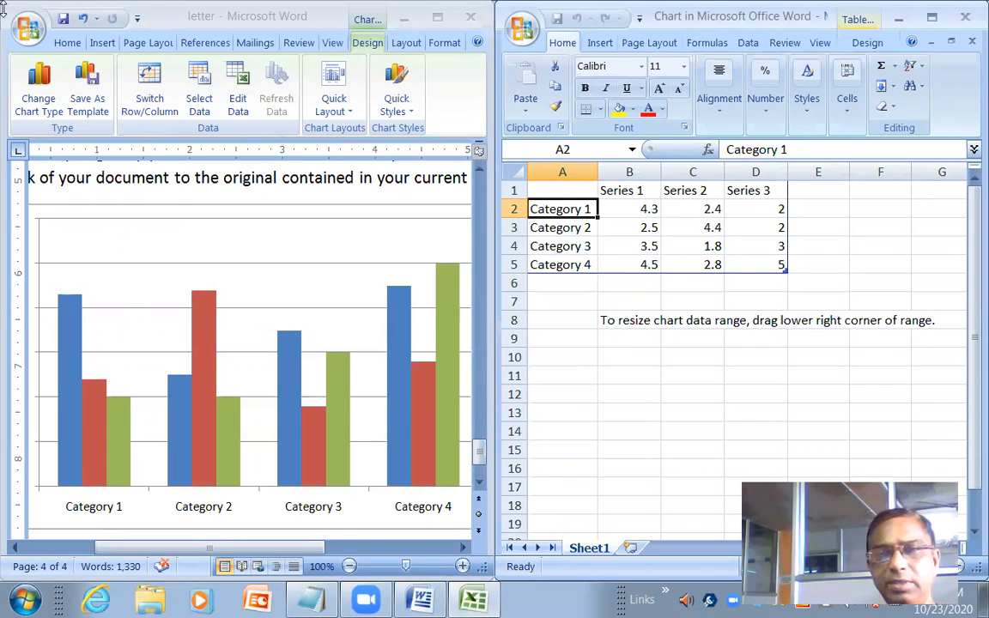
text(SRINIVAS)
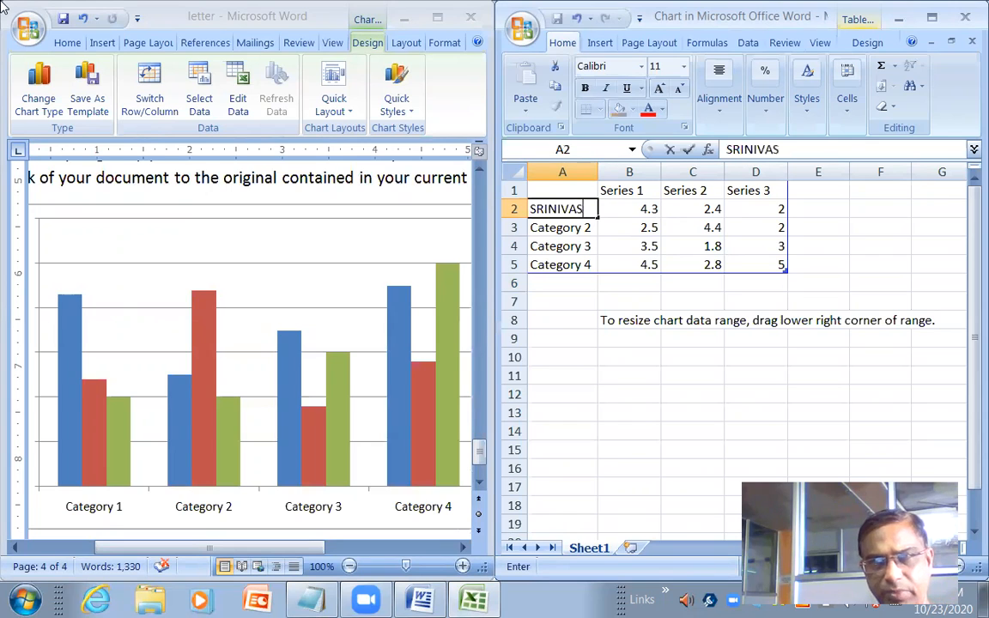
key(Return)
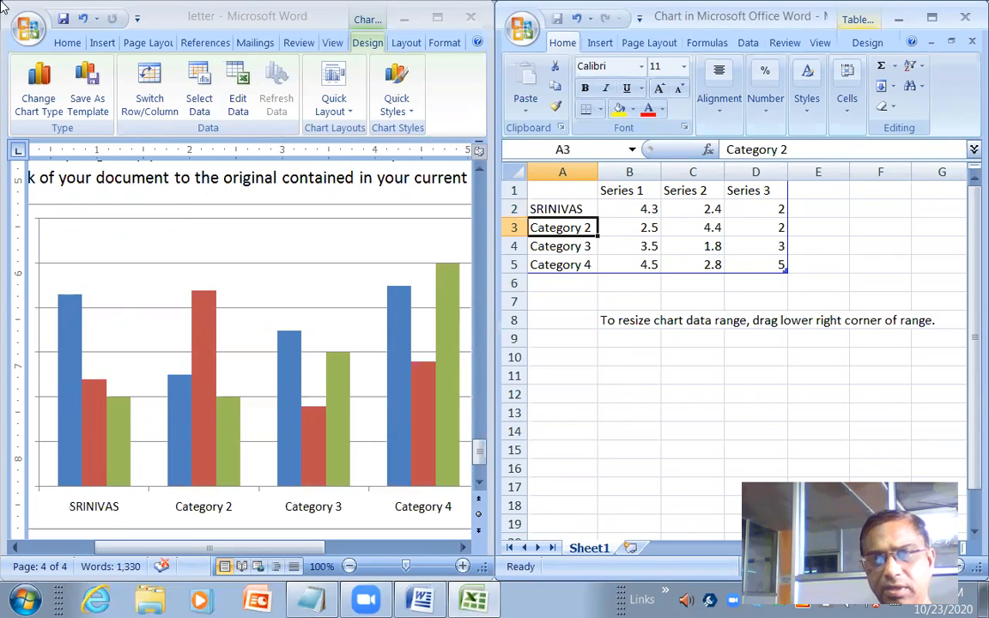
Replace the Category 2, Category 3 and Category 4 labels in cells A3 to A5 with three more student names
text(VENU)
key(Return)
text(VENK)
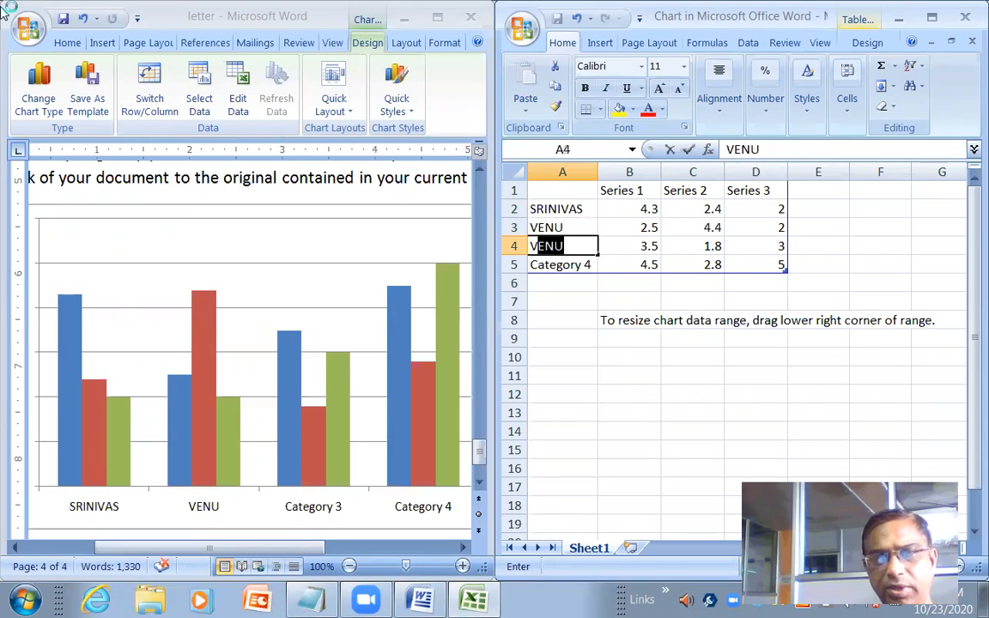
key(BackSpace)
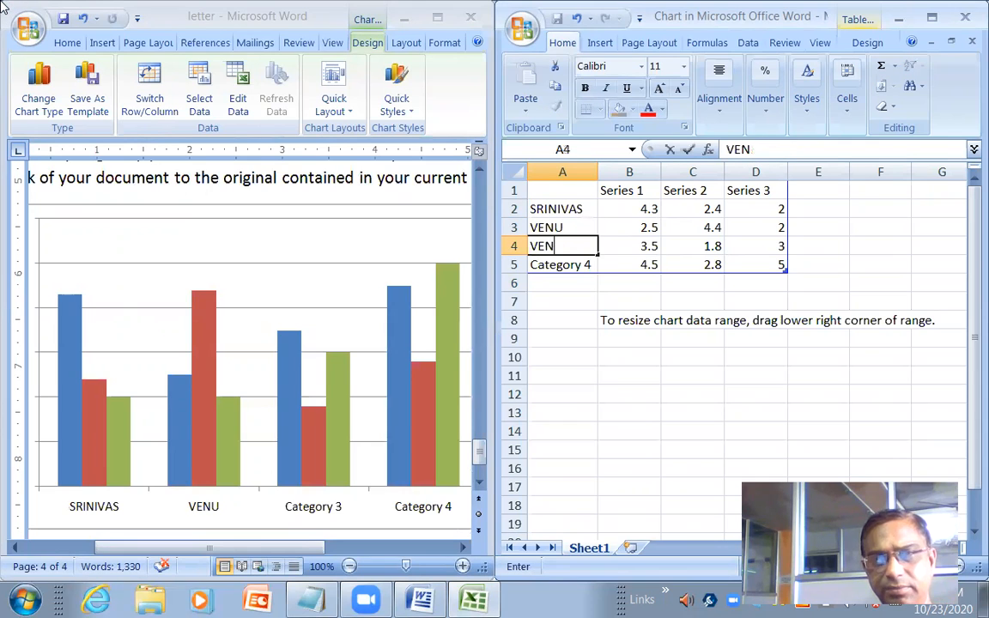
text(KAT)
key(Return)
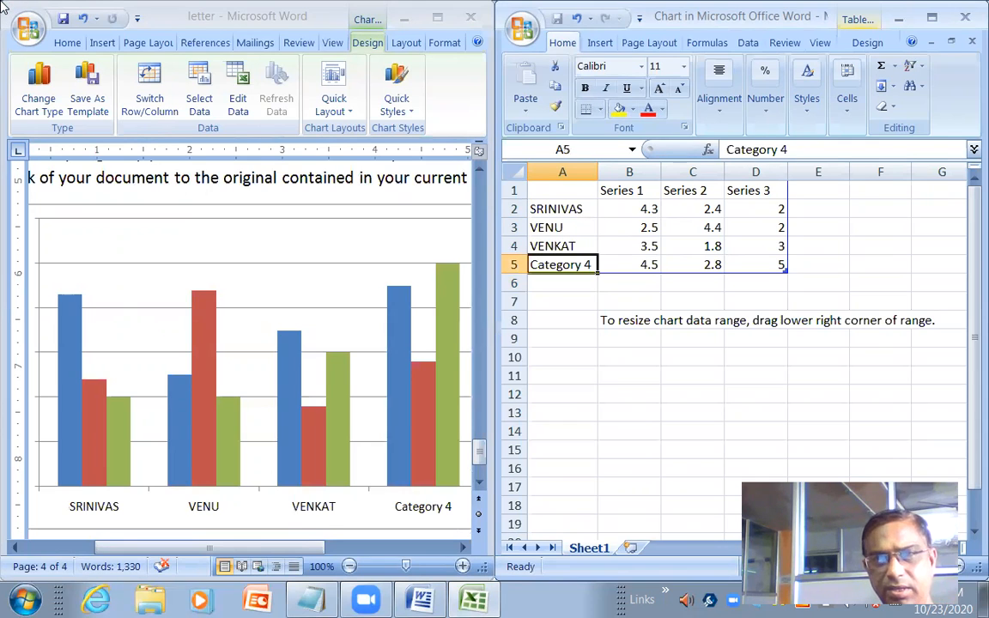
text(VAMSI)
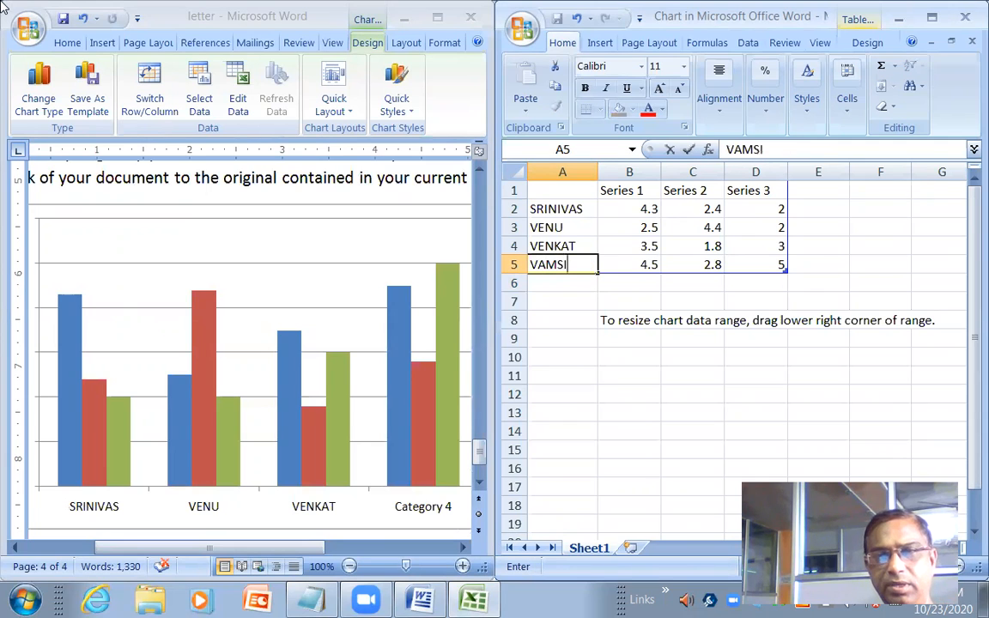
key(Up)
Rename the series headers in cells B1, C1 and D1 to SCI, SOC and MAT
key(Up)
key(Up)
key(Up)
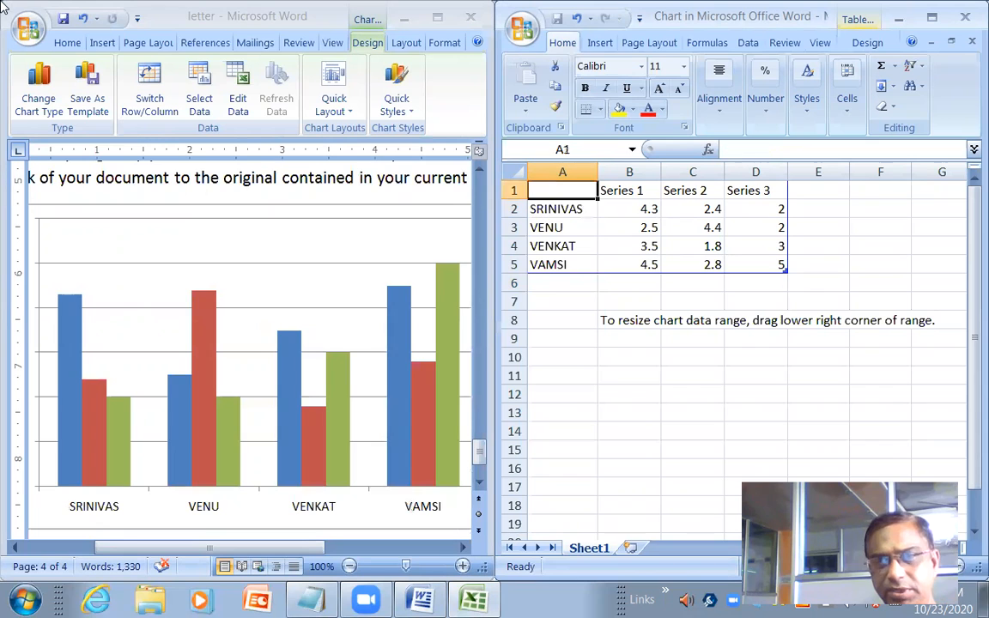
key(Right)
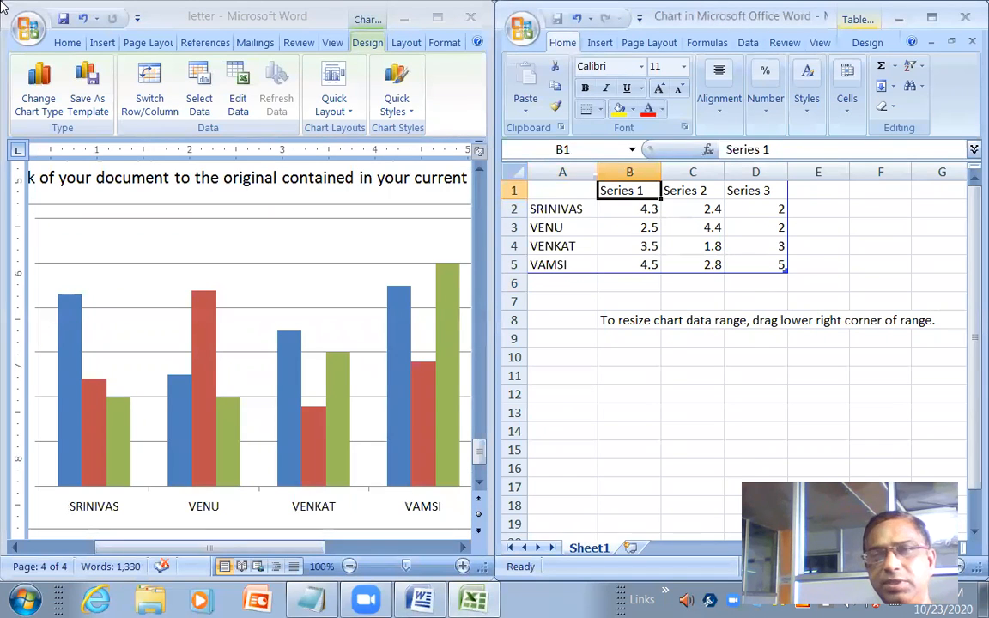
text(SCI)
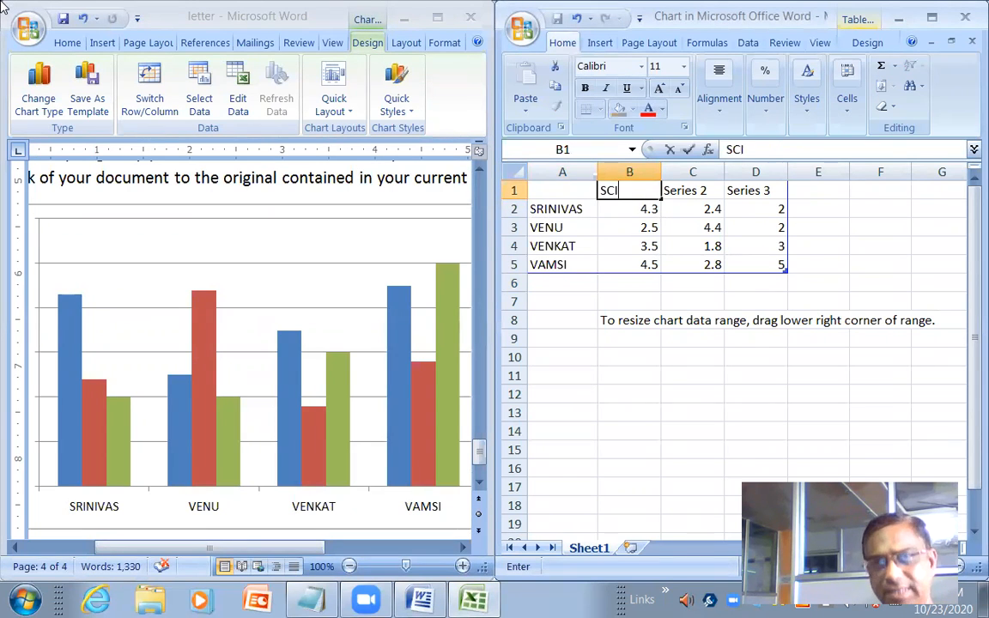
key(Right)
text(SOC)
key(Right)
text(MAT)
key(Return)
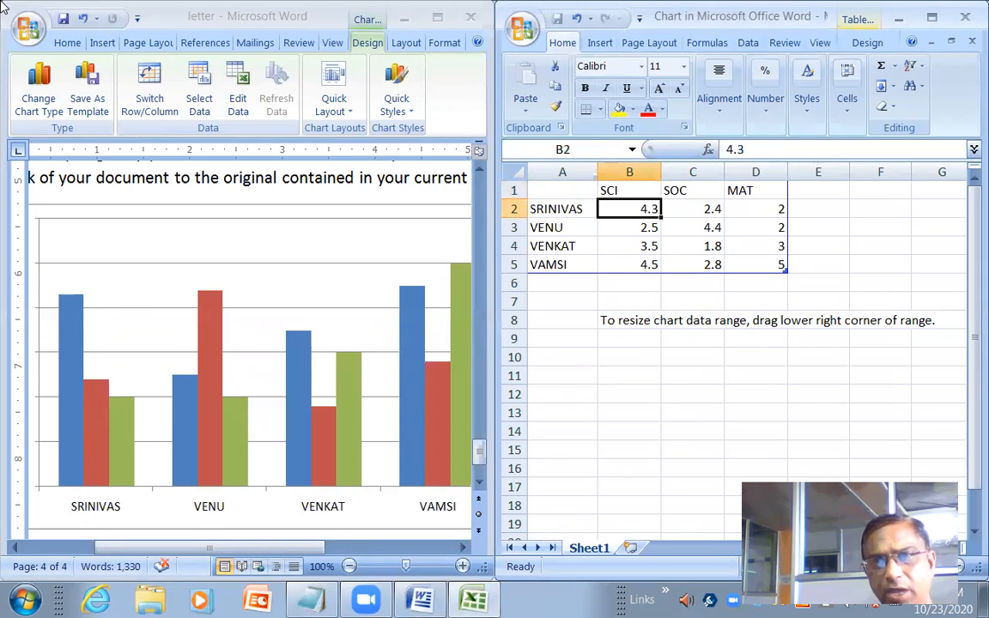
Enter the first student's marks in row 2: 90 for SCI, 85 for SOC and 99 for MAT
text(9)
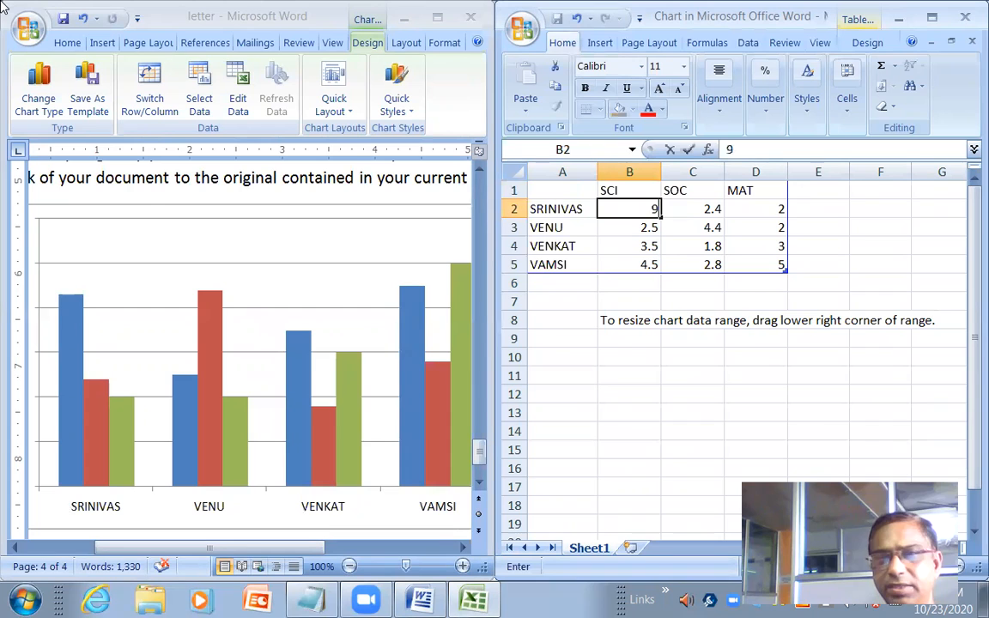
text(0)
key(Tab)
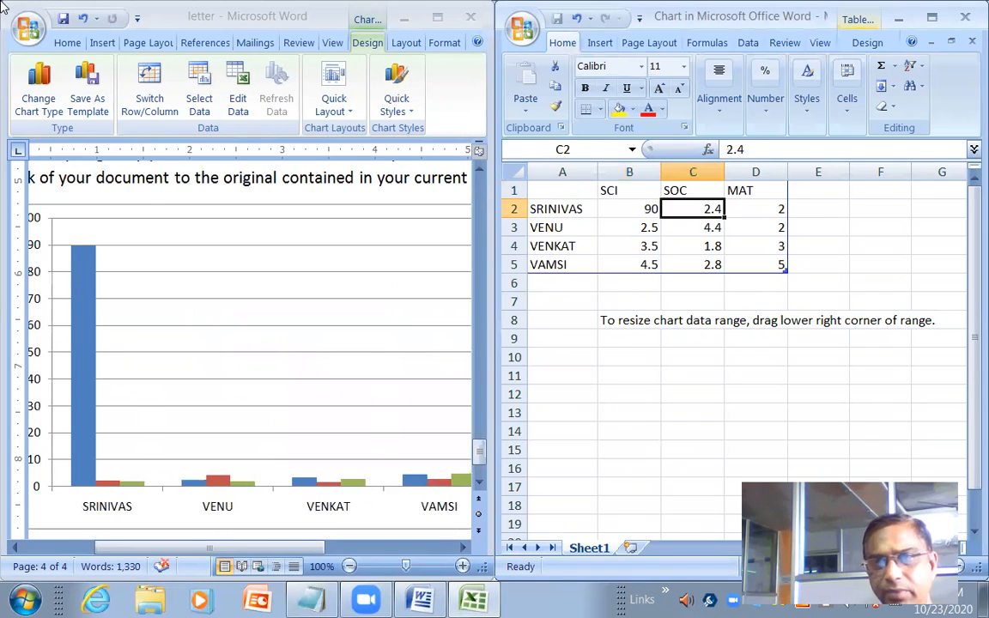
text(85)
key(Tab)
text(99)
key(Return)
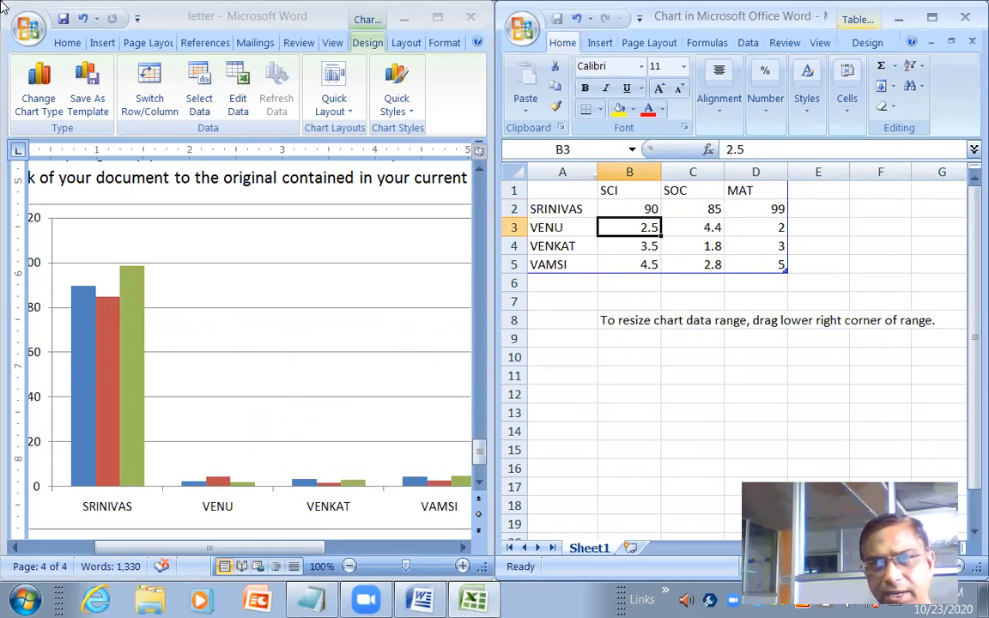
Enter the second student's marks in row 3: 85 for SCI, 45 for SOC and 90 for MAT
text(85)
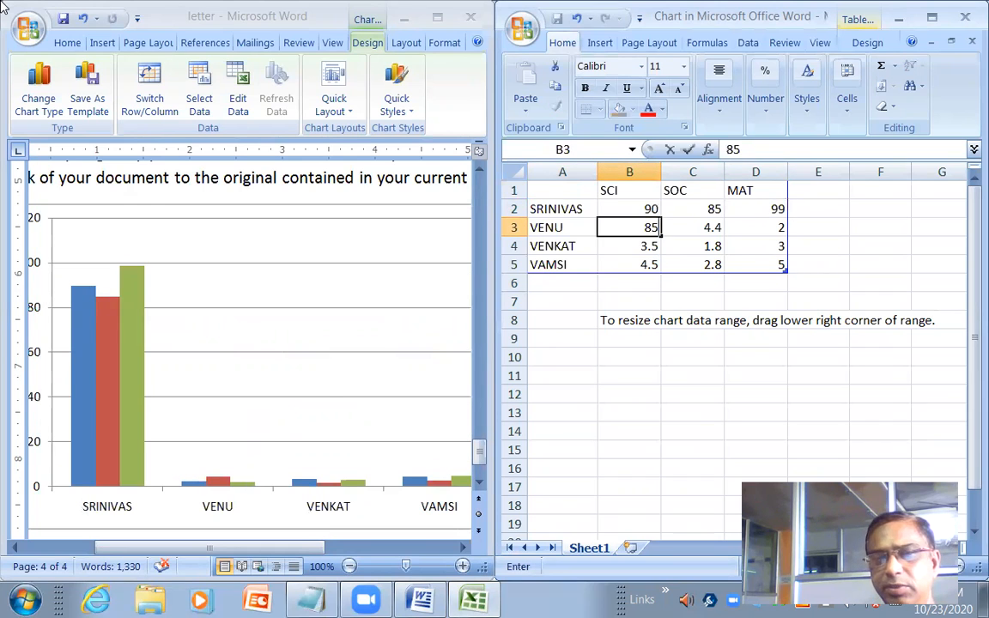
key(Tab)
text(45)
key(Tab)
text(90)
key(Return)
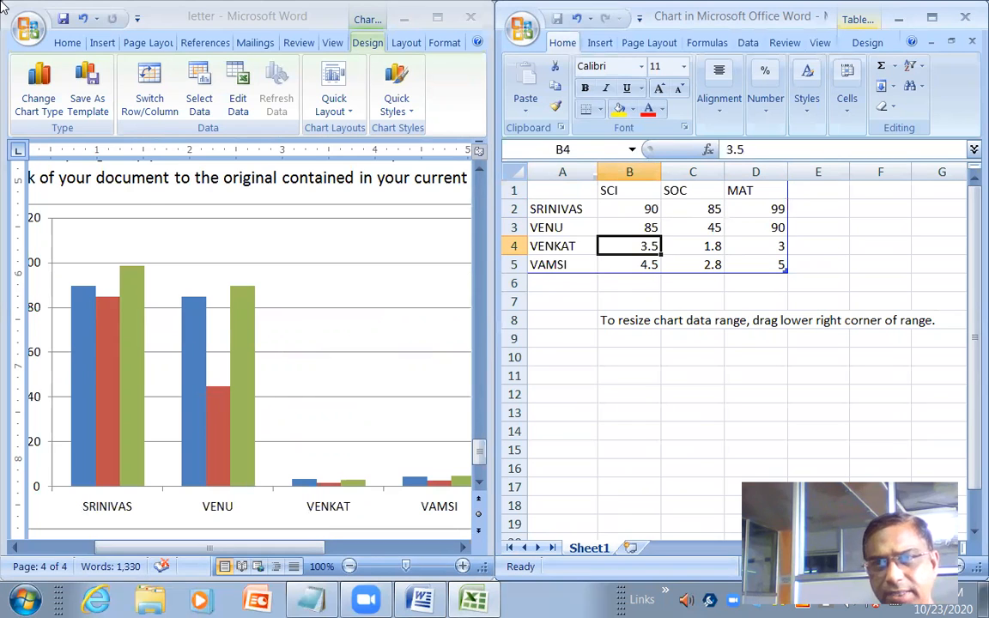
Enter the third student's marks in row 4: 90 for SCI, 98 for SOC and 96 for MAT
text(90)
key(Tab)
text(98)
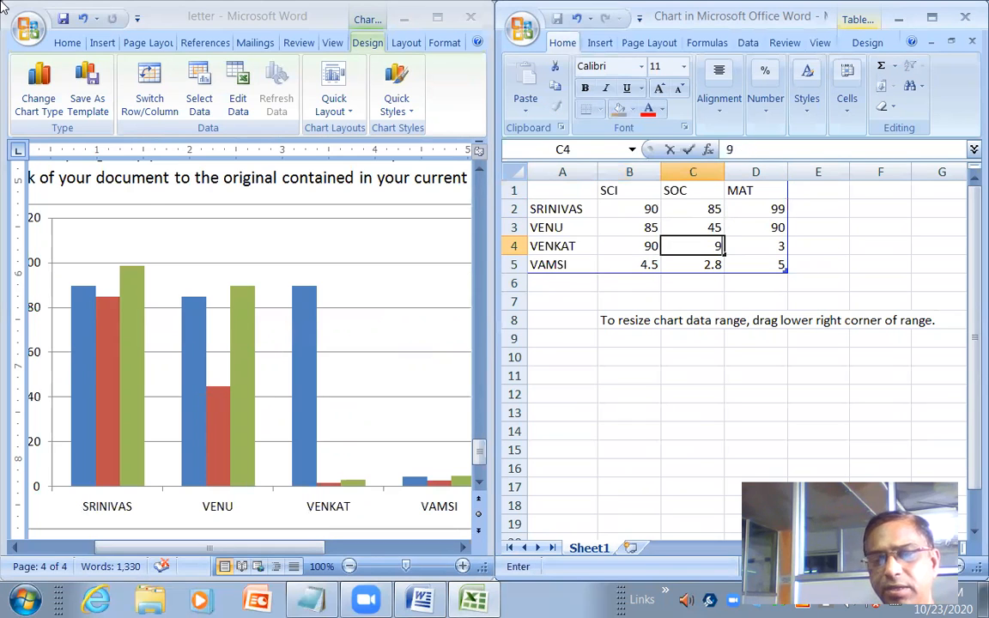
key(Tab)
text(96)
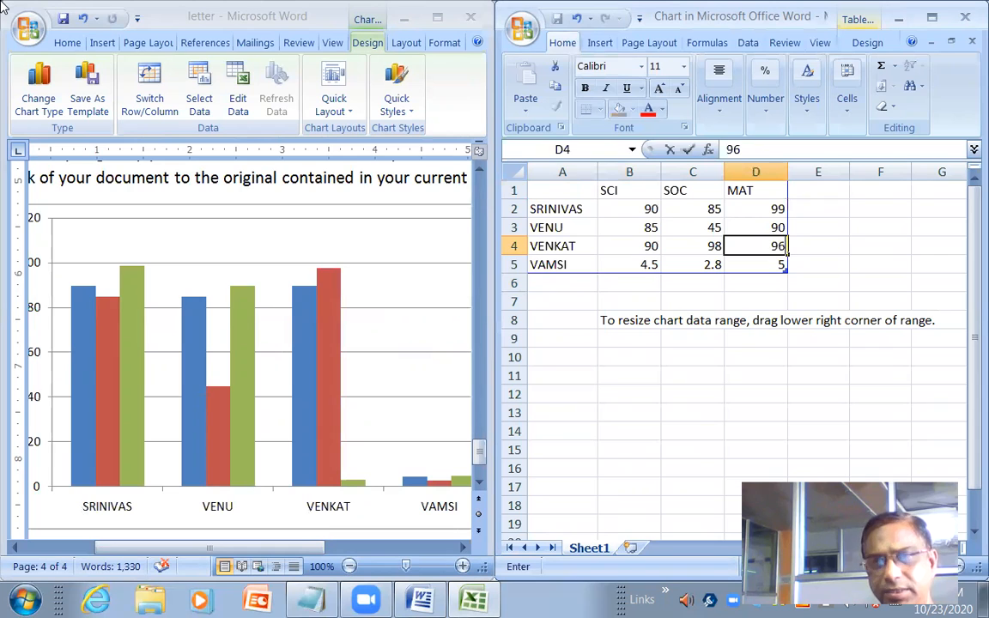
key(Return)
Enter the fourth student's marks in row 5 as SCI 85, SOC 65 and MAT 90, and close the chart data sheet
text(85)
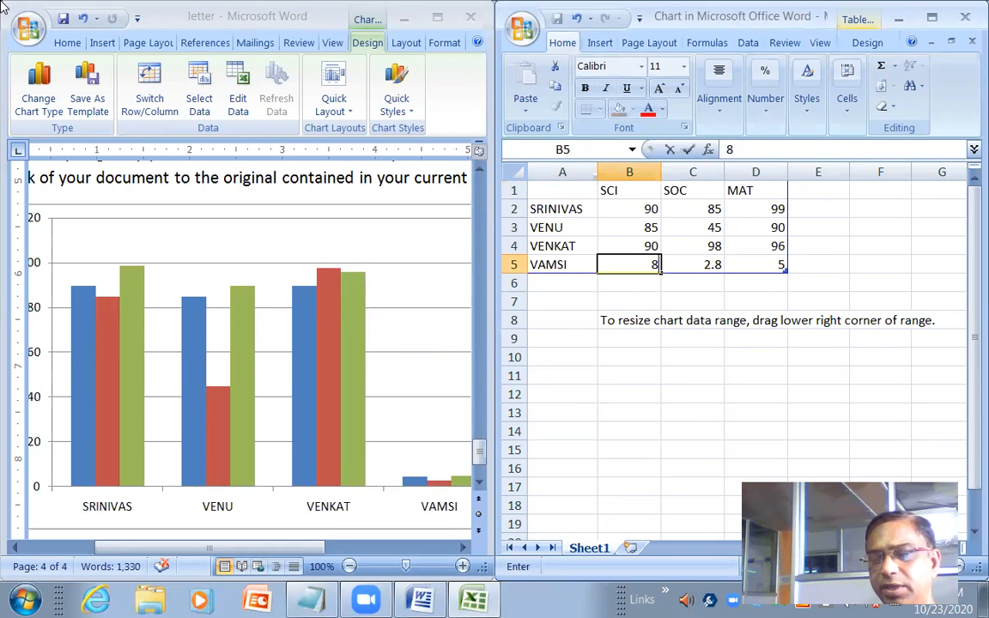
key(Tab)
text(65)
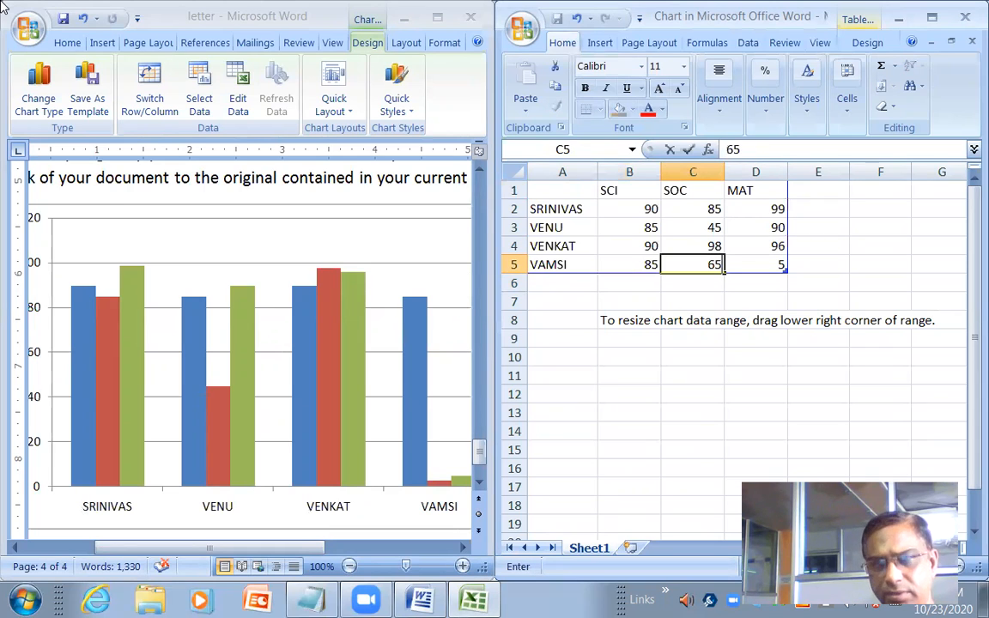
key(Tab)
text(90)
key(Return)
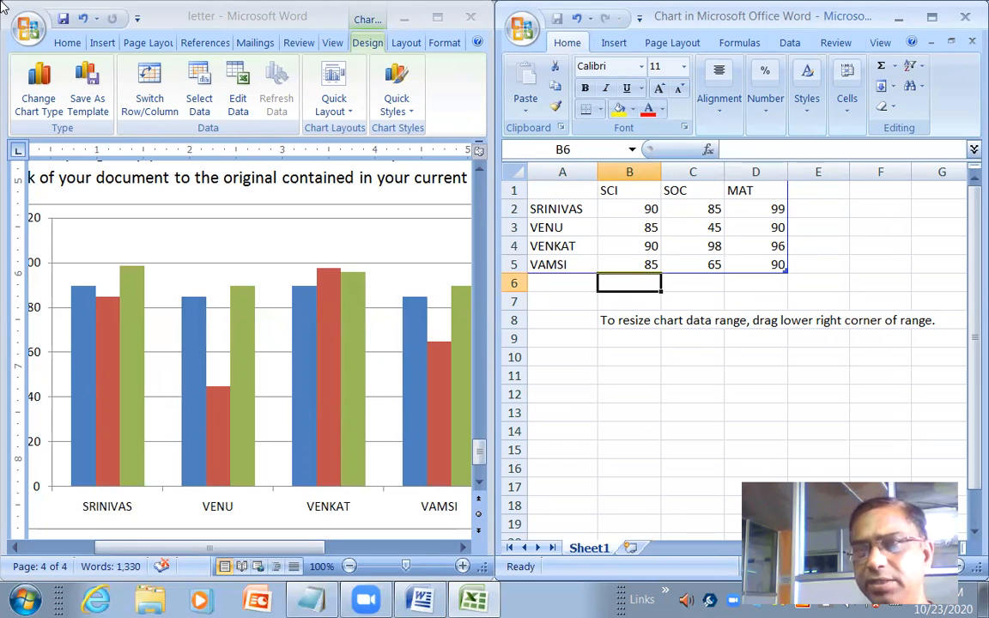
click(970, 17)
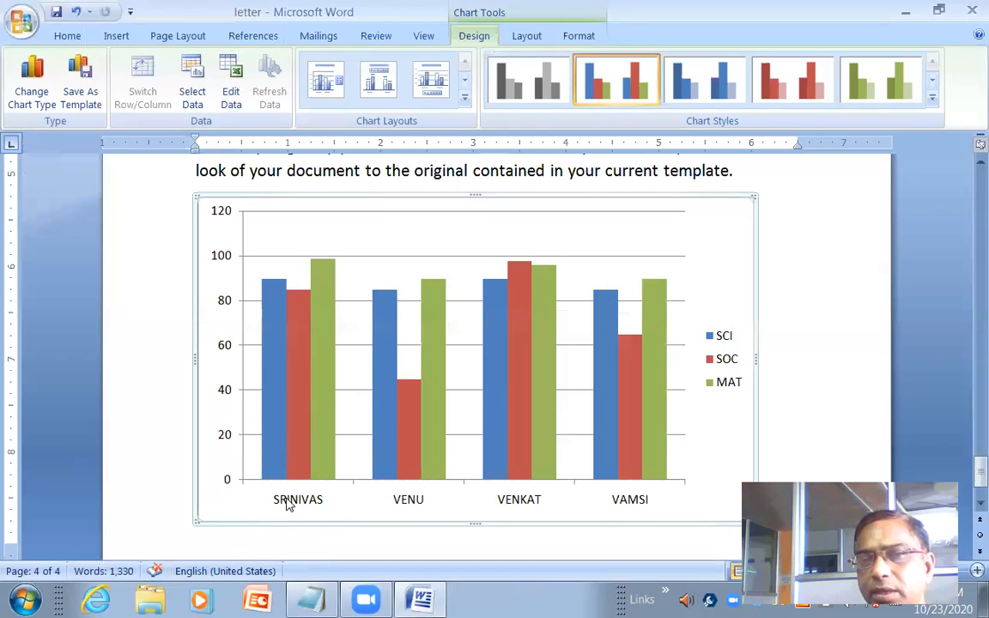
Check the first student's SCI column in the chart, and delete the whole chart from page 4
mouse_move(275, 399)
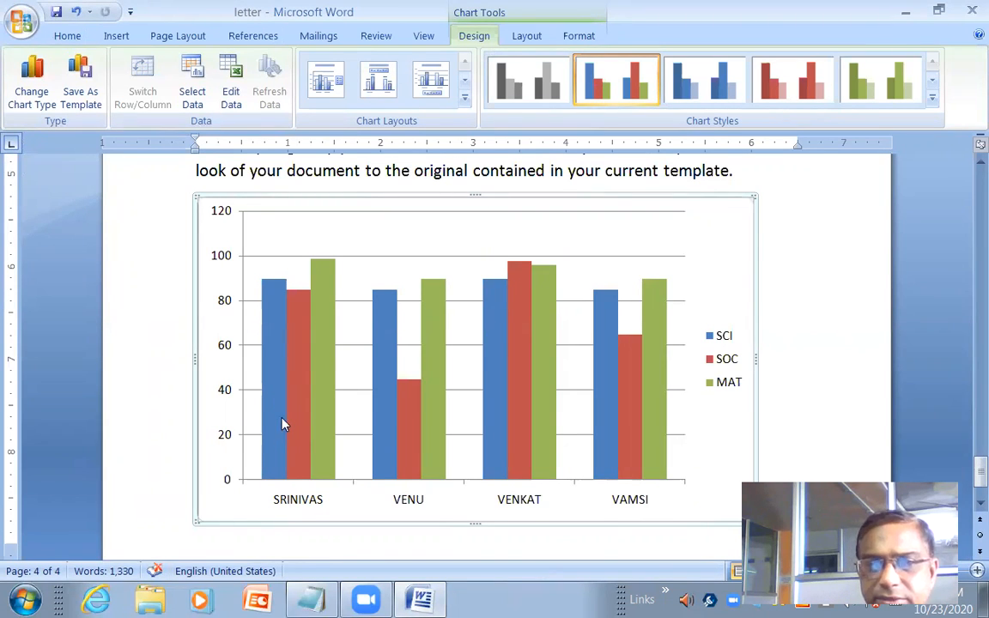
mouse_move(274, 457)
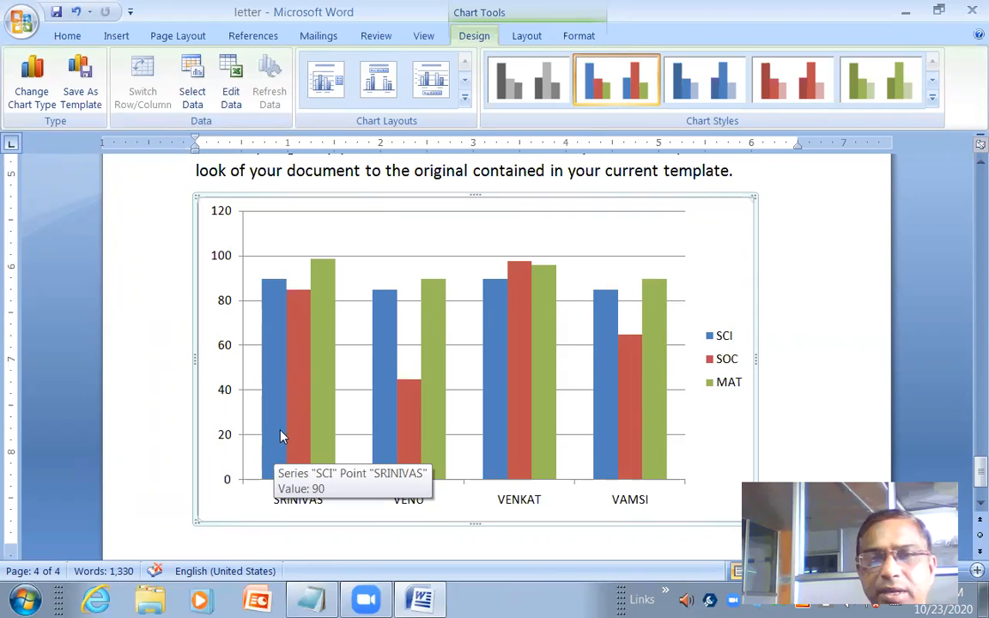
mouse_move(289, 421)
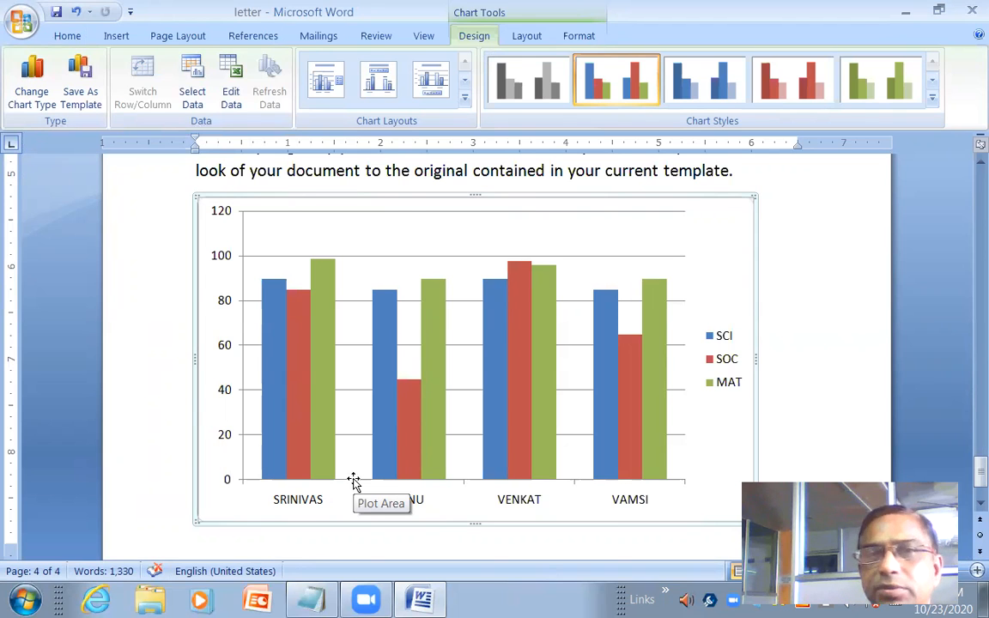
scroll(353, 482, up, 1)
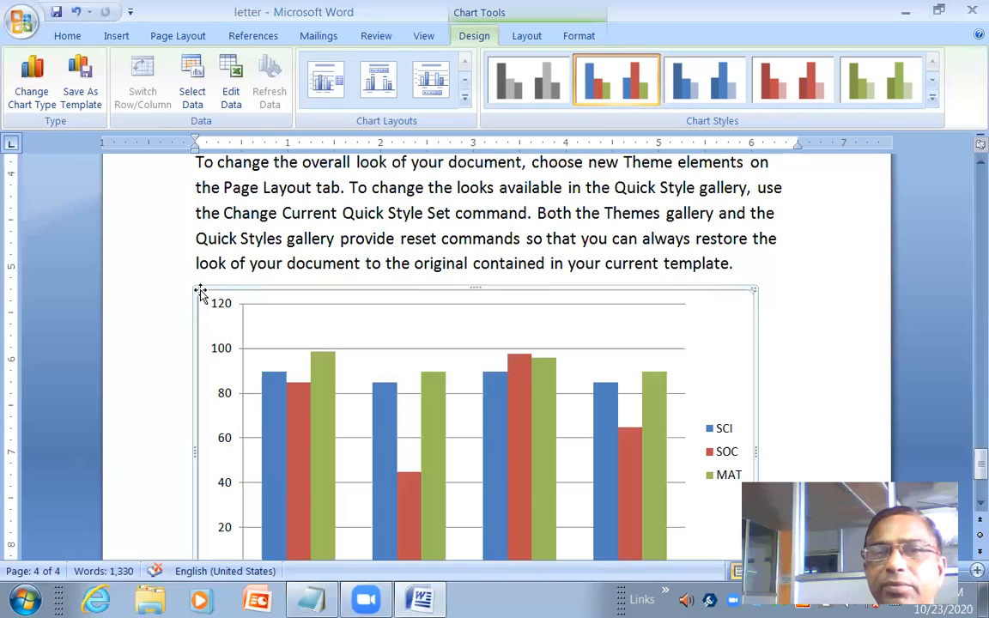
key(Delete)
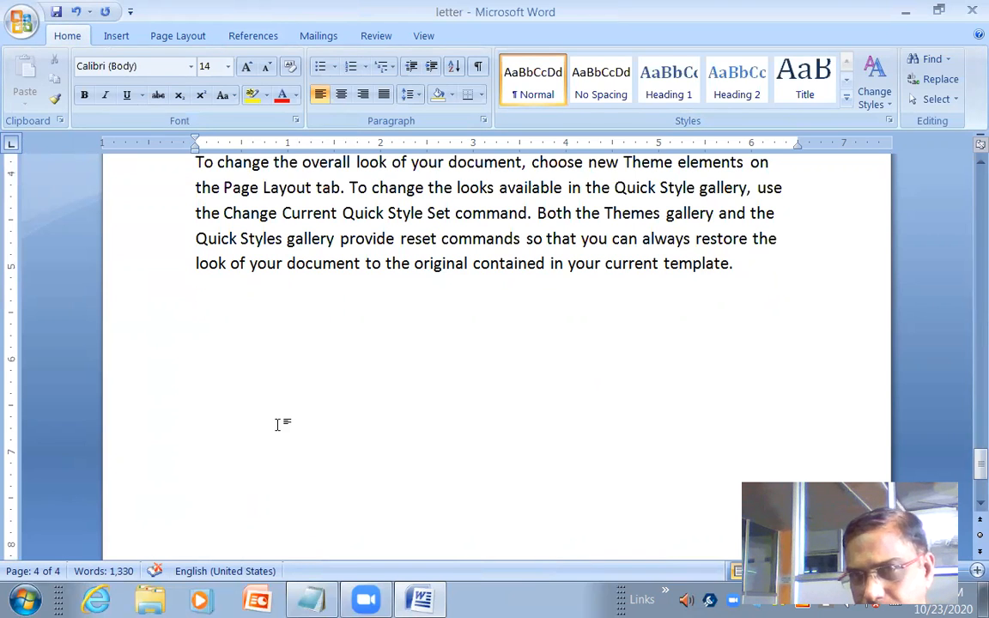
Hyperlink the word PICTURES in the first paragraph below the MS-WORD heading to the existing file Chapter-1.docx in My Documents
click(119, 40)
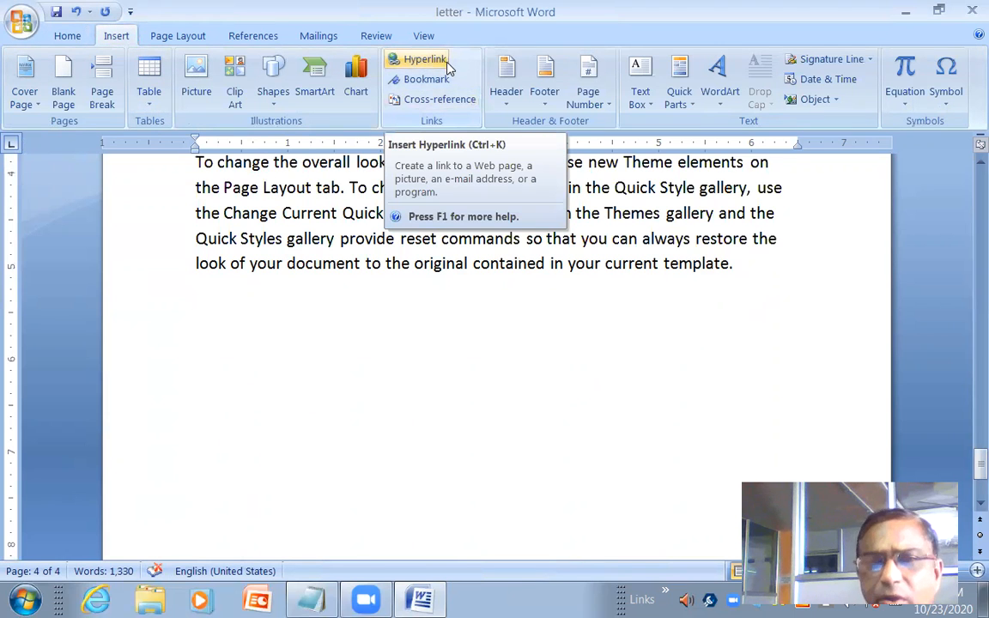
scroll(422, 475, up, 10)
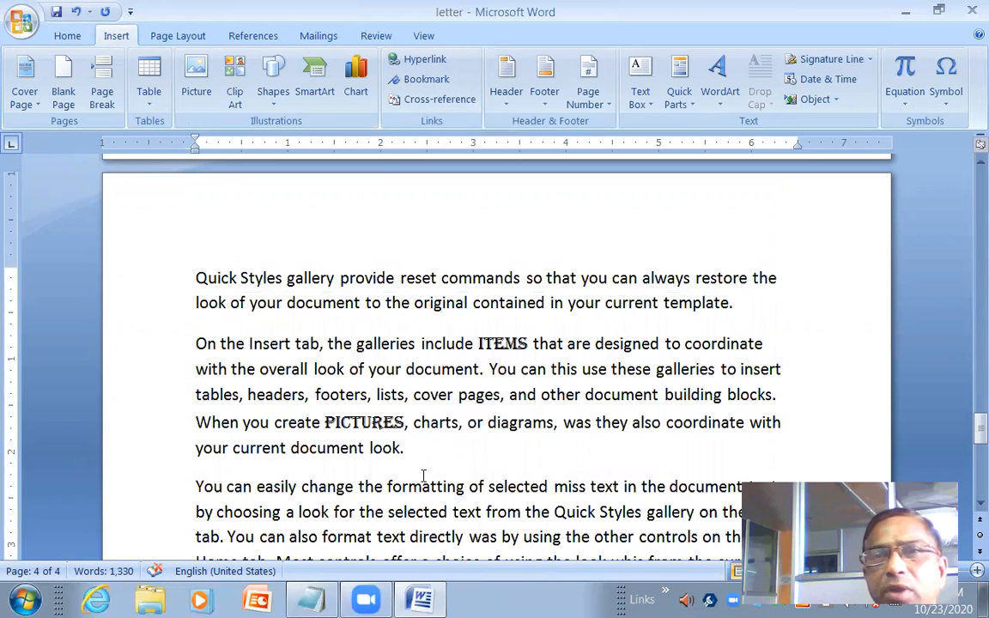
scroll(457, 347, up, 1)
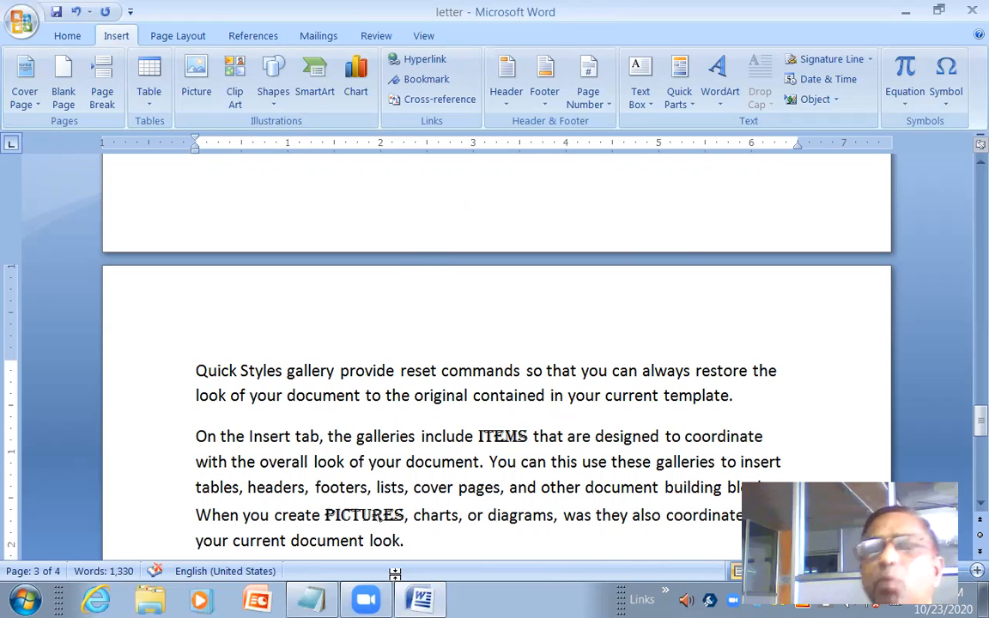
scroll(473, 444, up, 3)
double_click(473, 444)
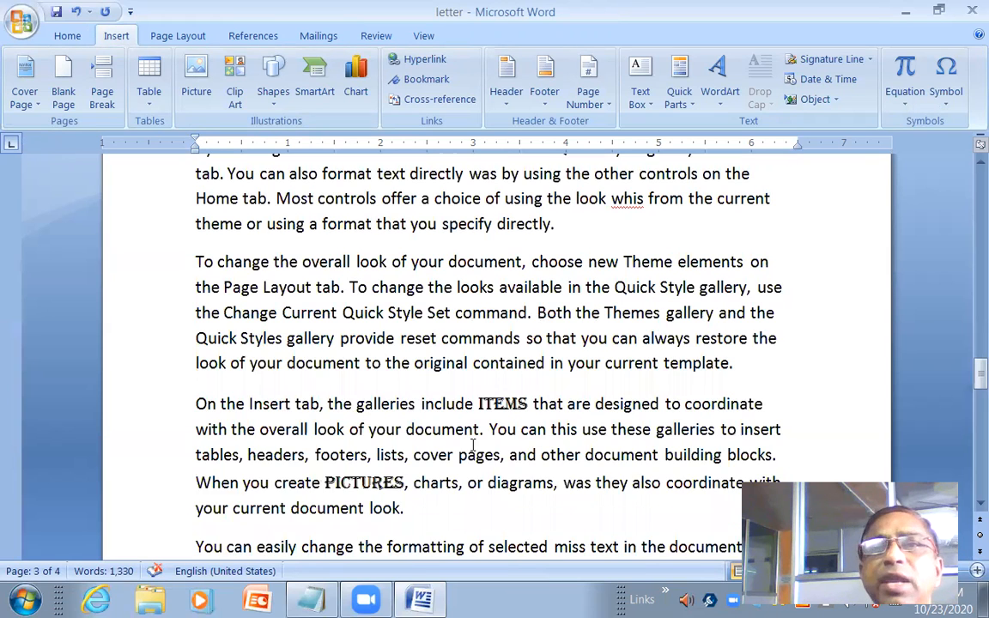
scroll(473, 445, up, 7)
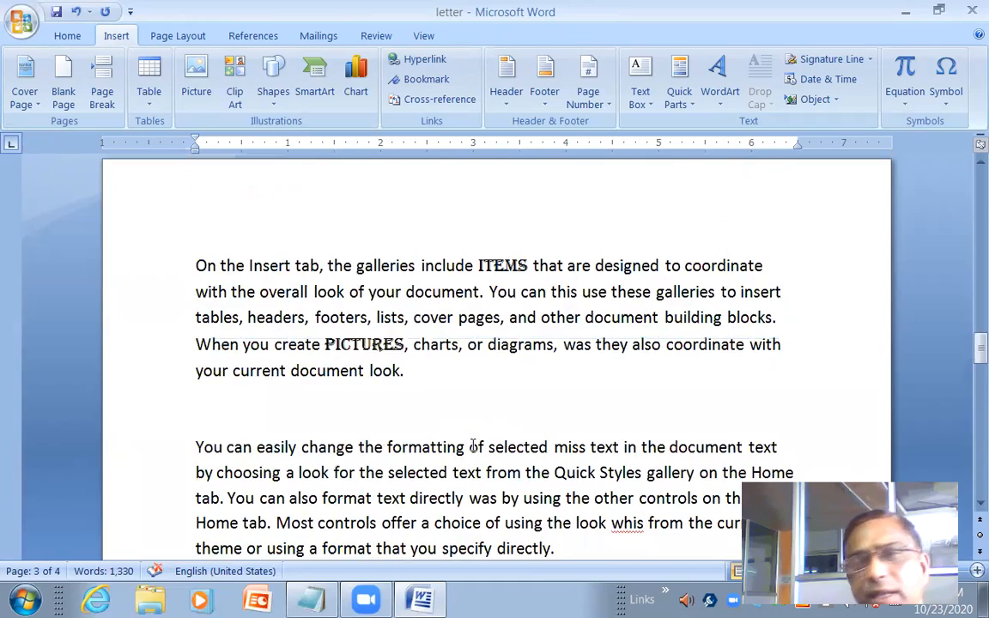
scroll(472, 444, up, 3)
scroll(473, 445, up, 20)
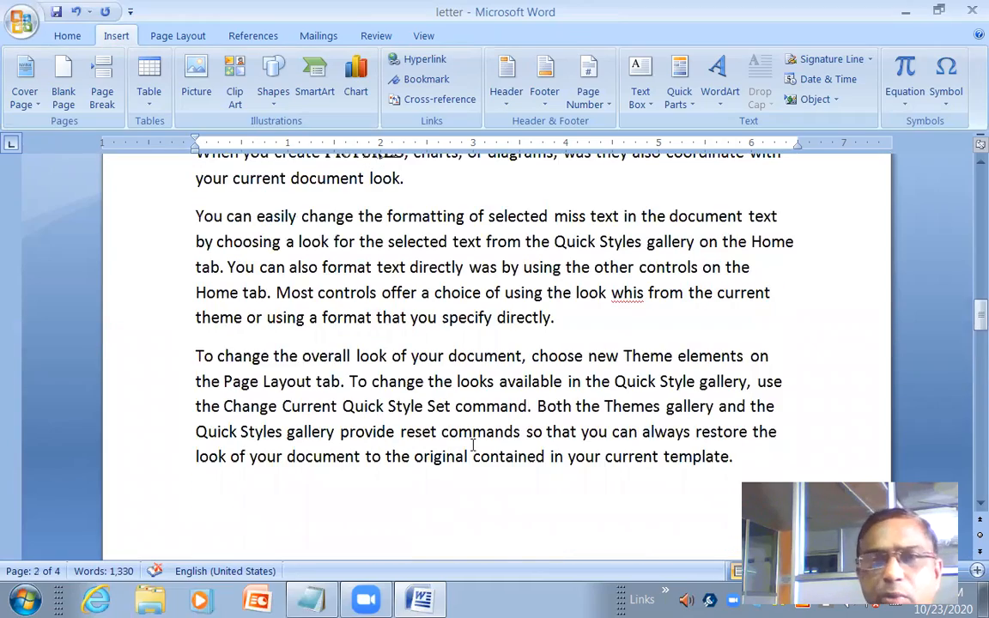
scroll(473, 445, up, 15)
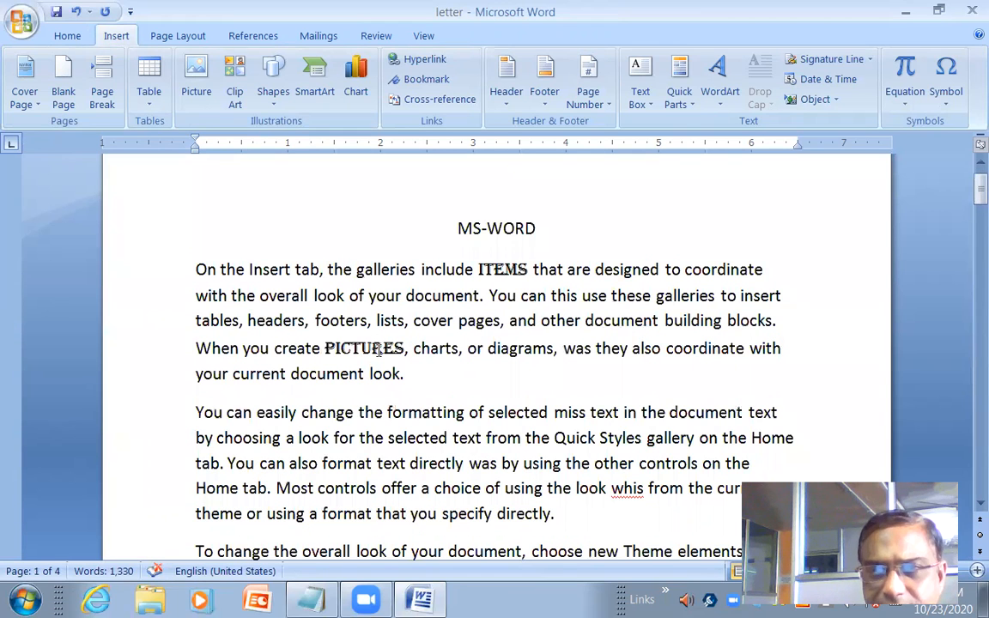
double_click(378, 348)
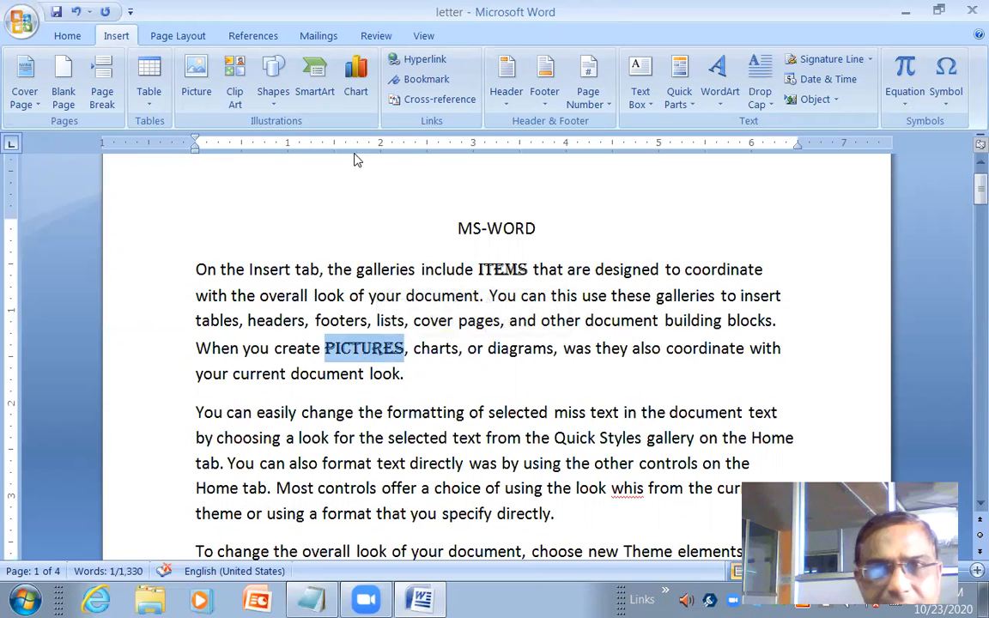
click(418, 65)
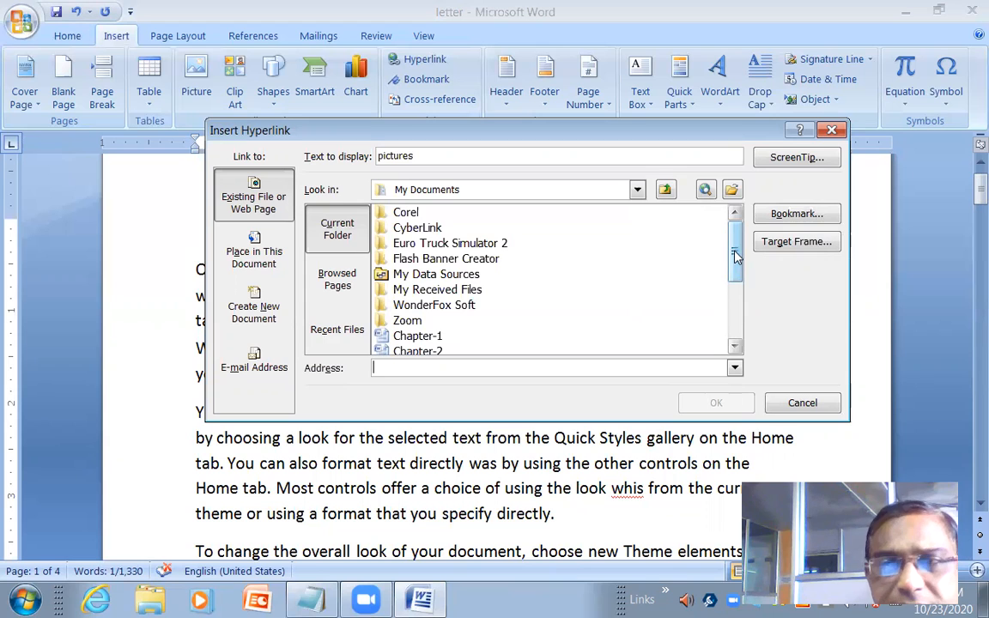
click(734, 346)
click(734, 346)
click(734, 346)
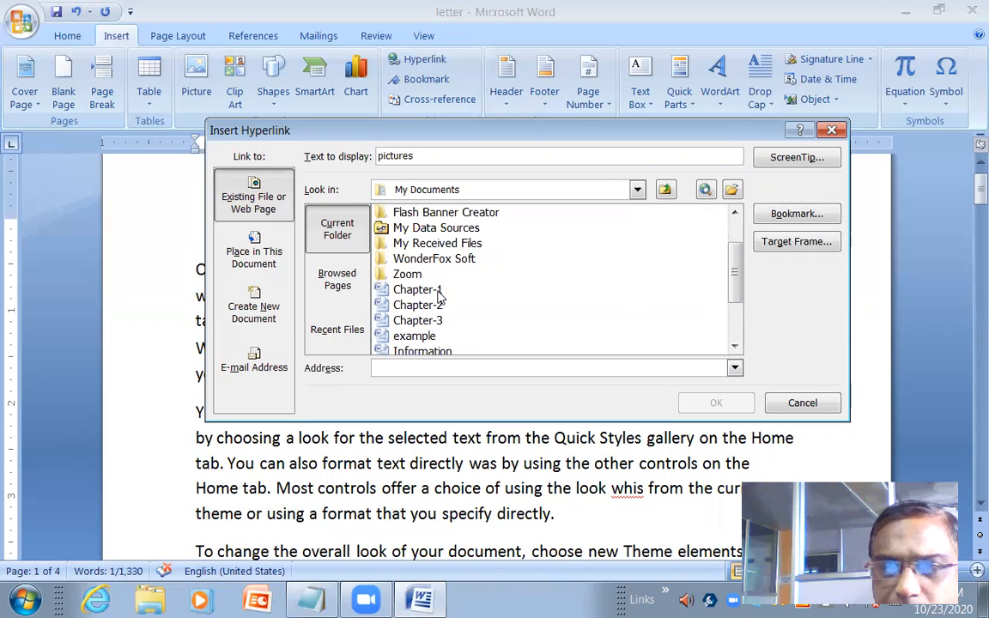
click(437, 292)
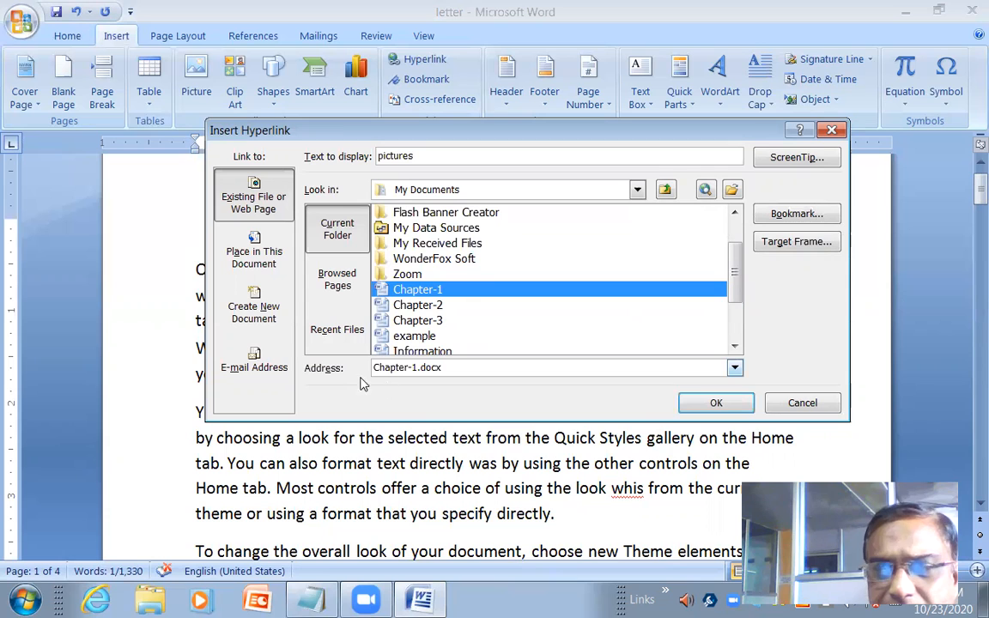
click(685, 405)
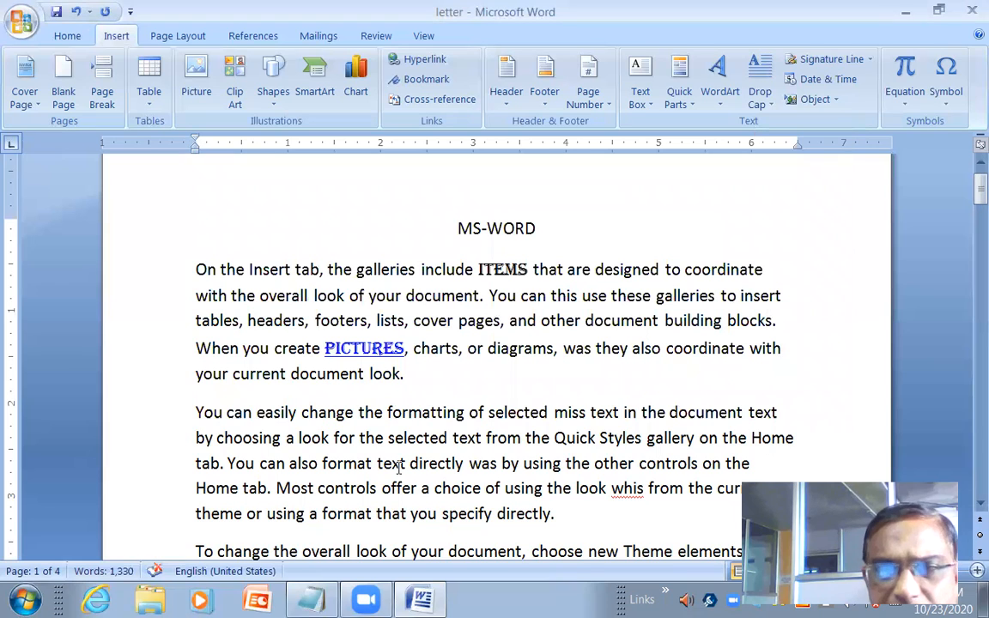
Hyperlink the word "formatting" in the second paragraph to the existing file Chapter-2.docx
click(420, 413)
double_click(420, 414)
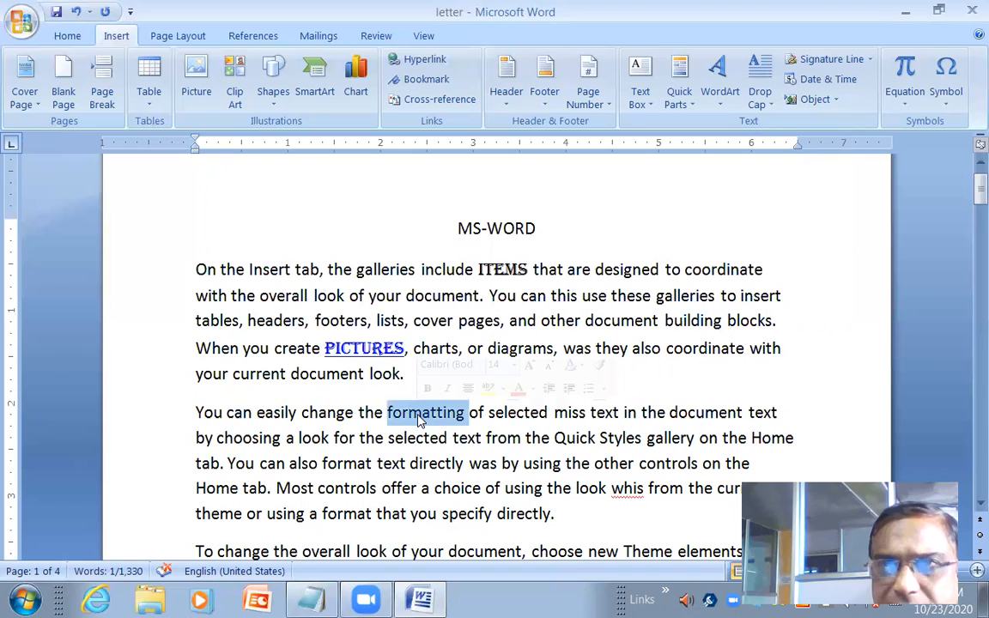
click(425, 59)
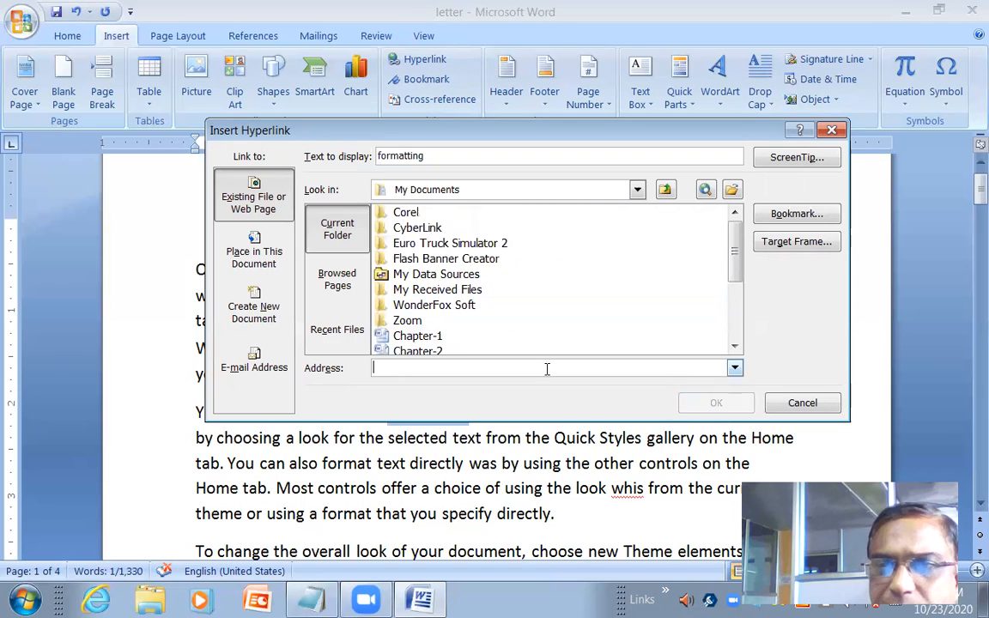
click(736, 347)
scroll(409, 325, down, 1)
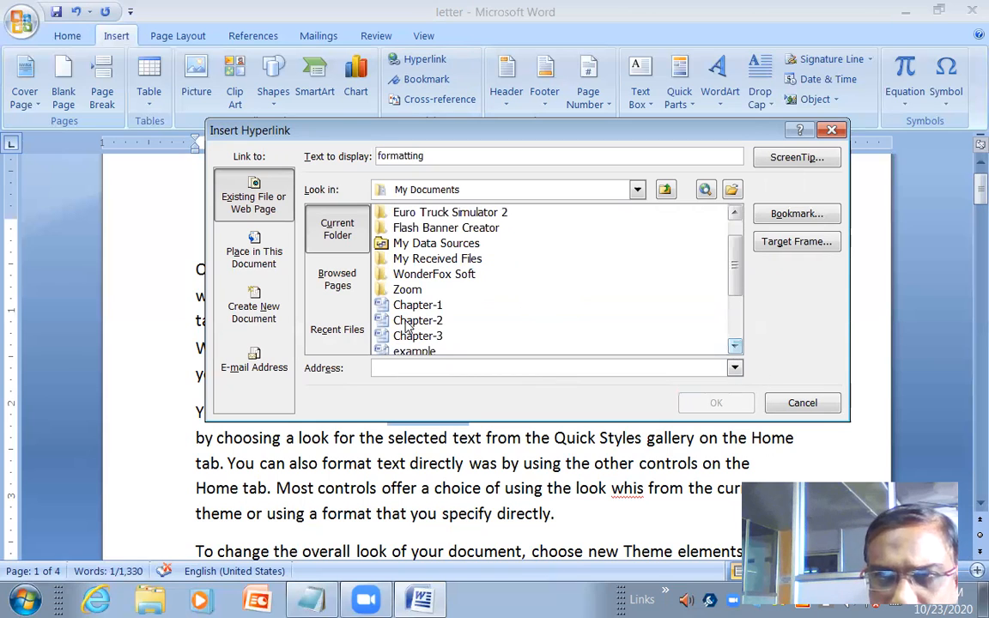
click(409, 321)
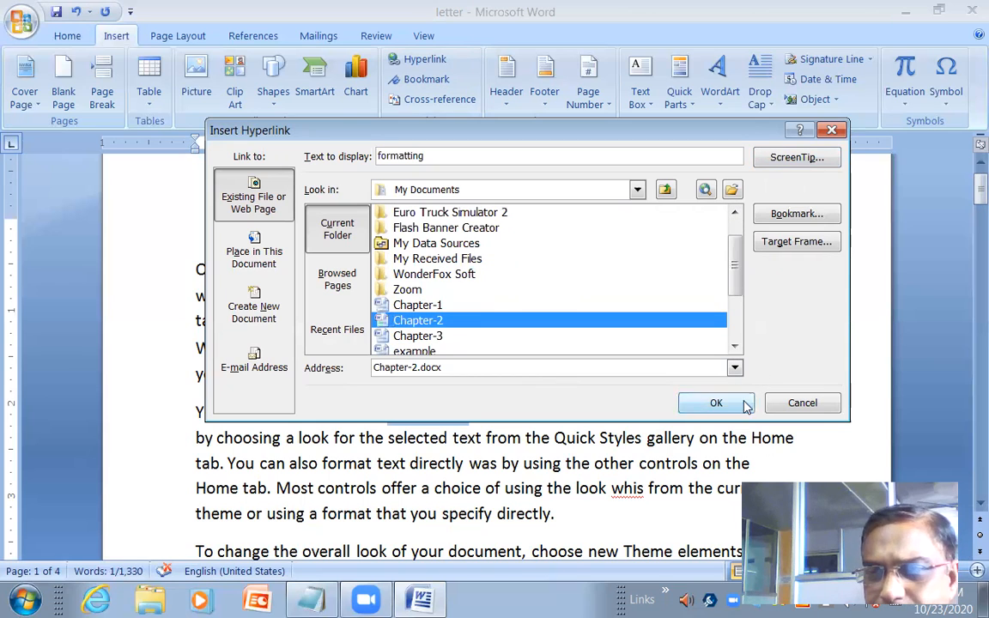
click(716, 403)
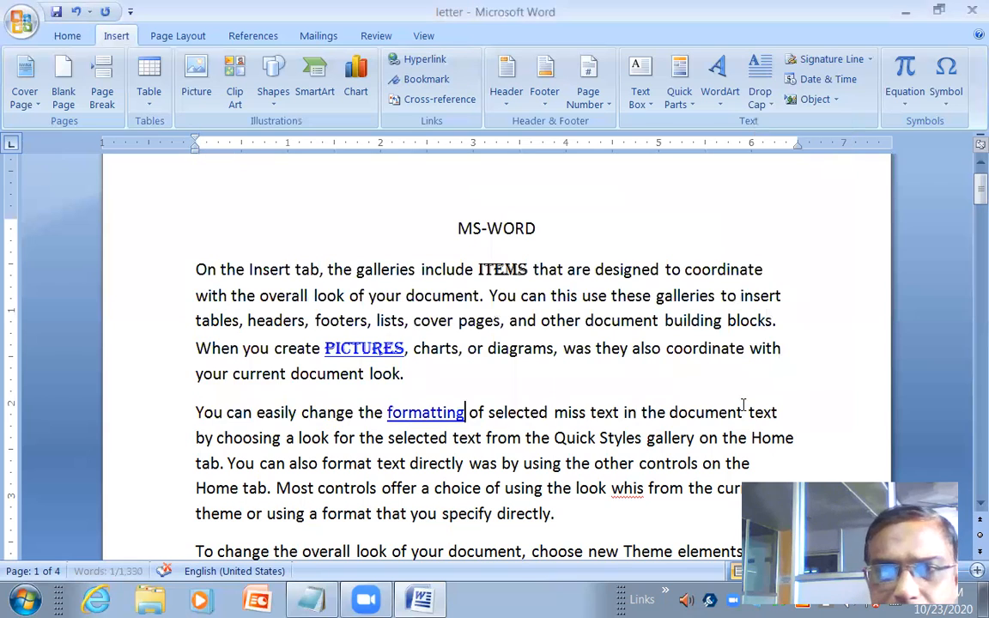
Hyperlink the word ITEMS in the first paragraph to the existing file Chapter-3.docx
double_click(520, 278)
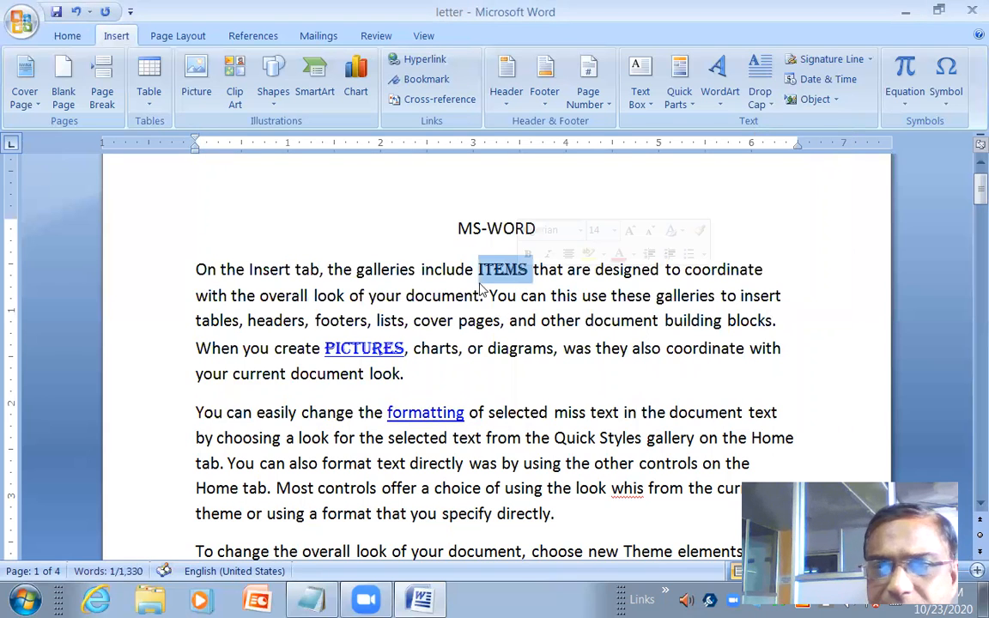
click(421, 59)
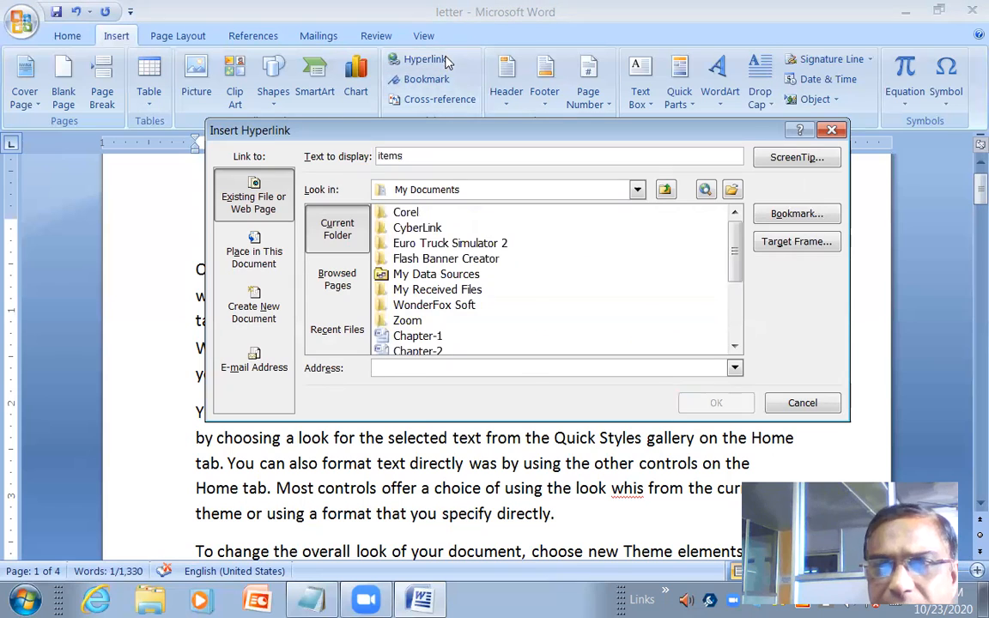
click(734, 346)
click(735, 345)
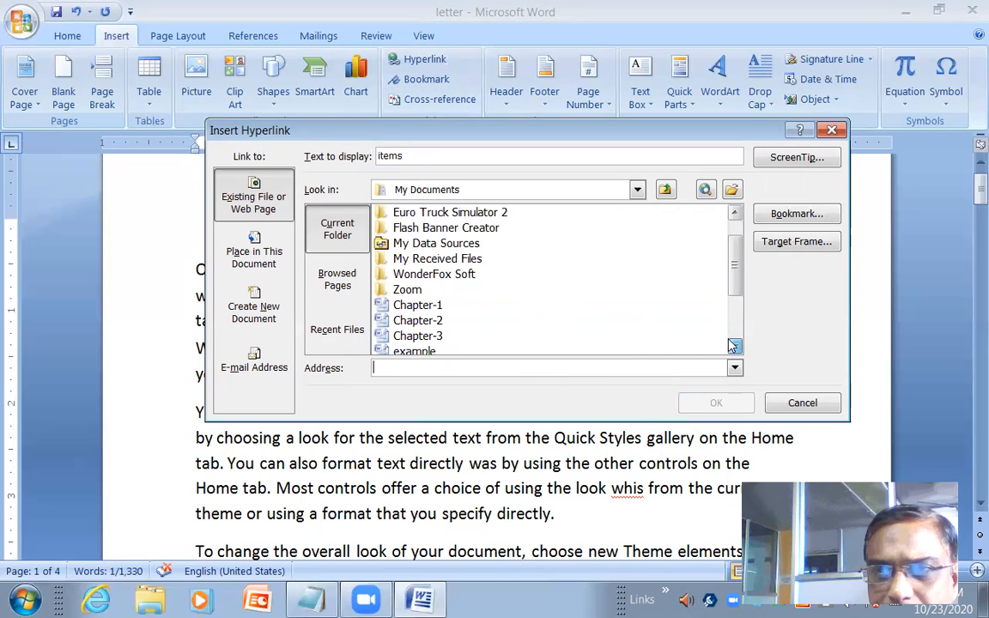
click(437, 336)
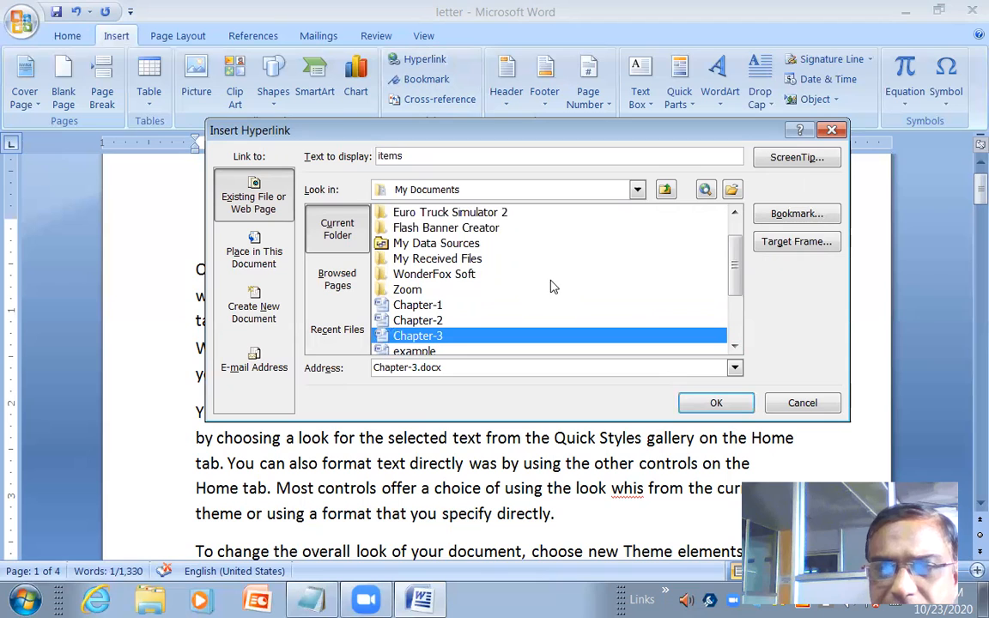
click(716, 403)
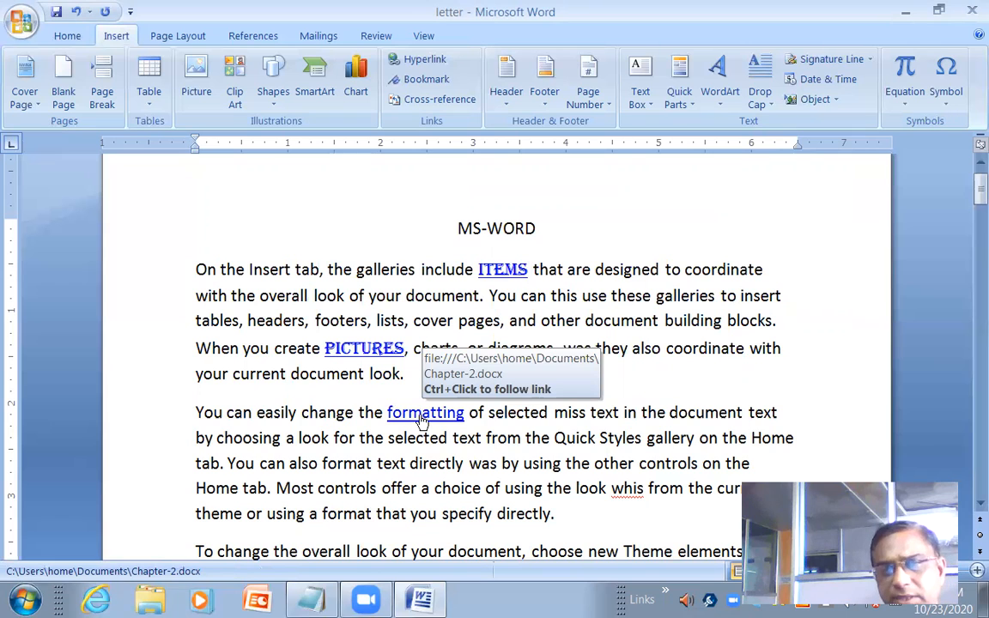
Follow the "formatting" hyperlink to the Chapter-2 document and restore its window down so the letter document shows behind it
ctrl+click(423, 414)
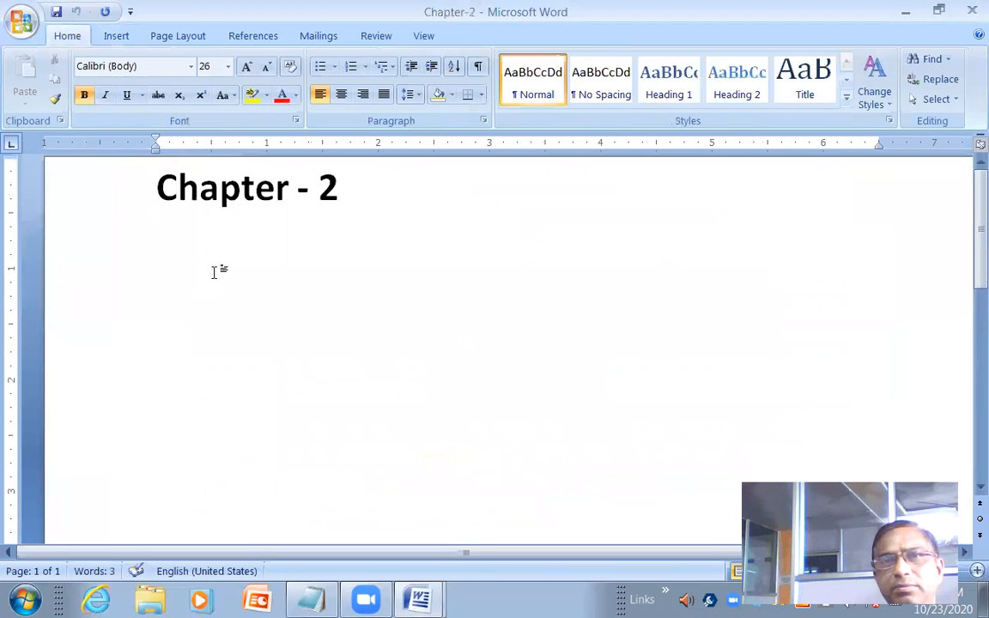
click(940, 11)
drag(248, 3, 248, 59)
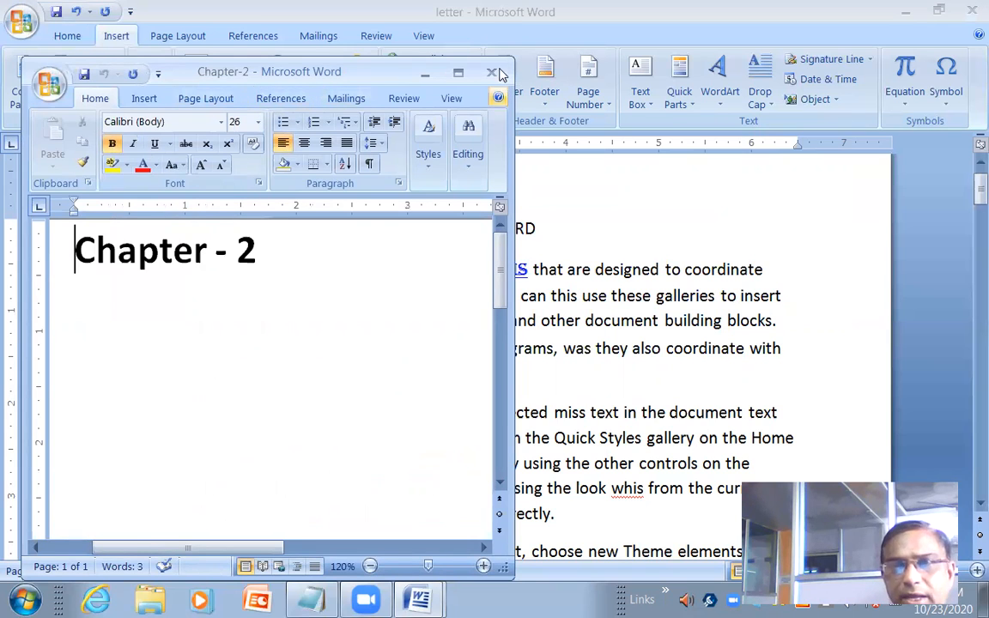
Follow the PICTURES hyperlink to the Chapter-1 document, restore its window down over the letter, and minimize it to return to the letter
click(527, 481)
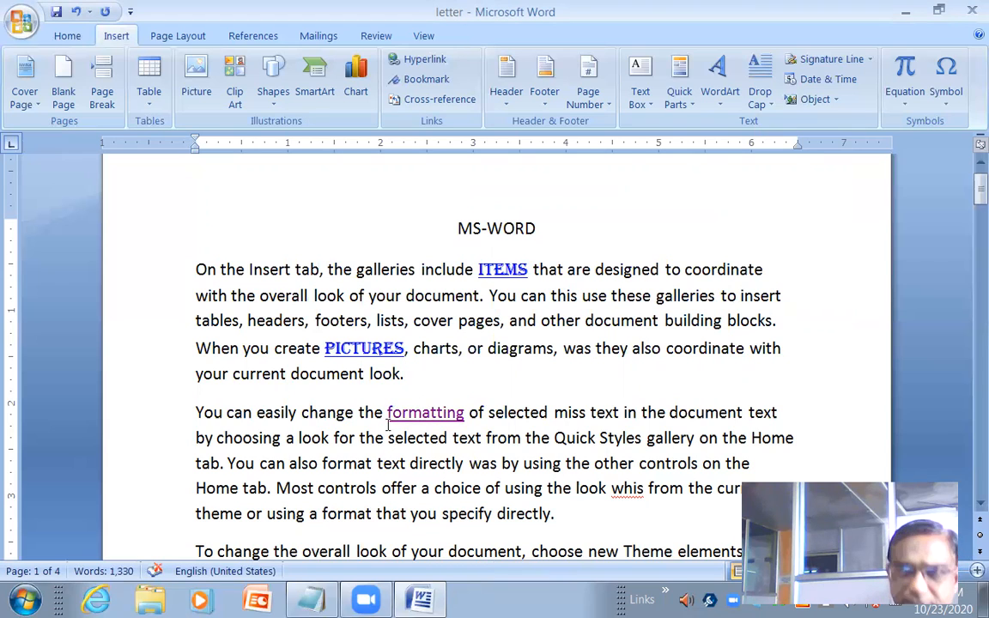
ctrl+click(382, 354)
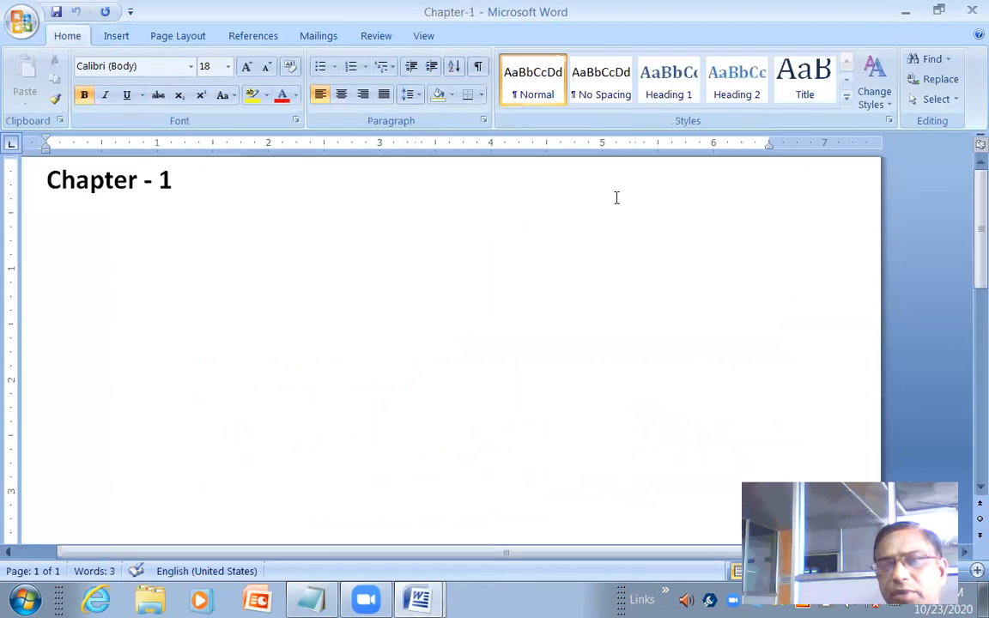
click(939, 9)
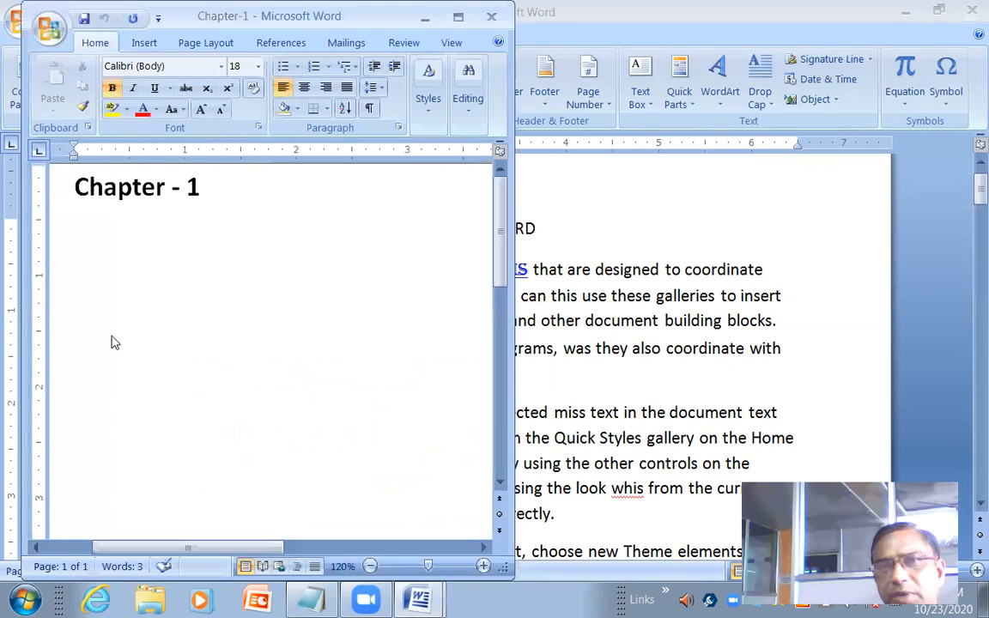
drag(210, 16, 260, 135)
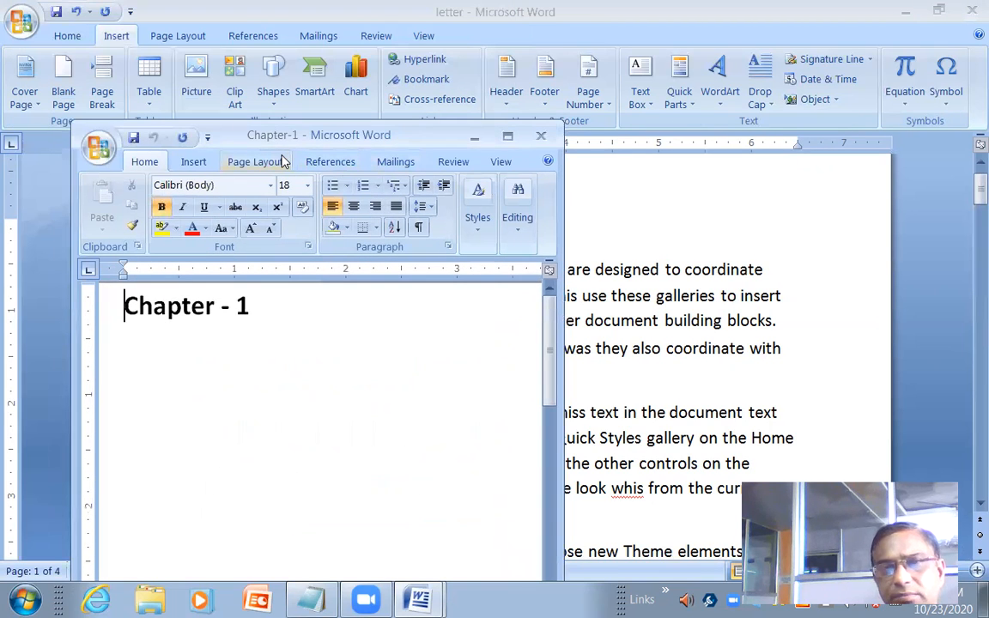
click(474, 135)
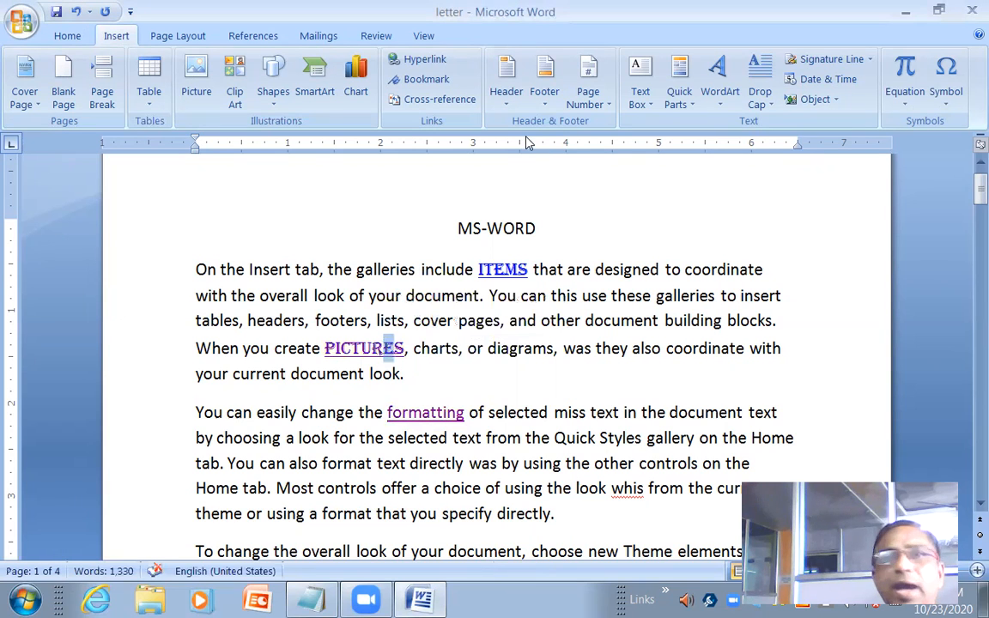
Remove the hyperlink from the word PICTURES in the first paragraph below the MS-WORD heading
click(563, 319)
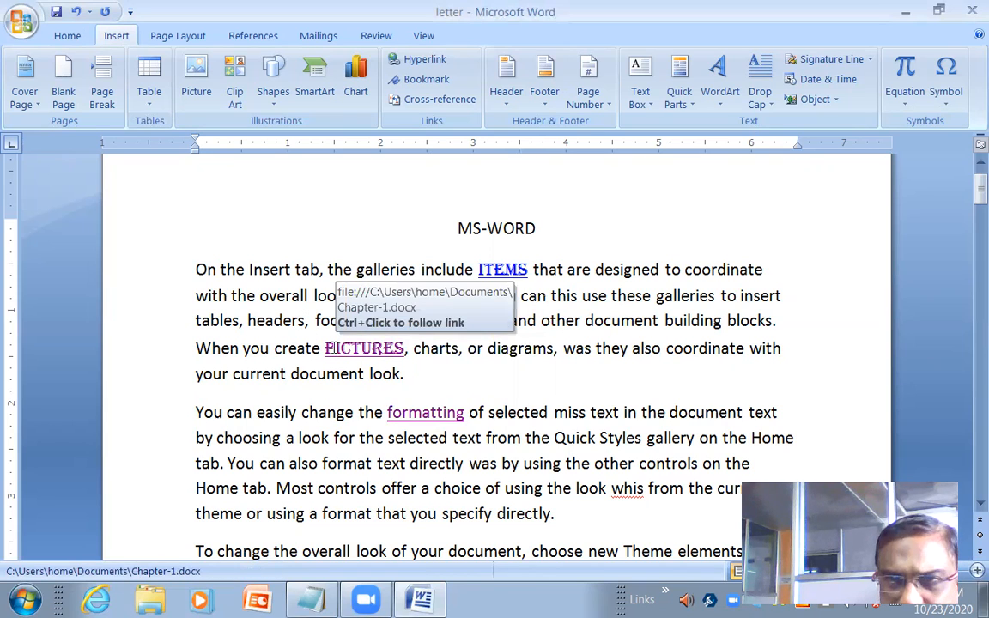
click(324, 359)
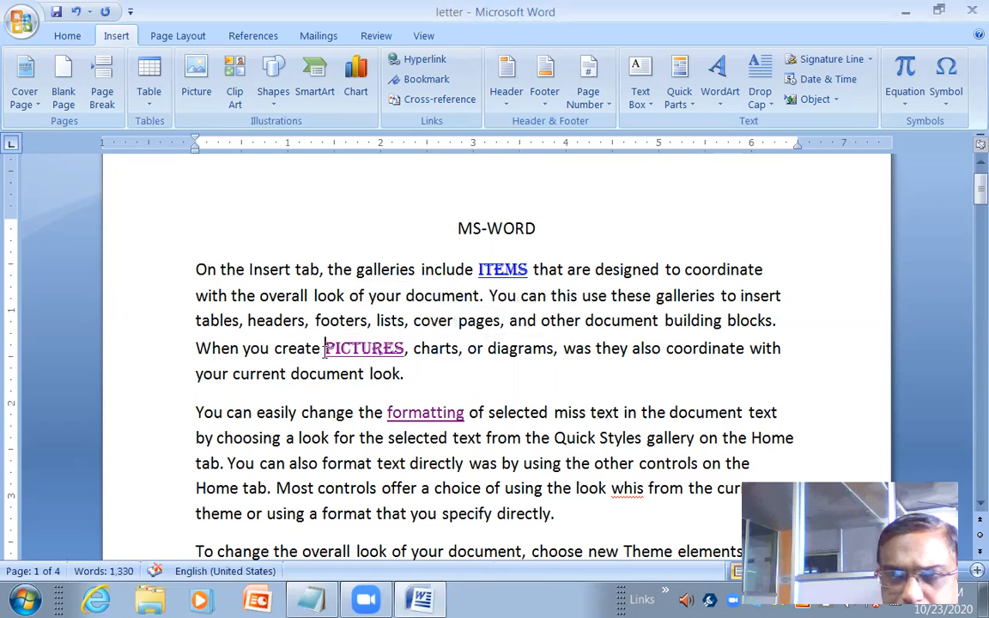
drag(326, 352, 408, 350)
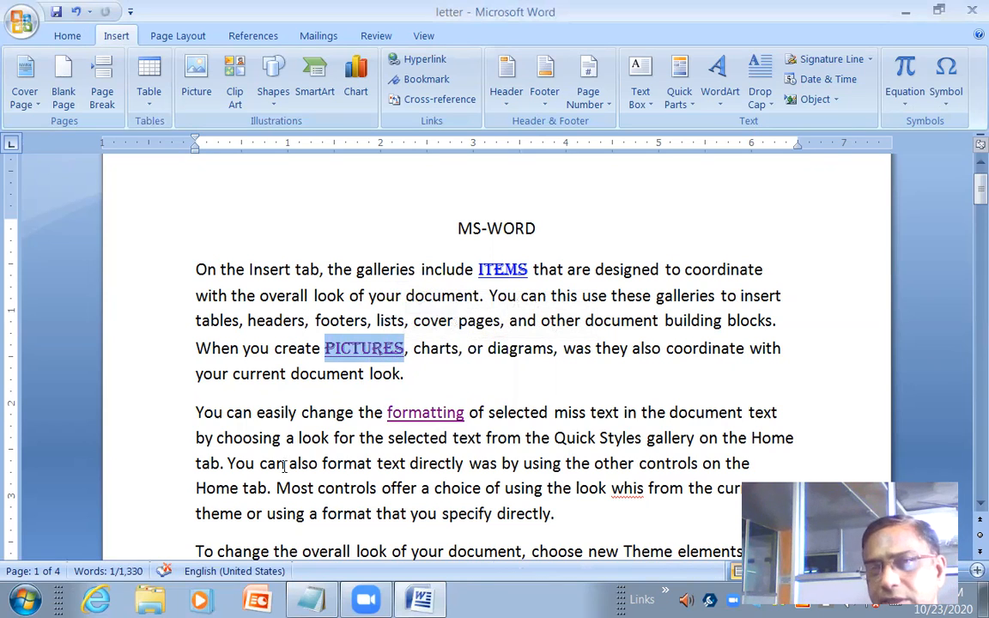
right_click(361, 355)
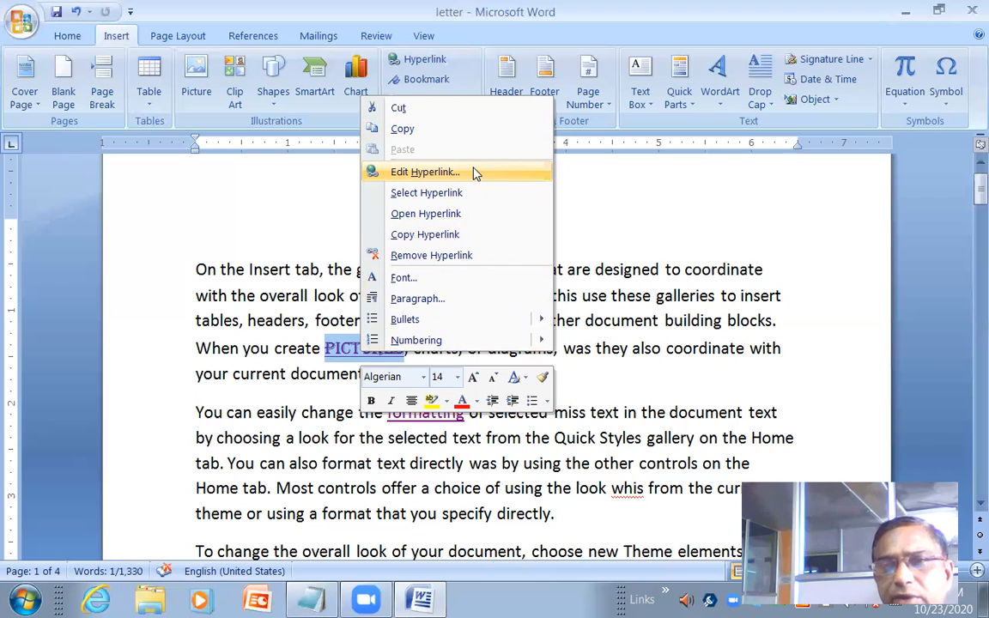
click(472, 256)
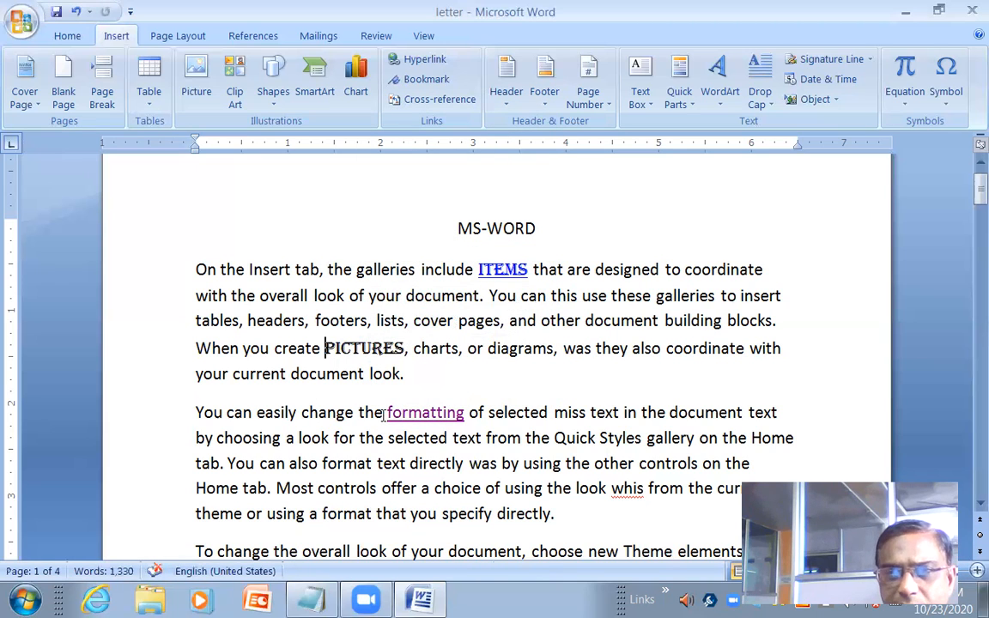
Try to remove the hyperlink with the words "the formatting" selected together in the second paragraph
drag(383, 413, 463, 415)
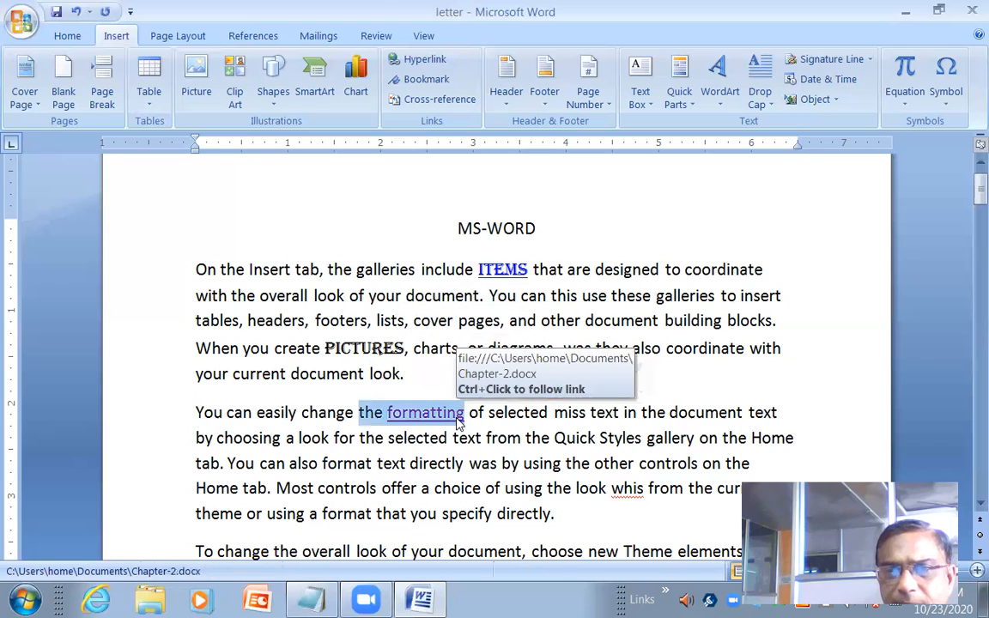
right_click(460, 421)
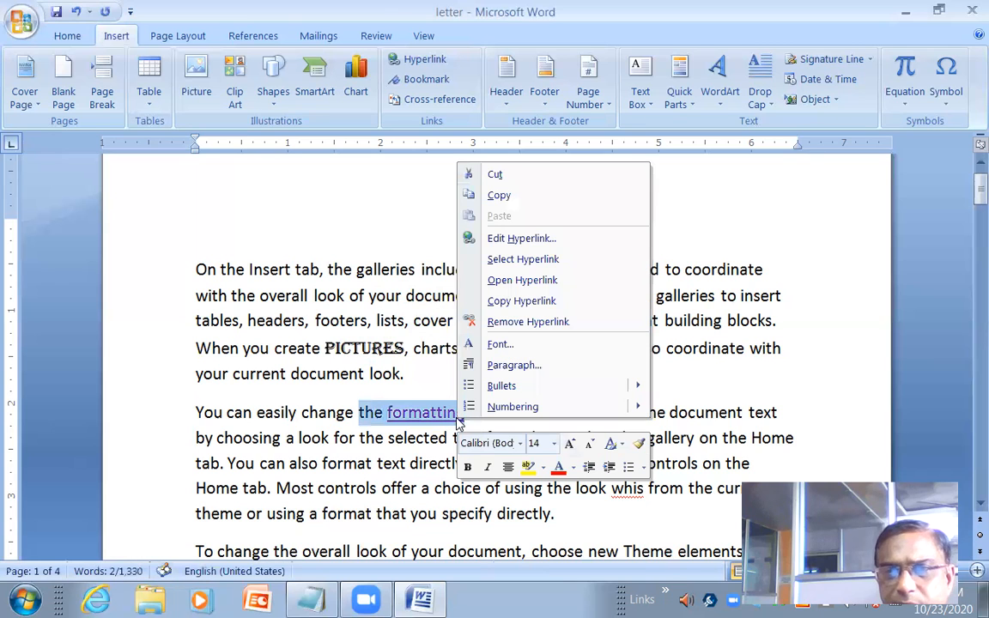
click(562, 322)
click(524, 462)
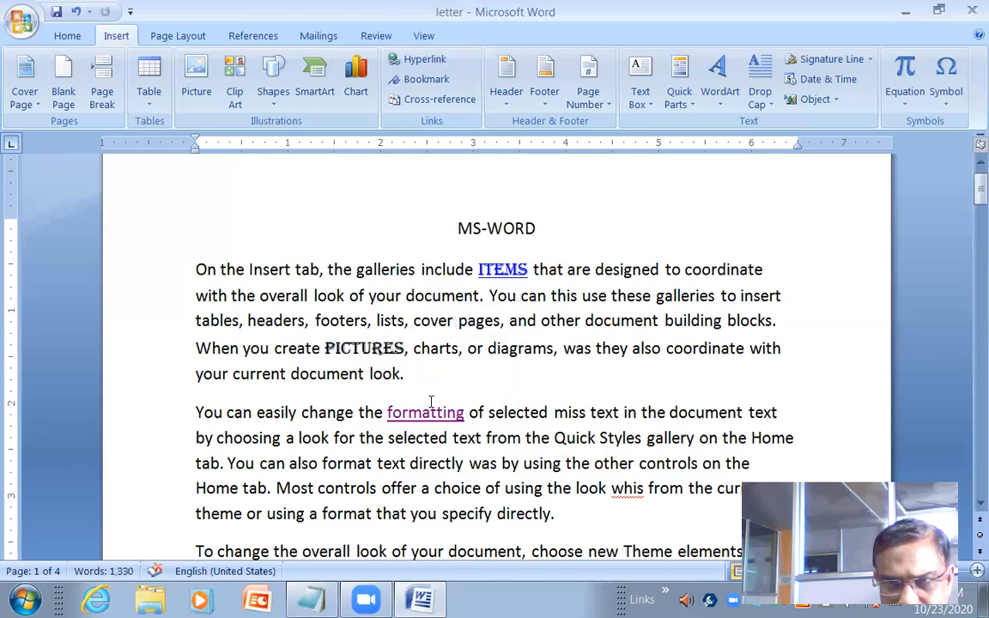
Remove the Chapter-2 hyperlink from the word "formatting" in the second paragraph
drag(388, 413, 470, 413)
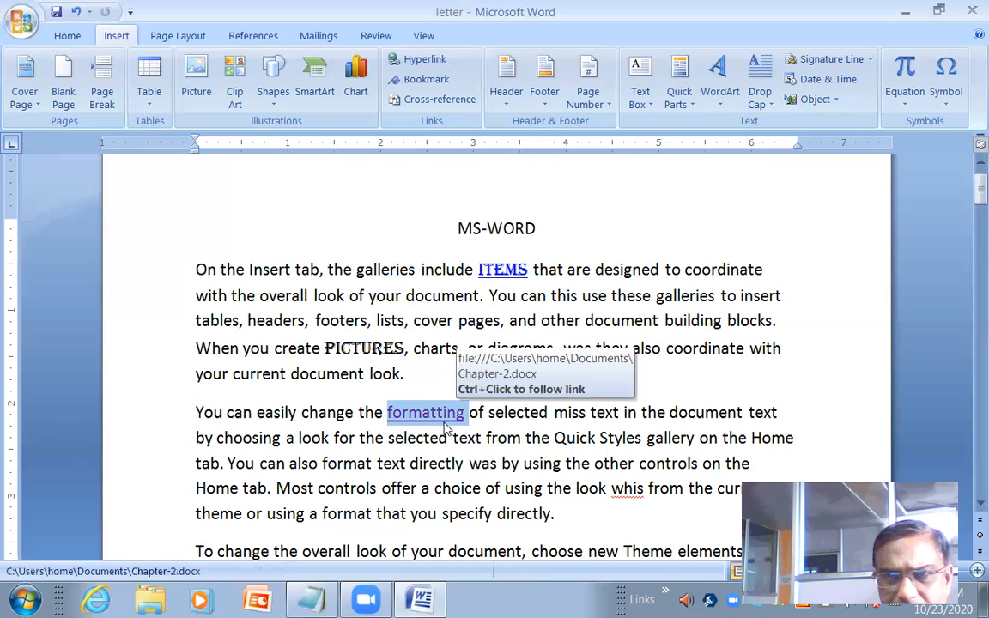
right_click(444, 417)
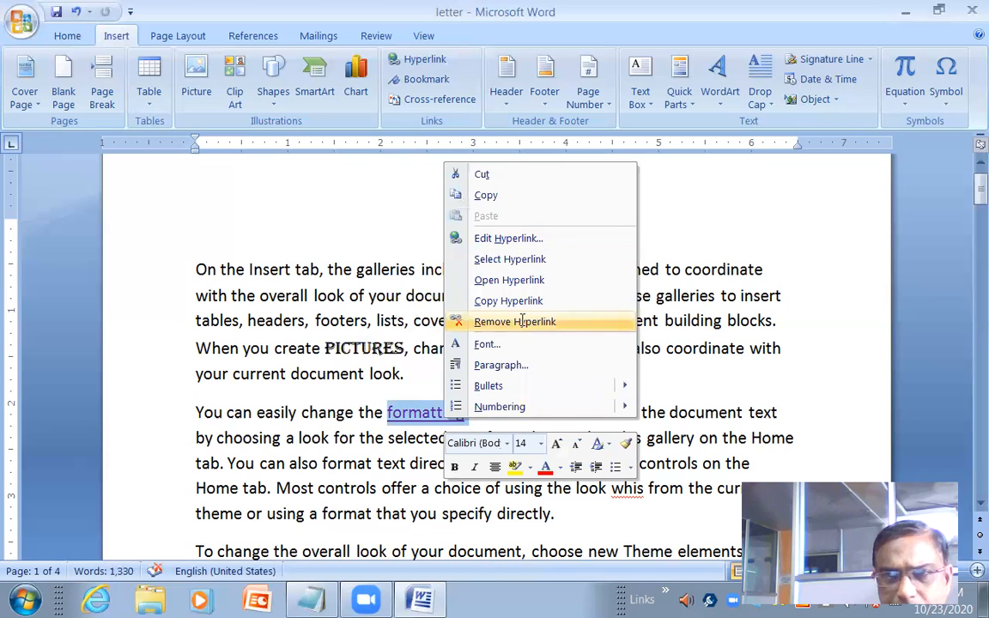
click(474, 322)
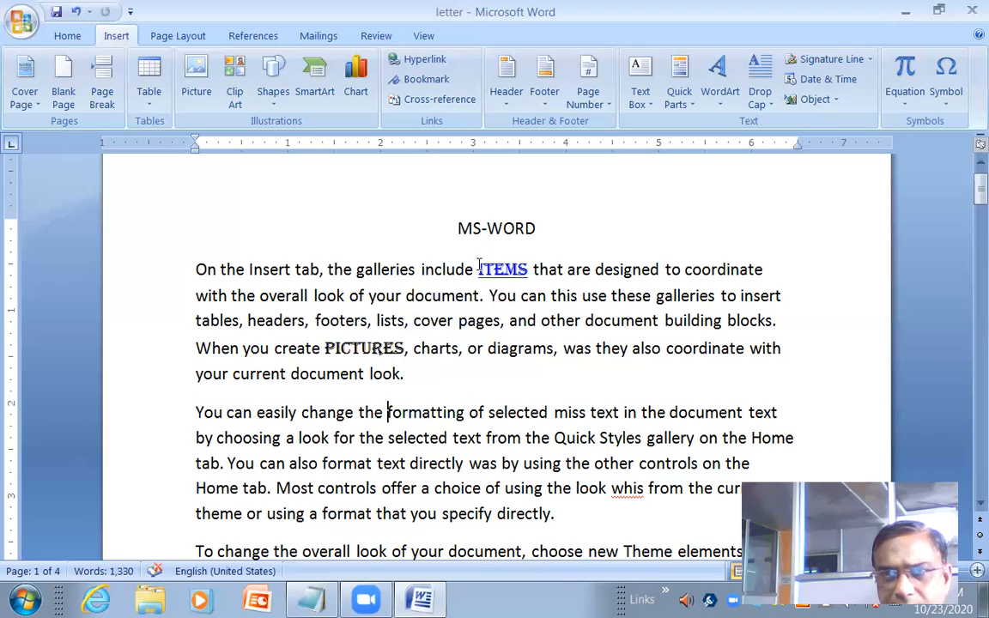
Remove the hyperlink from the word ITEMS in the first paragraph
drag(479, 269, 526, 275)
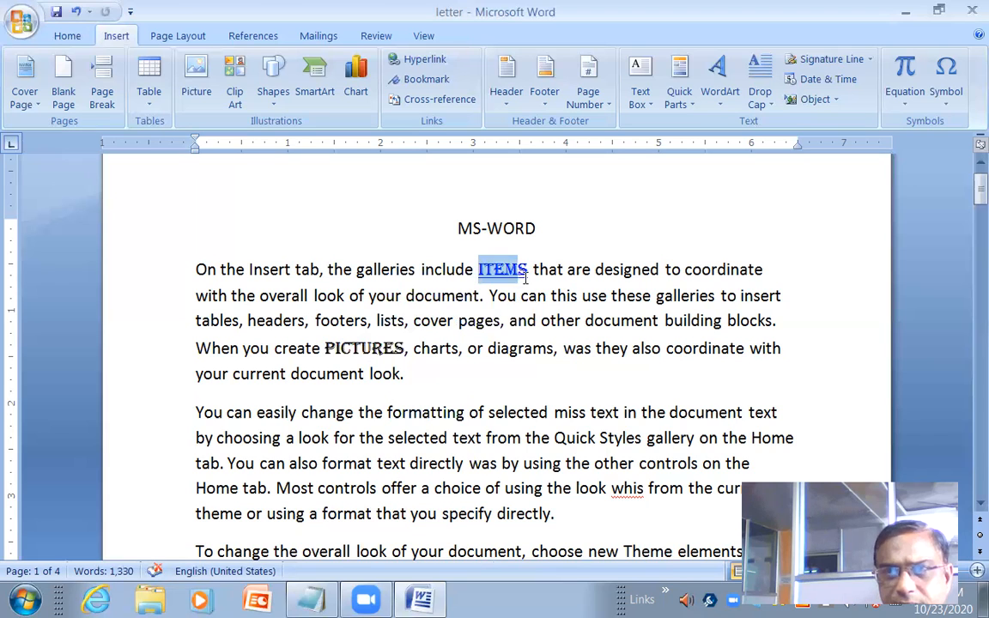
right_click(500, 285)
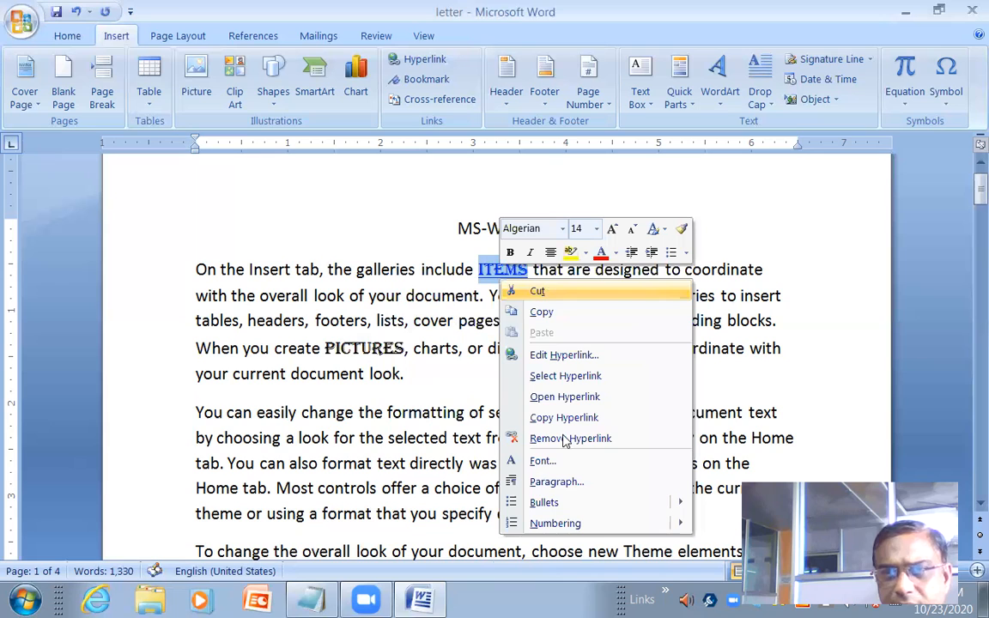
click(536, 447)
click(527, 438)
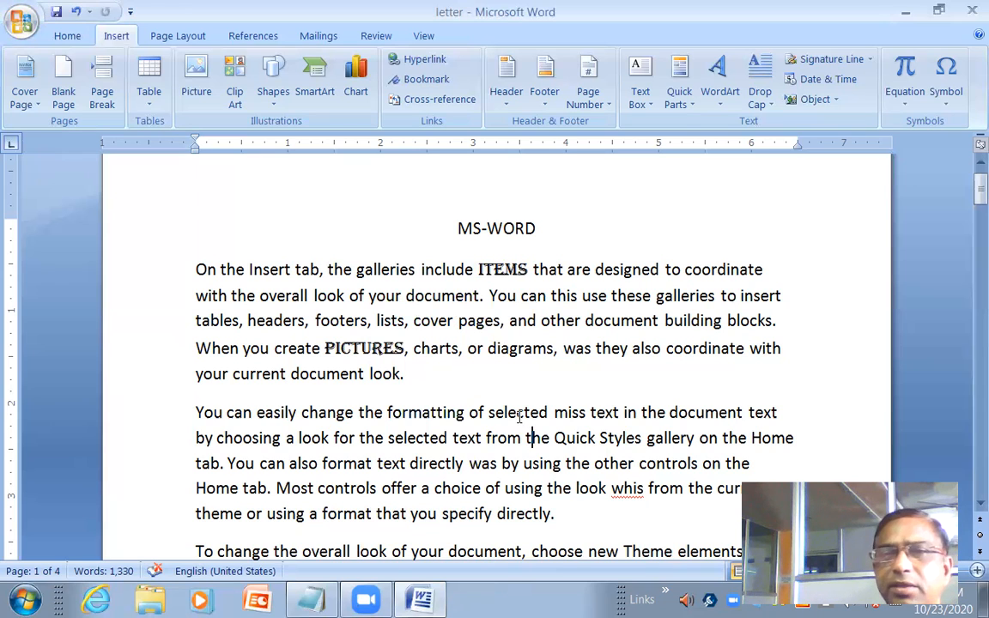
Add a bookmark named F to the word "footers" in the first paragraph
double_click(339, 322)
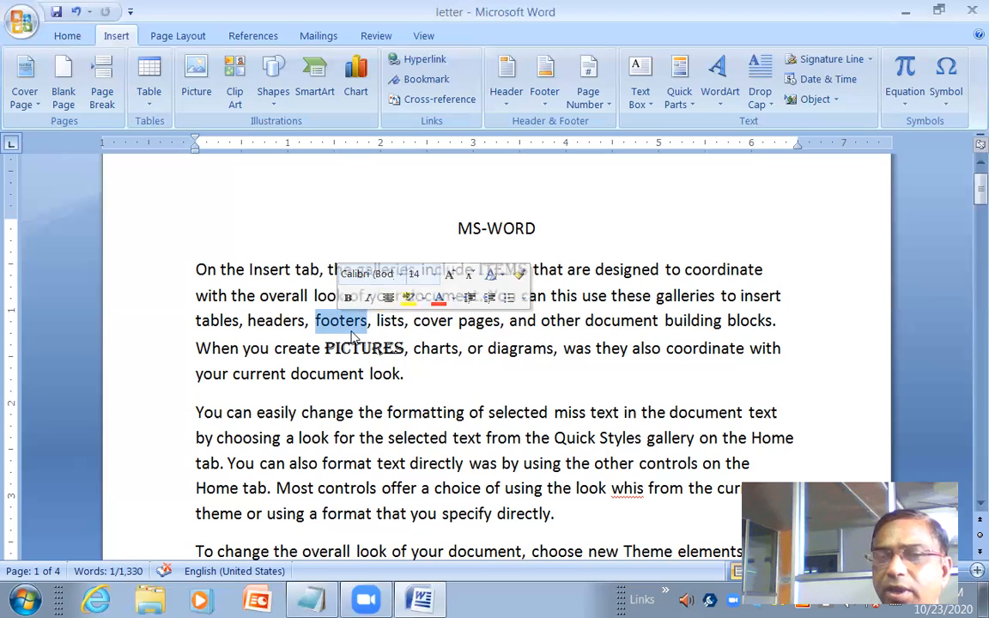
click(447, 79)
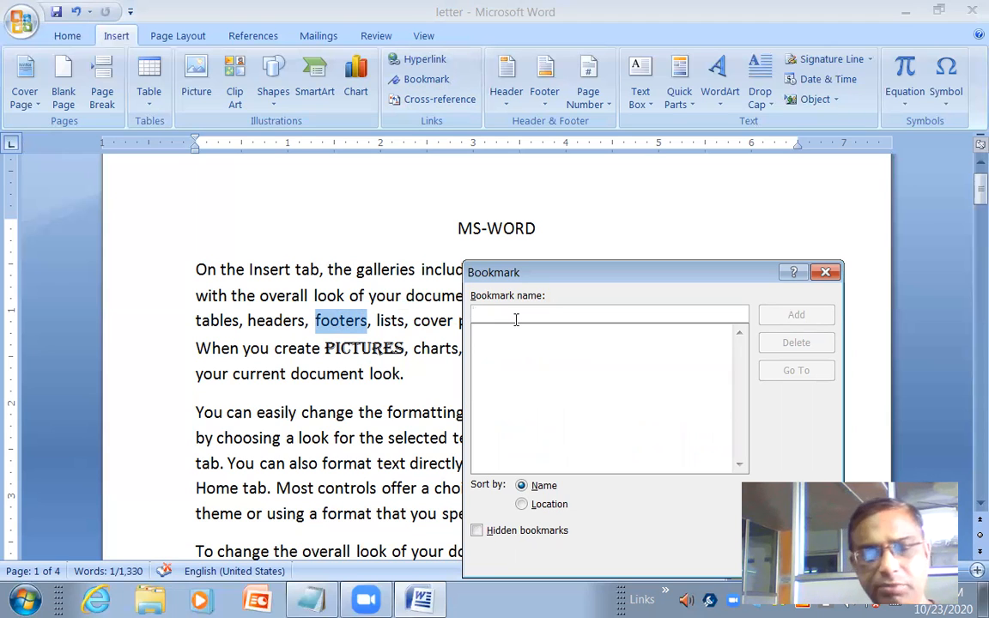
text(F)
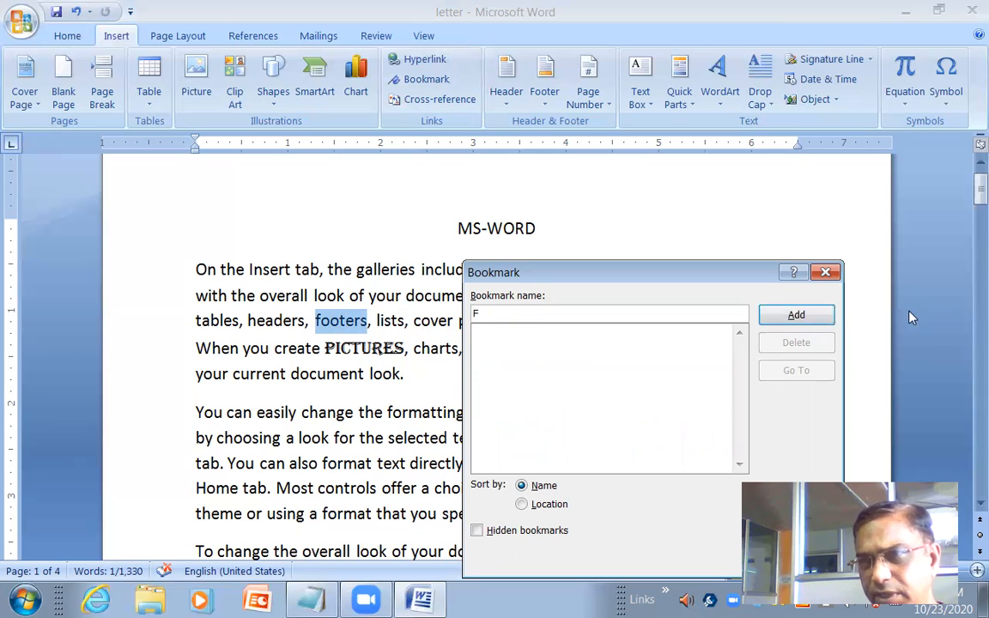
click(797, 315)
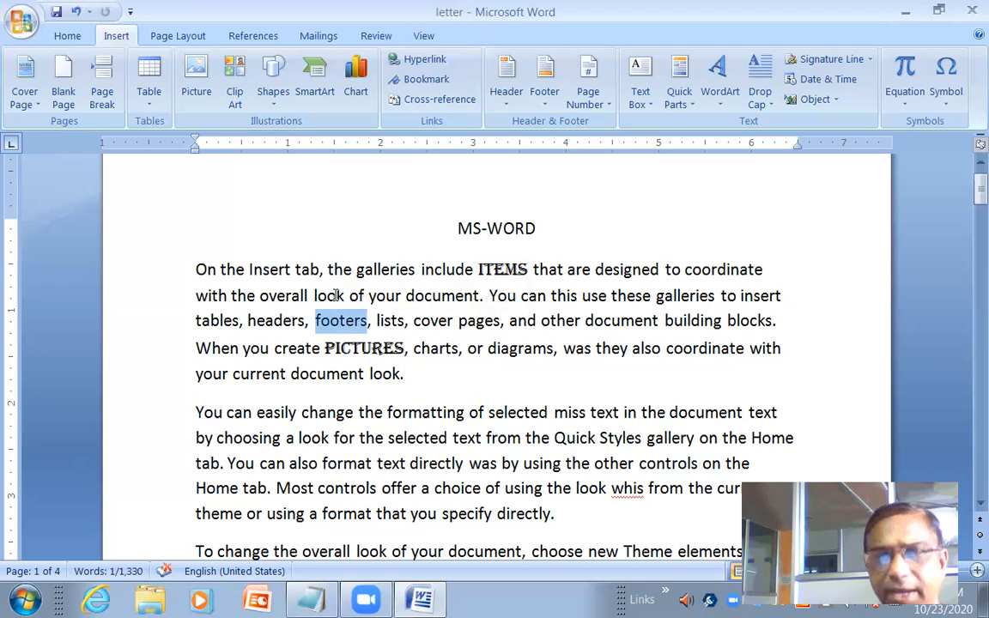
Add a bookmark named S to the word "selected" in the first line of the second paragraph
click(540, 413)
double_click(540, 413)
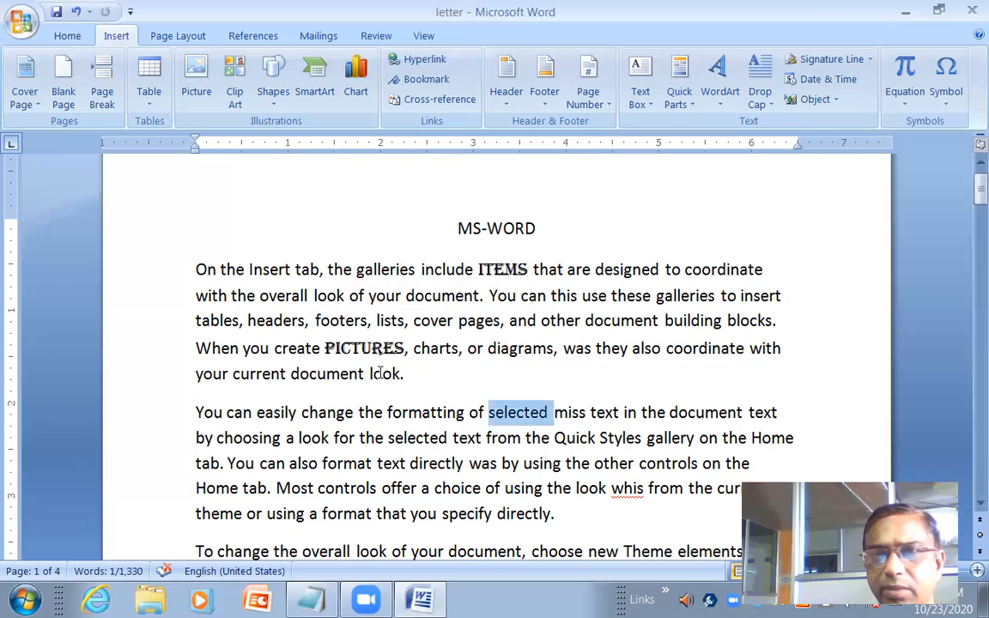
click(418, 82)
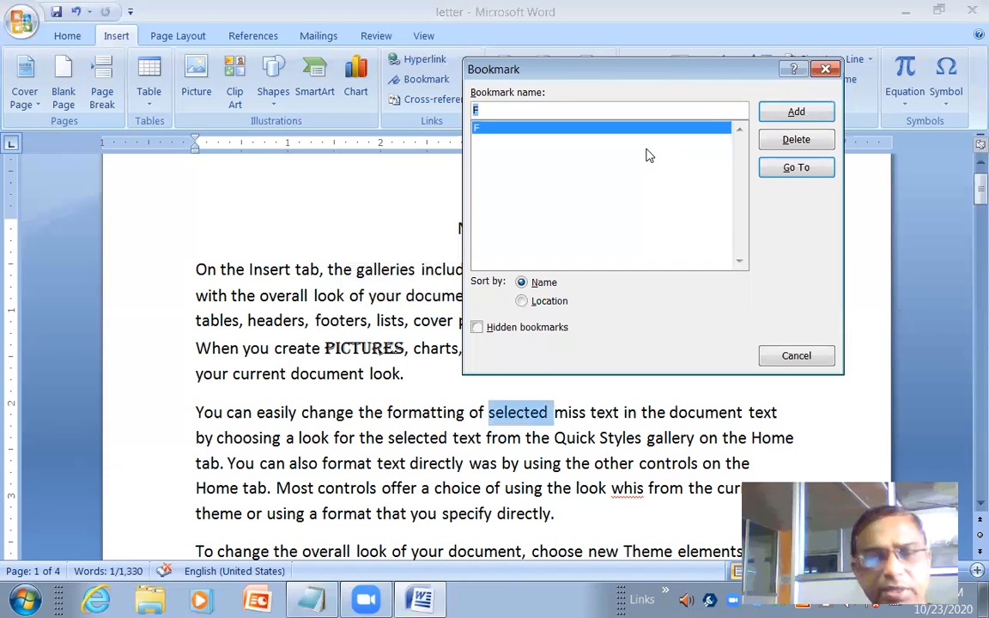
text(S)
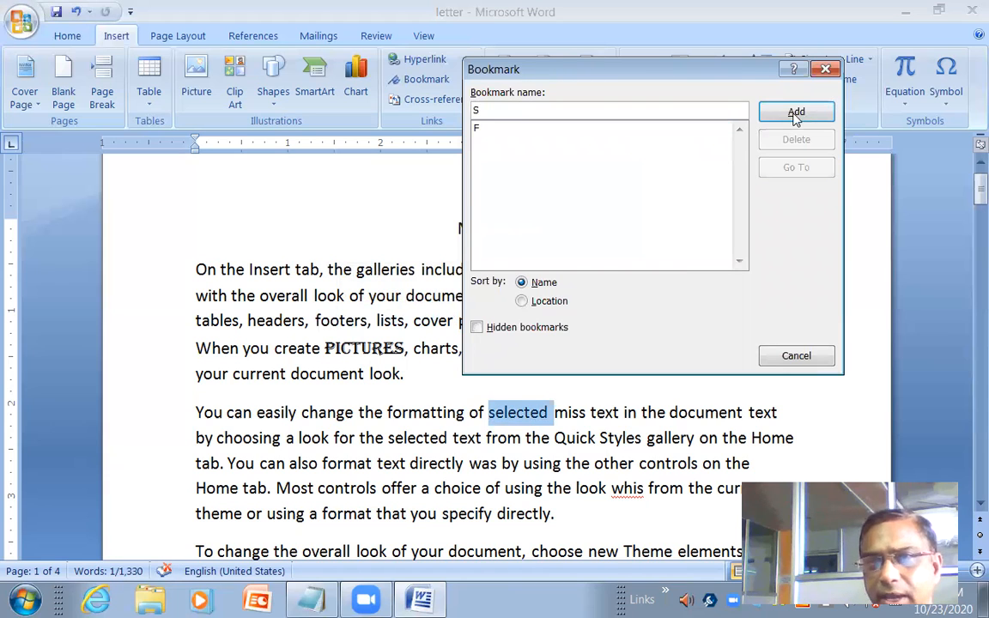
click(796, 113)
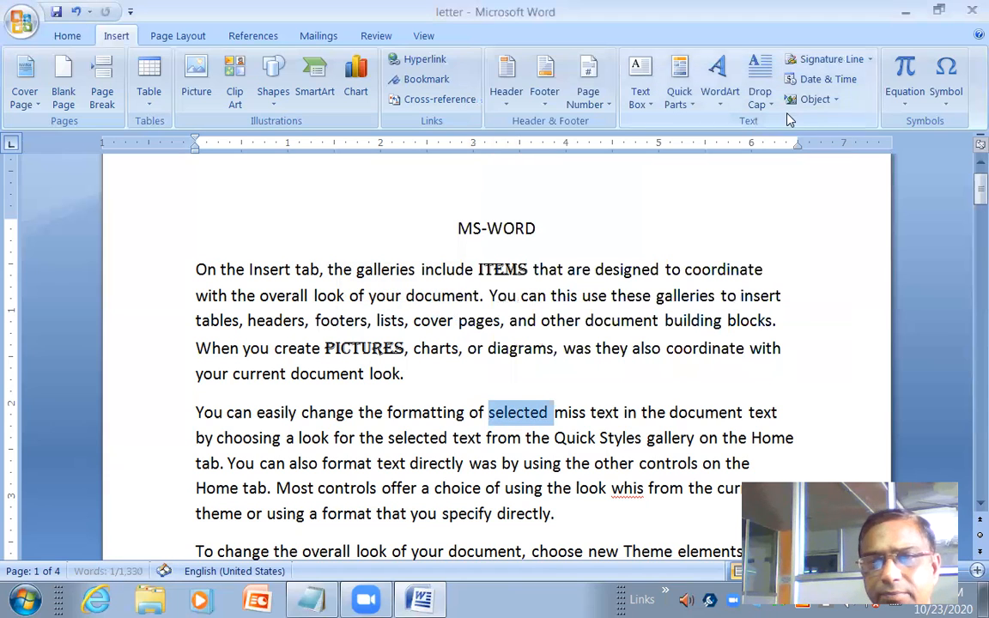
Add a bookmark named D to the word "designed" in the first line of the first paragraph
double_click(613, 269)
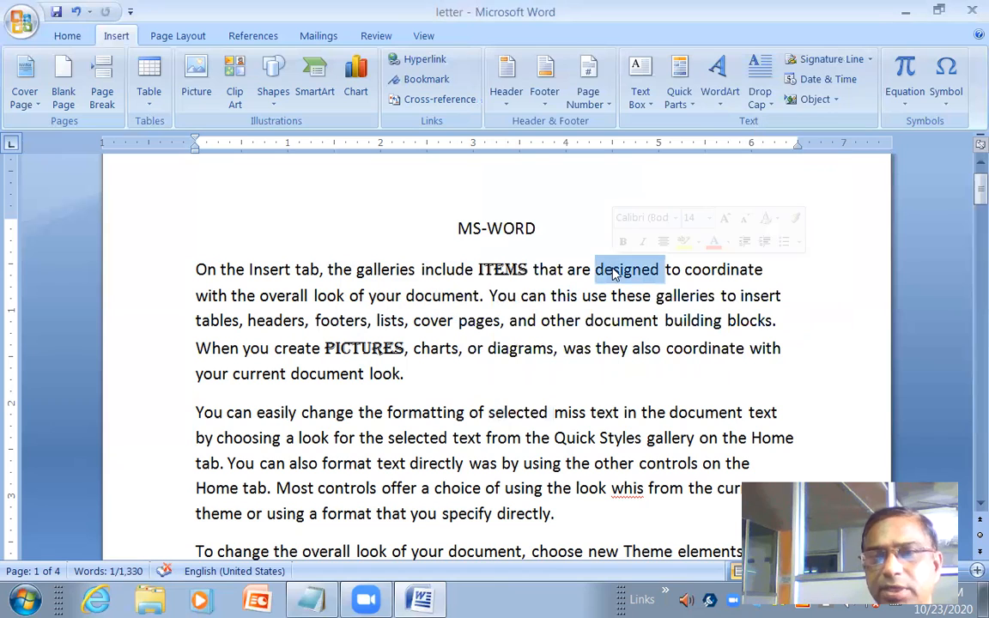
click(443, 81)
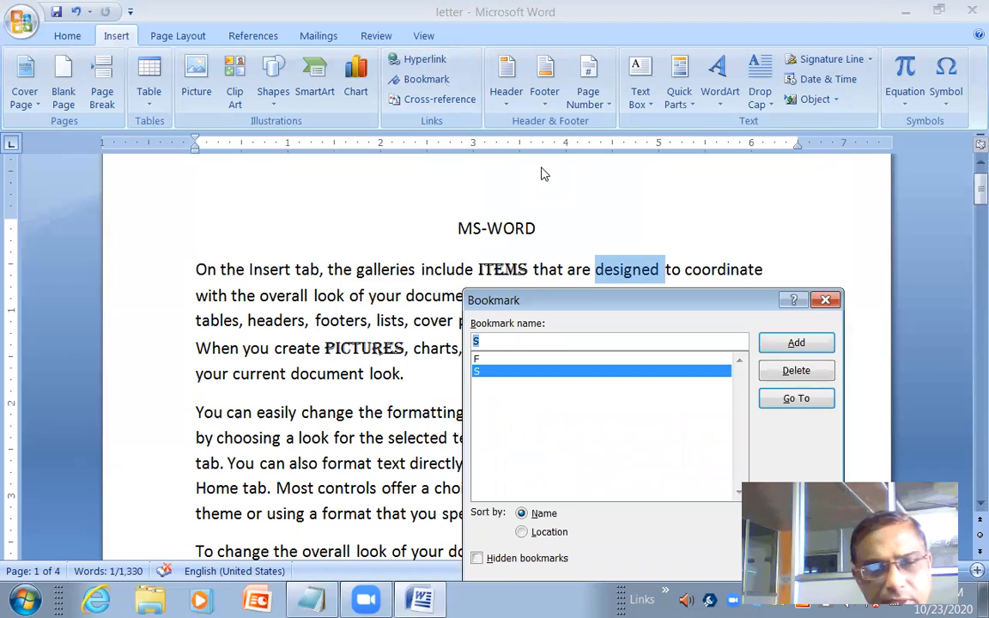
text(D)
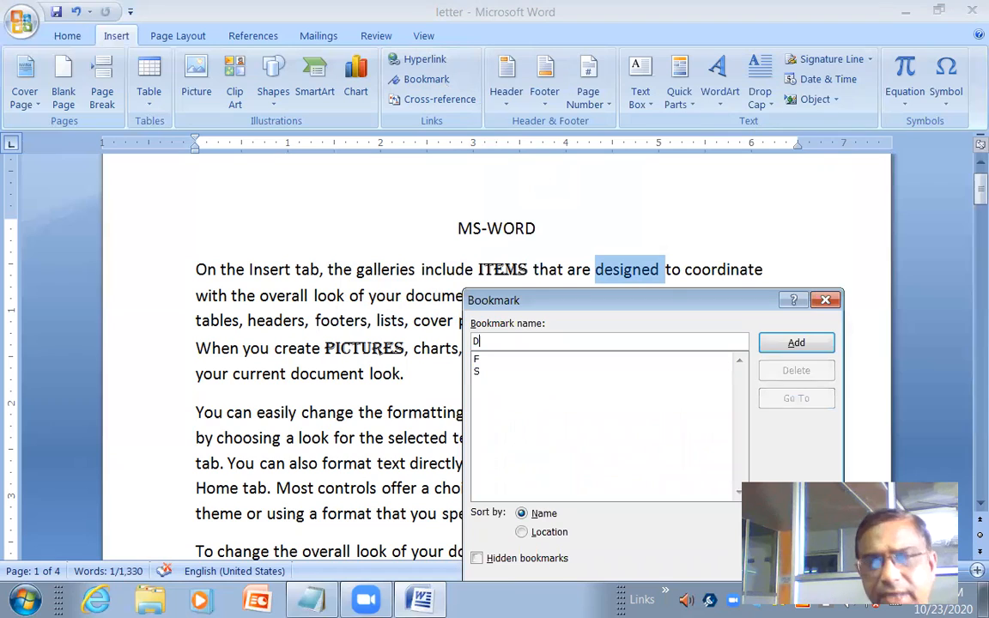
click(797, 342)
Add a bookmark named B to the word "command" in the "To change the overall look" paragraph on page 2
scroll(466, 371, down, 10)
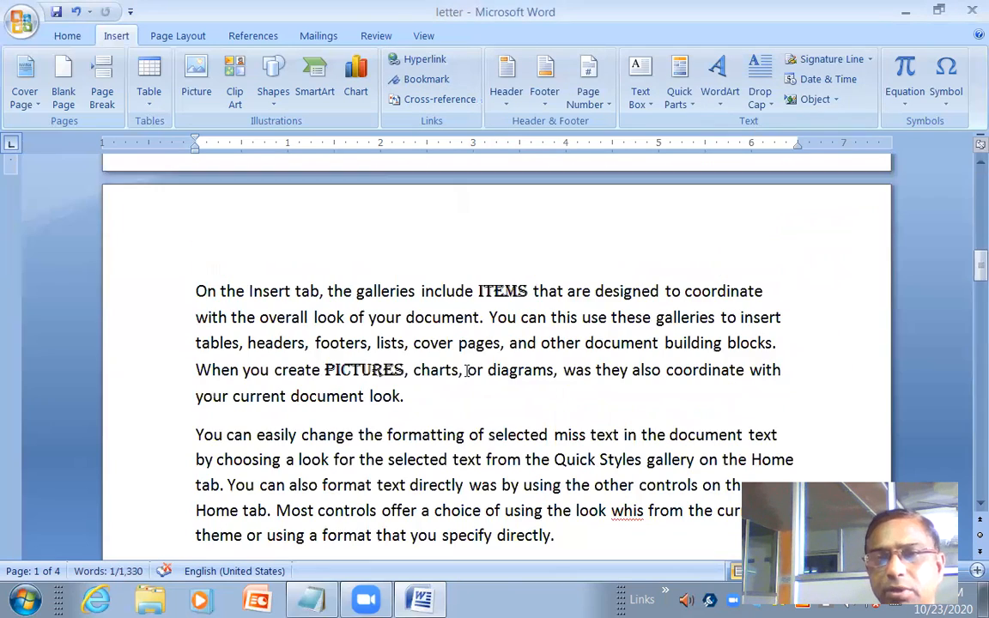
scroll(466, 371, down, 5)
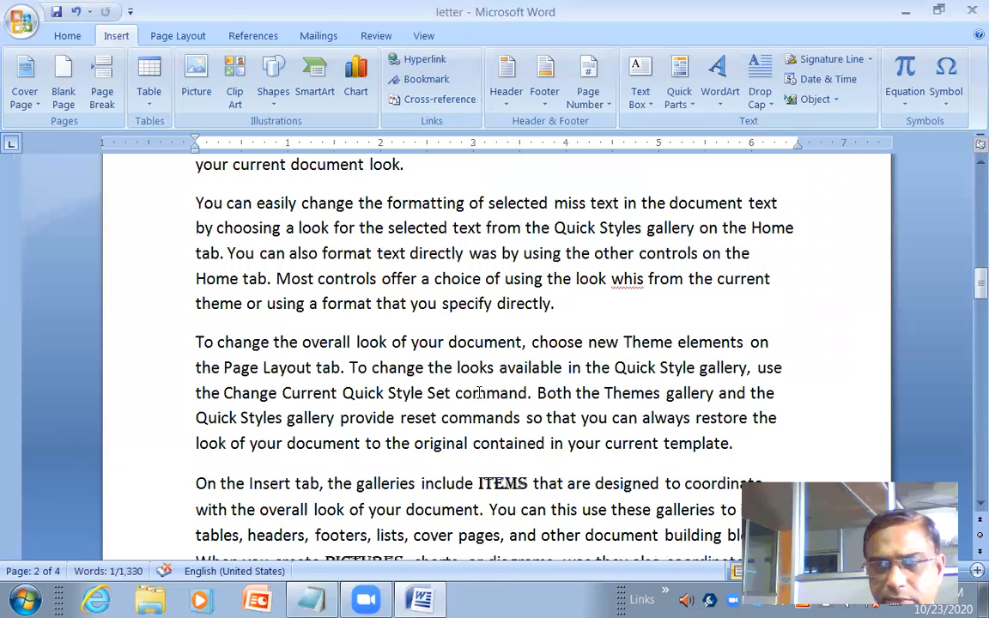
double_click(478, 392)
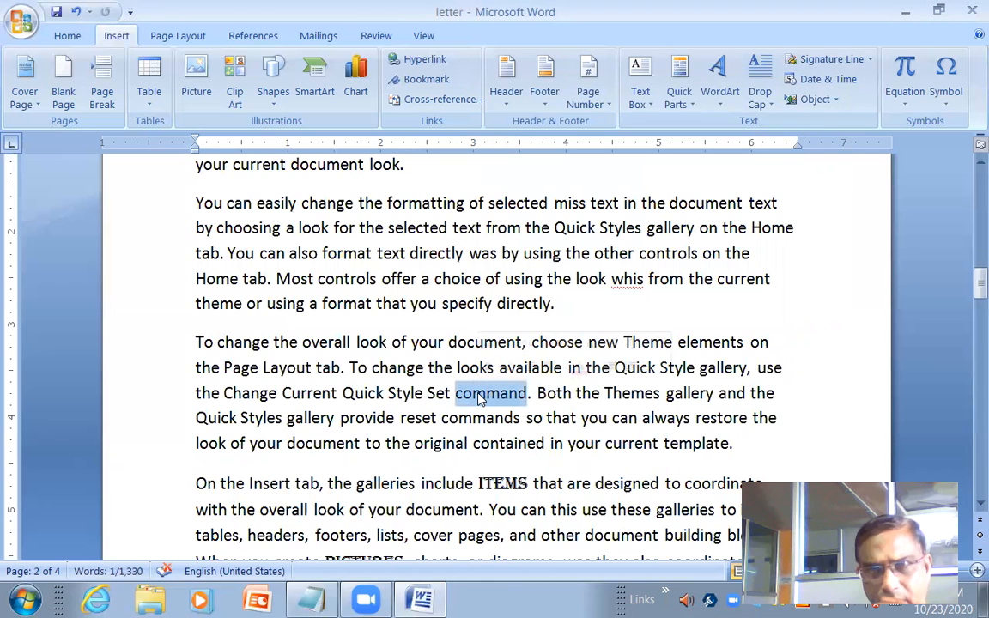
click(404, 79)
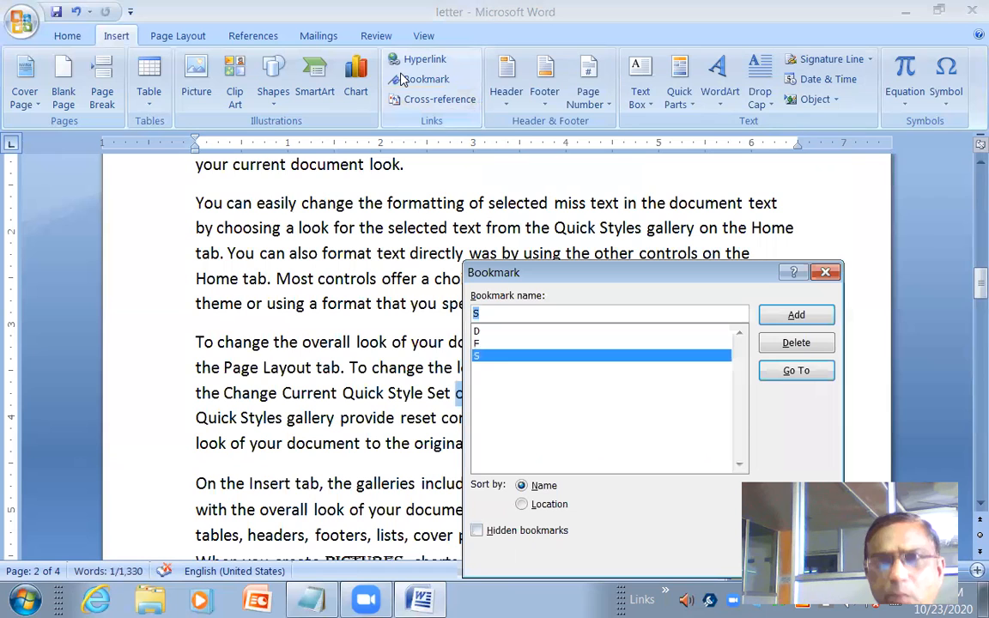
text(B)
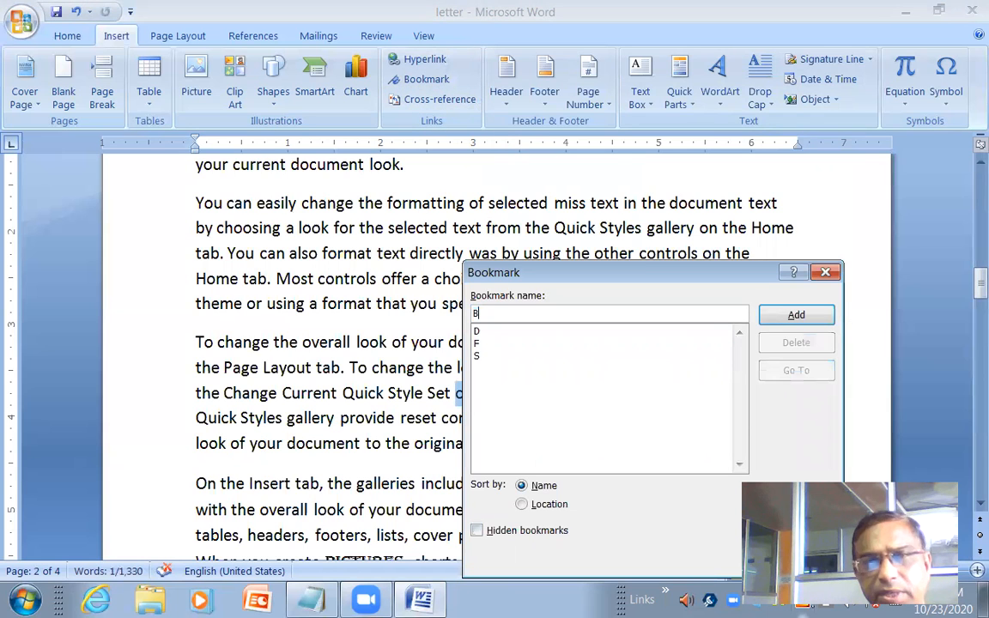
key(Return)
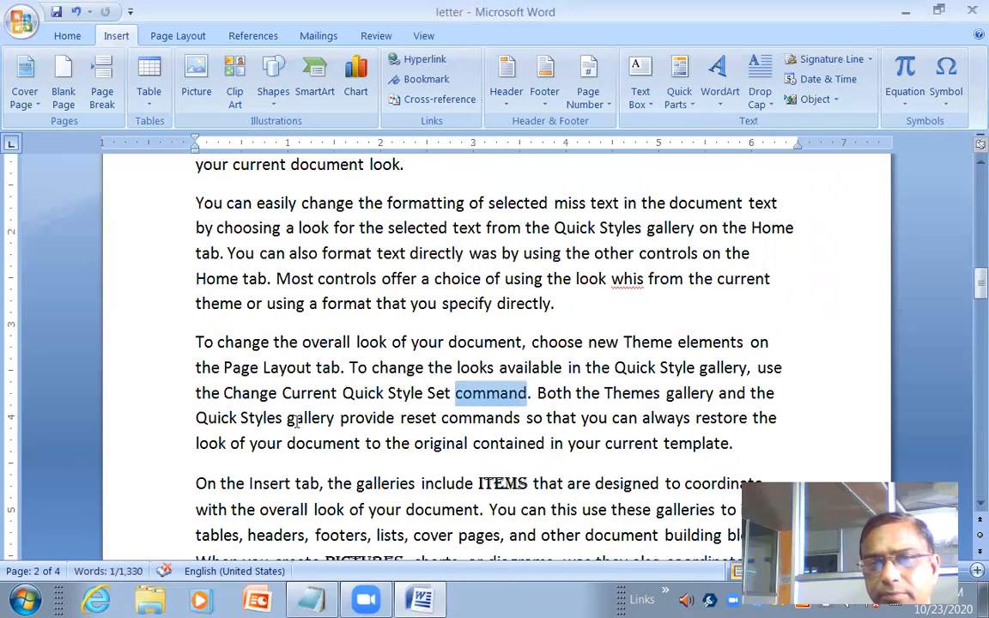
Add a bookmark named E to the word "selected" in the next "You can easily change the formatting" paragraph, below bookmark B
scroll(291, 418, down, 3)
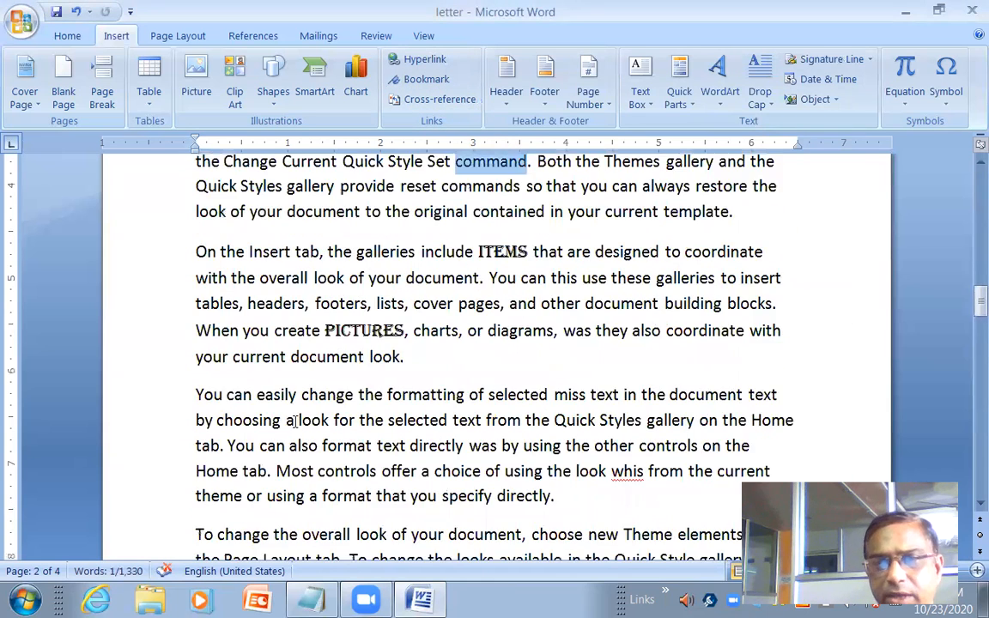
double_click(521, 400)
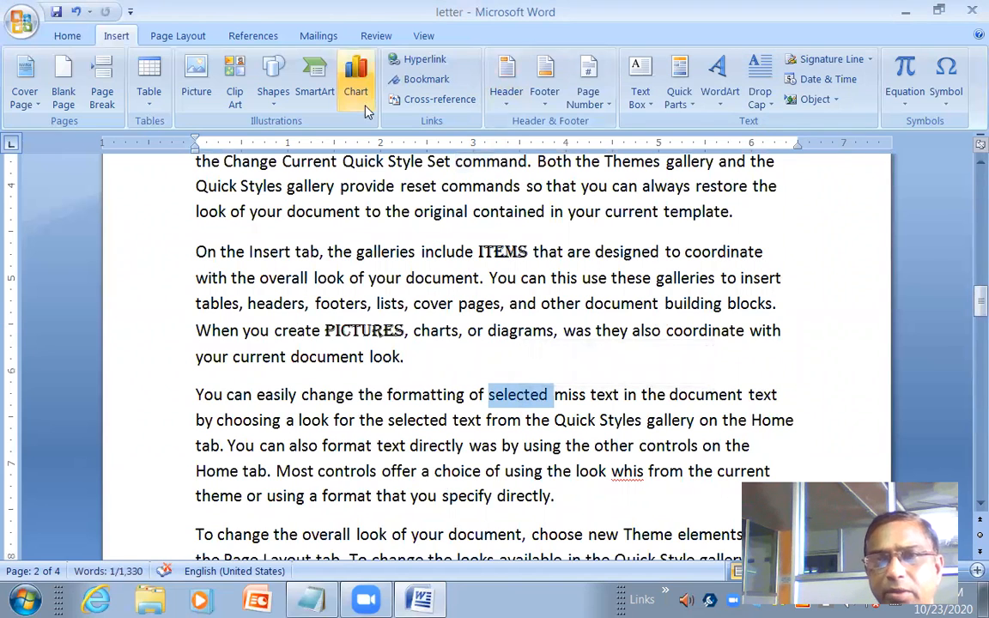
click(416, 81)
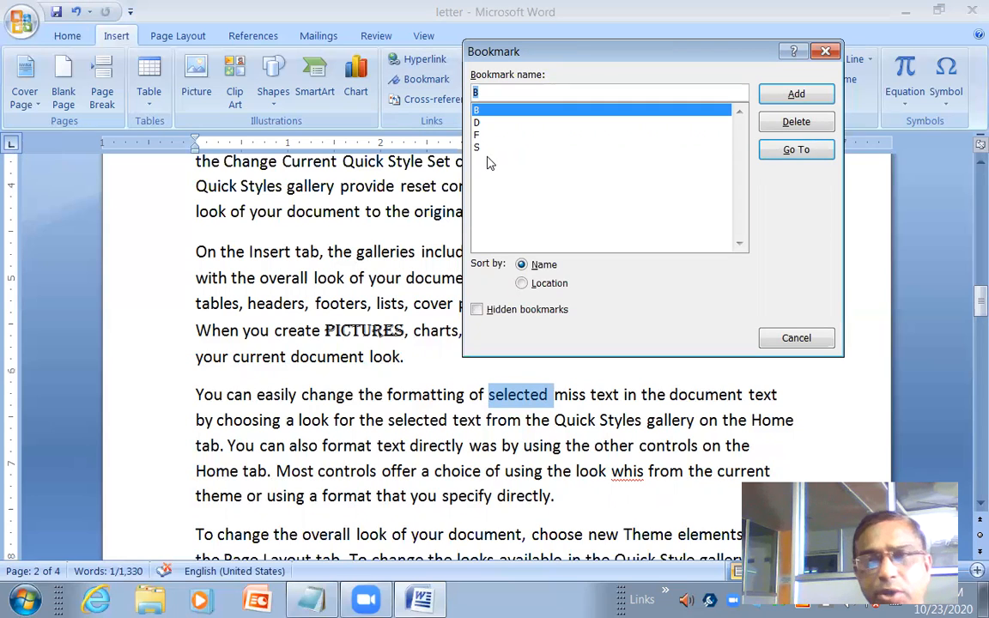
text(E)
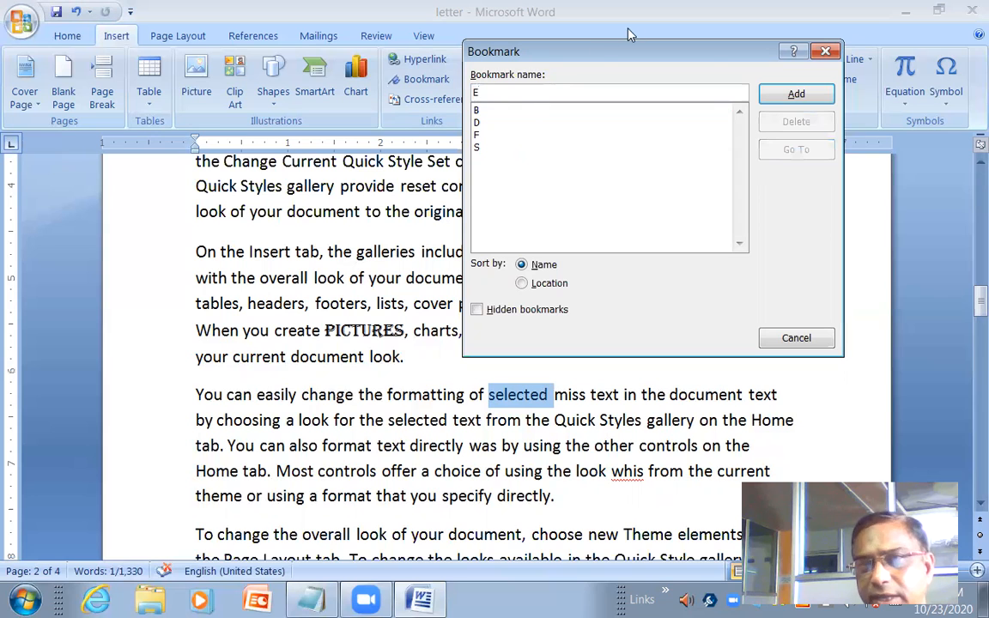
click(767, 96)
From the first paragraph of the document, jump to bookmark B and to bookmark S using the Bookmark dialog
scroll(405, 474, down, 4)
scroll(405, 474, down, 6)
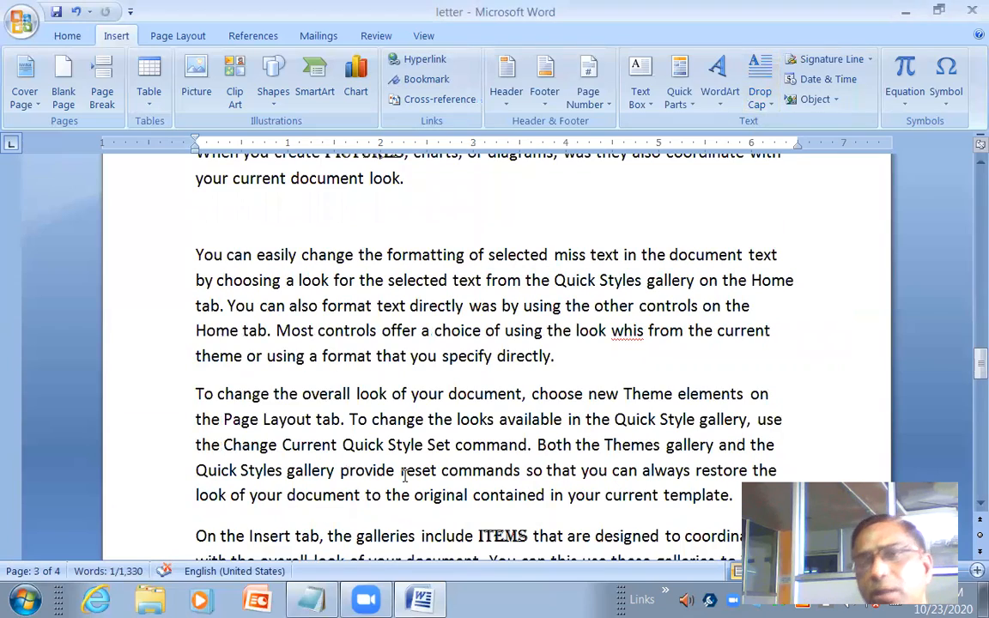
scroll(404, 474, up, 10)
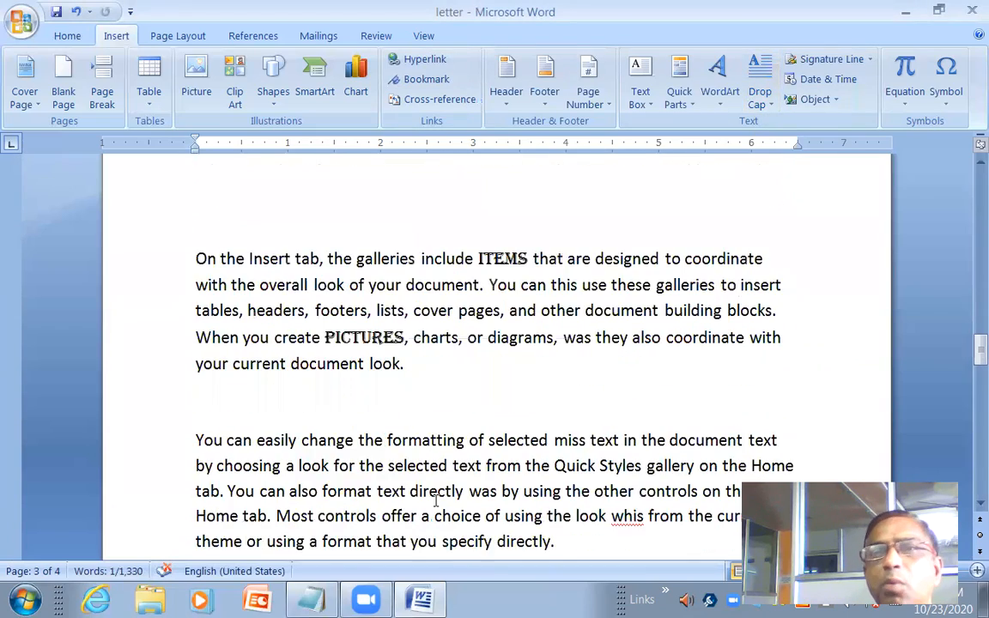
scroll(441, 481, up, 10)
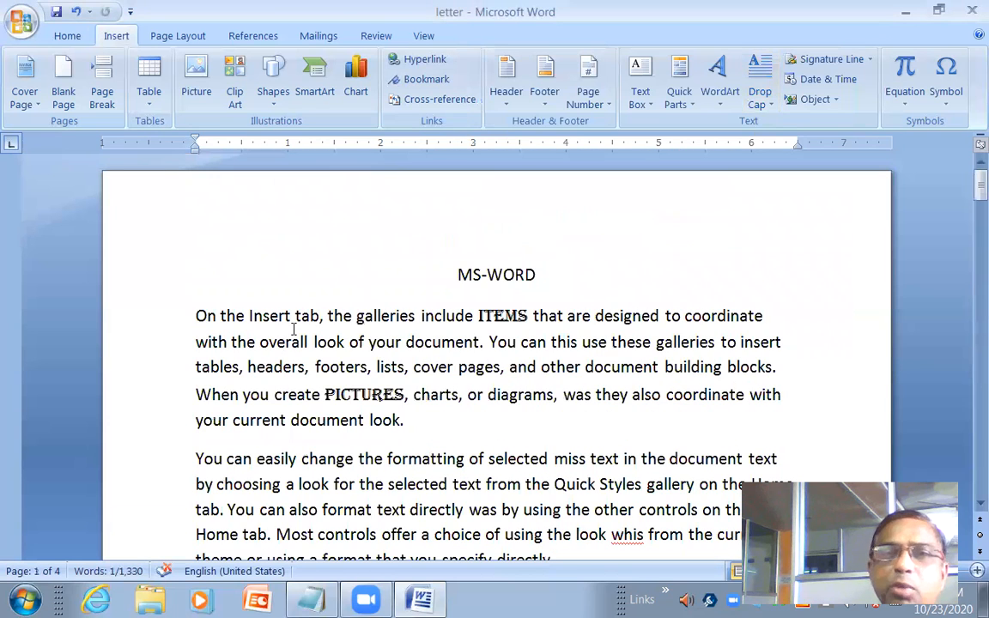
click(294, 327)
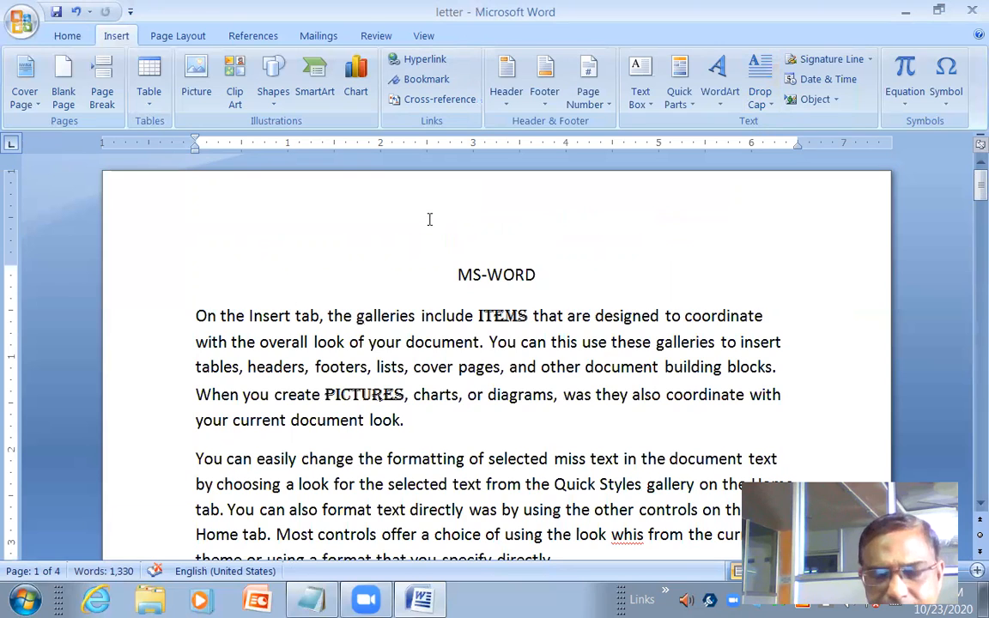
click(427, 80)
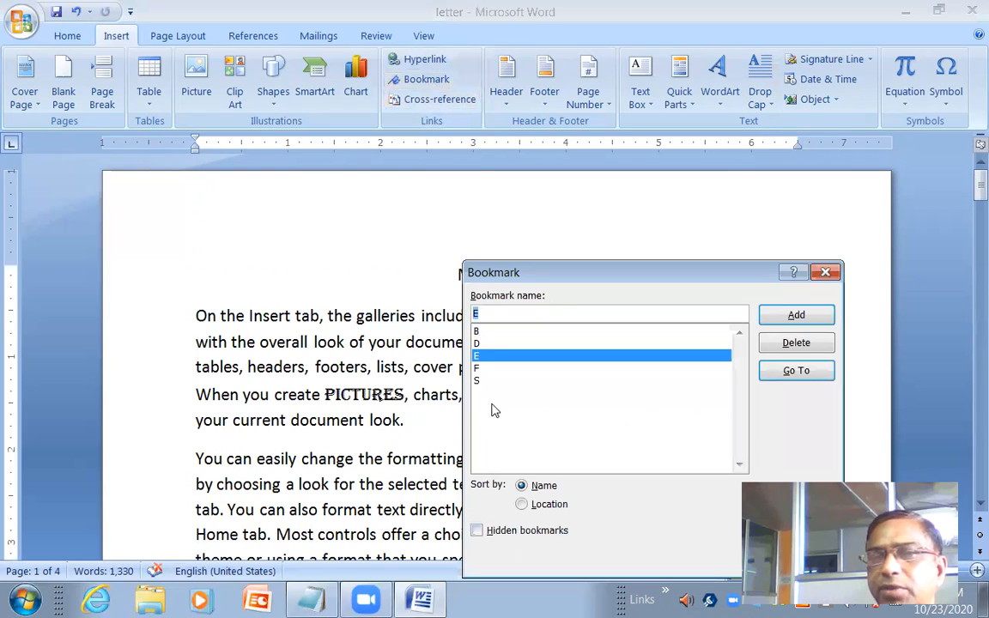
click(516, 334)
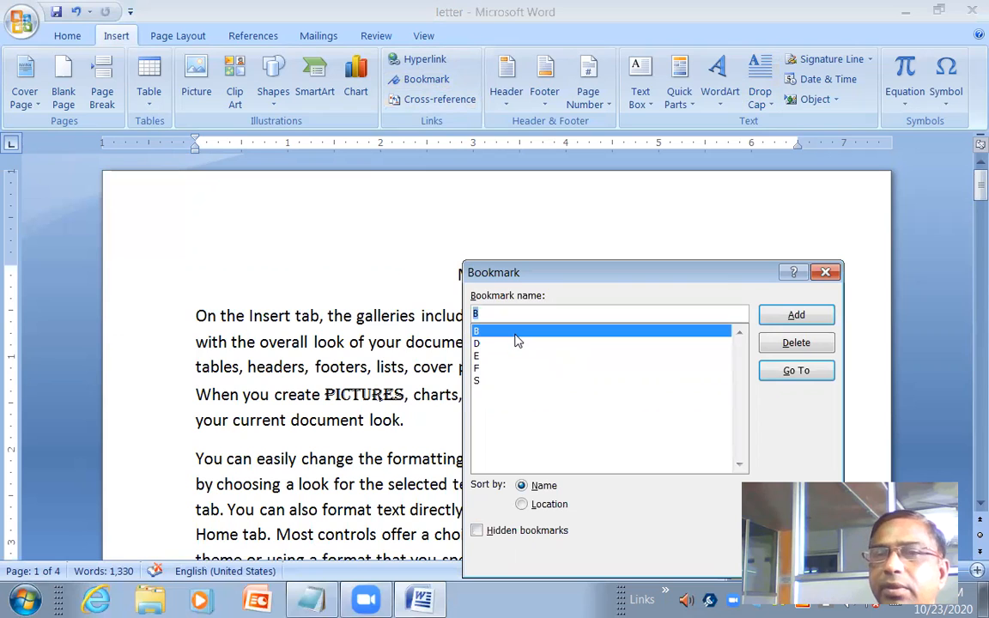
click(777, 375)
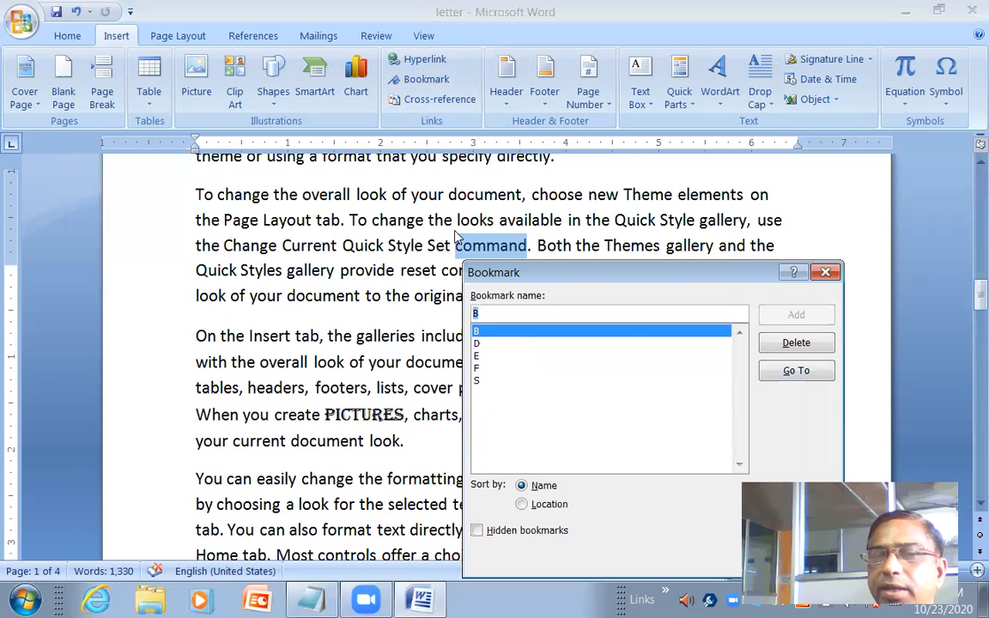
click(504, 380)
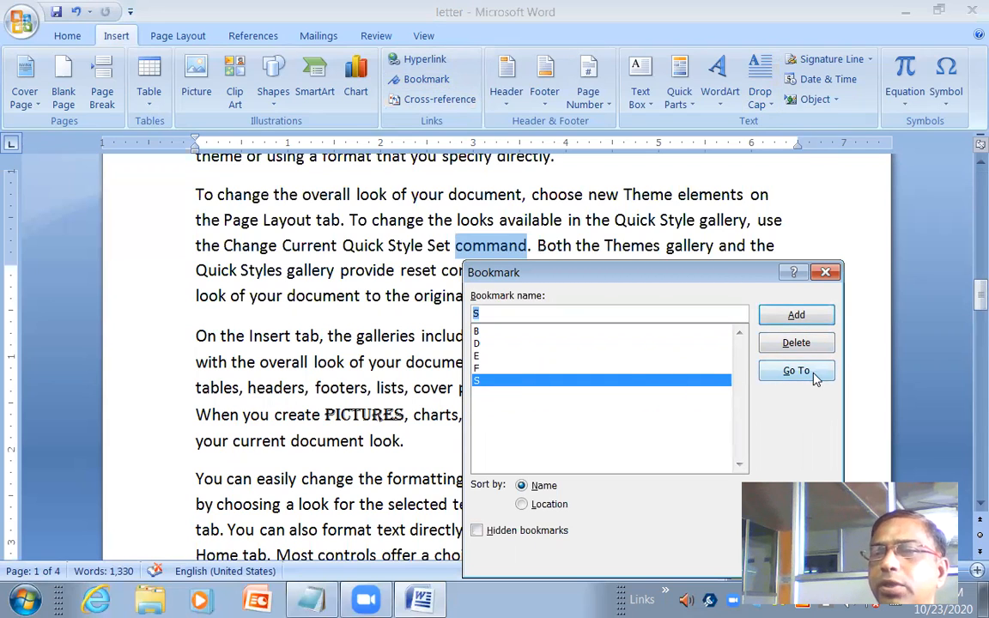
click(815, 375)
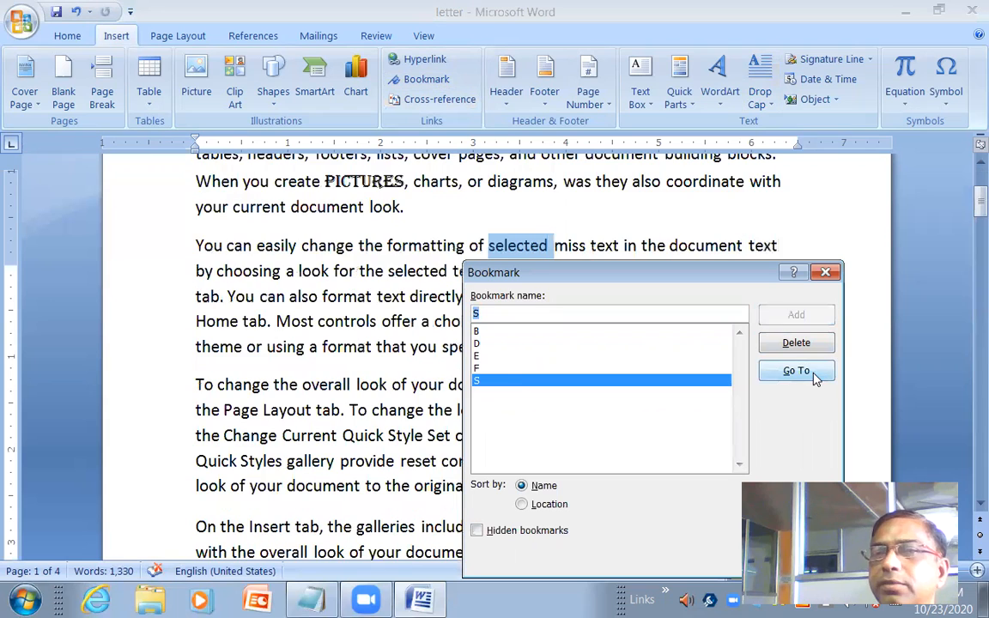
Jump to bookmarks E and D, and close the Bookmark dialog
click(483, 355)
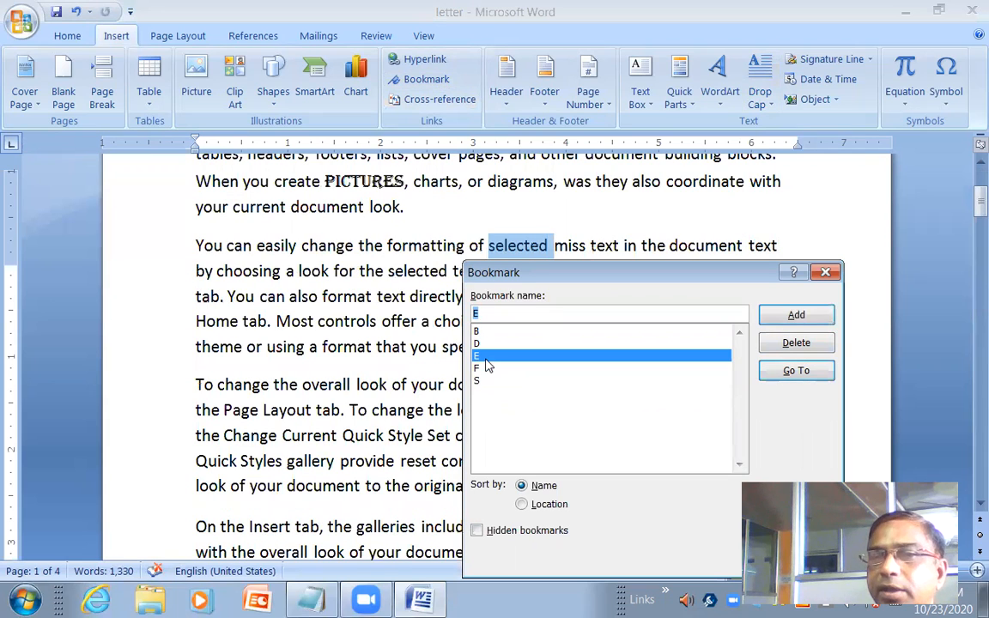
click(794, 378)
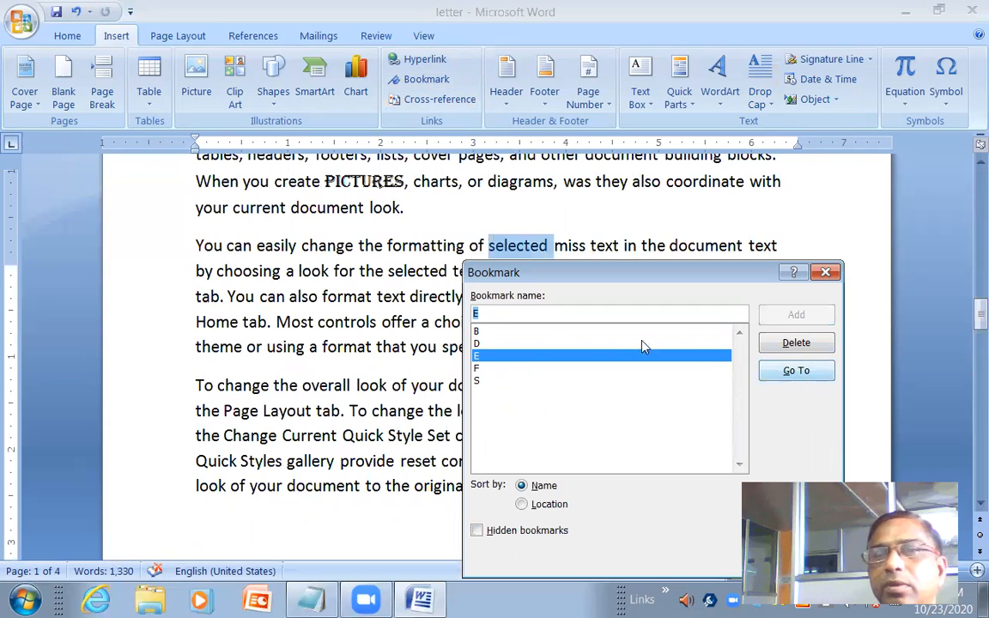
click(491, 344)
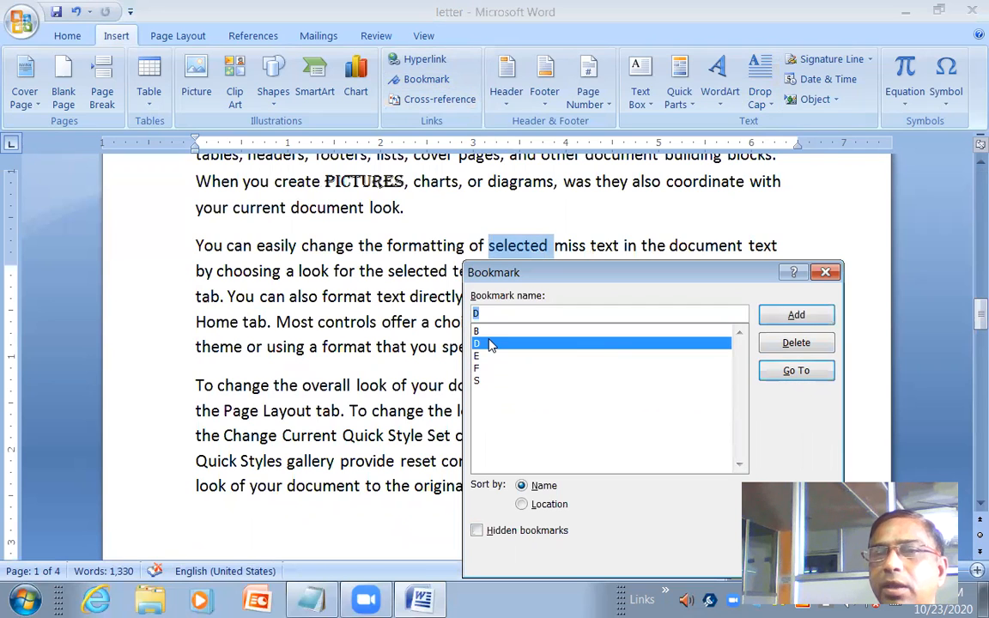
click(798, 376)
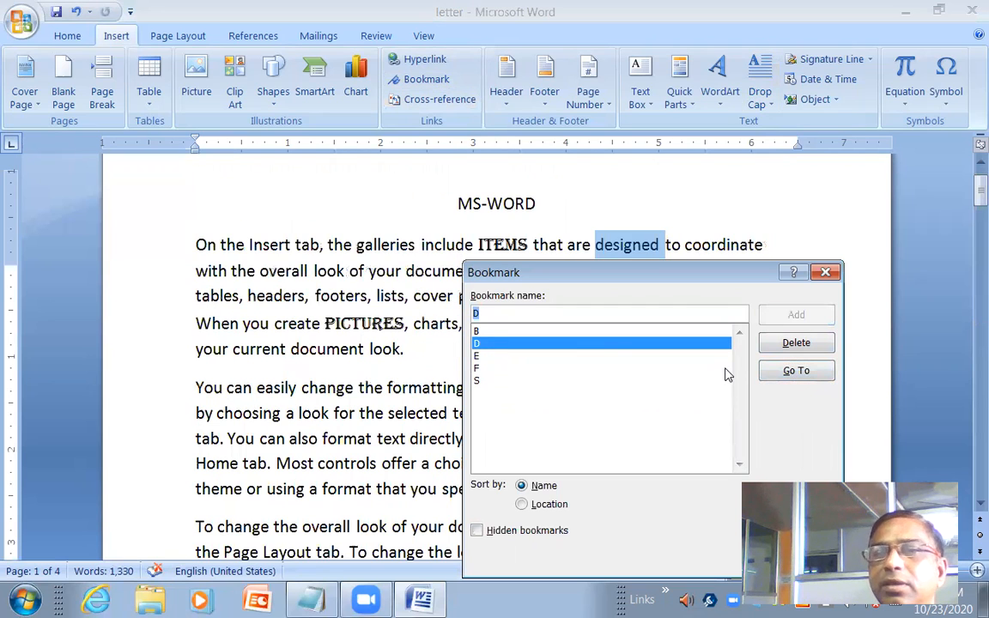
click(826, 273)
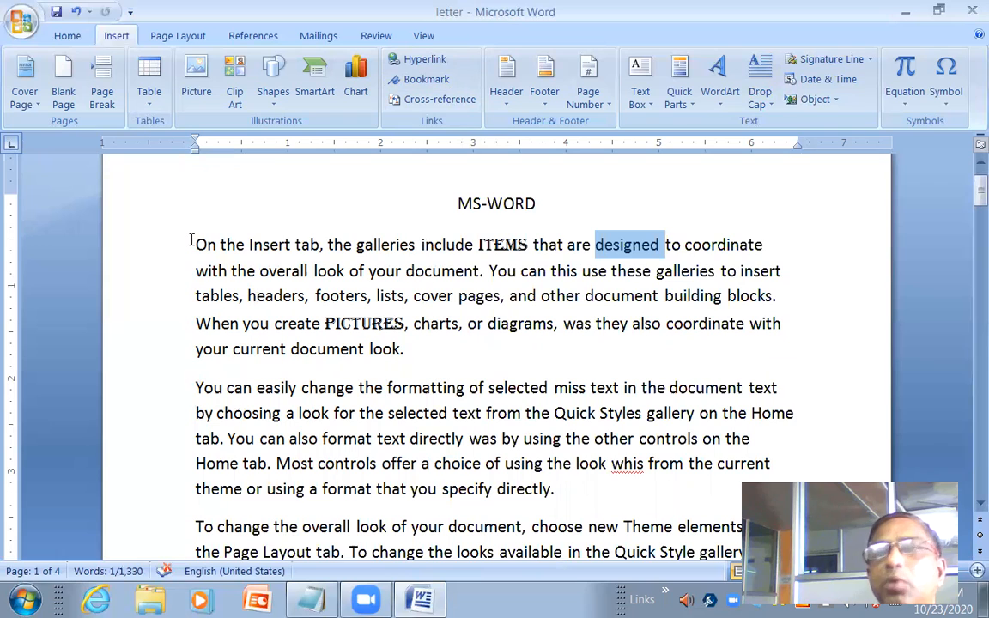
Use the Go To command to jump to bookmark F from the first paragraph, and close the Find and Replace dialog
click(245, 251)
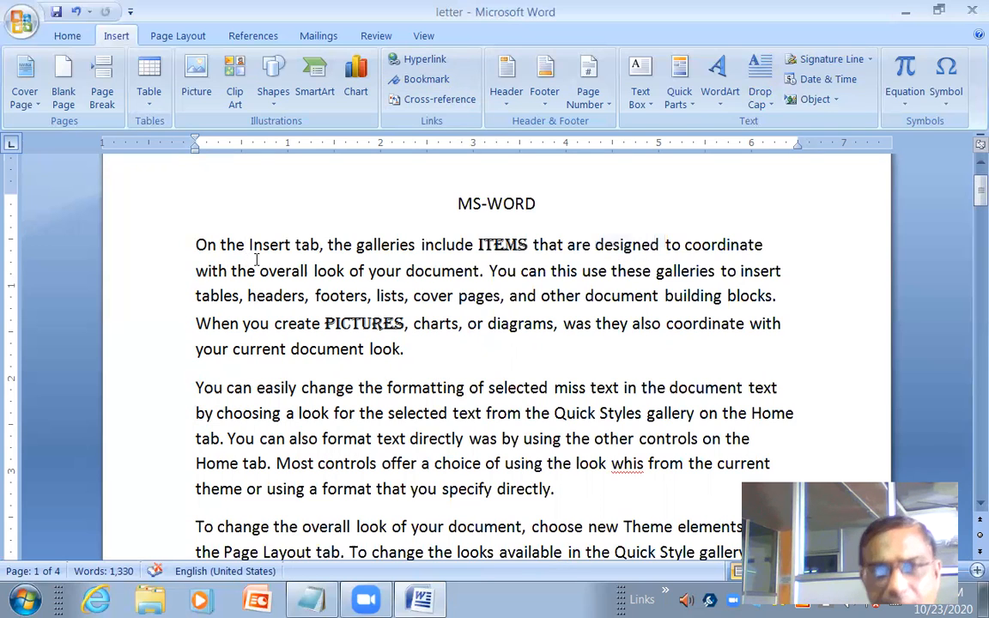
click(72, 38)
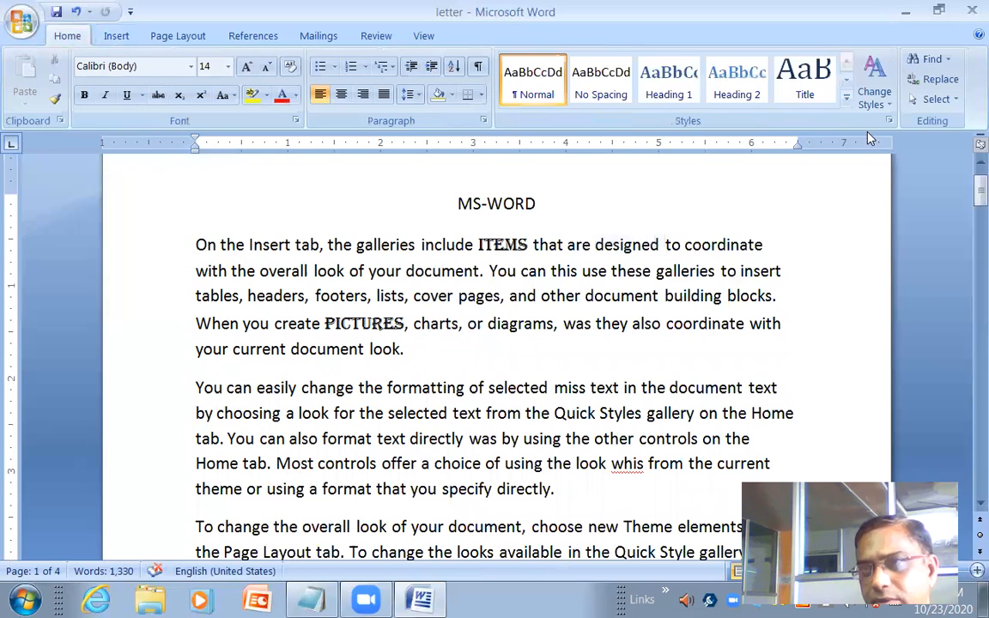
click(948, 59)
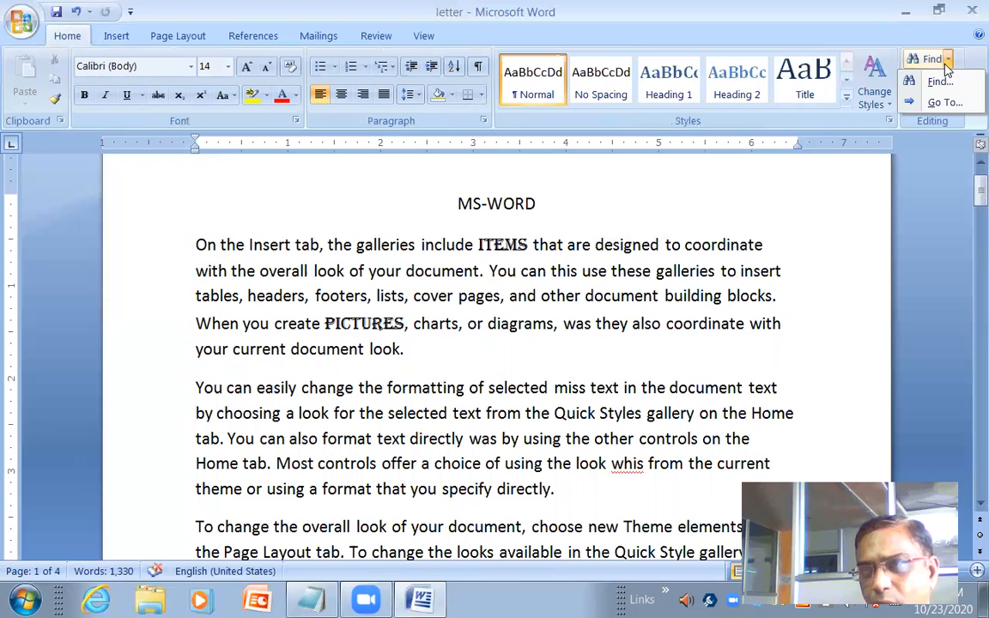
click(943, 102)
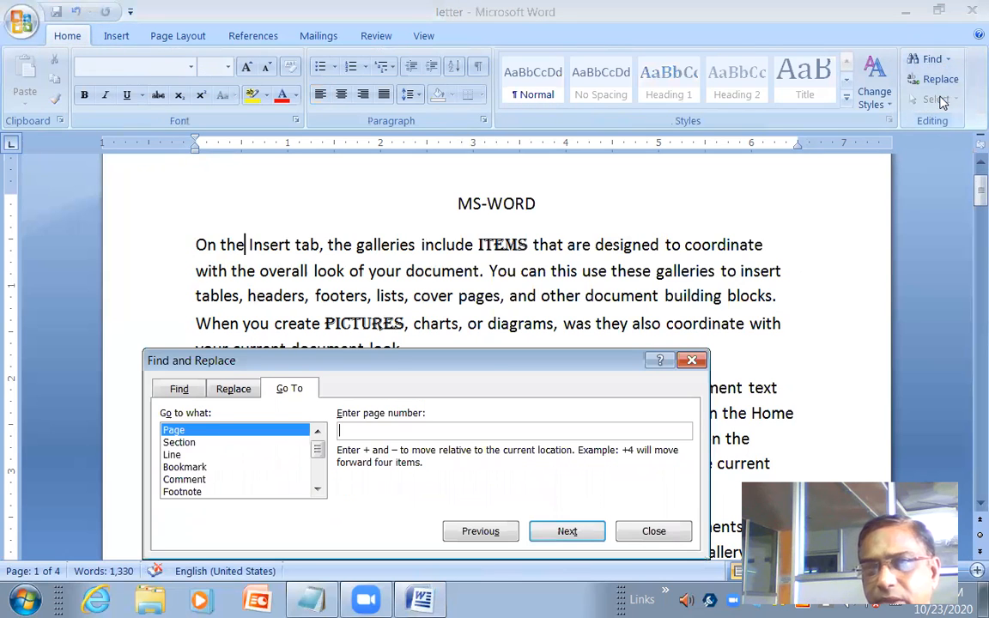
drag(487, 360, 575, 230)
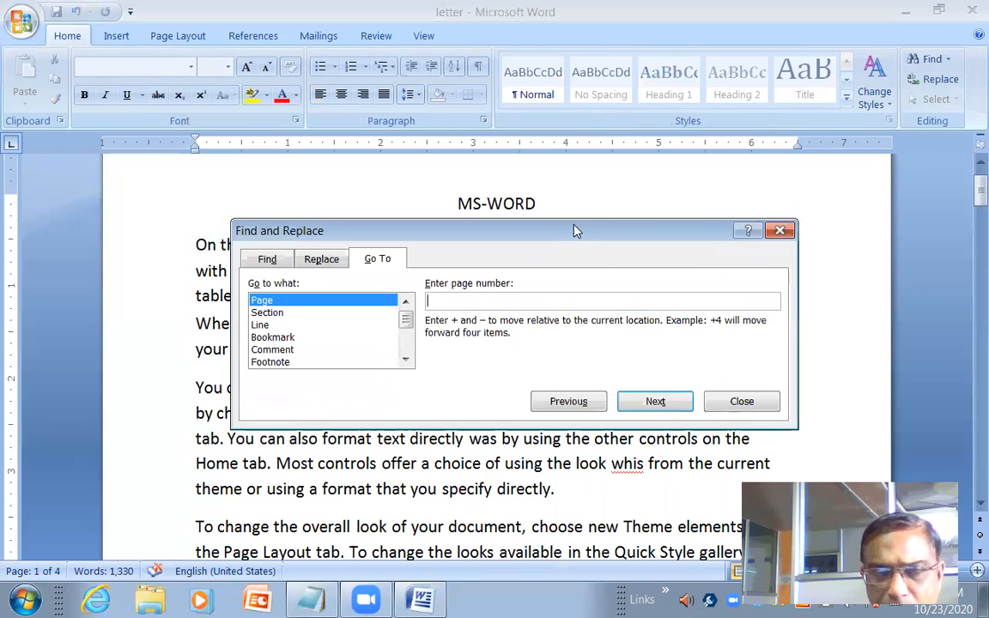
click(274, 337)
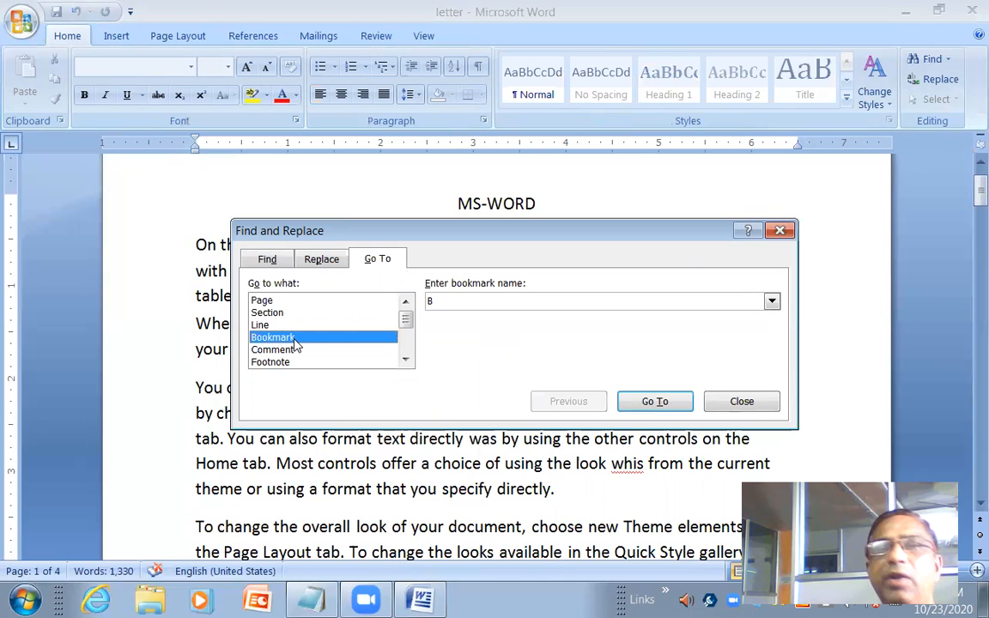
click(772, 302)
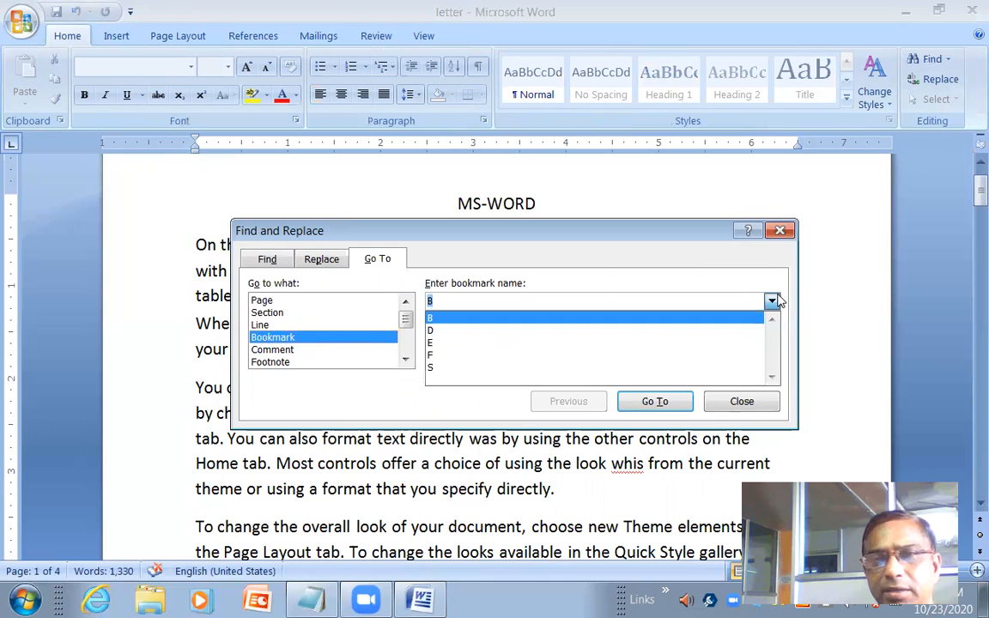
click(477, 356)
click(654, 402)
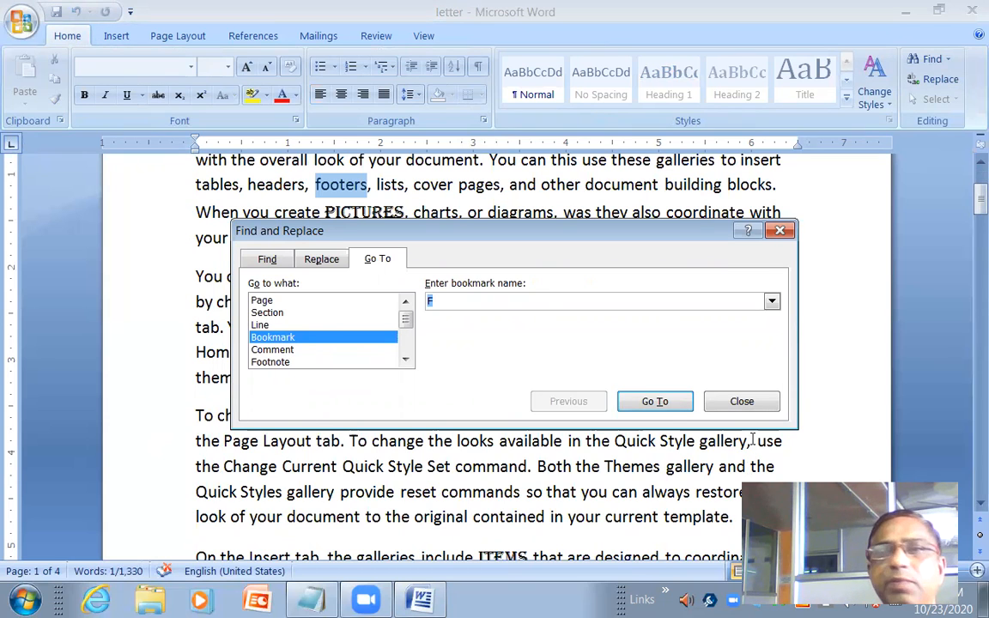
click(742, 401)
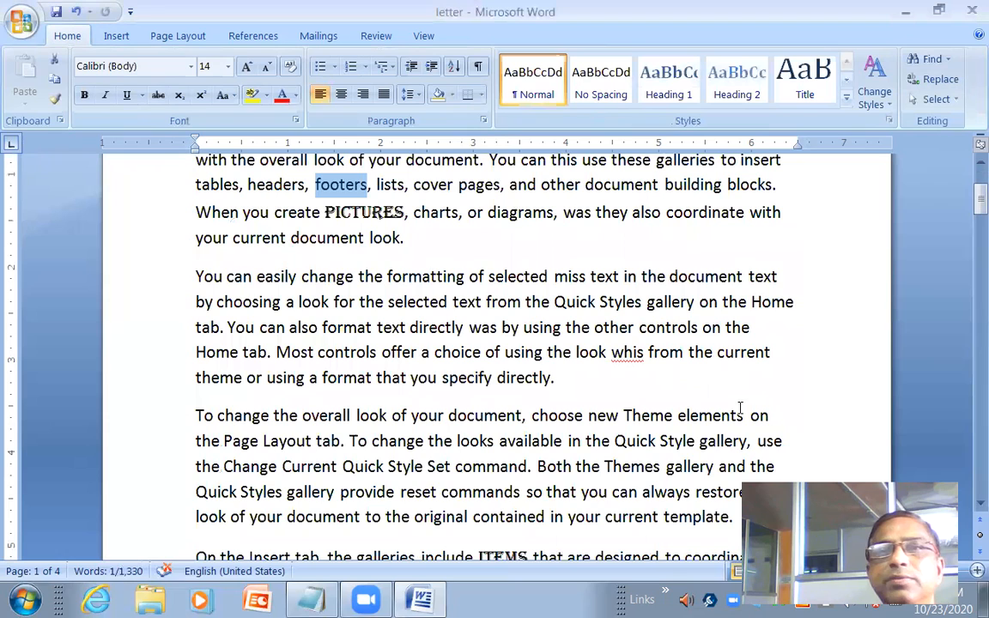
Add a blank paragraph after the first paragraph of the document, which ends with "your current document look."
click(454, 346)
click(101, 39)
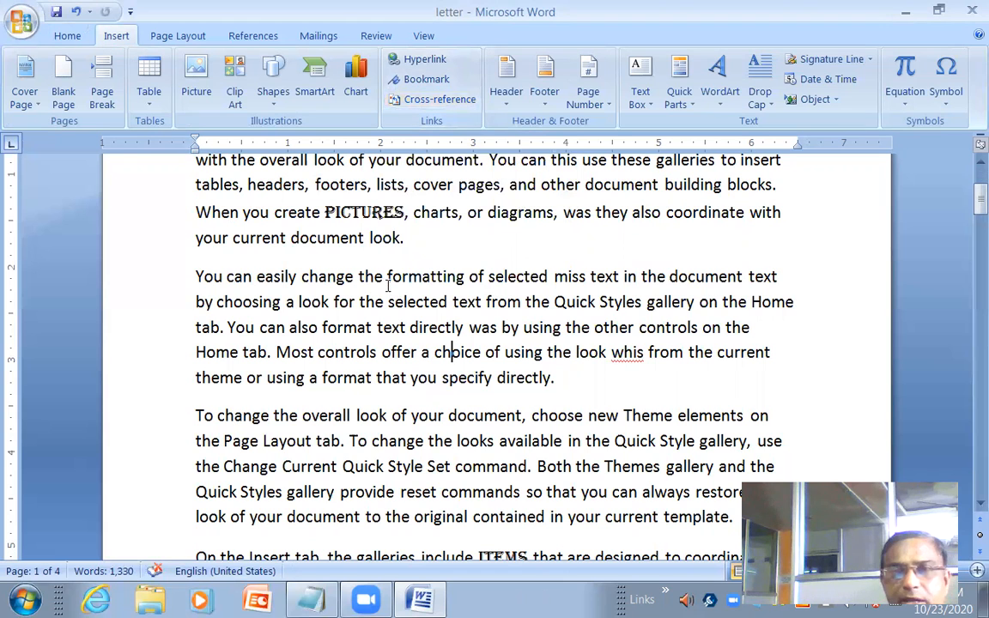
scroll(391, 282, up, 2)
click(418, 330)
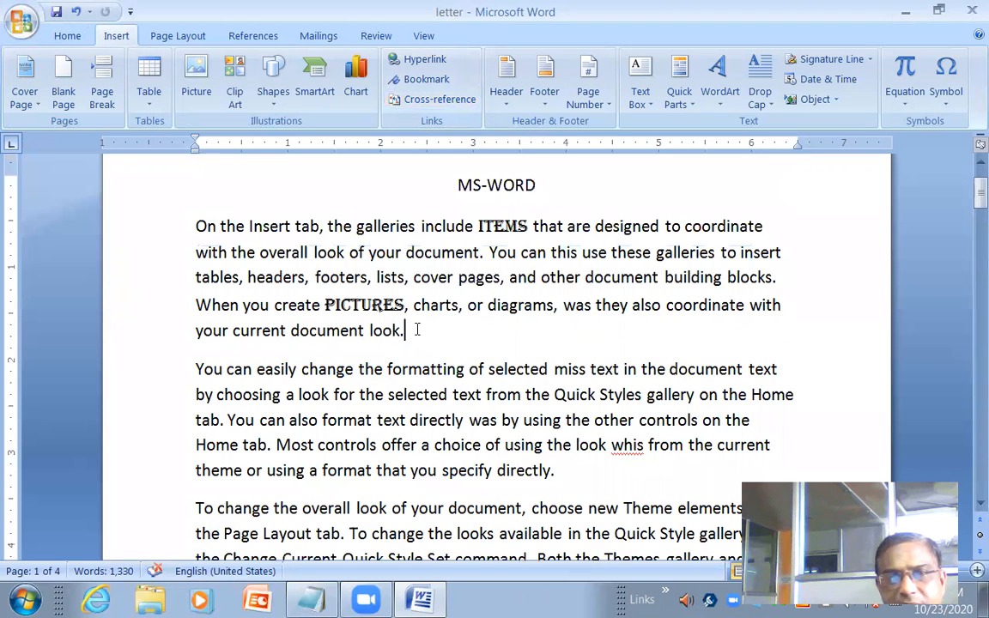
key(Return)
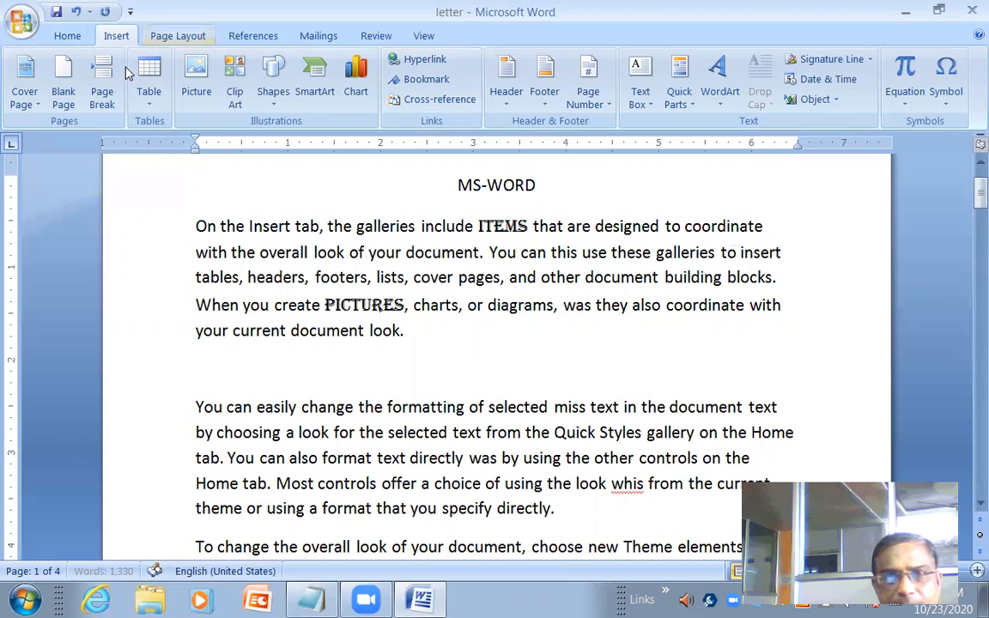
click(196, 89)
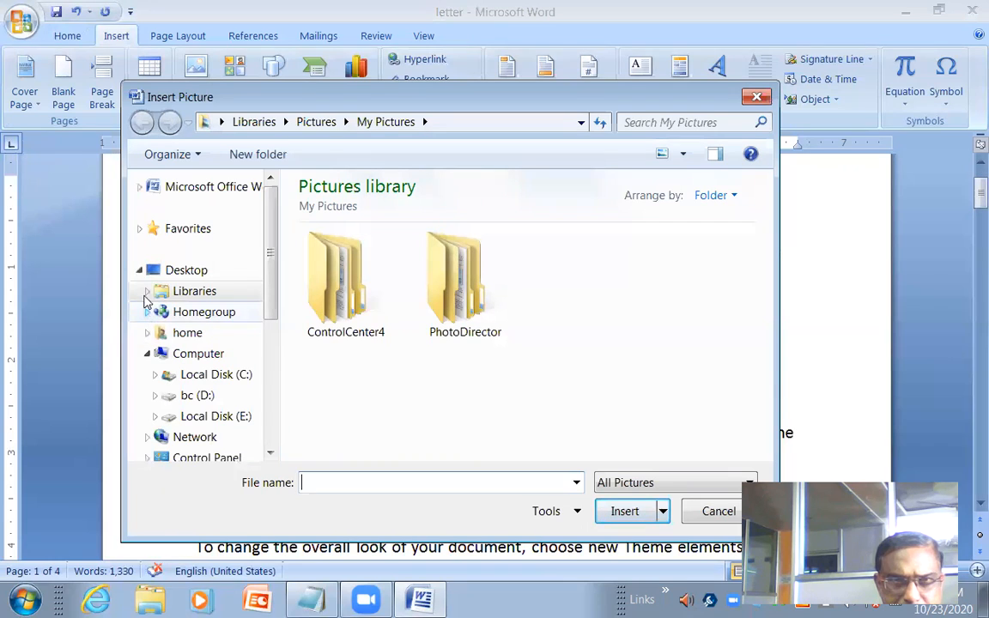
click(148, 339)
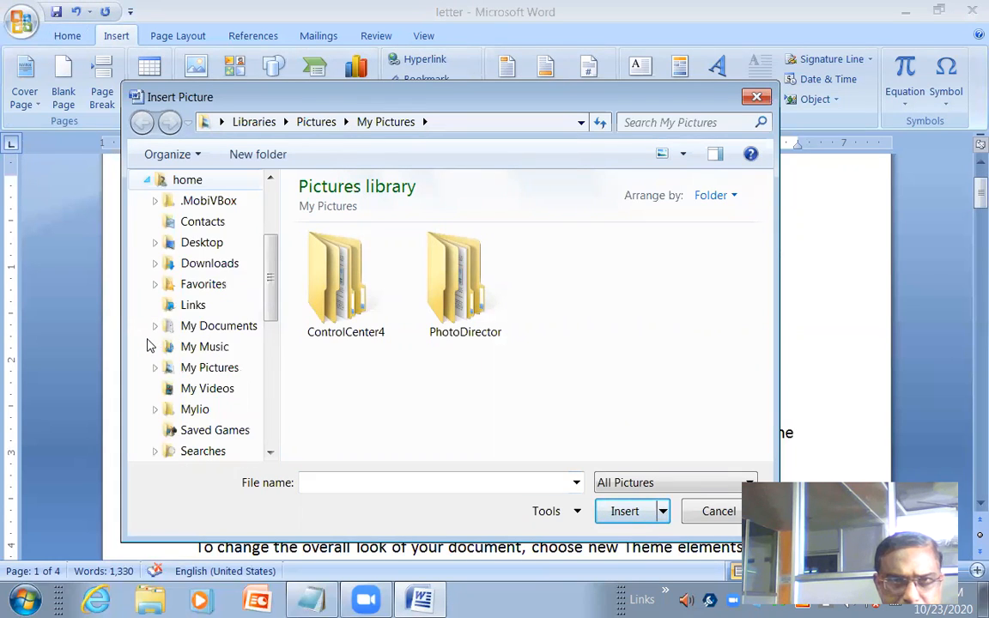
click(228, 379)
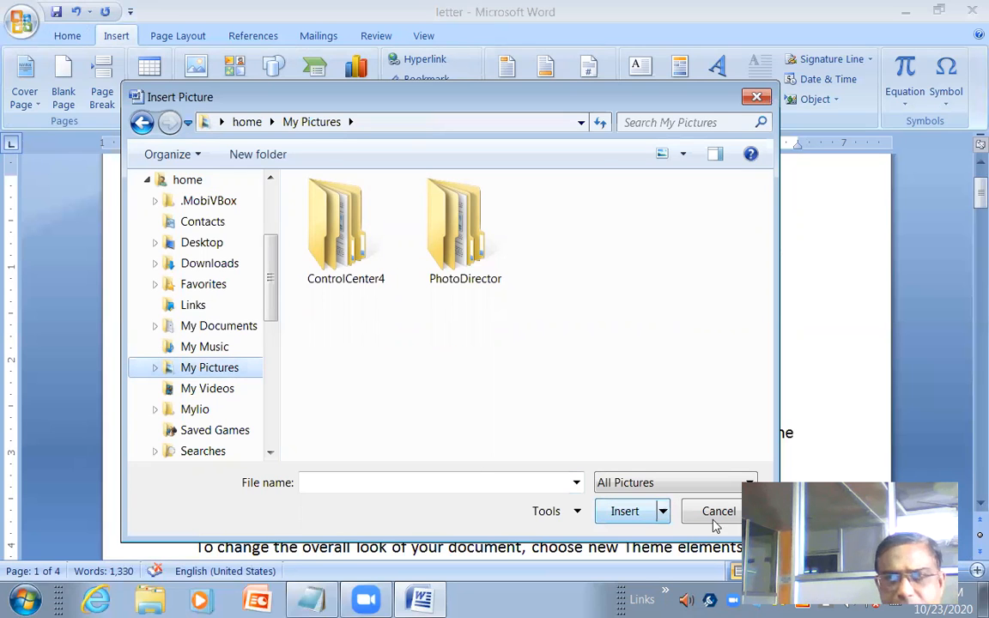
key(Escape)
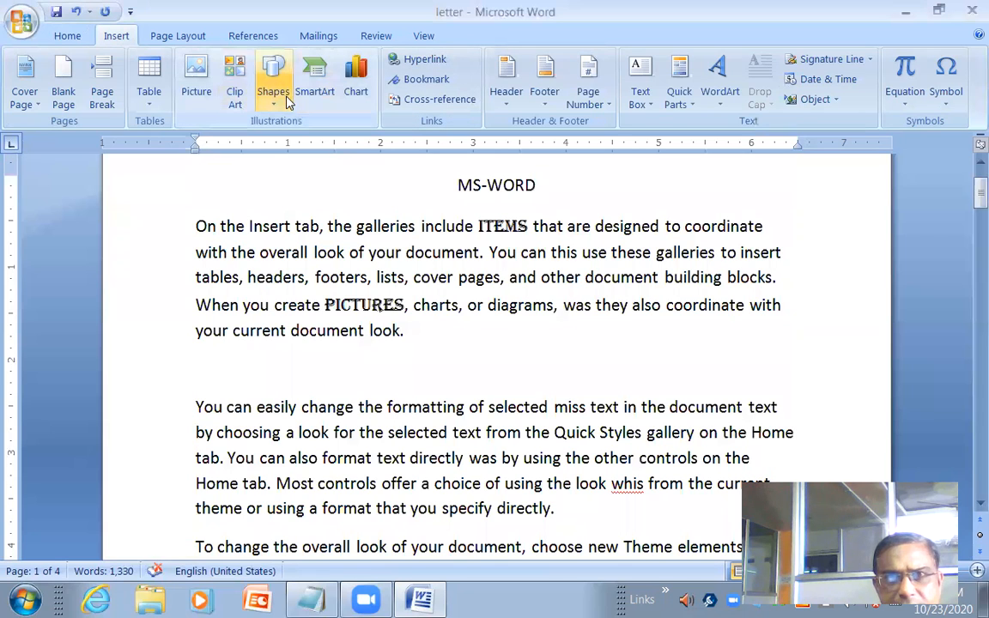
Insert the clip art of the house by the pond in the blank paragraph and shrink it to about 1.02" by 1.2"
click(247, 102)
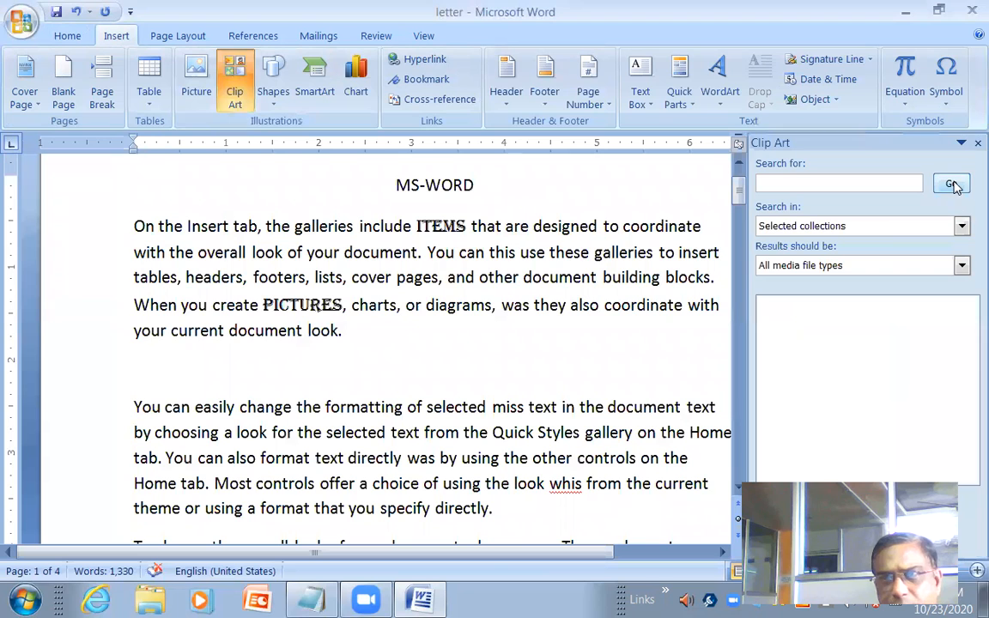
click(952, 185)
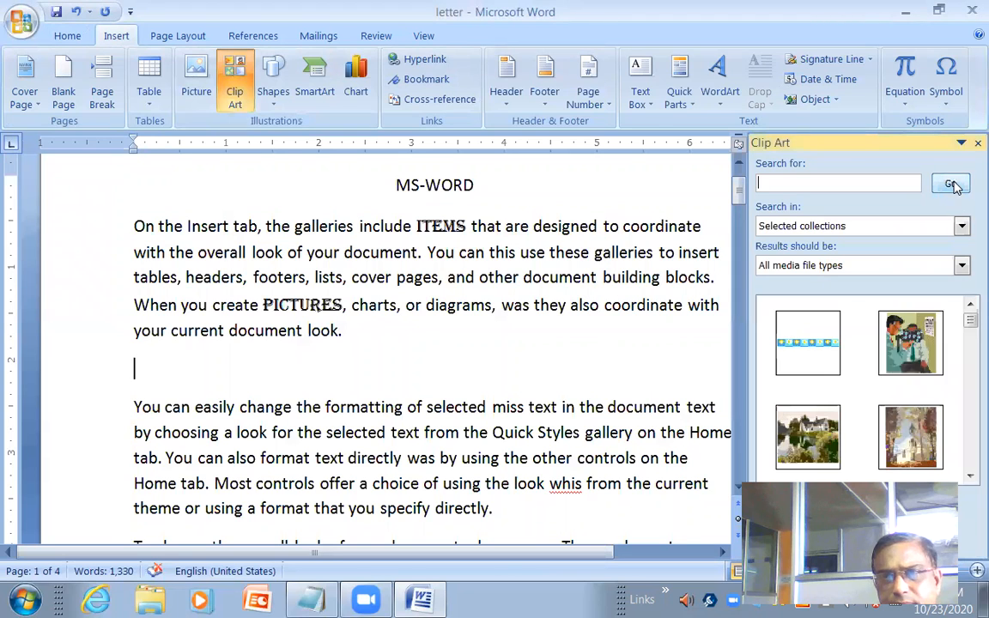
click(829, 446)
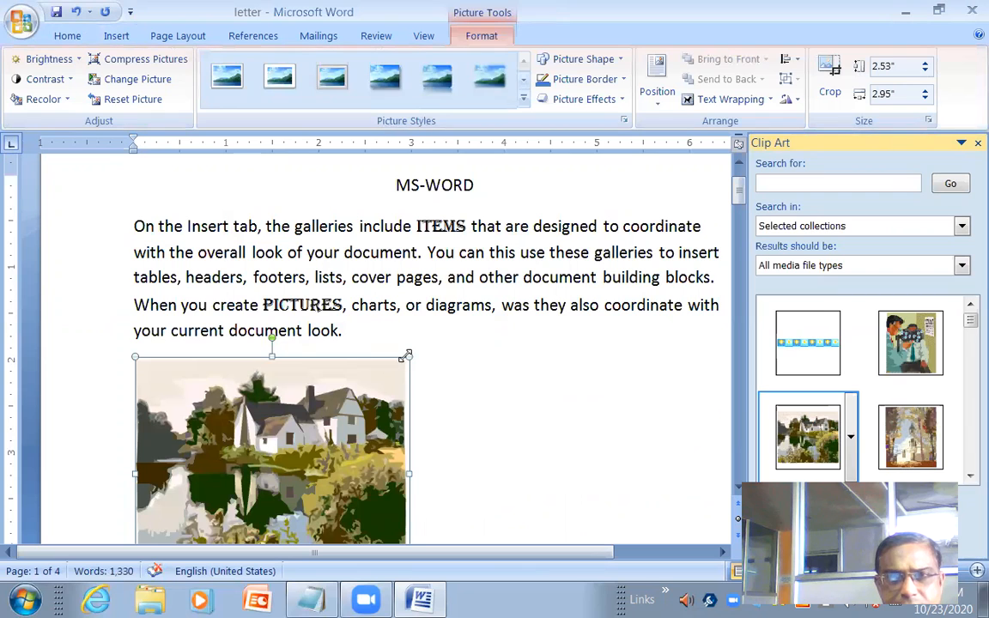
drag(404, 355, 305, 500)
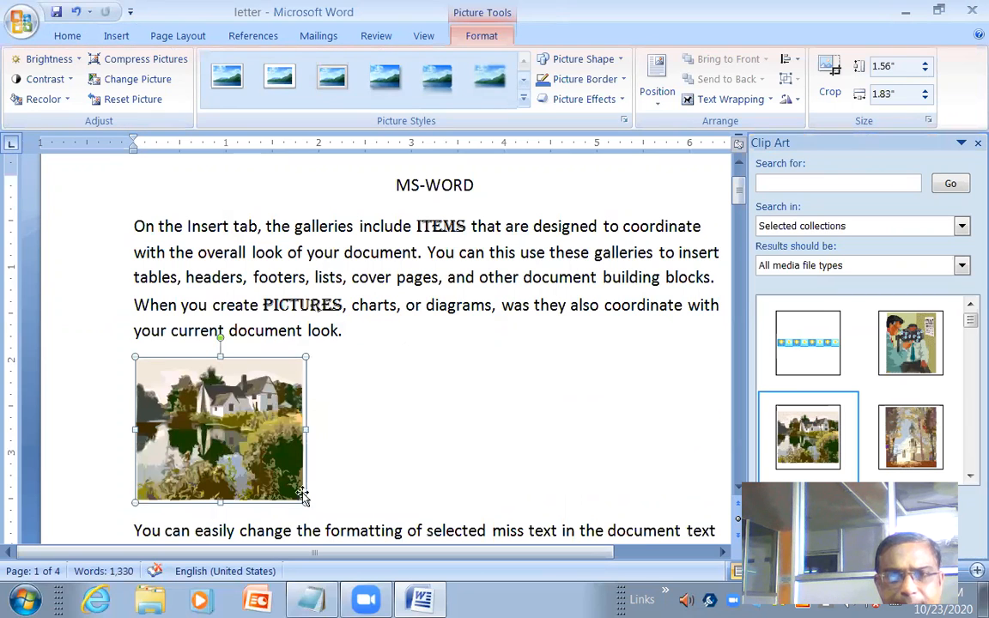
drag(271, 434, 248, 407)
Add a blank paragraph after the first "You can easily change the formatting" paragraph and insert the eye-examination clip art there
scroll(234, 322, down, 3)
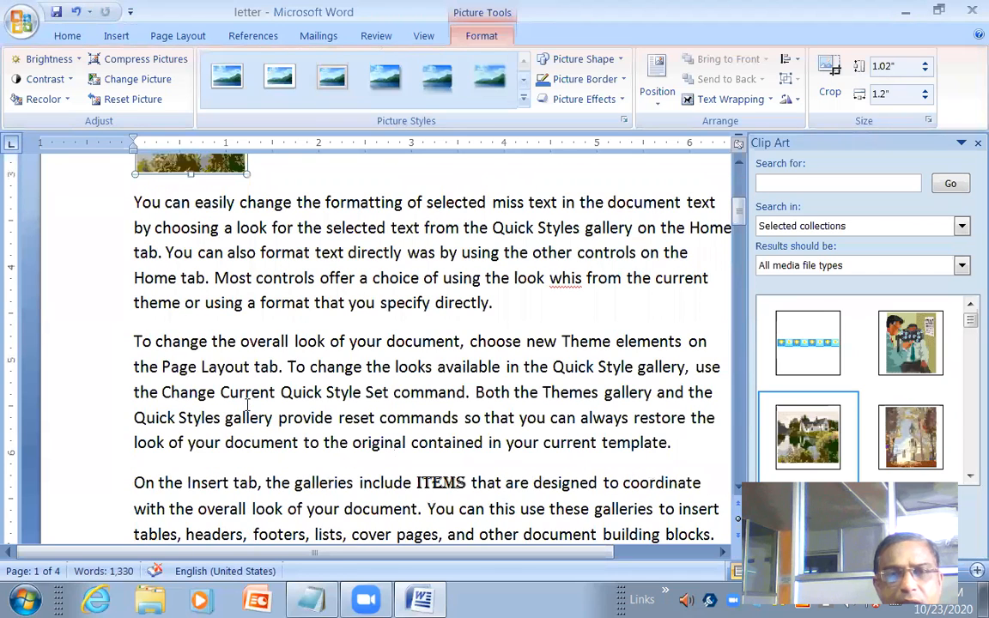
click(235, 321)
click(564, 305)
key(Return)
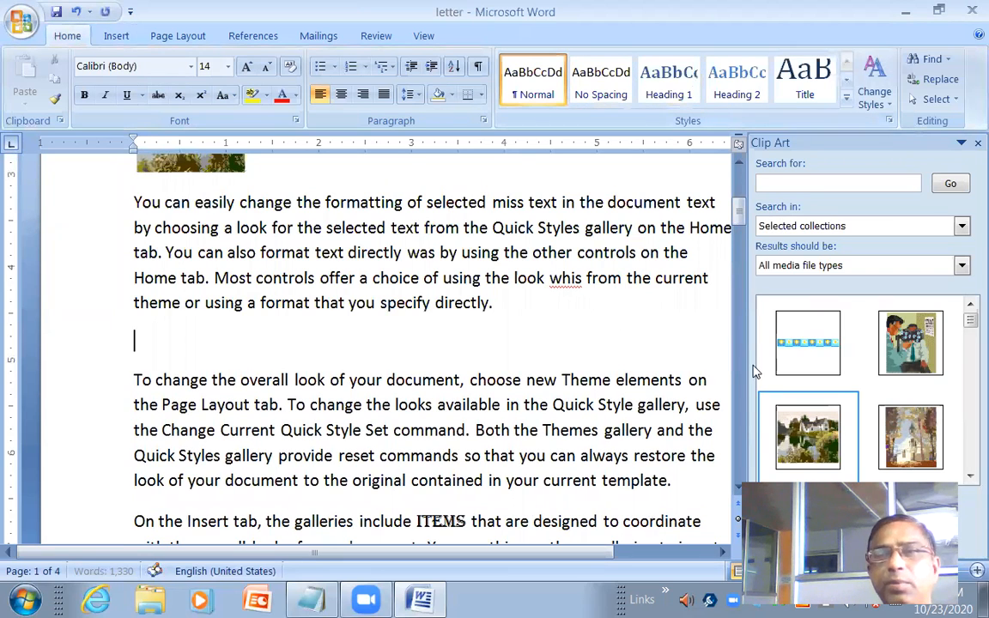
mouse_move(844, 414)
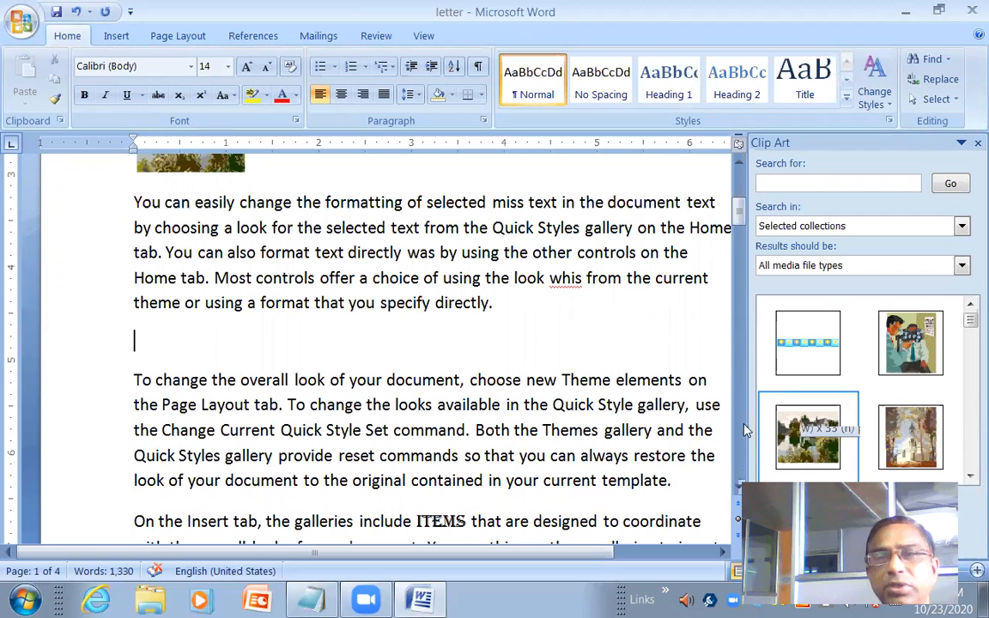
click(903, 341)
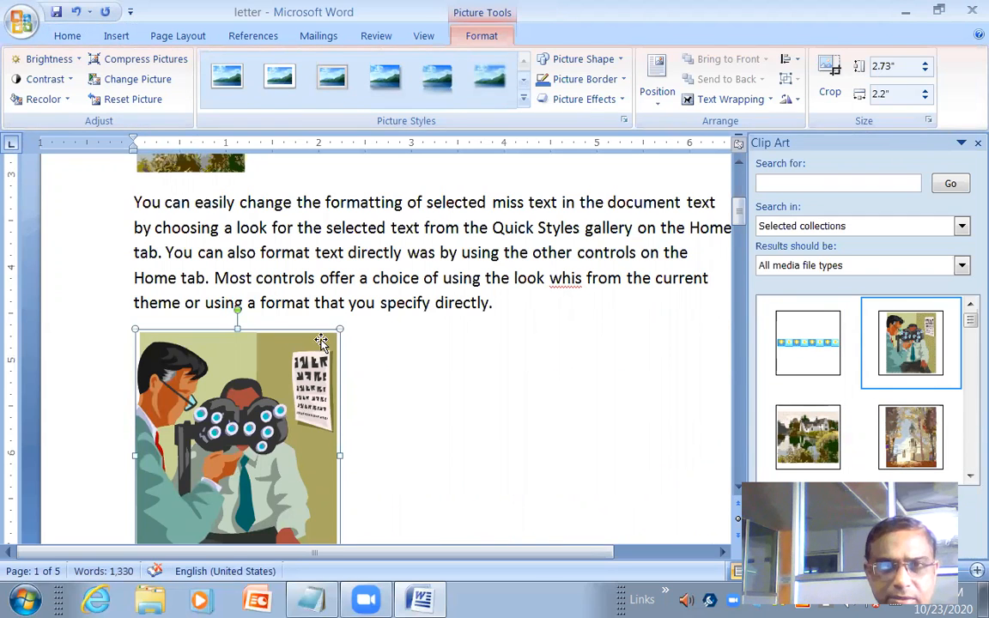
Shrink the eye-examination picture to about 1.09" high by 1.15" wide, and close the Clip Art pane
drag(340, 329, 219, 450)
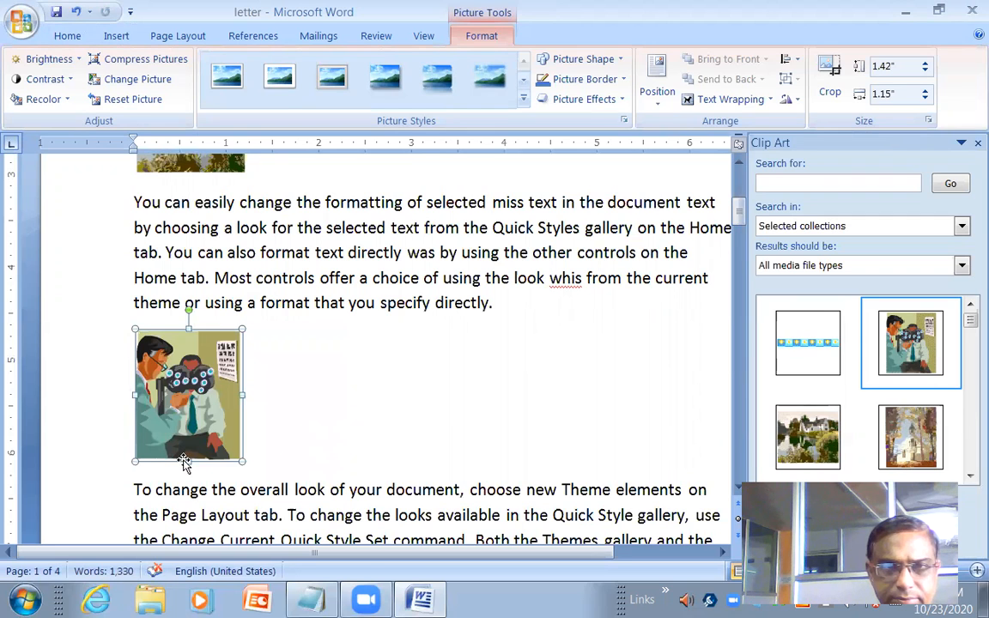
drag(198, 434, 205, 430)
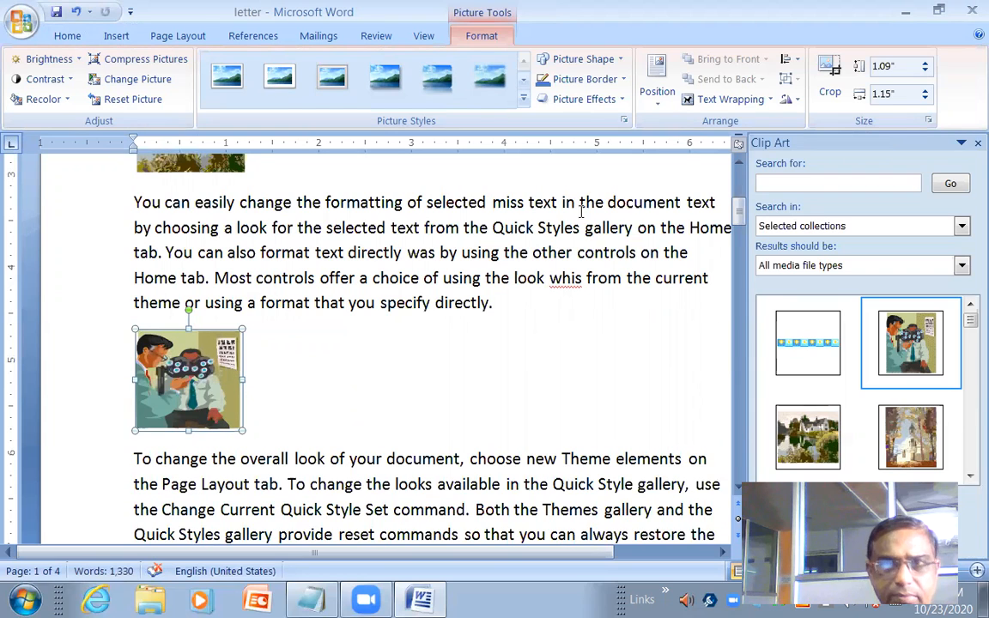
click(977, 142)
Add a blank paragraph below the house picture and another below the eye-examination picture
scroll(353, 507, up, 2)
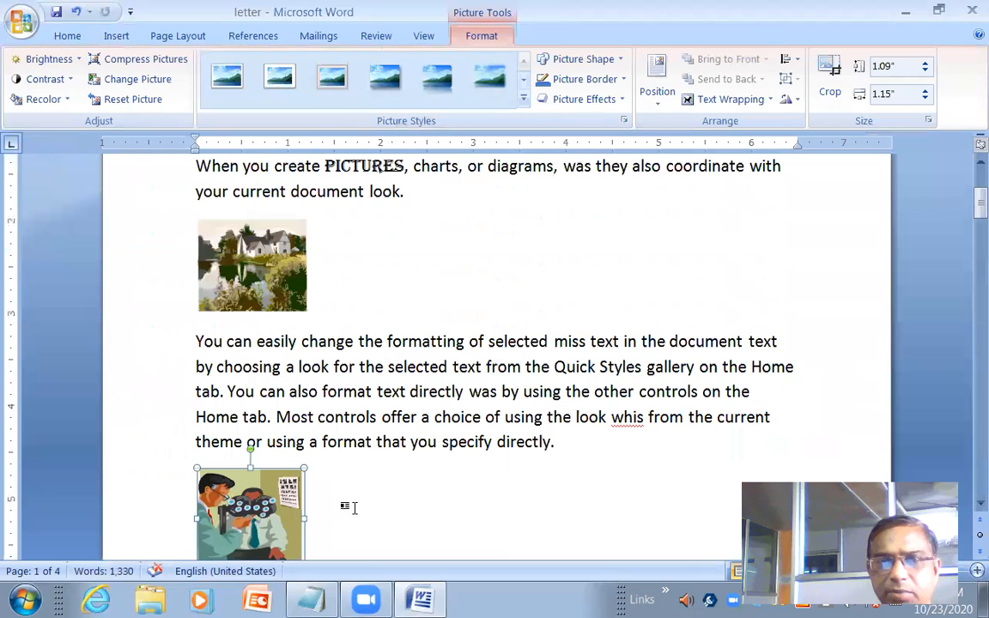
click(380, 311)
key(Return)
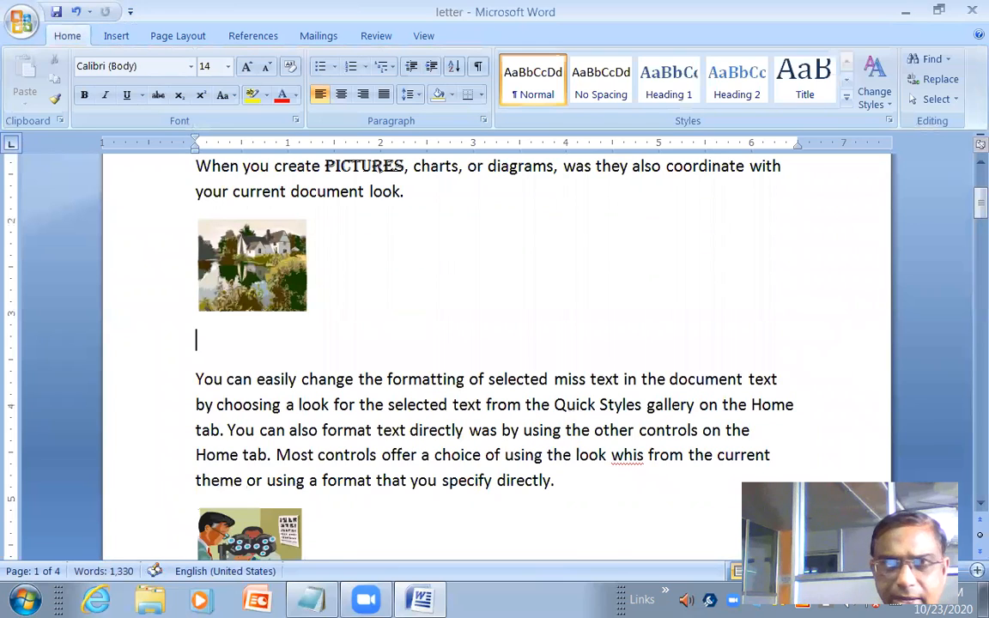
scroll(424, 365, down, 2)
click(423, 365)
scroll(186, 313, up, 2)
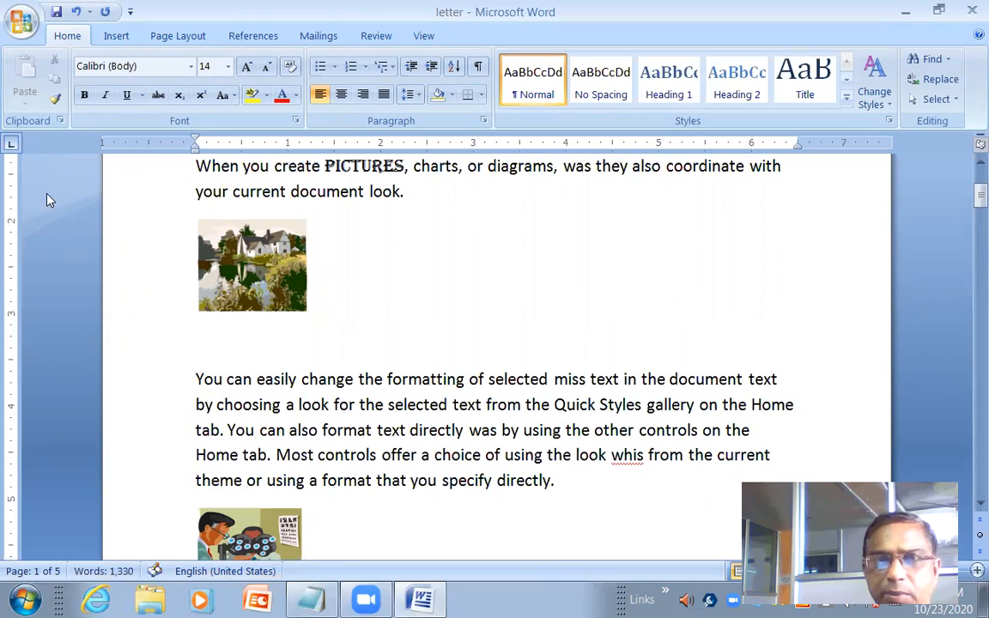
Insert the caption "Figure 1" with the Figure label in the blank paragraph below the house picture
click(115, 35)
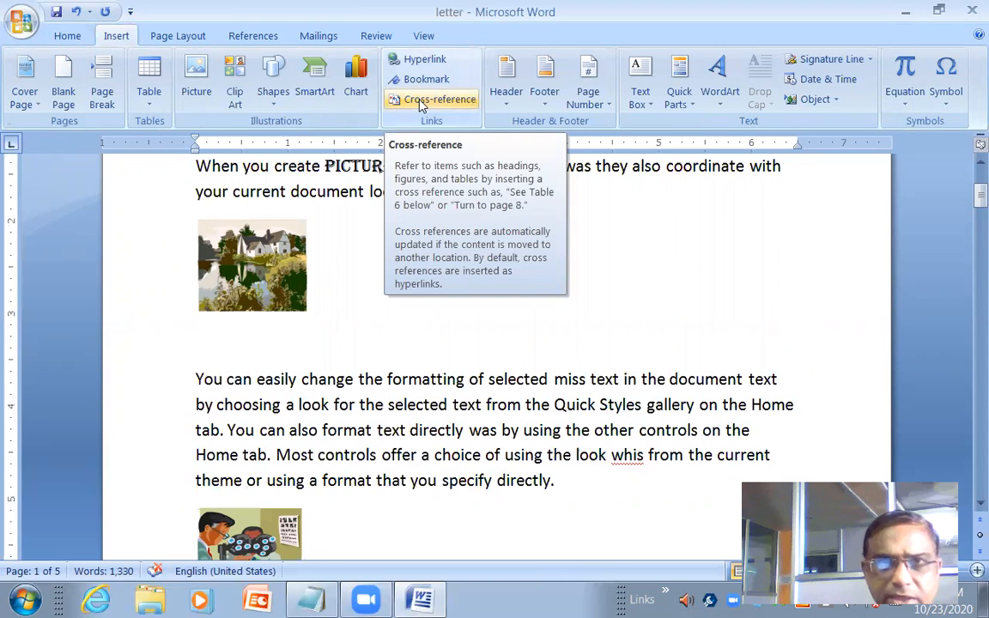
click(258, 39)
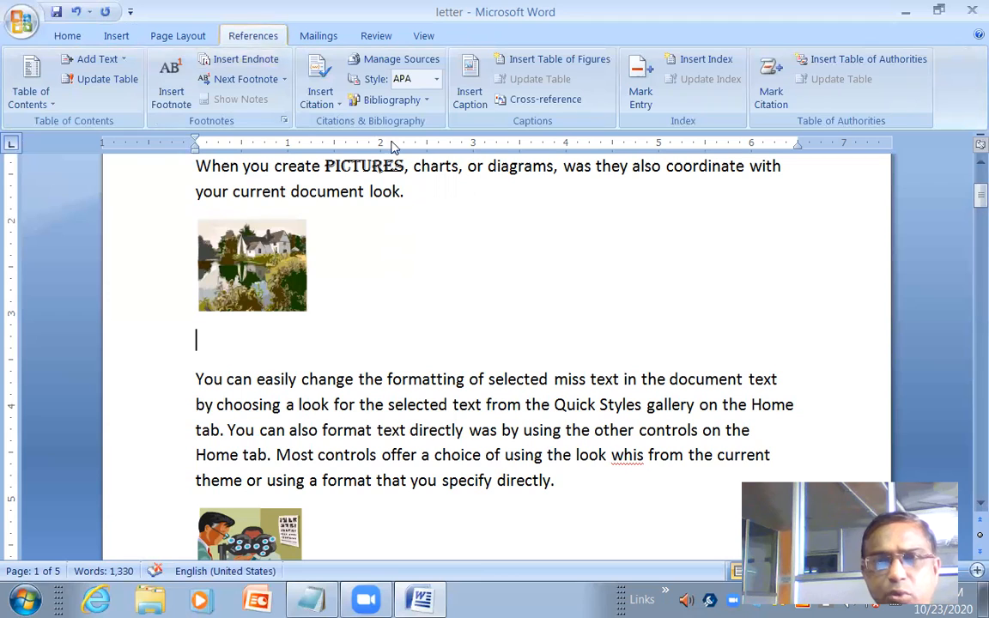
click(475, 100)
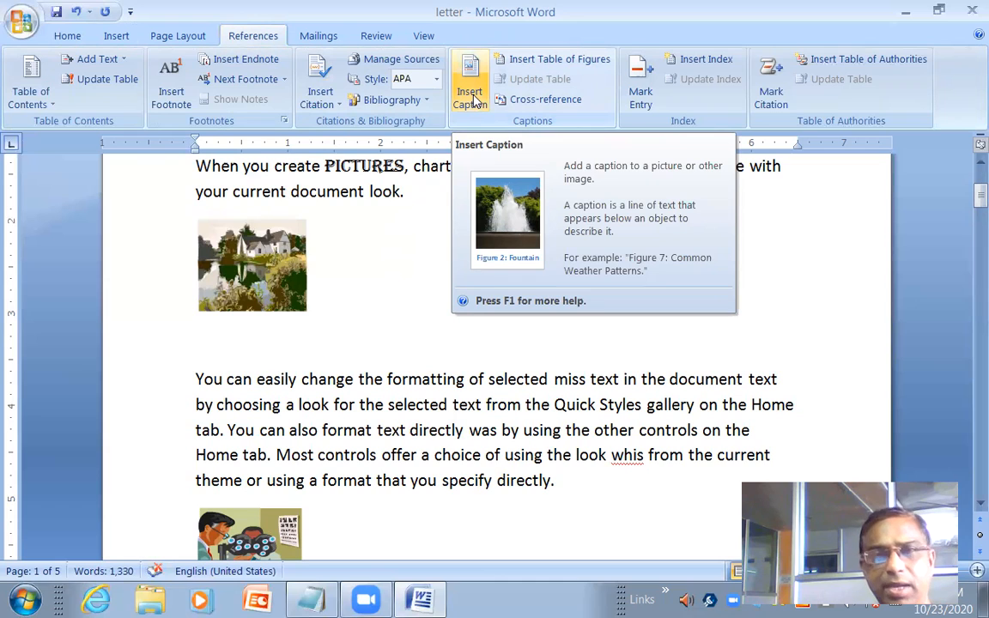
click(471, 98)
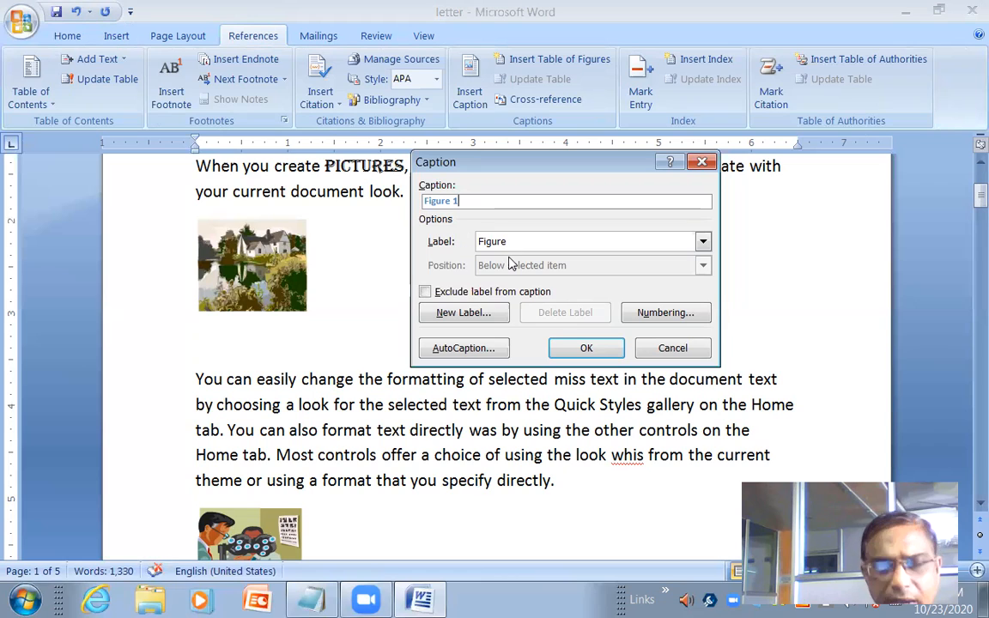
click(702, 244)
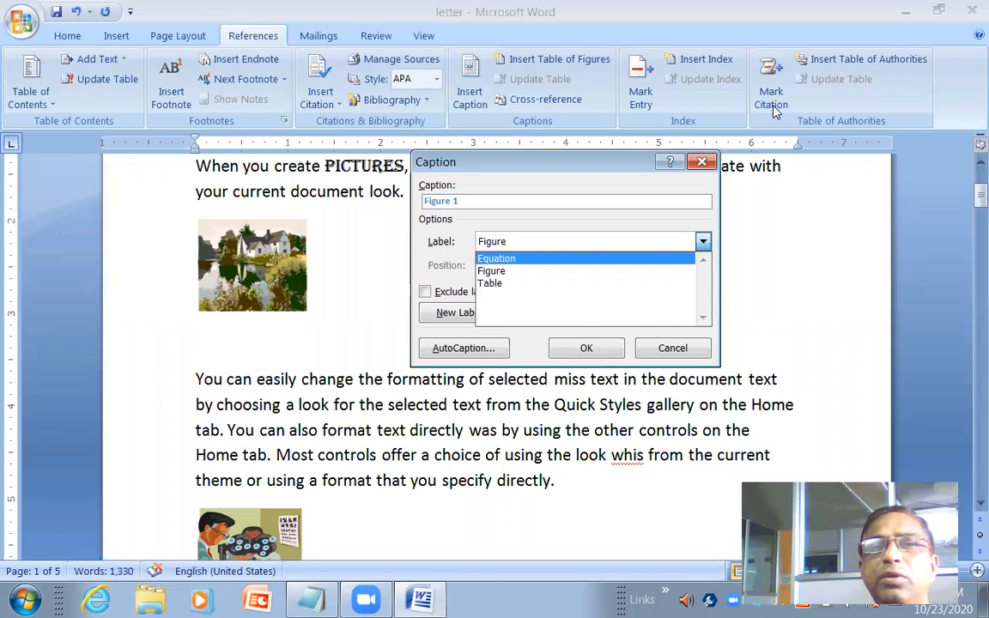
click(514, 271)
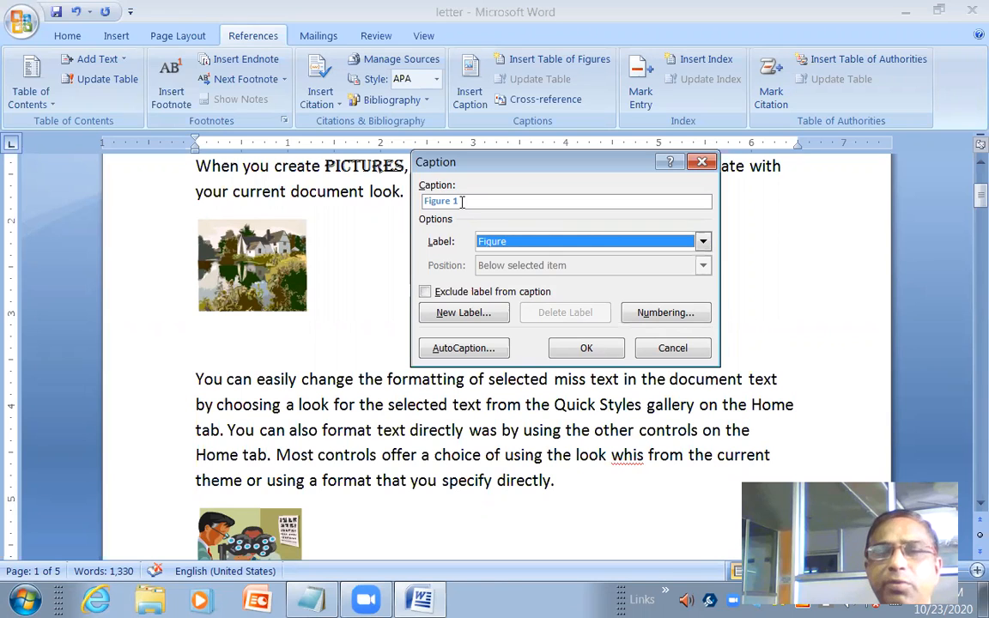
click(558, 347)
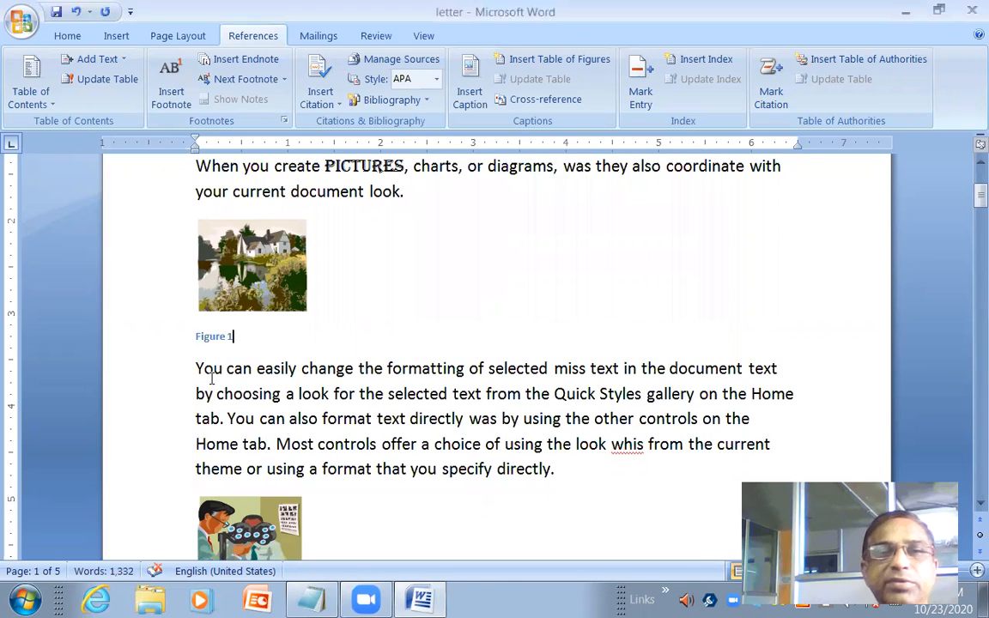
Insert the caption "Figure 2" with the Figure label in the blank paragraph below the eye-examination picture
scroll(257, 421, down, 3)
click(239, 396)
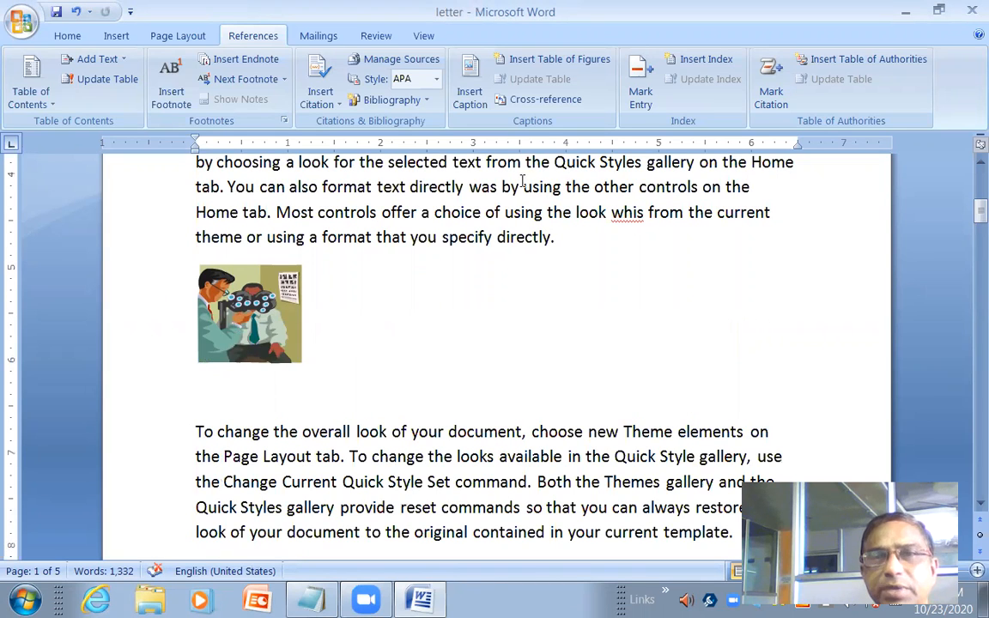
click(468, 96)
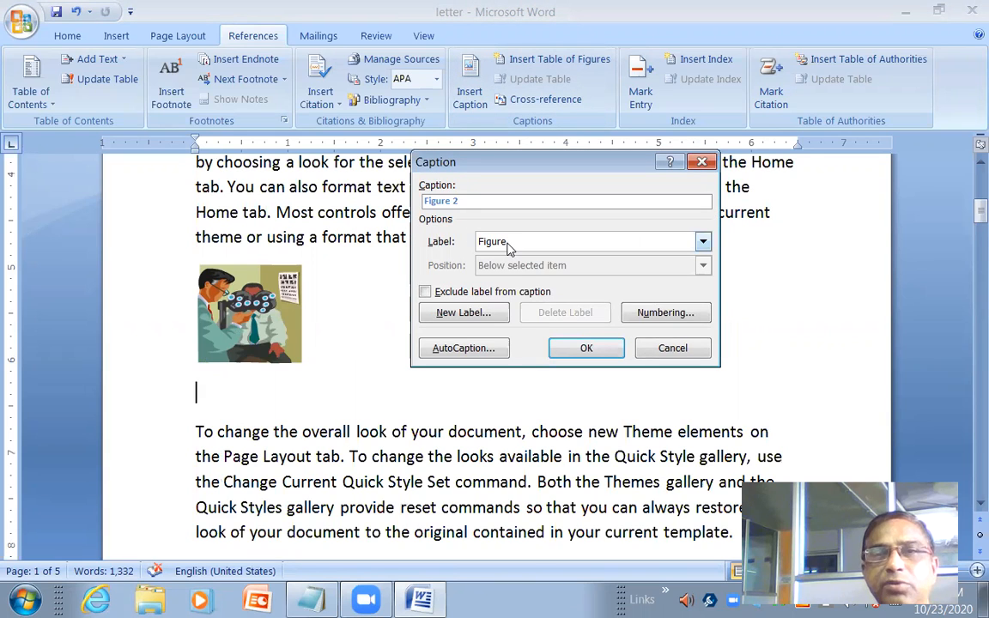
click(580, 347)
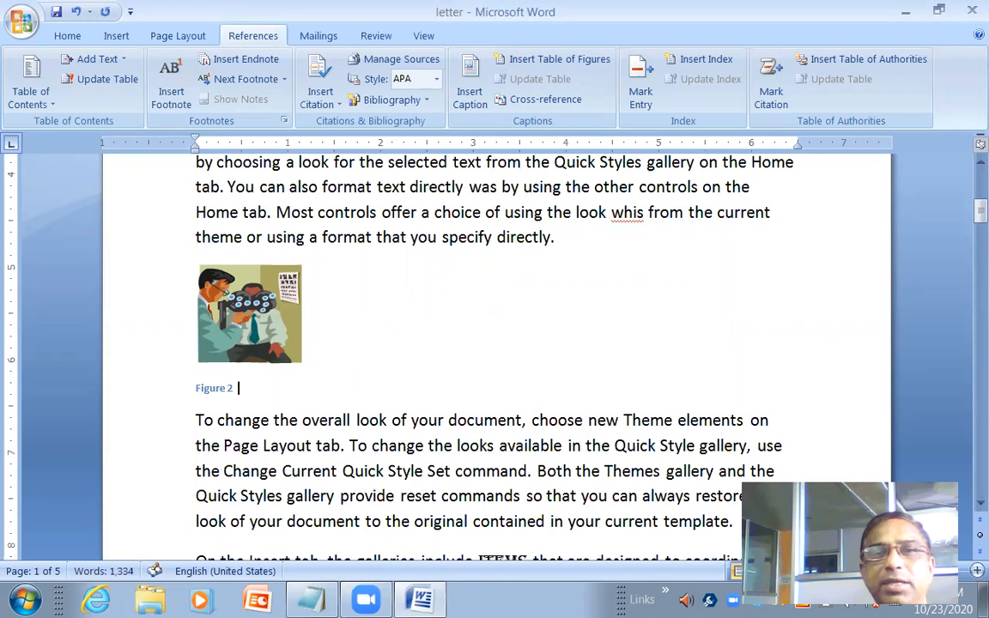
Insert a hyperlinked cross-reference to the entire Figure 2 caption right after the Figure 1 caption below the house picture
scroll(359, 338, up, 3)
click(359, 338)
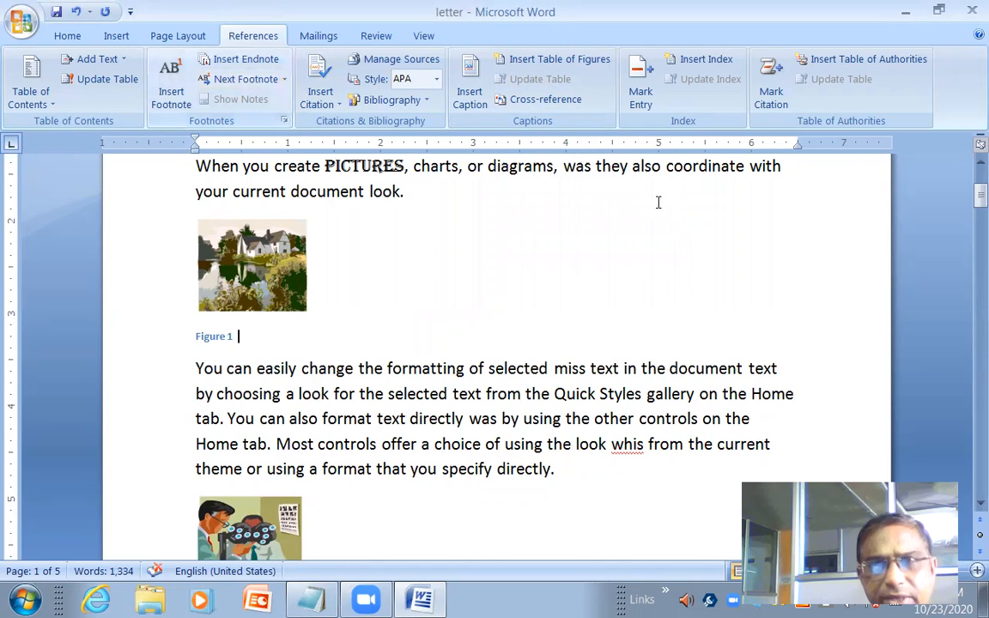
click(566, 106)
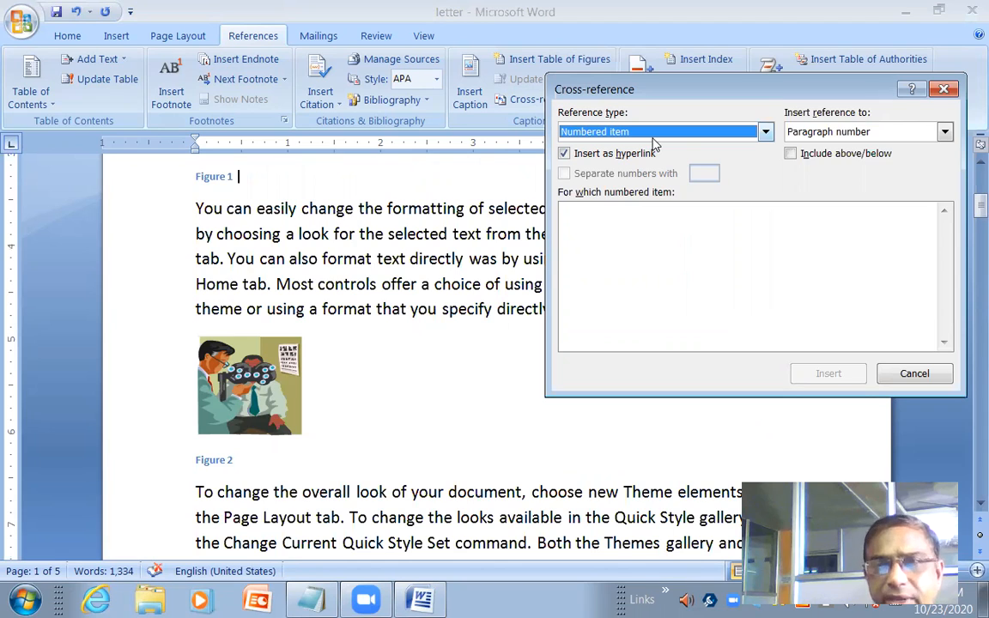
click(574, 134)
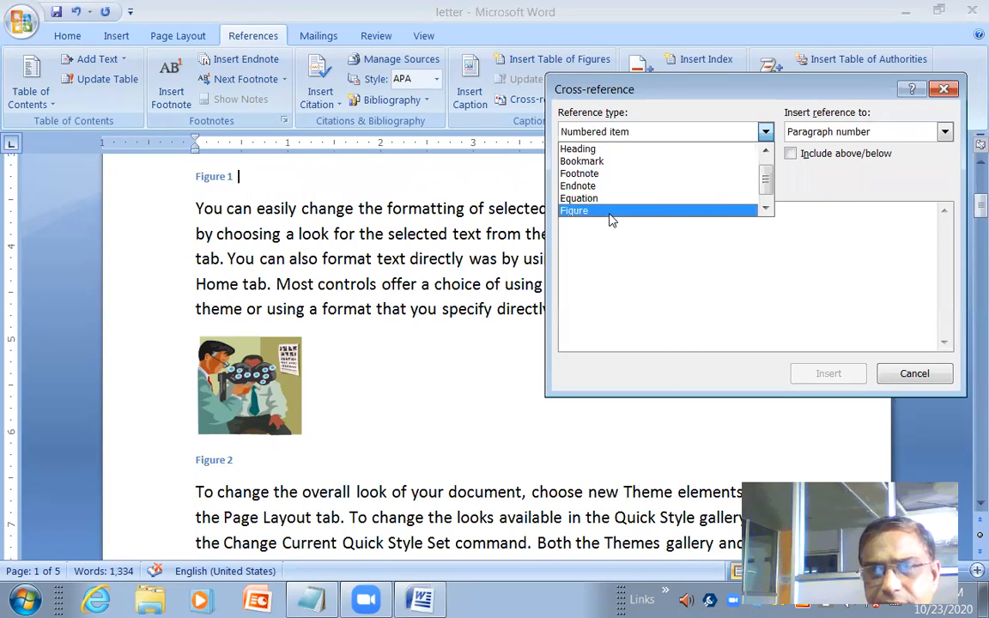
click(610, 213)
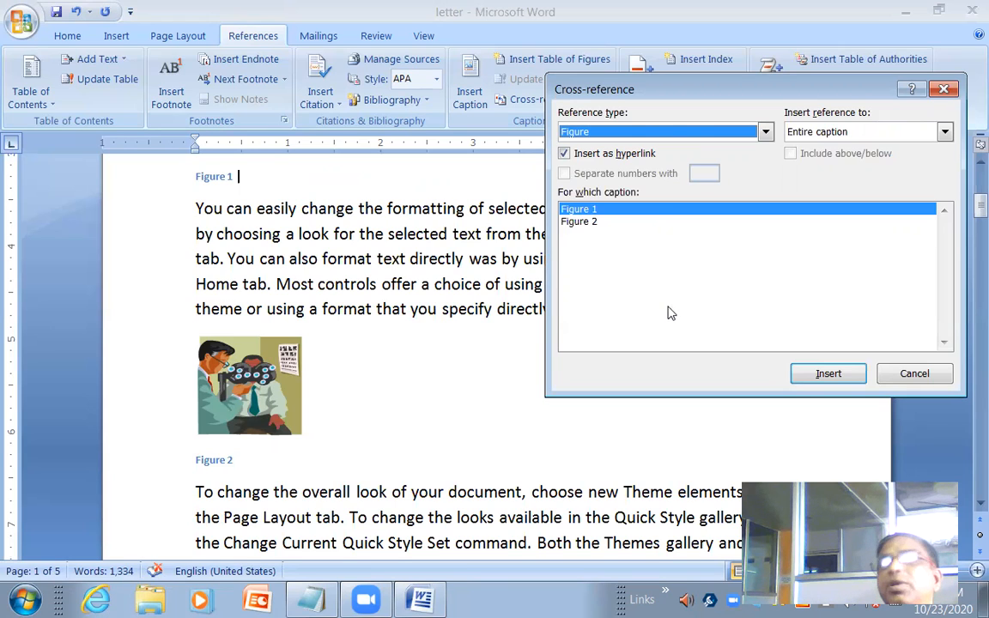
click(574, 222)
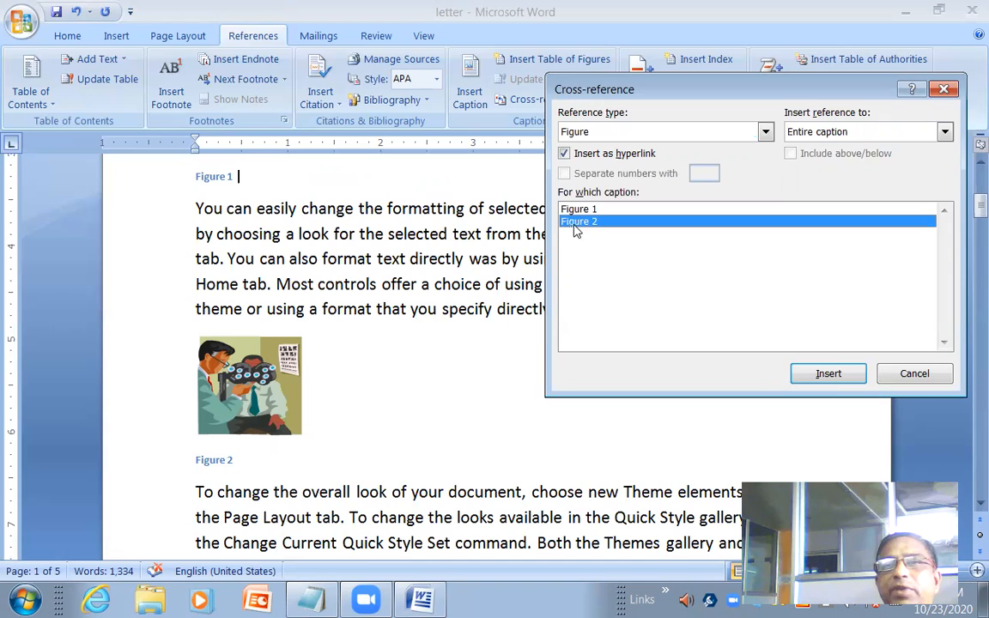
click(829, 378)
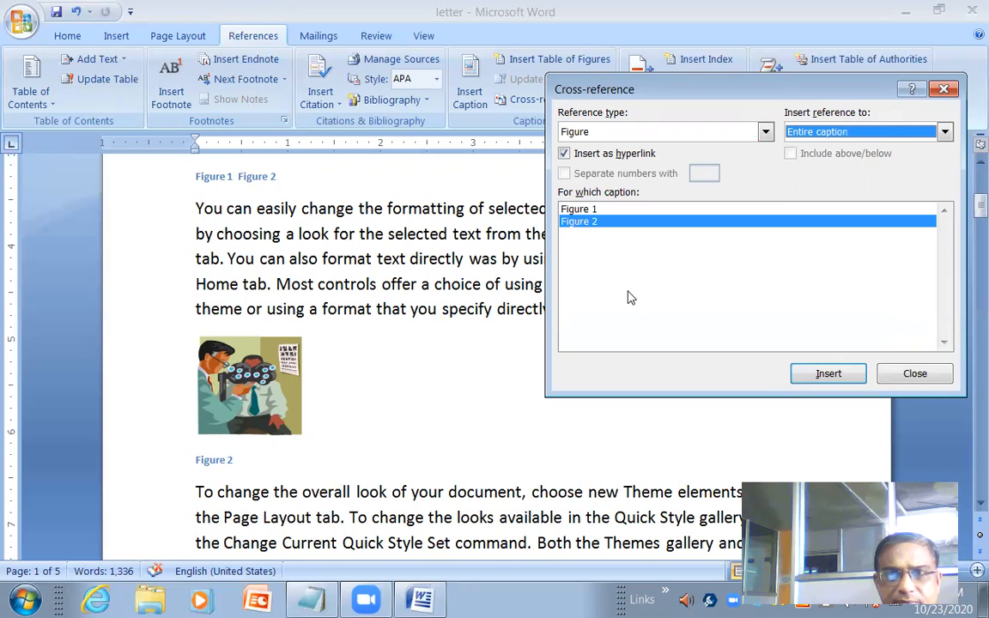
click(915, 373)
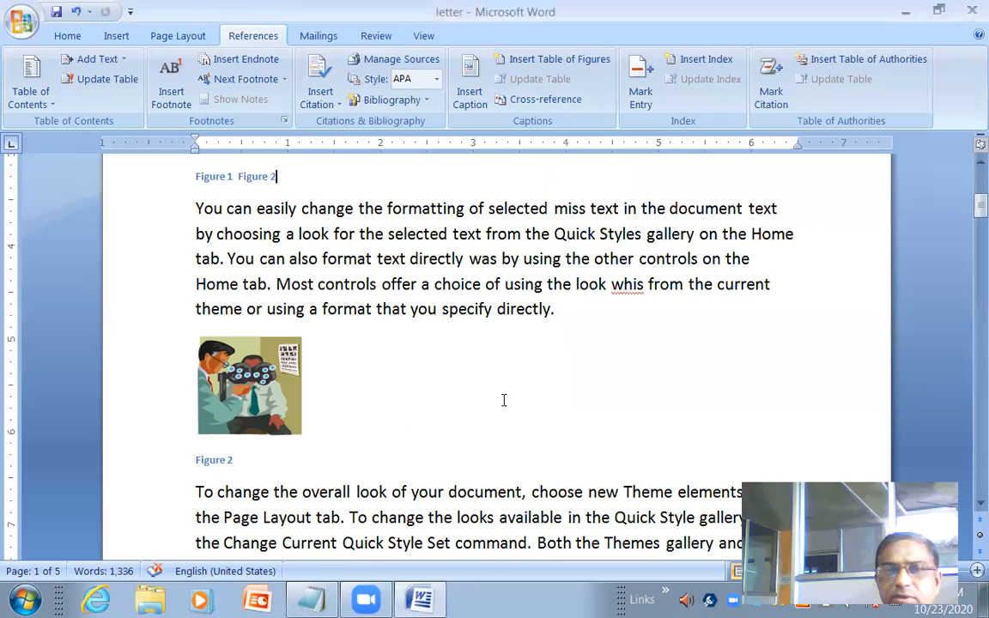
Follow the Figure 2 cross-reference beside the Figure 1 caption to its target, and return to the beginning of the document
click(260, 461)
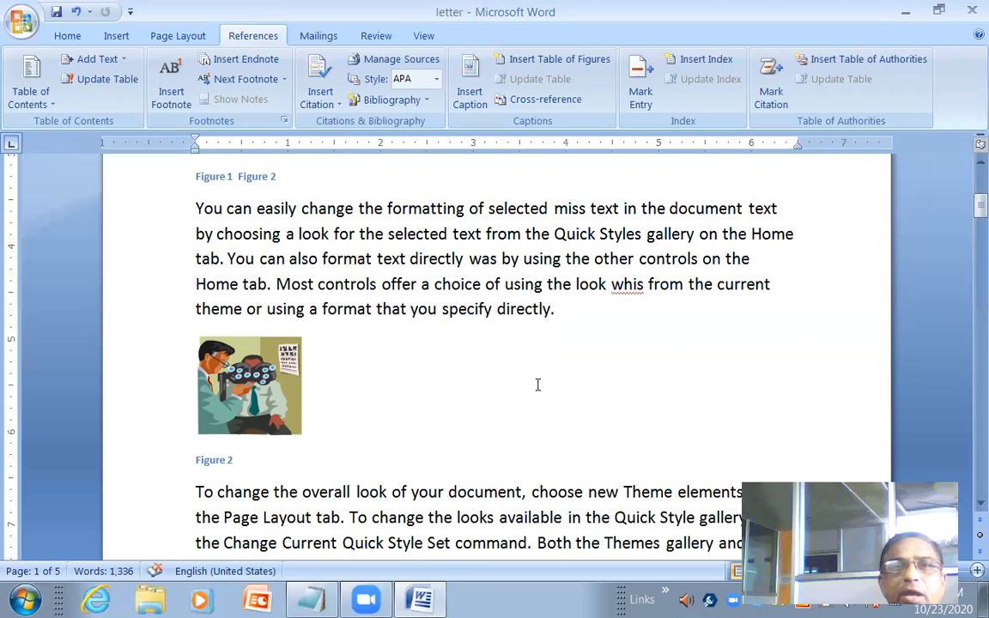
scroll(538, 378, up, 6)
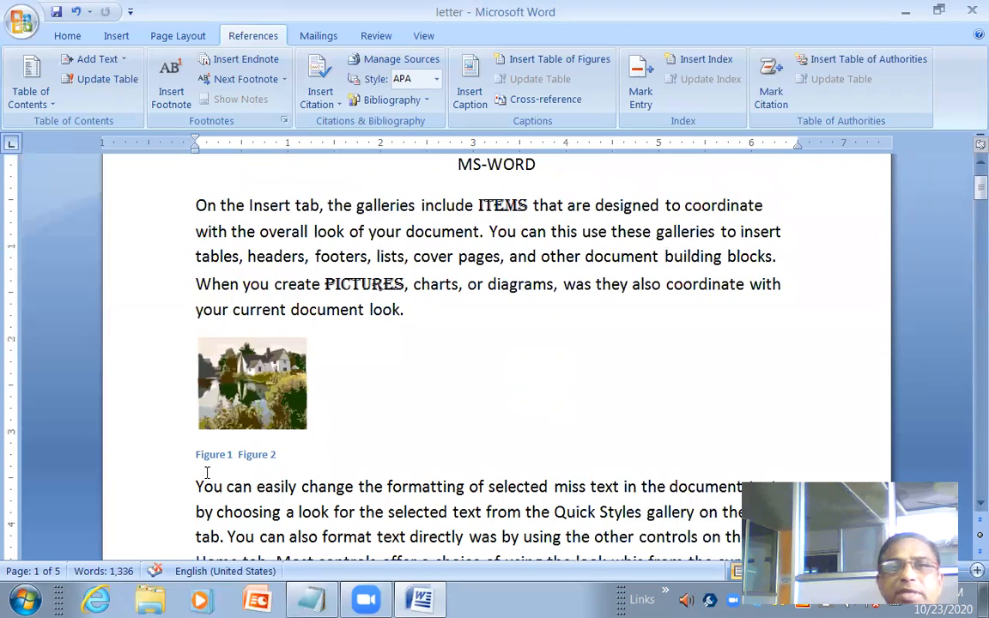
ctrl+click(267, 461)
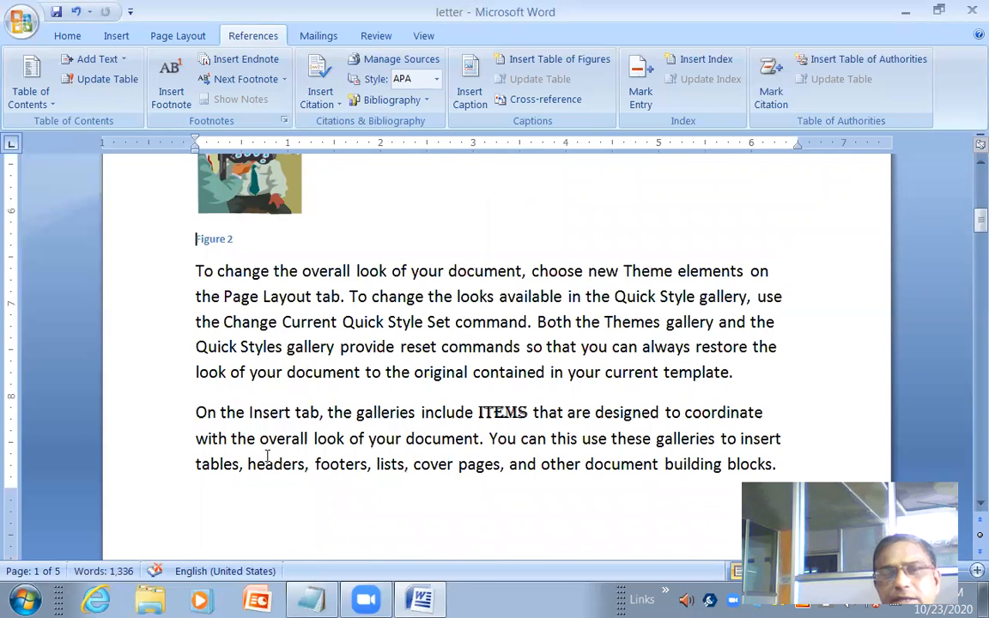
scroll(267, 458, up, 3)
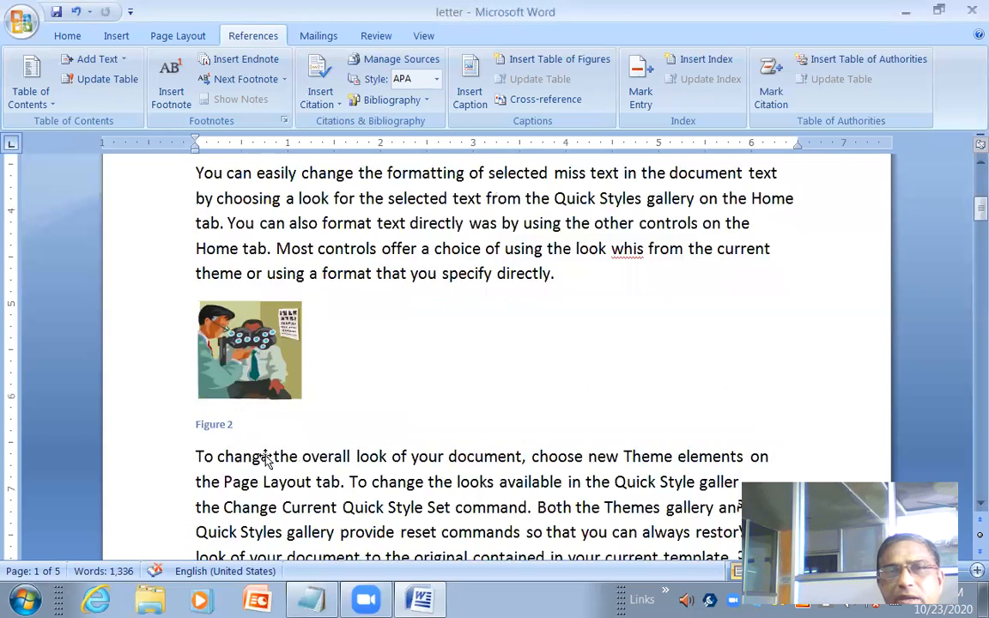
scroll(267, 459, up, 6)
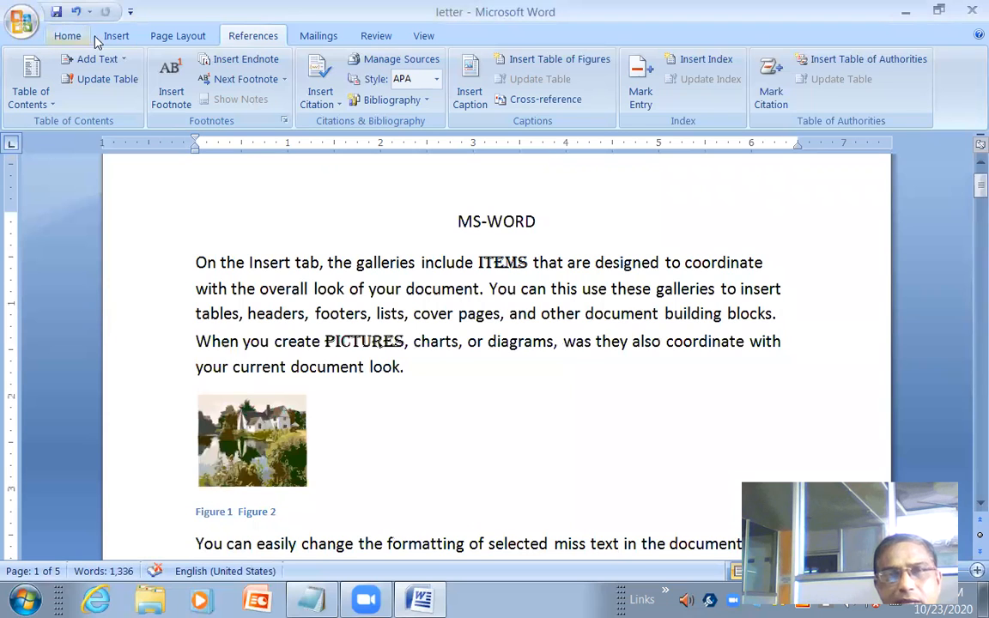
click(112, 38)
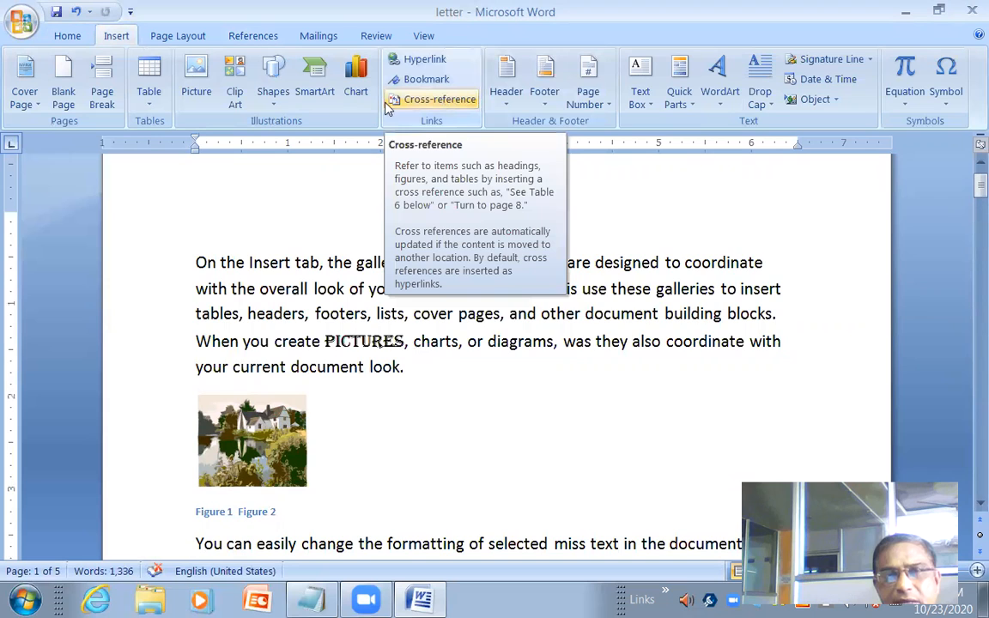
click(254, 36)
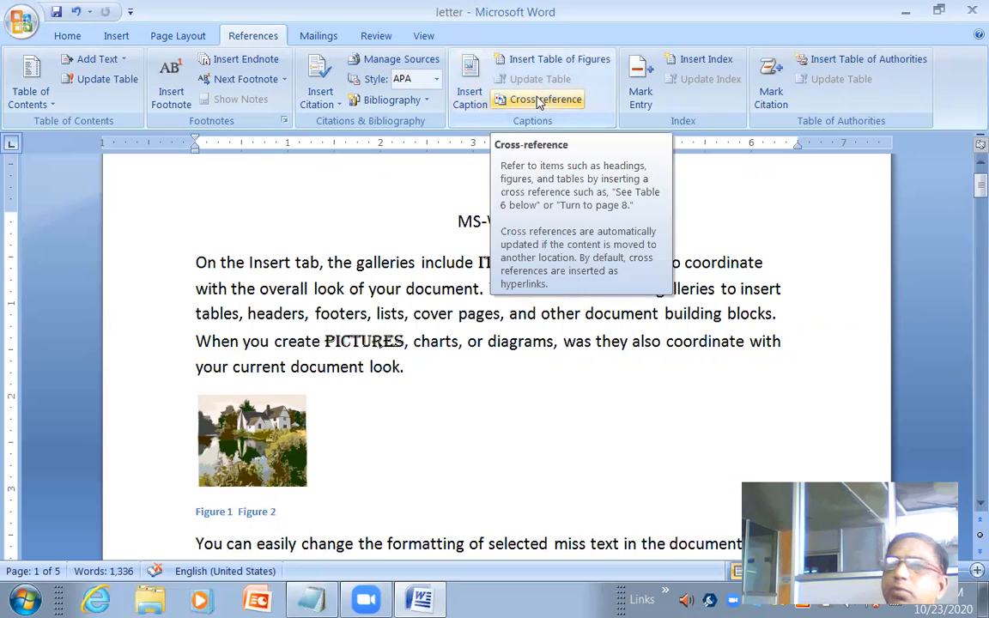
Browse the built-in header designs and insert the Alphabet header on the first page
click(117, 36)
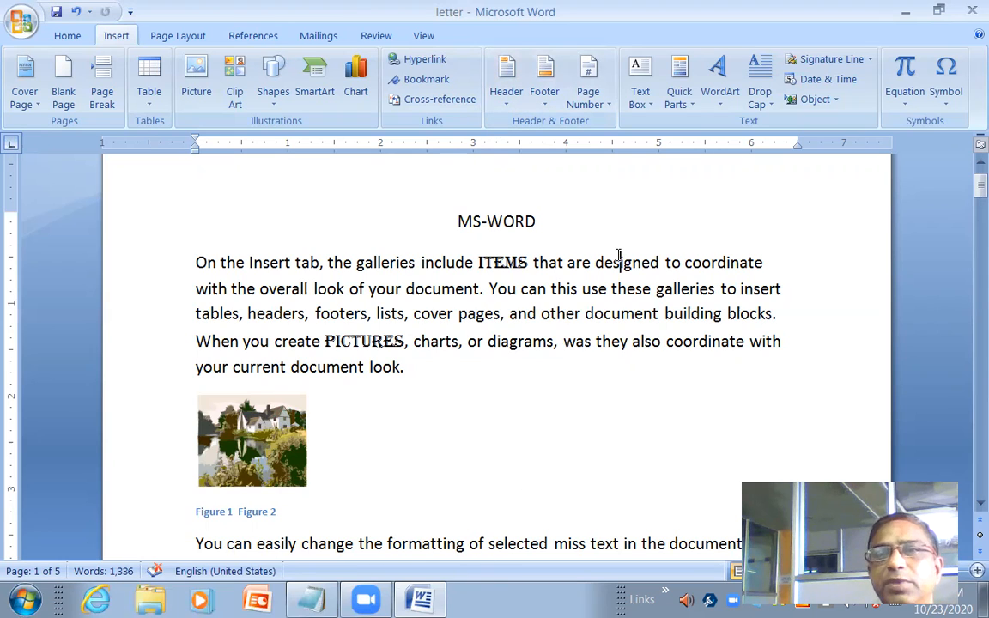
click(506, 99)
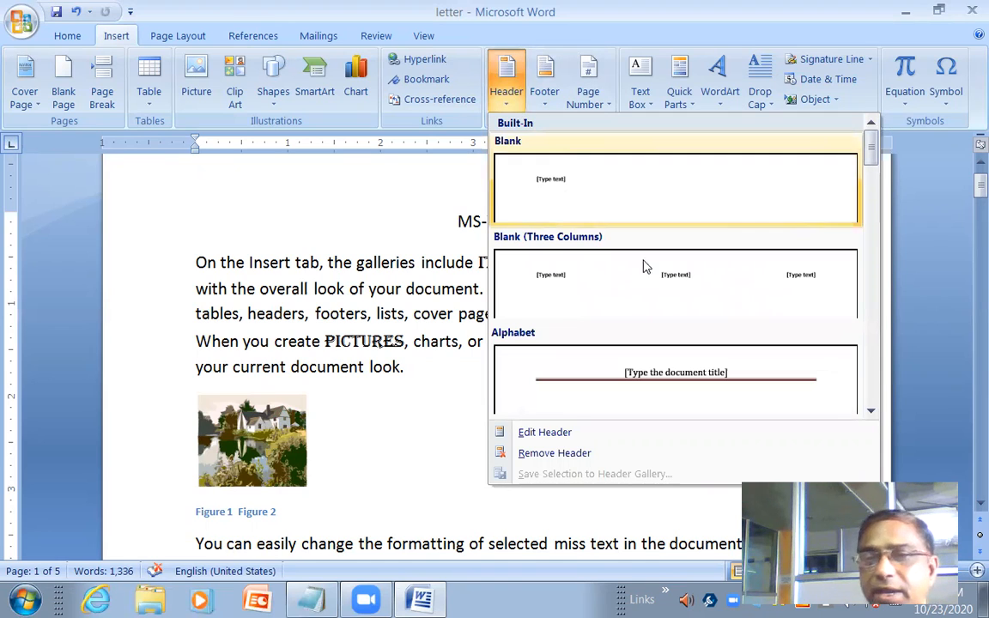
scroll(711, 266, down, 3)
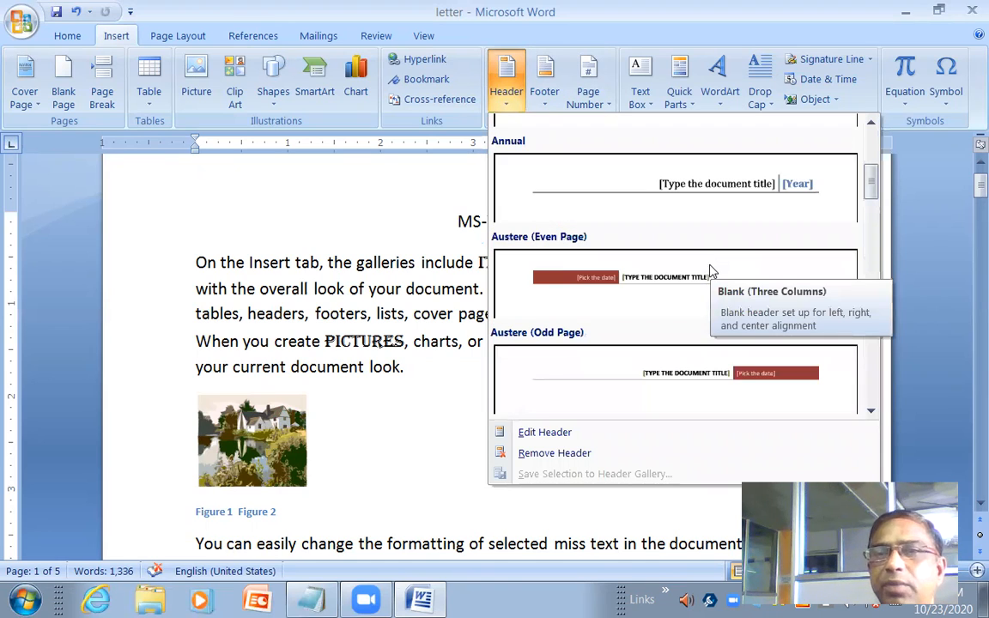
scroll(712, 266, down, 3)
scroll(709, 275, down, 6)
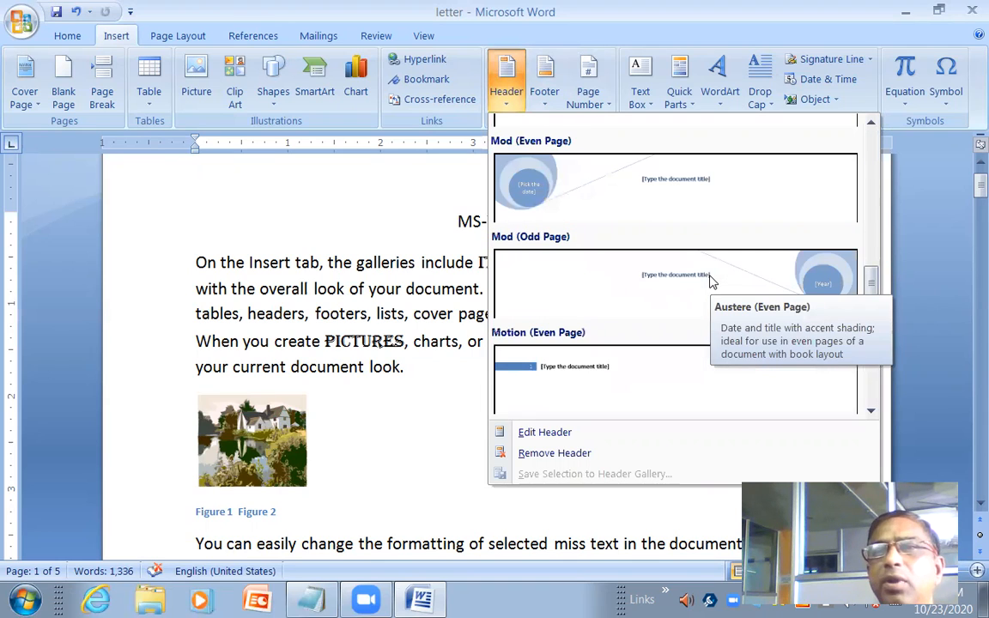
scroll(709, 281, up, 12)
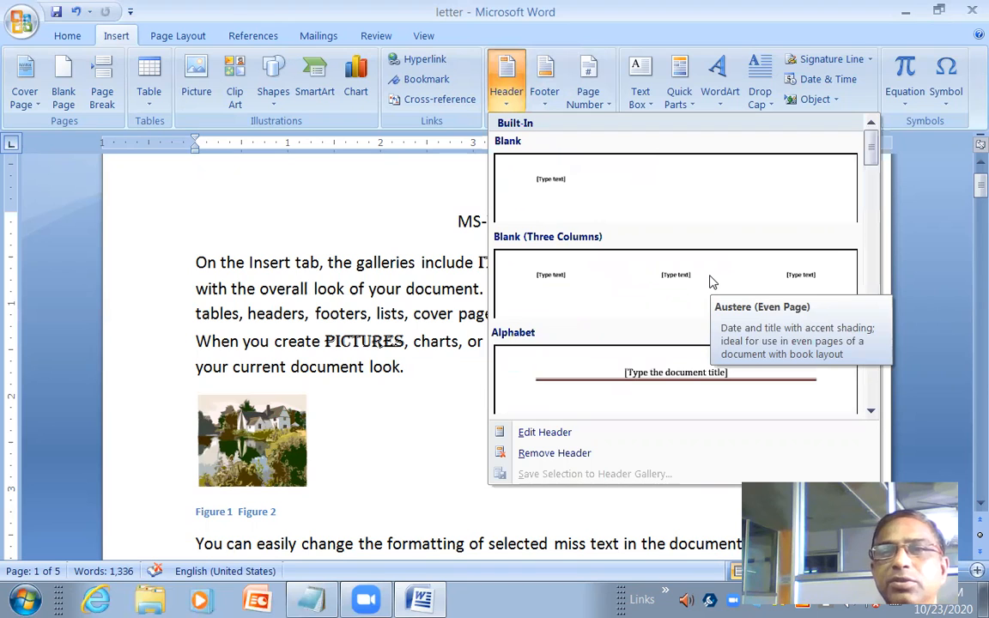
click(685, 374)
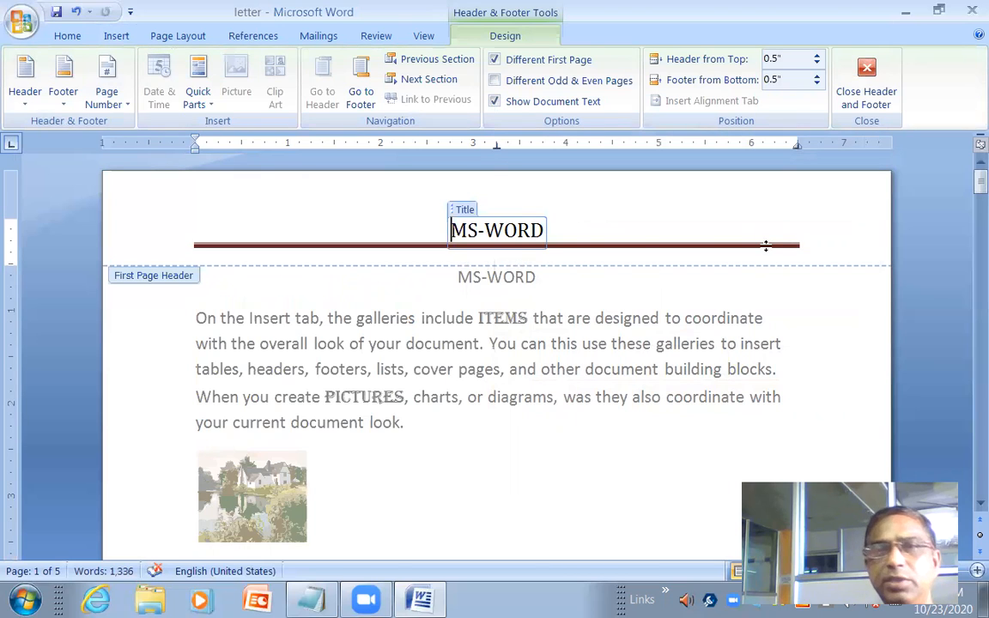
Replace the header title with "SASIKIRAN VIDYALAYA" and leave header editing
text(SA)
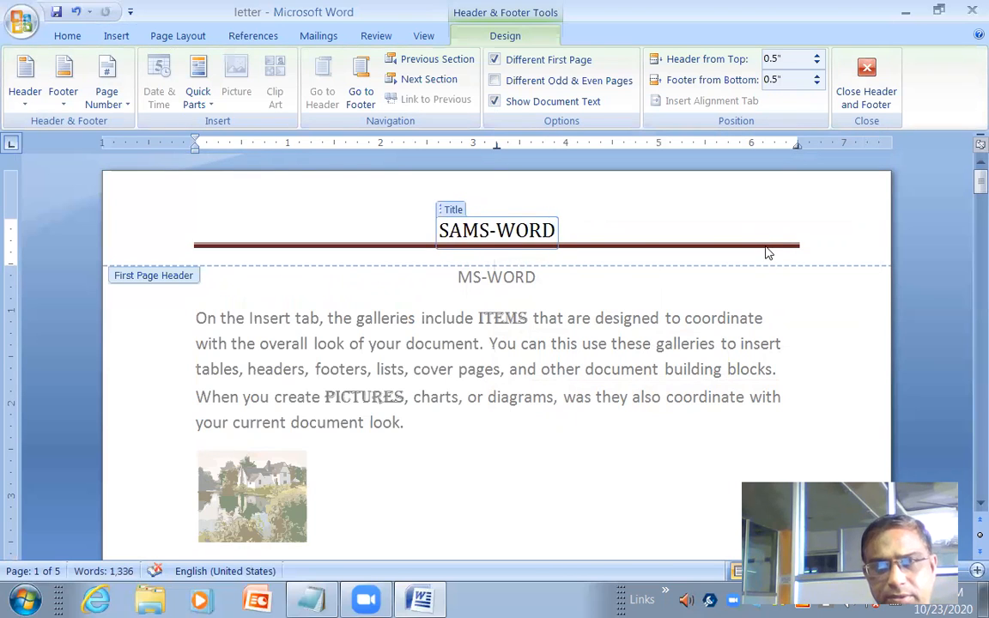
text(SI KI)
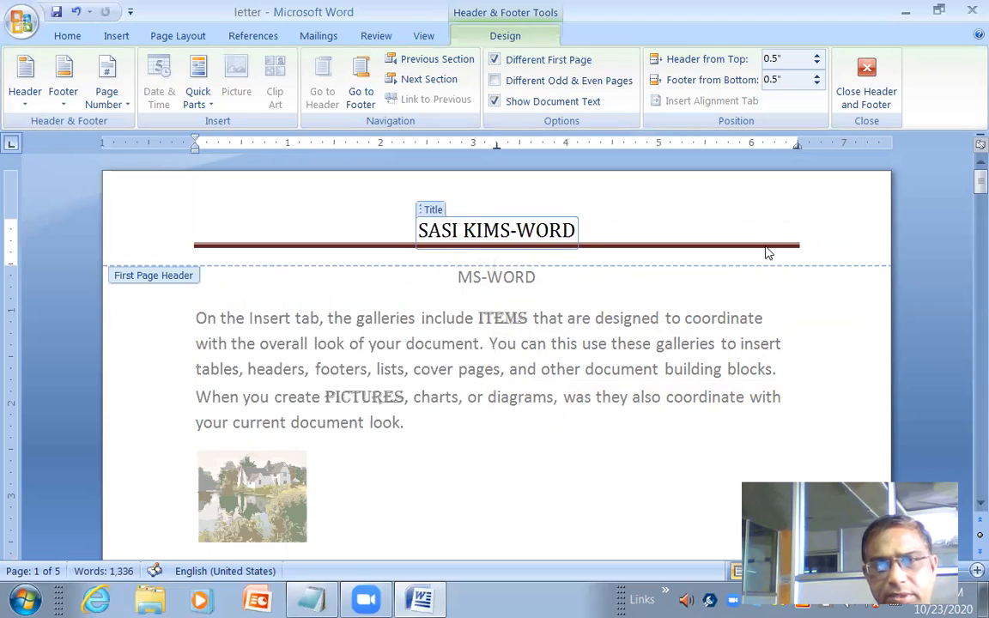
key(BackSpace)
key(BackSpace)
key(Delete)
key(Delete)
key(Delete)
key(Delete)
key(Delete)
key(Delete)
key(Delete)
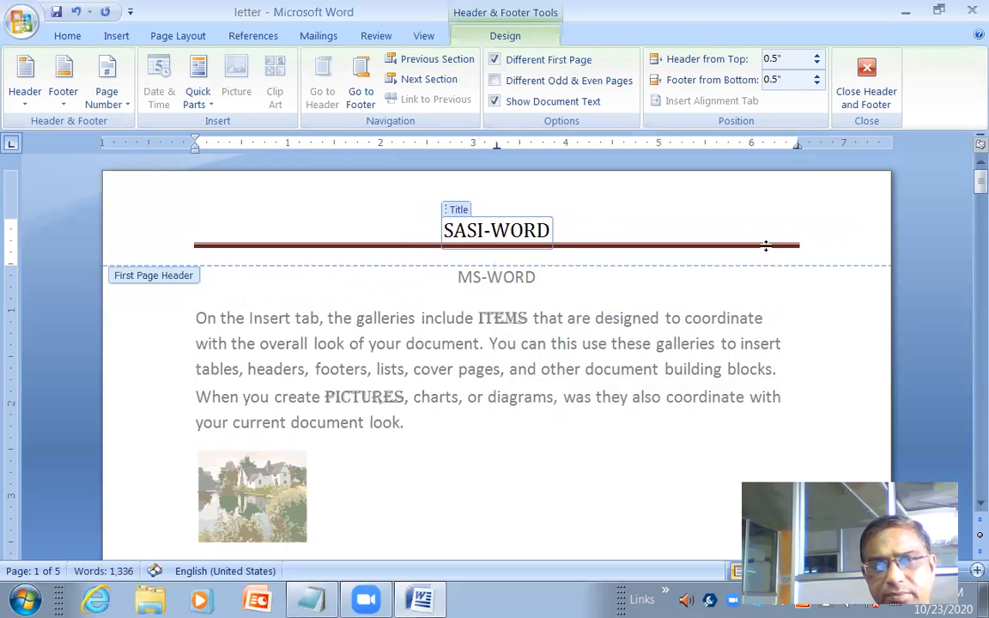
text(KI)
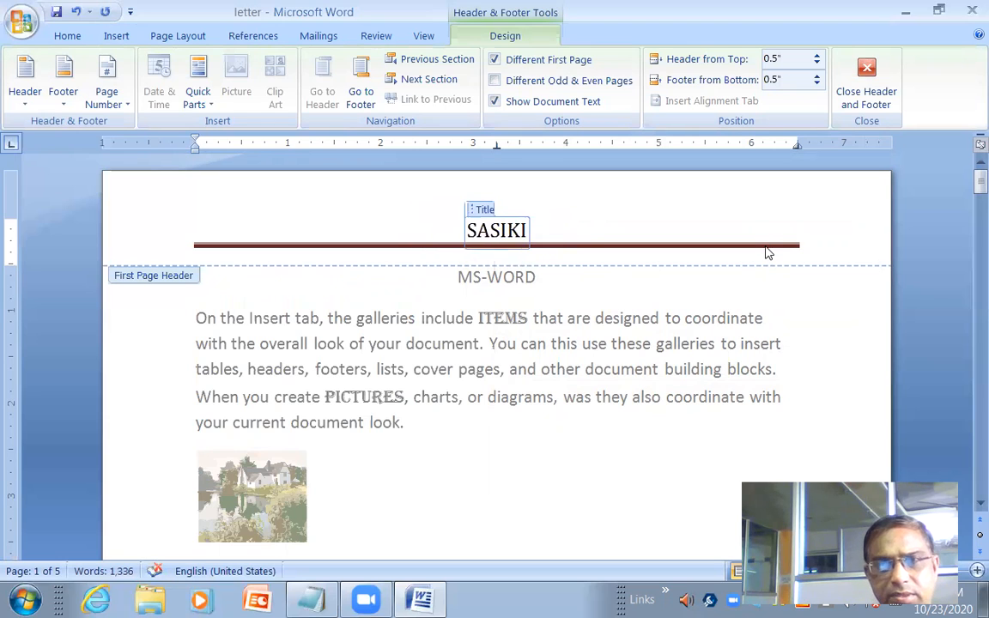
text(RAN VIDYALAYA)
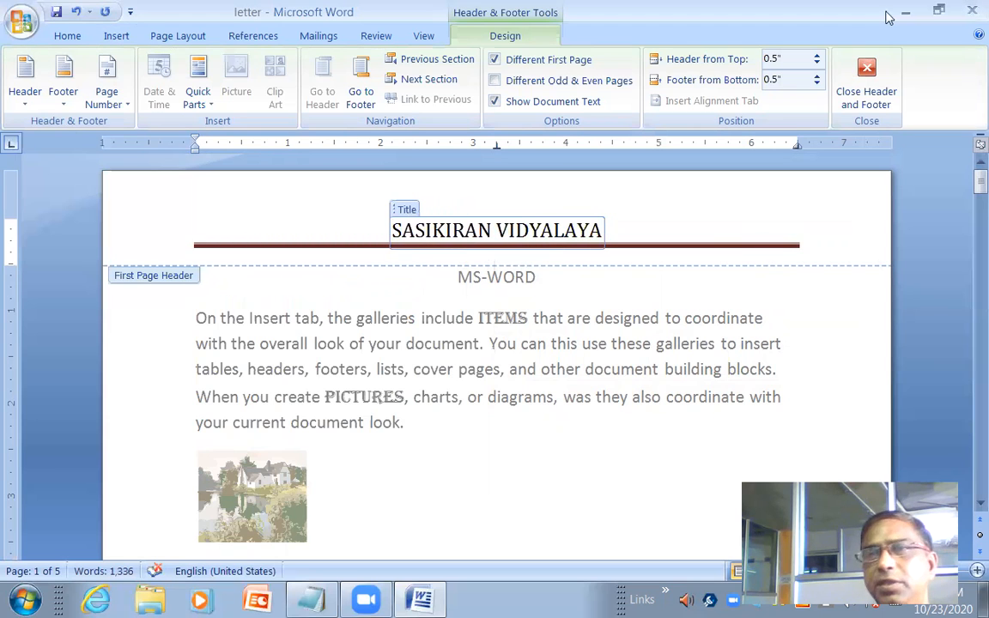
click(886, 102)
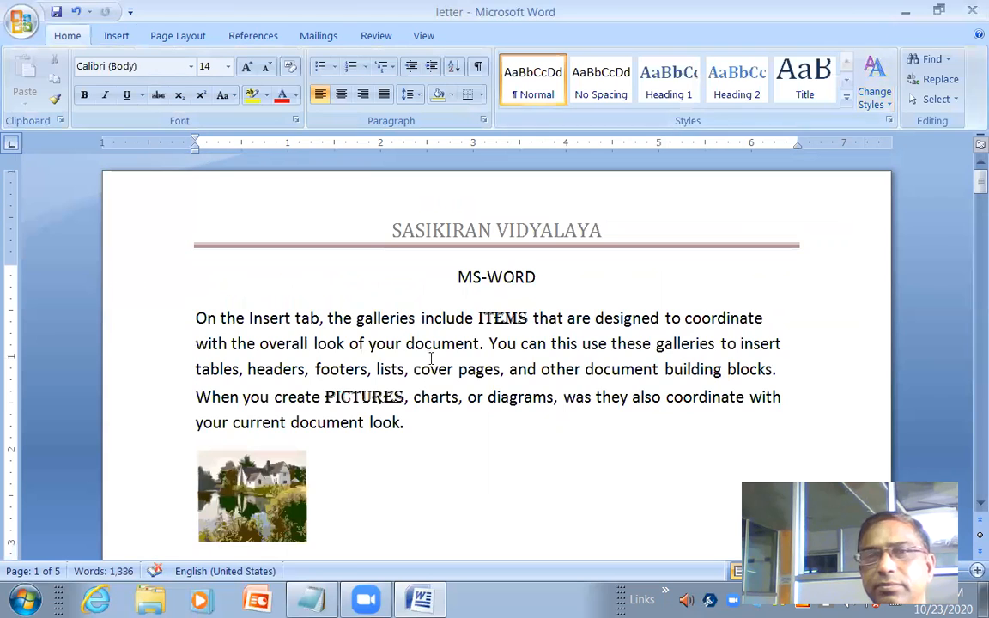
Check the headers on the first and second pages, and open the second page's header area for editing
scroll(572, 270, down, 3)
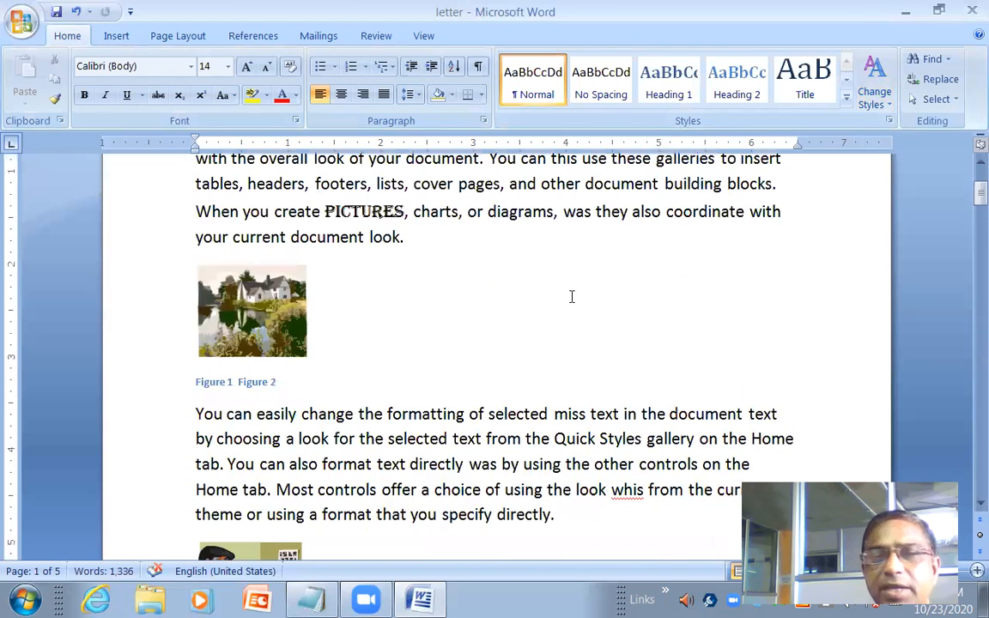
scroll(571, 296, up, 3)
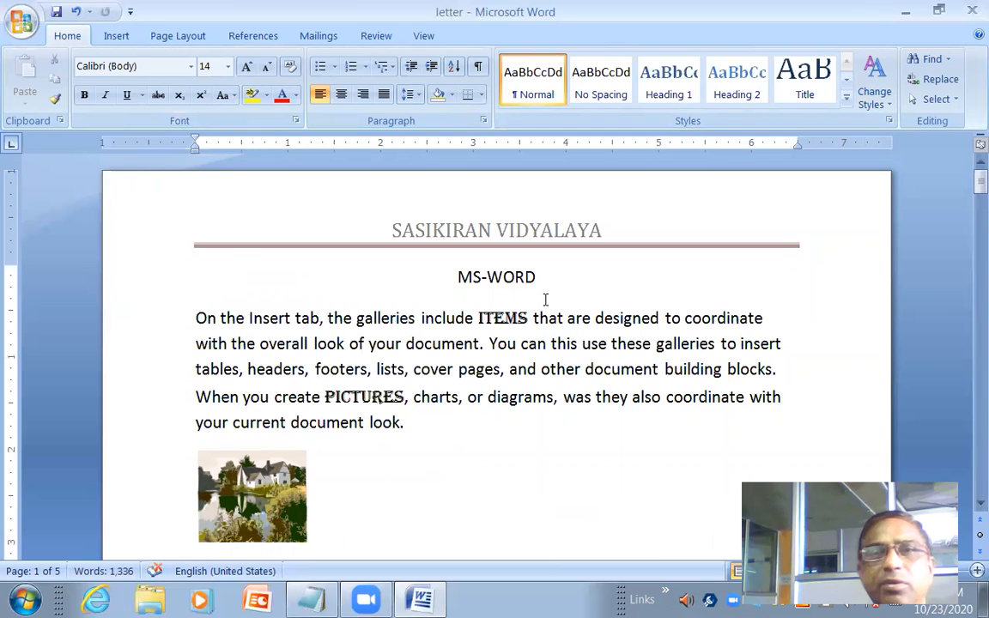
scroll(545, 300, down, 13)
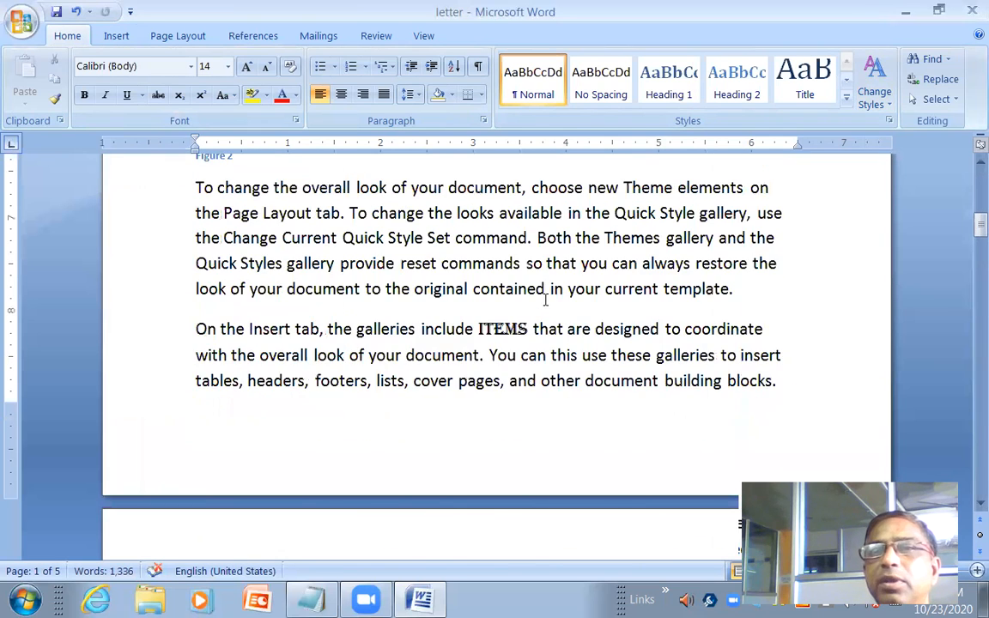
scroll(546, 300, down, 3)
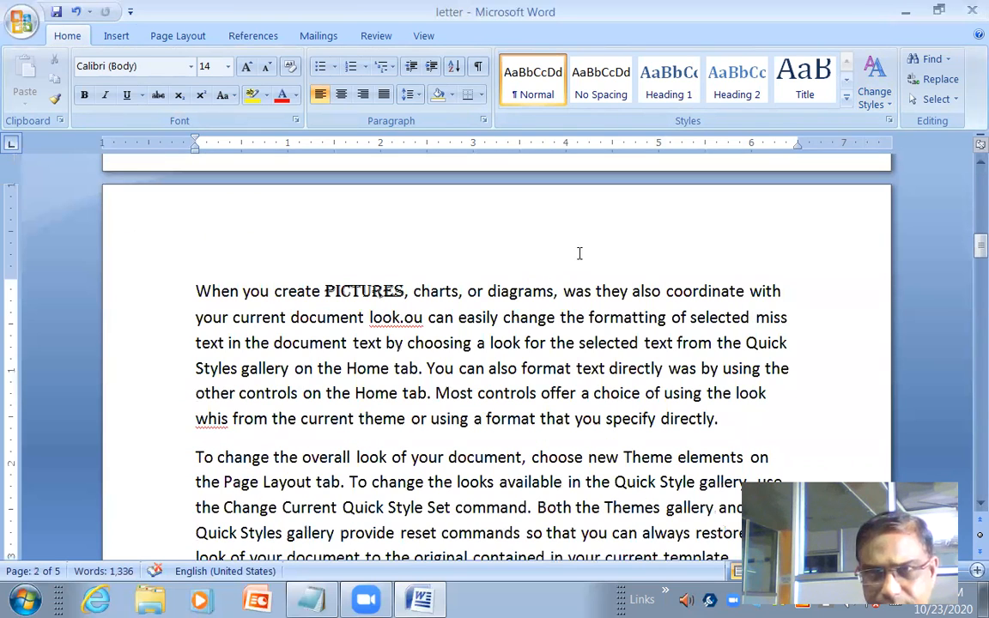
scroll(538, 329, up, 4)
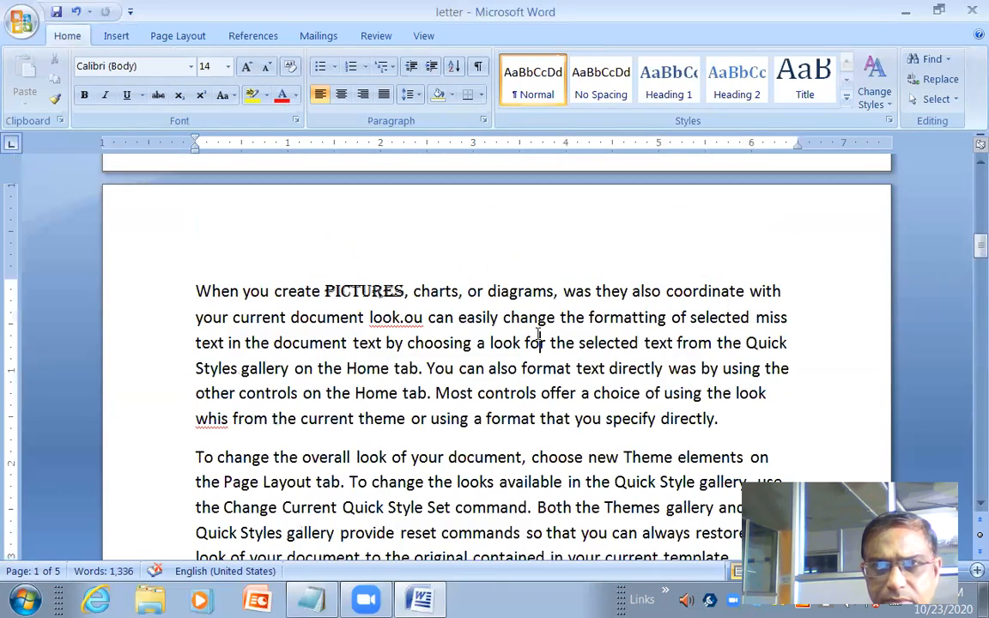
double_click(539, 342)
double_click(515, 236)
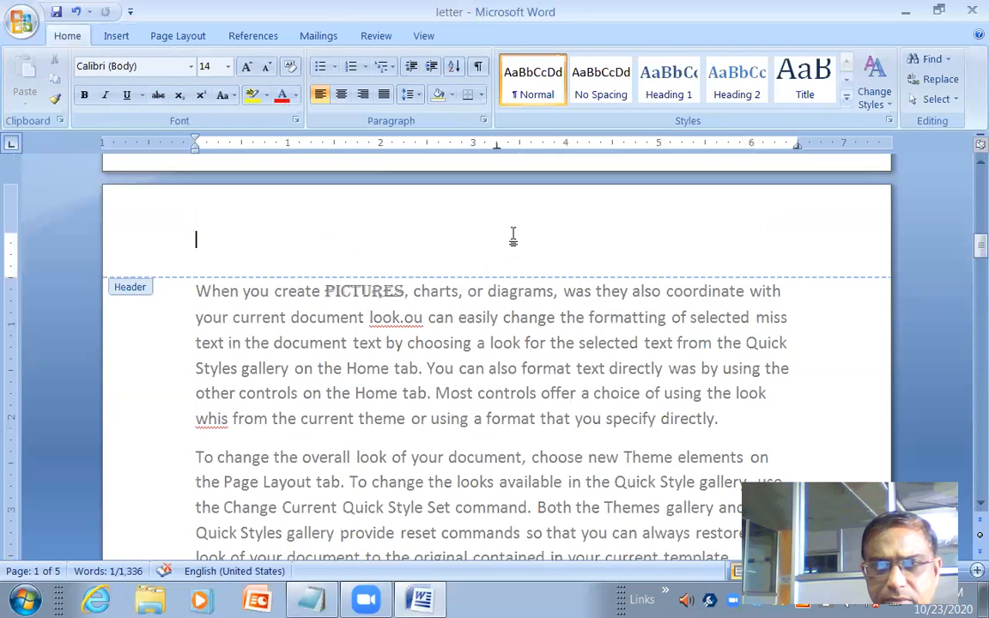
Return to the first page's header and turn off the Different First Page option
scroll(508, 315, up, 10)
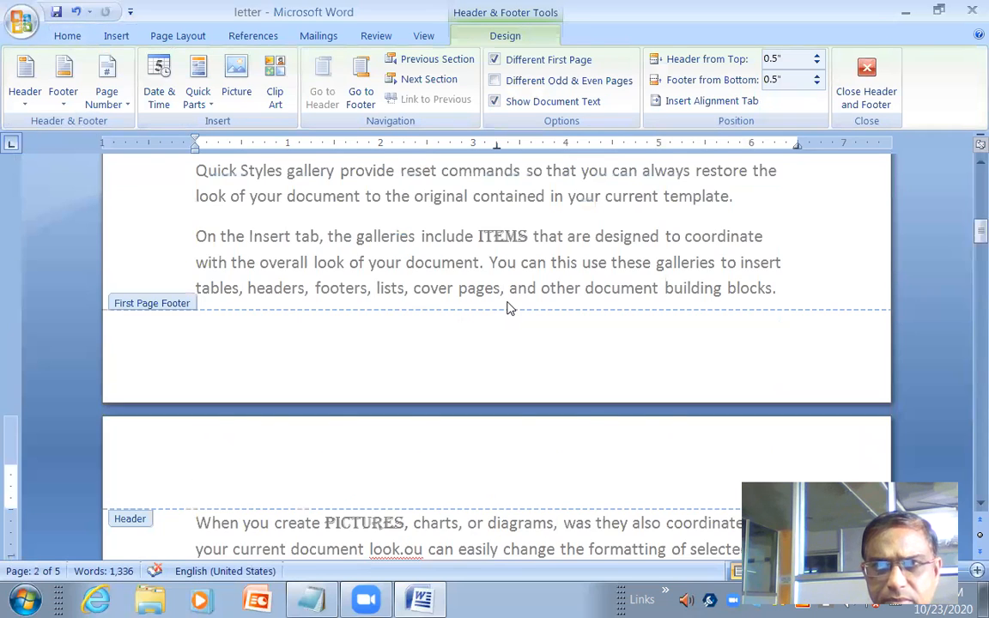
scroll(507, 308, up, 3)
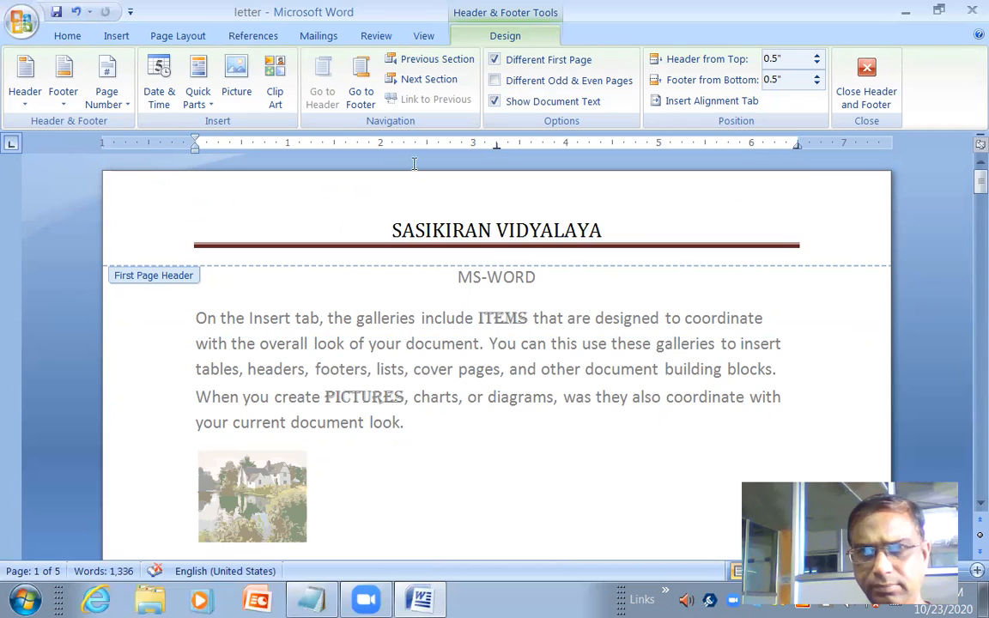
click(20, 103)
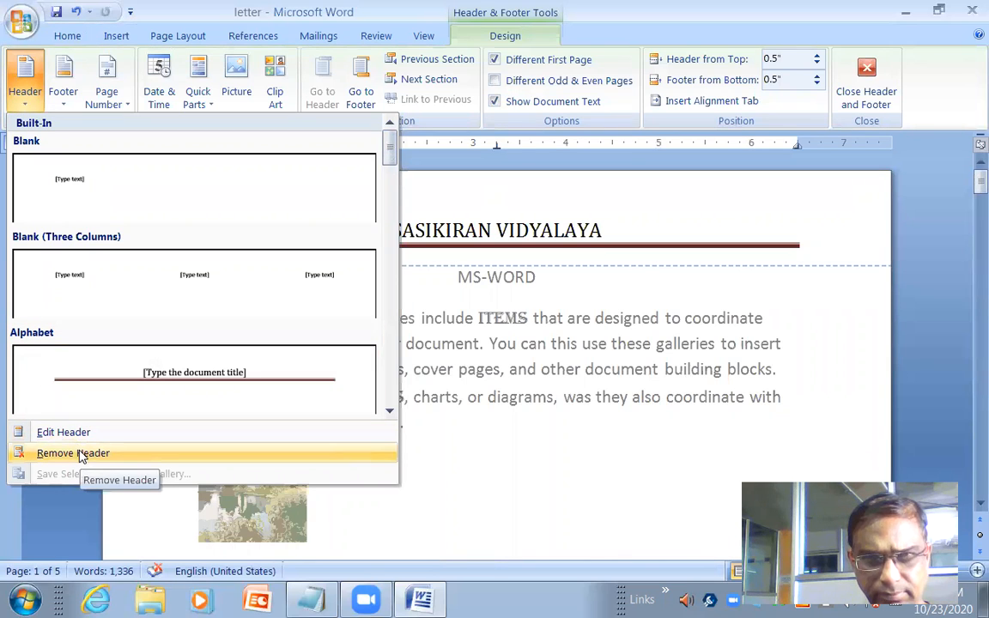
click(722, 391)
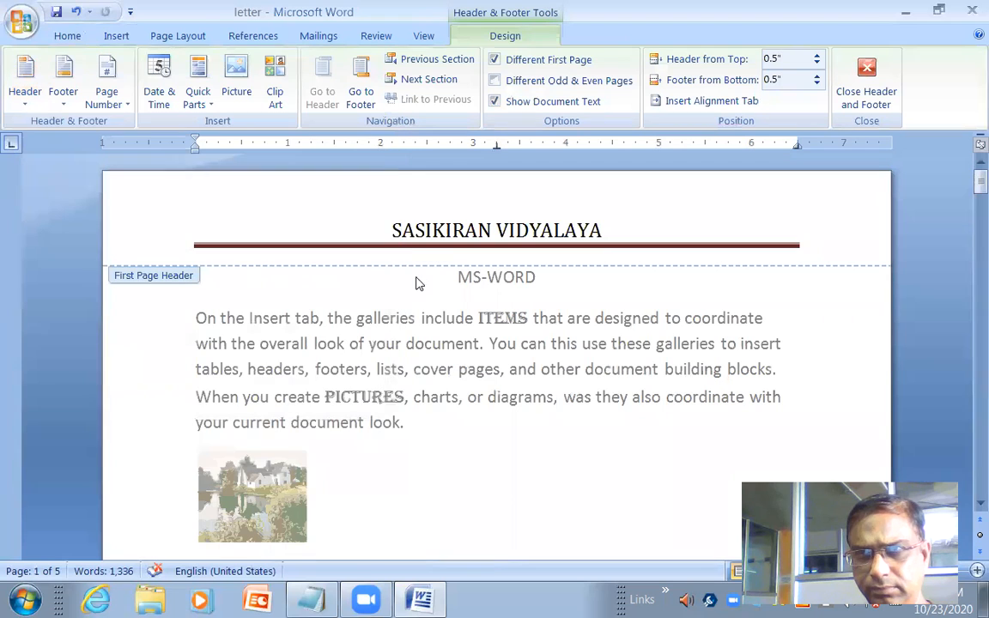
click(496, 61)
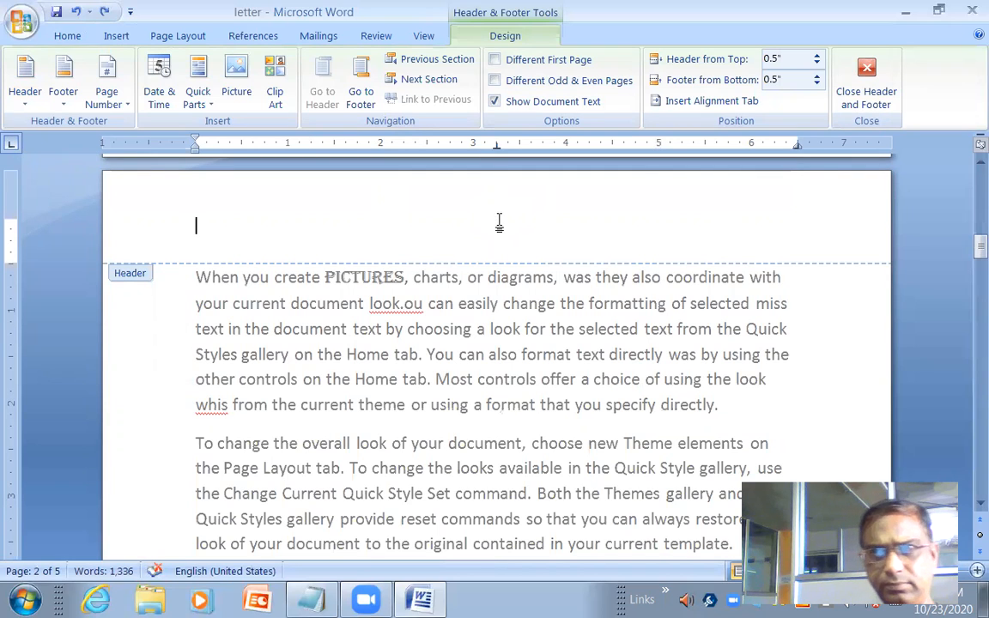
Enter "SASIKIRAN VIDYALAYA" as plain text in the second page's header and leave header editing
text(M)
key(BackSpace)
text(SASI)
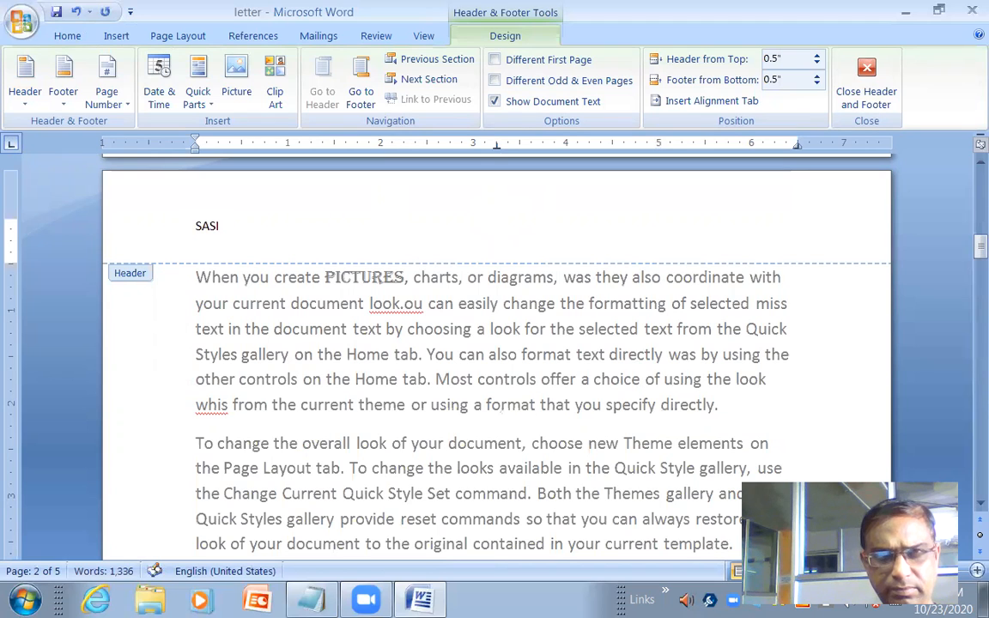
text(KIRAN VIDYALAYA)
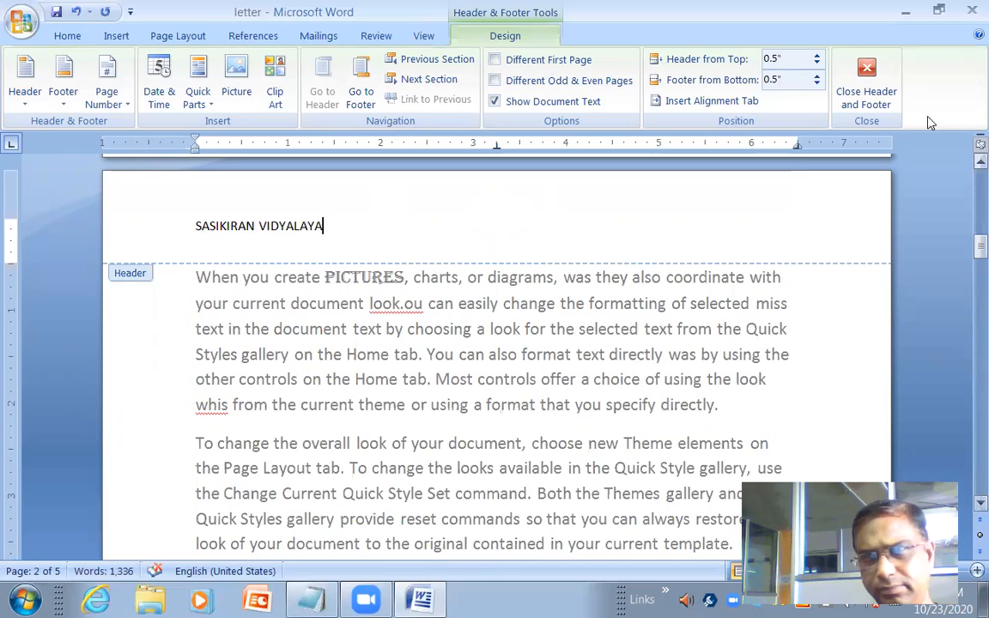
click(865, 106)
Examine the plain text header on the following pages through page 5, and return to the first page
scroll(266, 411, down, 10)
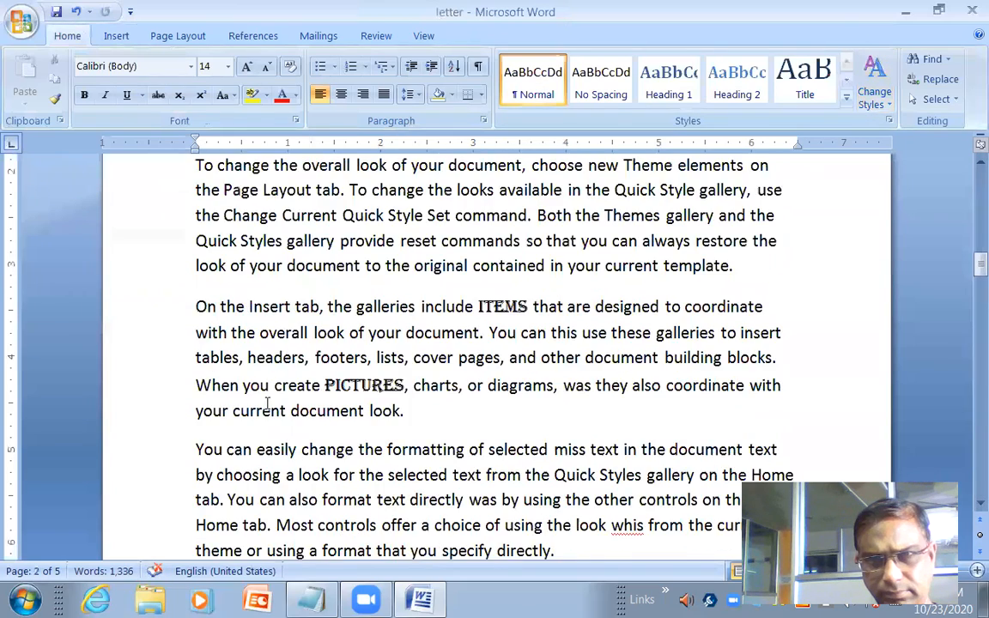
scroll(245, 369, down, 1)
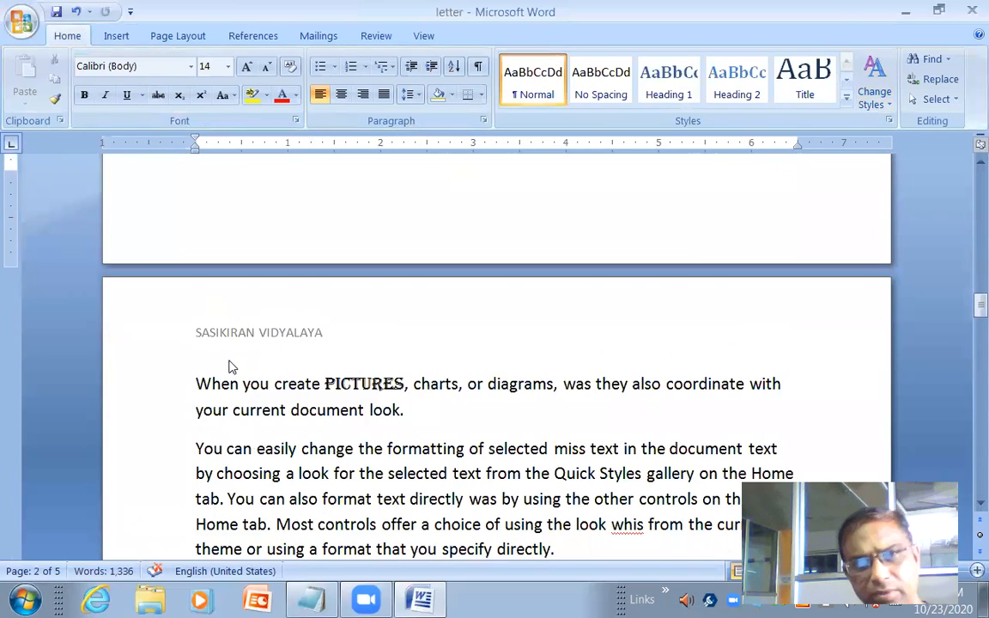
scroll(314, 347, down, 20)
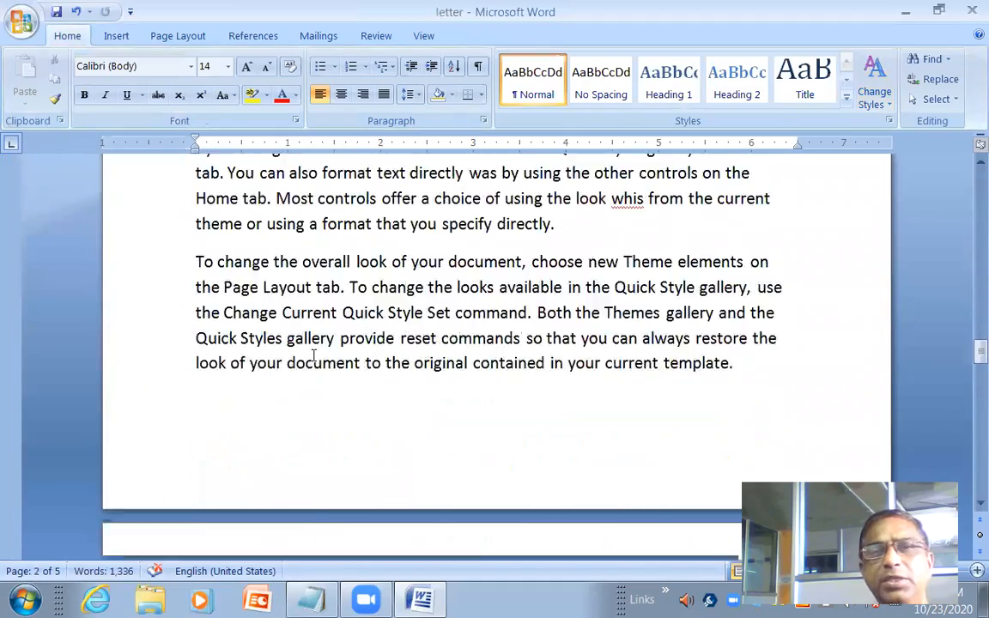
scroll(316, 352, down, 15)
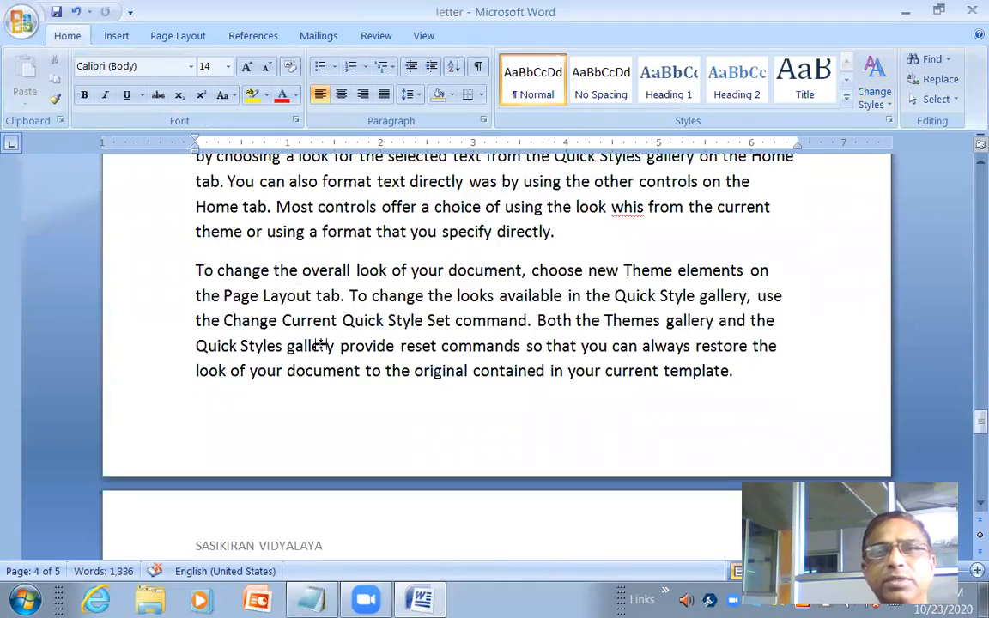
scroll(321, 346, up, 6)
scroll(321, 346, down, 9)
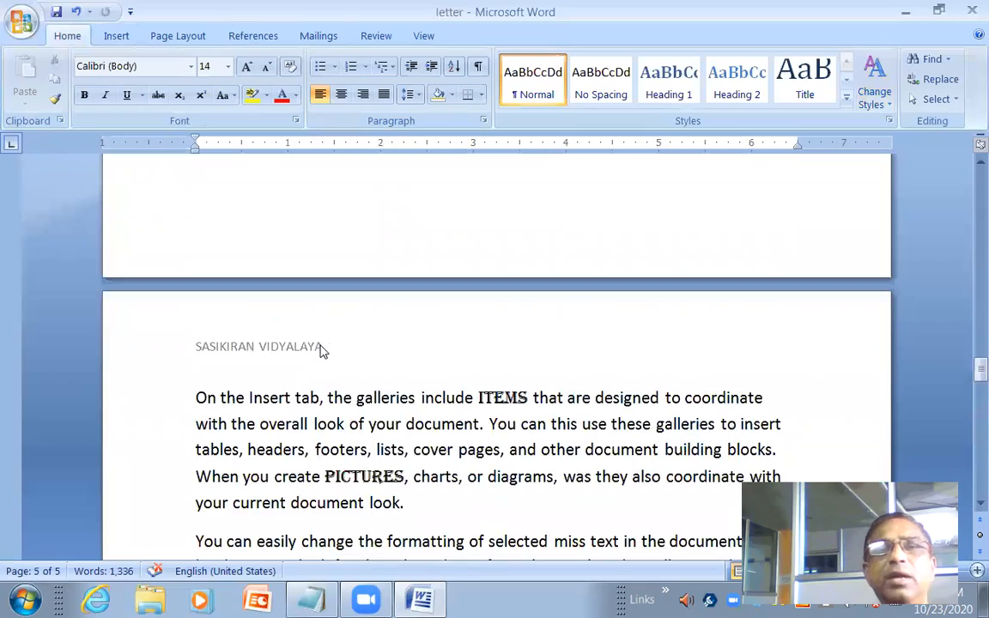
scroll(321, 346, up, 2)
scroll(323, 346, up, 20)
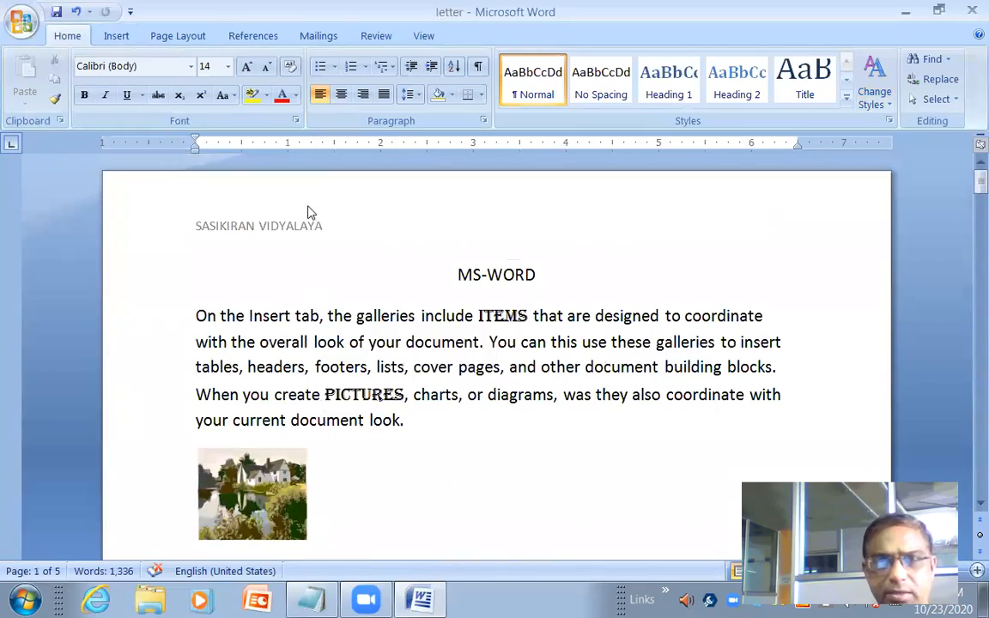
Delete the plain header text on the first page, leave header editing, and check the page
double_click(316, 225)
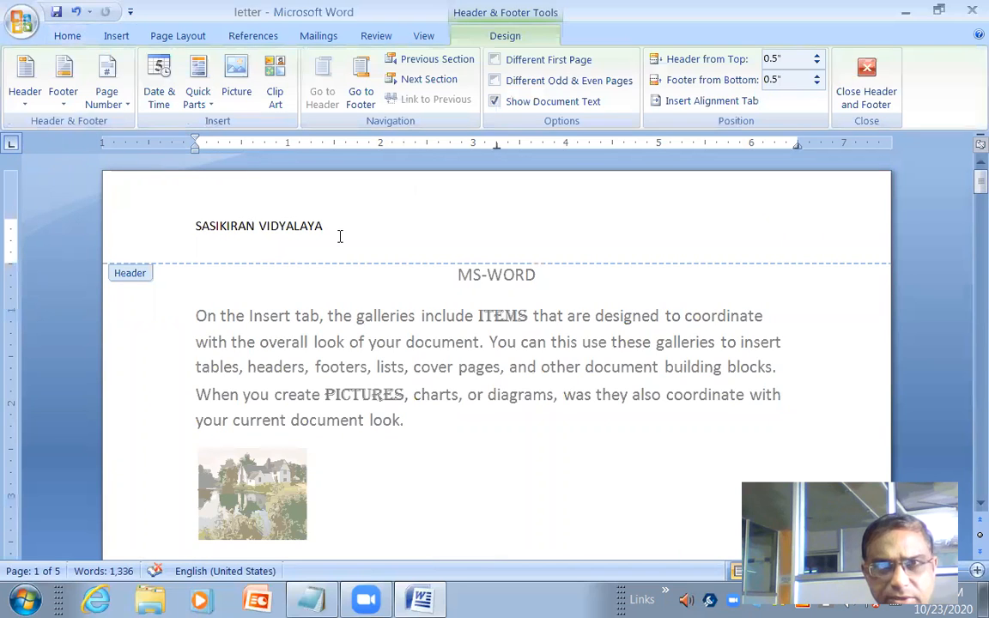
click(21, 206)
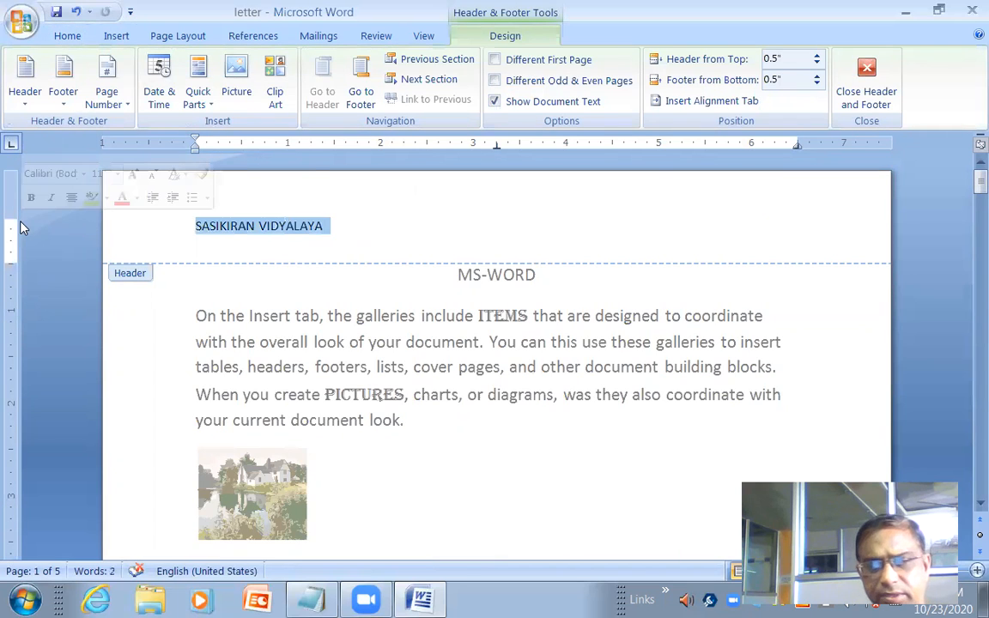
key(Delete)
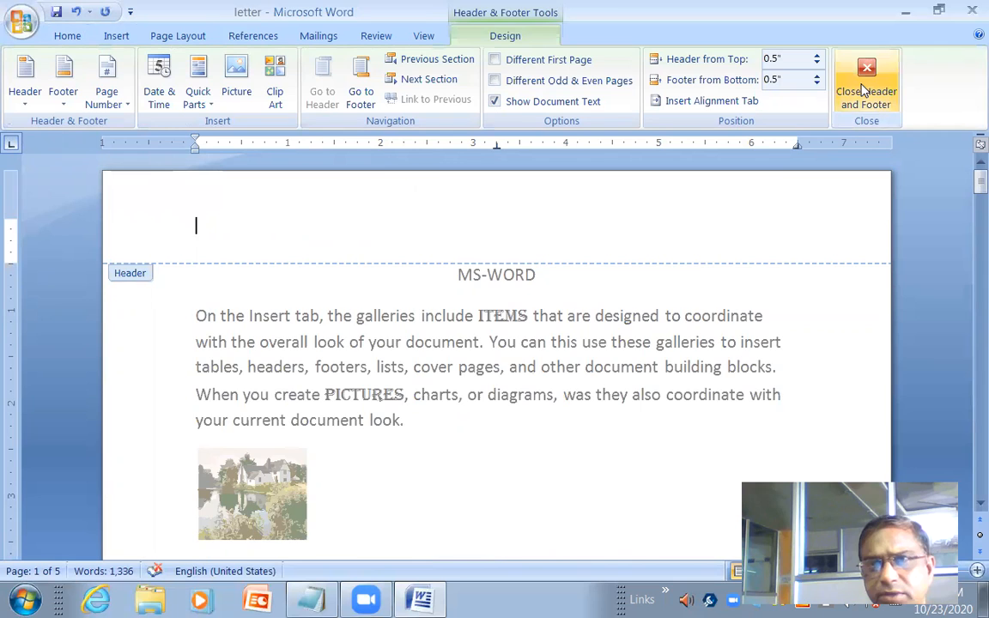
click(863, 91)
scroll(515, 266, down, 10)
scroll(503, 265, up, 10)
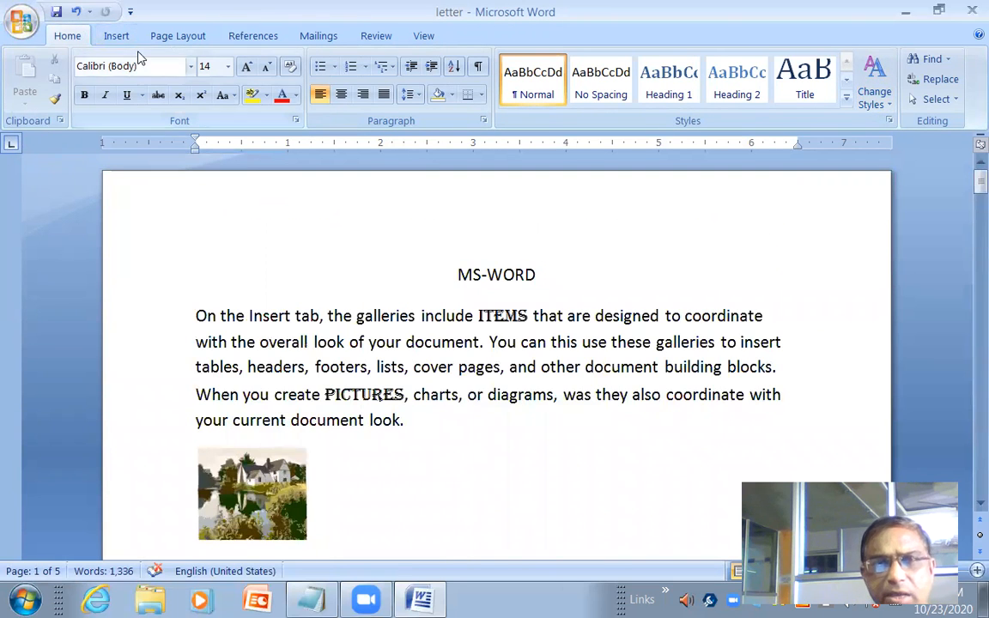
Insert the built-in Alphabet header and leave header editing
click(99, 43)
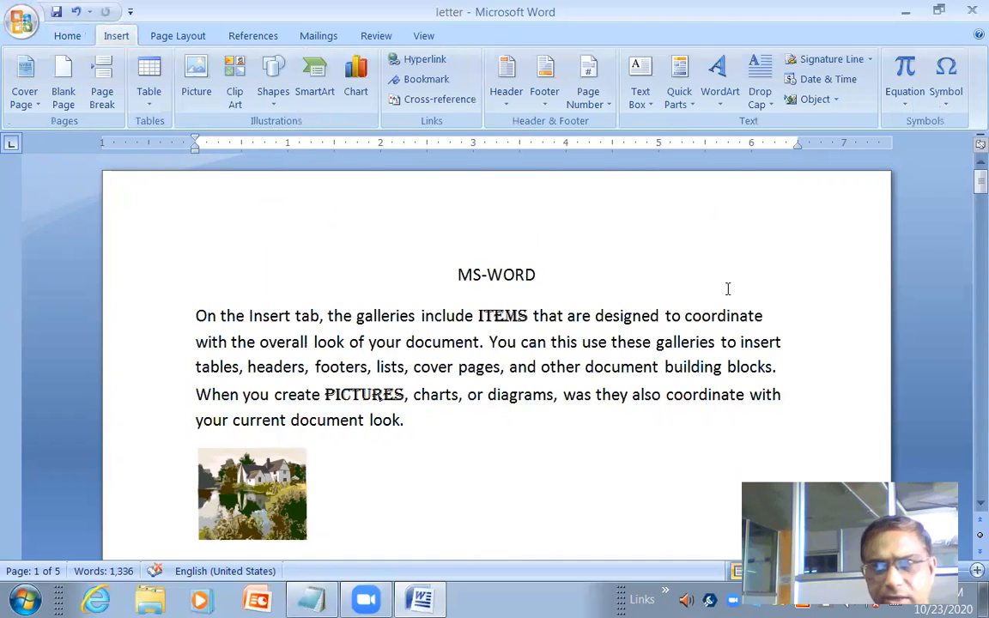
click(506, 94)
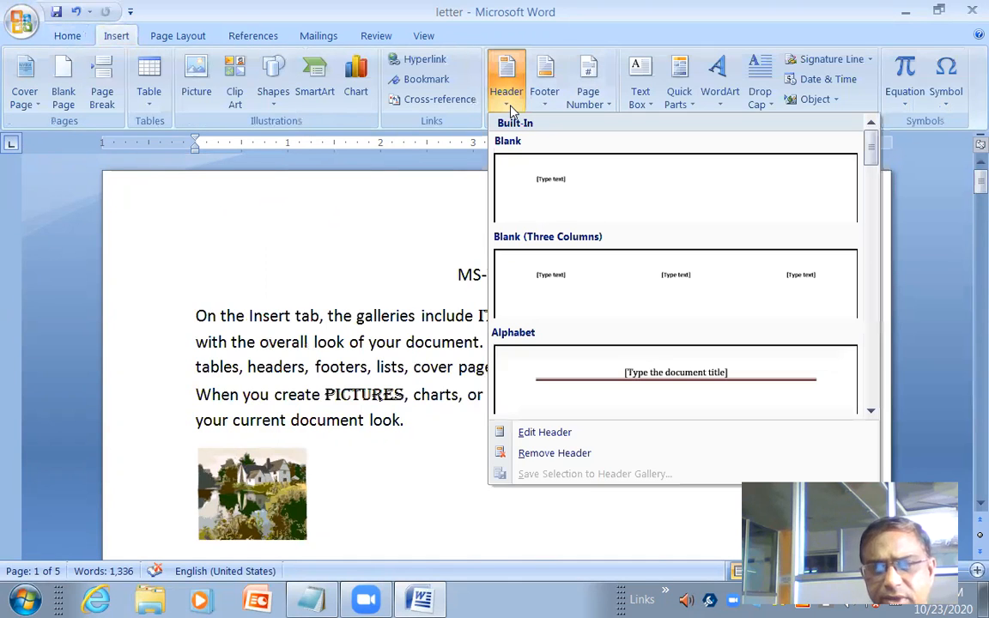
click(756, 376)
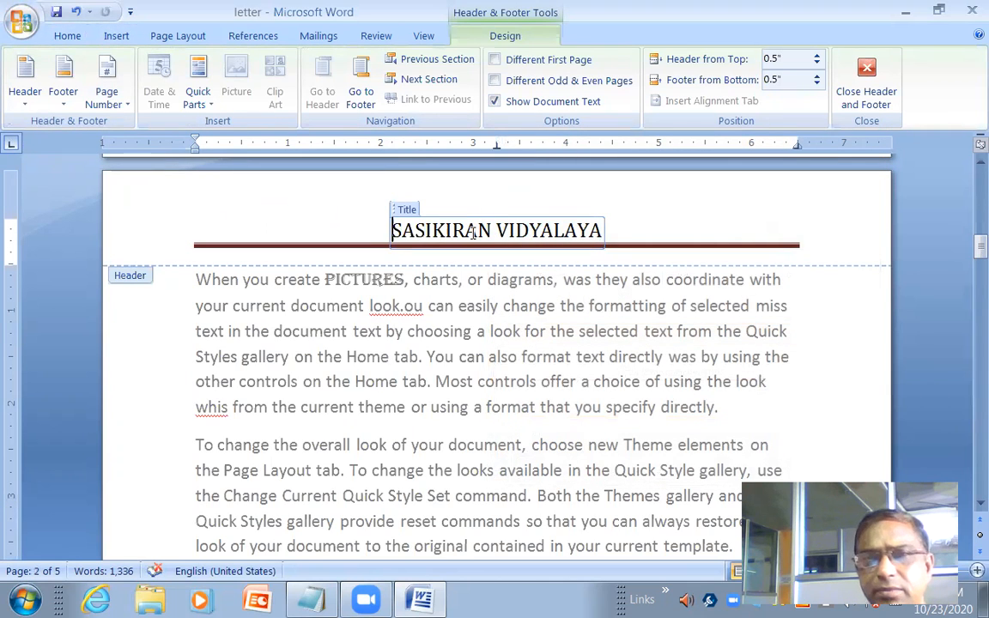
click(890, 101)
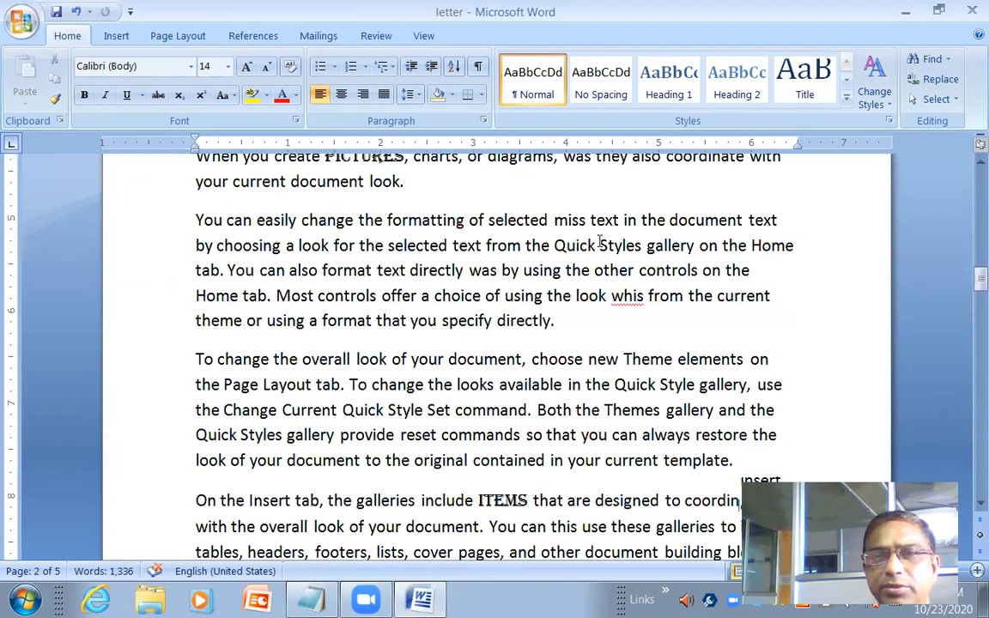
Examine the Alphabet header on every page through page 5, and return to the beginning of the document
scroll(600, 241, down, 3)
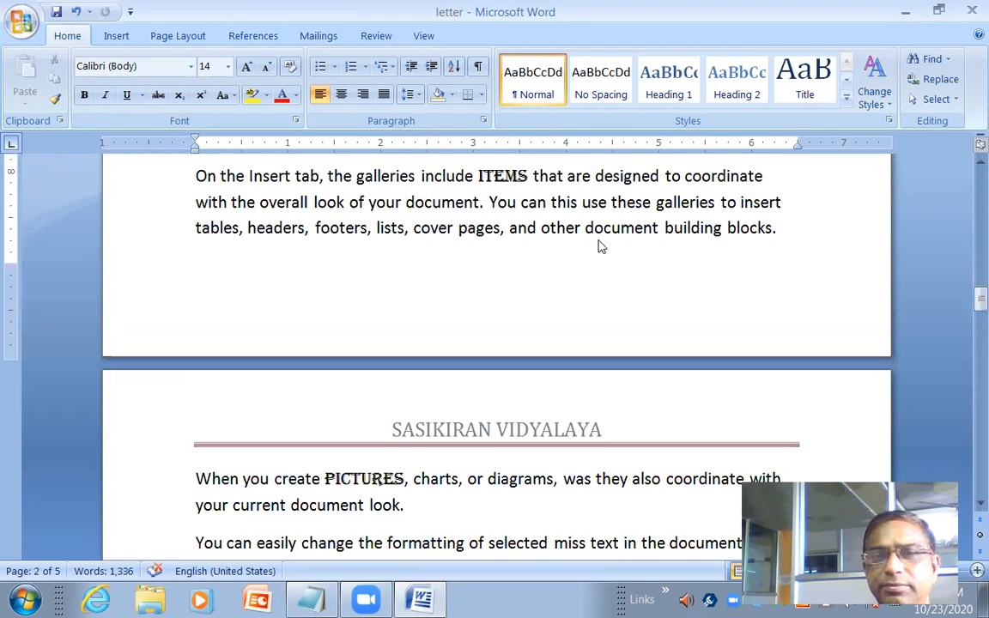
scroll(600, 241, down, 5)
scroll(599, 242, down, 4)
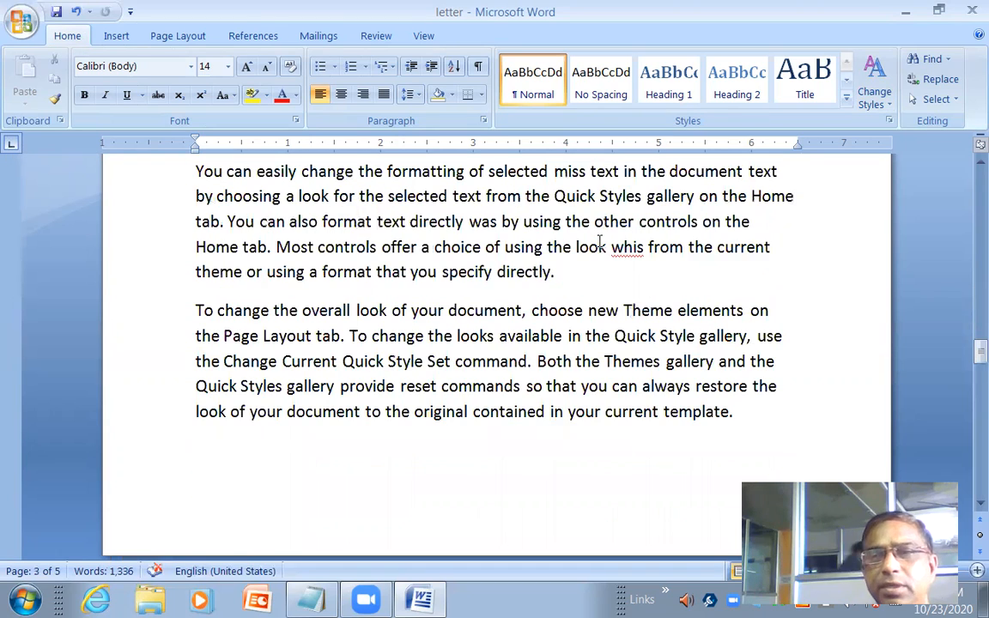
scroll(518, 280, up, 5)
scroll(518, 280, down, 4)
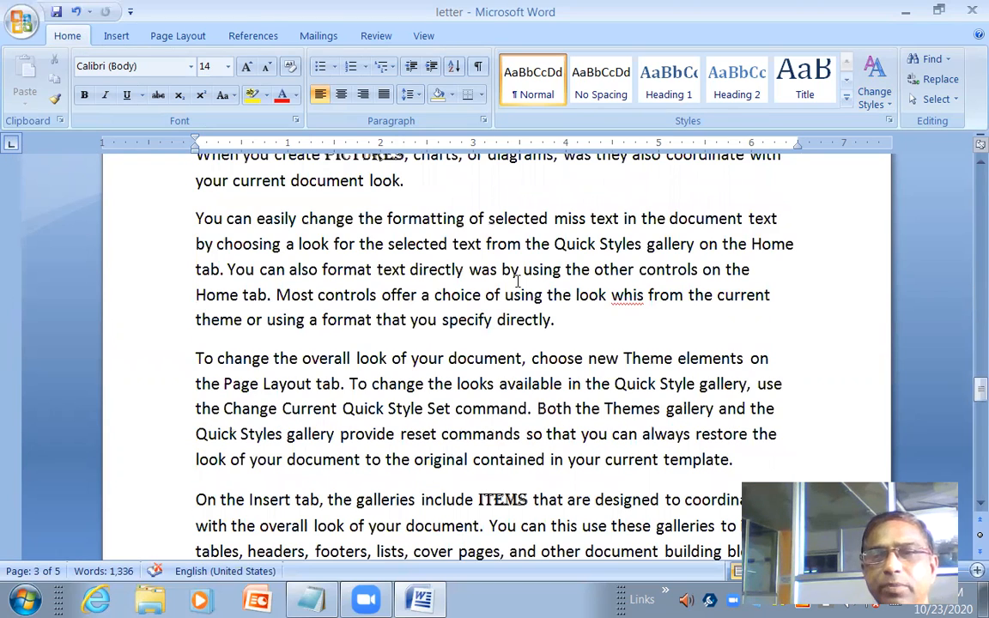
scroll(518, 280, up, 2)
scroll(518, 280, down, 3)
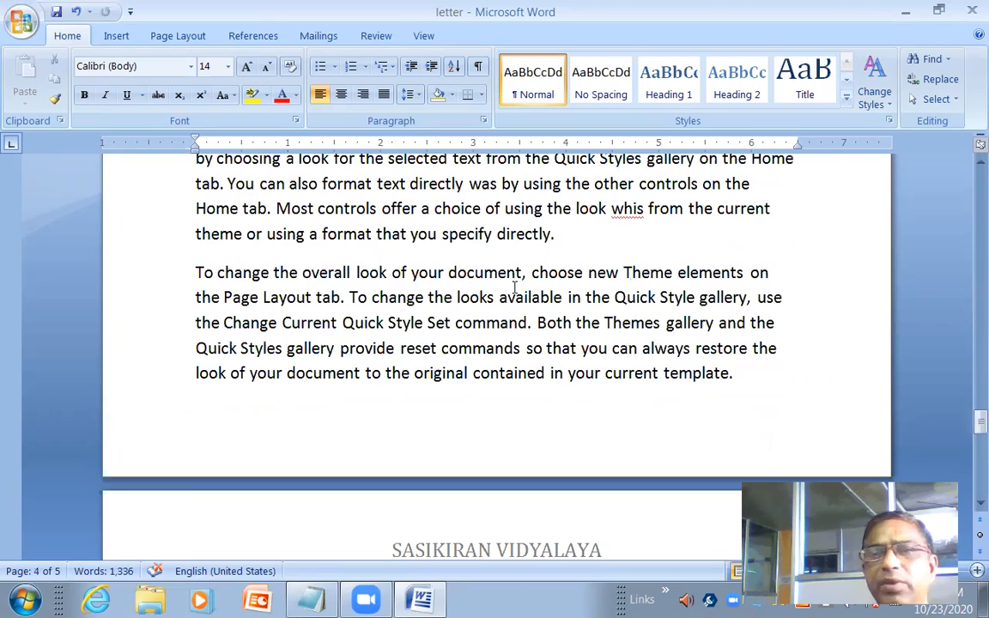
scroll(496, 327, down, 5)
scroll(496, 327, up, 6)
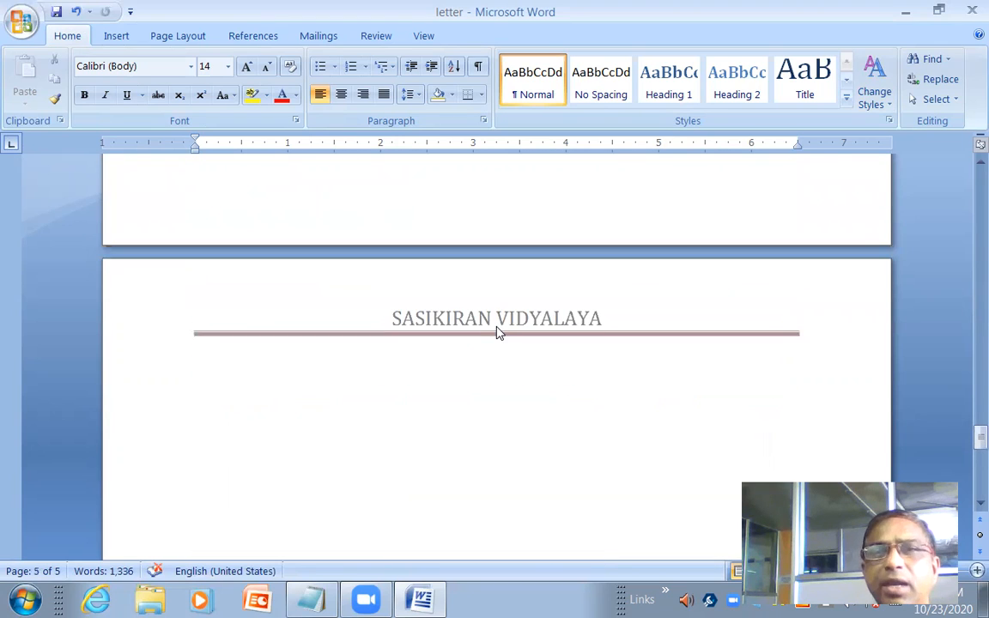
scroll(497, 327, down, 2)
scroll(497, 328, down, 2)
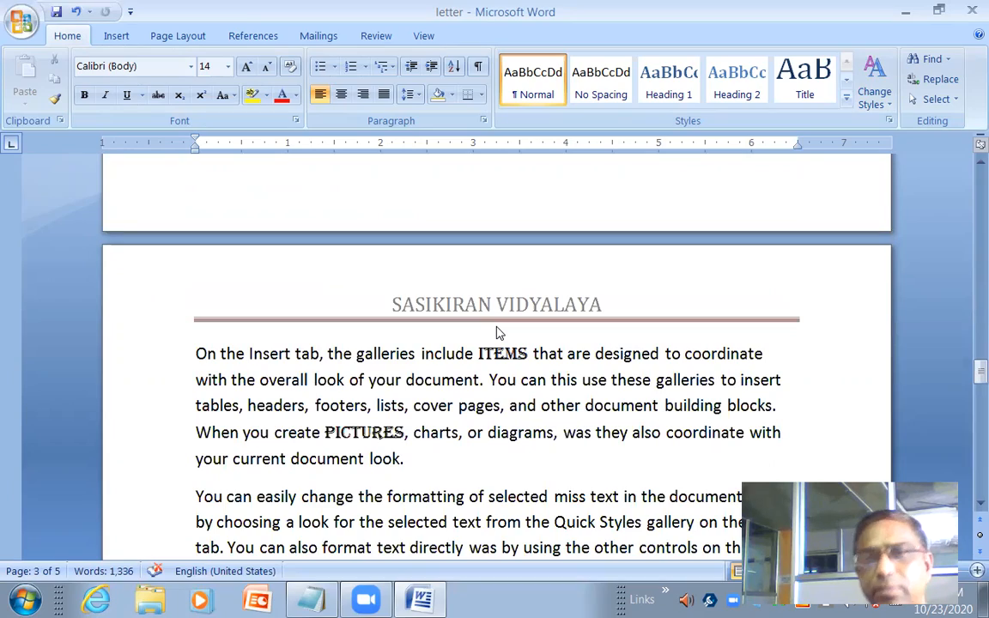
scroll(498, 331, up, 17)
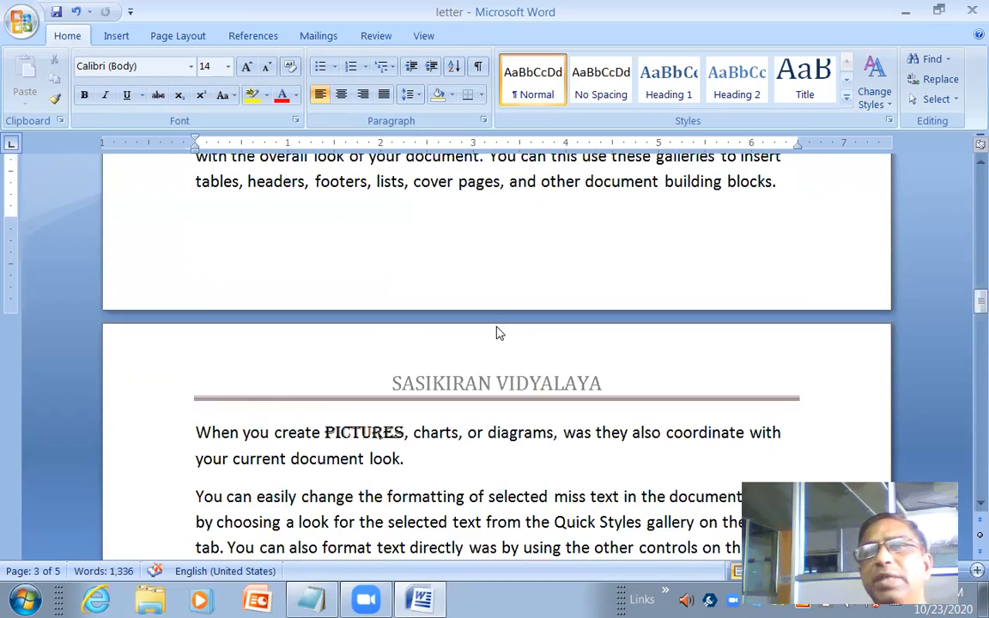
scroll(497, 327, up, 15)
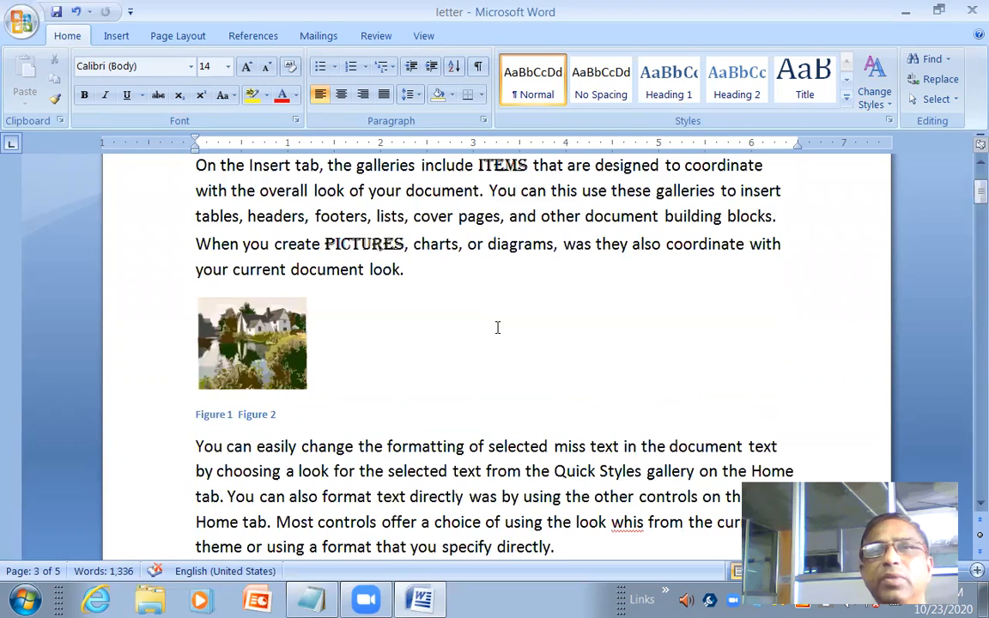
Insert the built-in Alphabet footer in the document
click(126, 42)
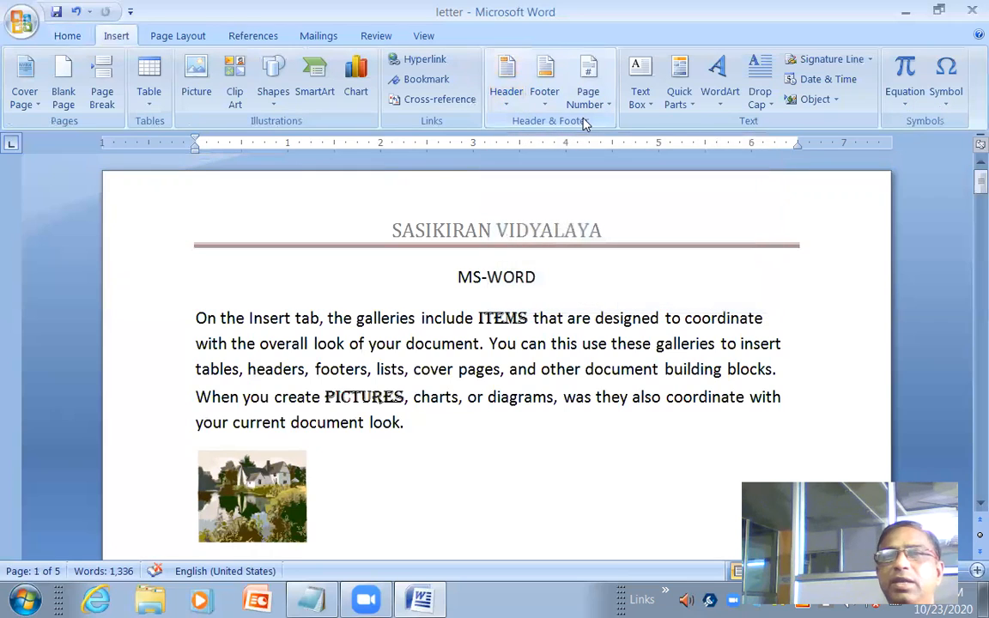
click(537, 94)
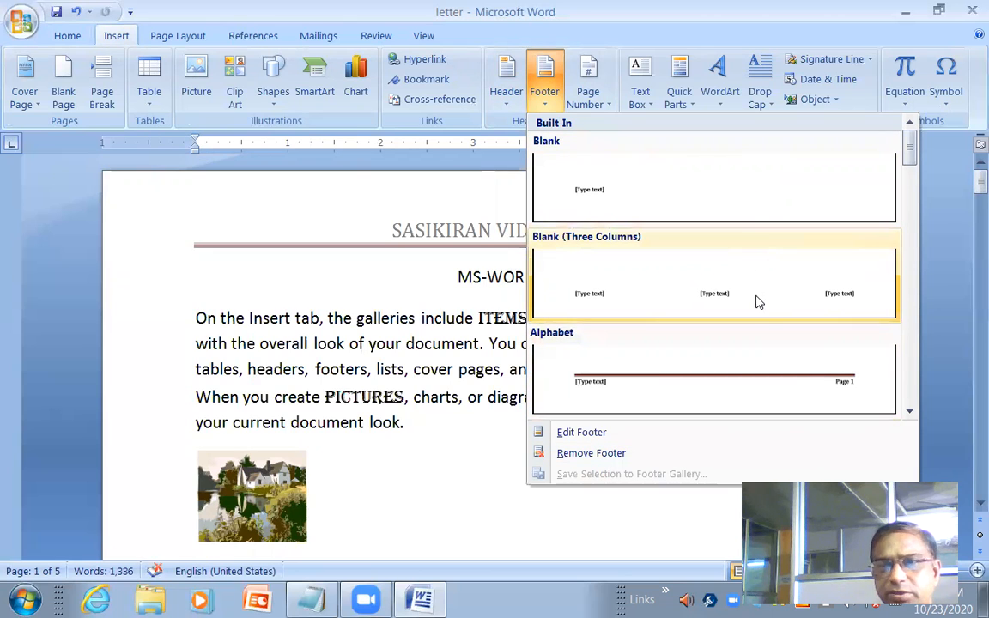
click(772, 378)
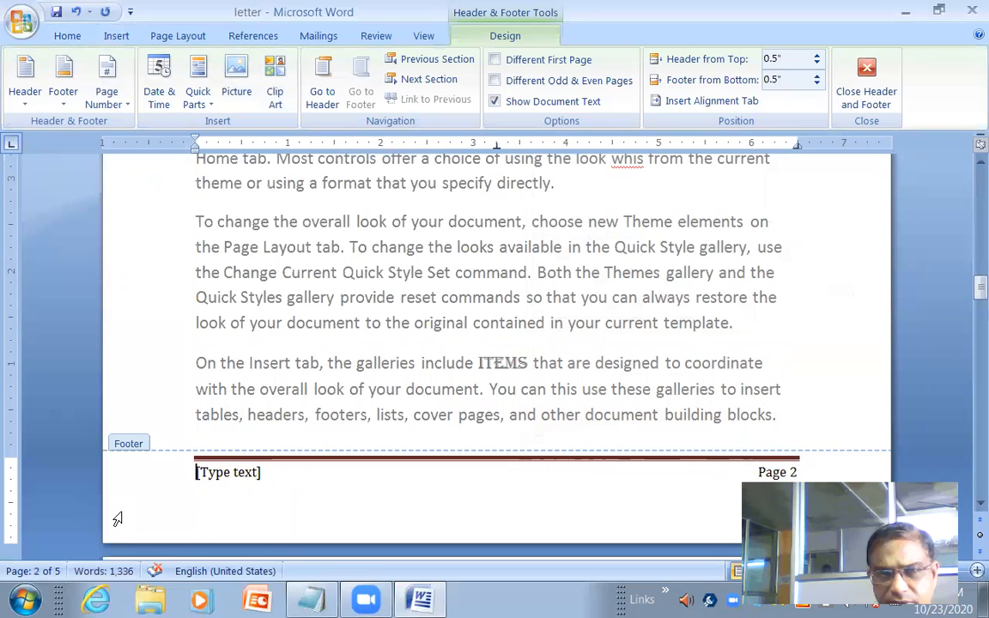
Replace the footer's placeholder text with "MS-WORD", leave footer editing, and return to the first page
click(242, 472)
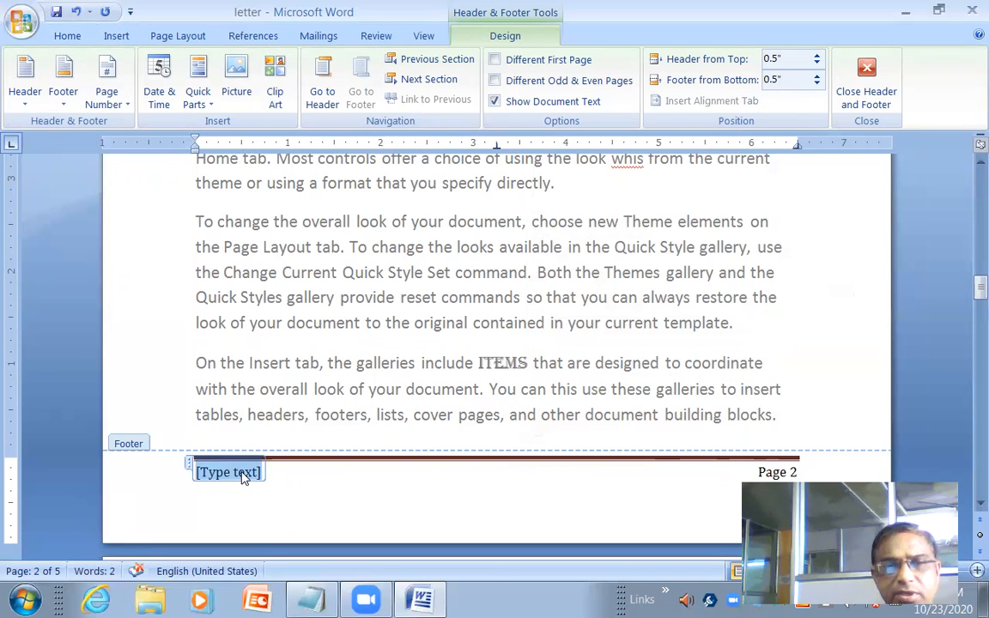
text(MS-WORD)
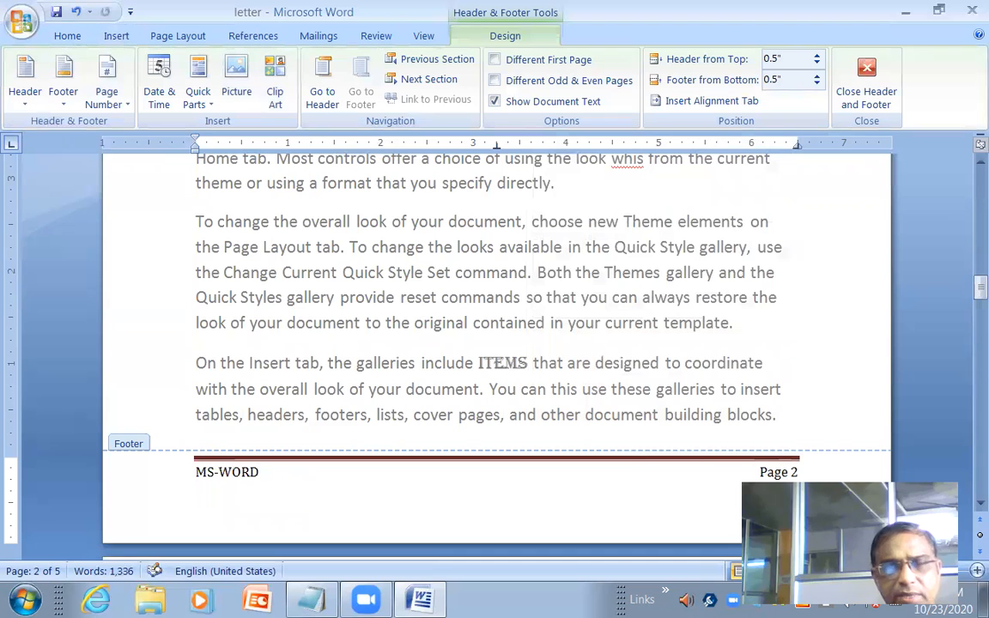
click(861, 93)
scroll(284, 294, up, 12)
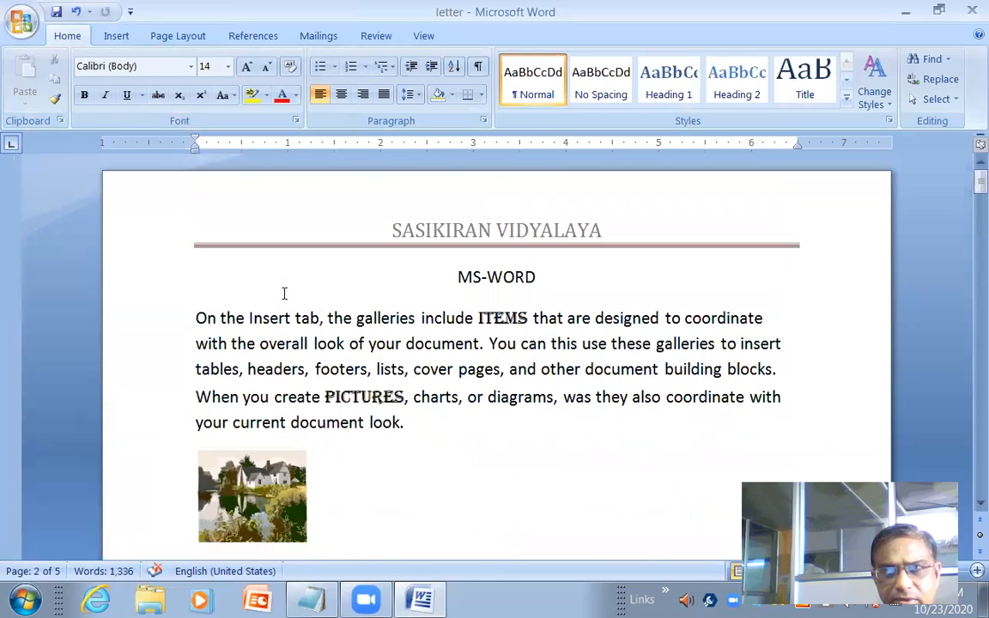
Examine the MS-WORD footer and its page number on the first three pages of the document
scroll(518, 258, down, 15)
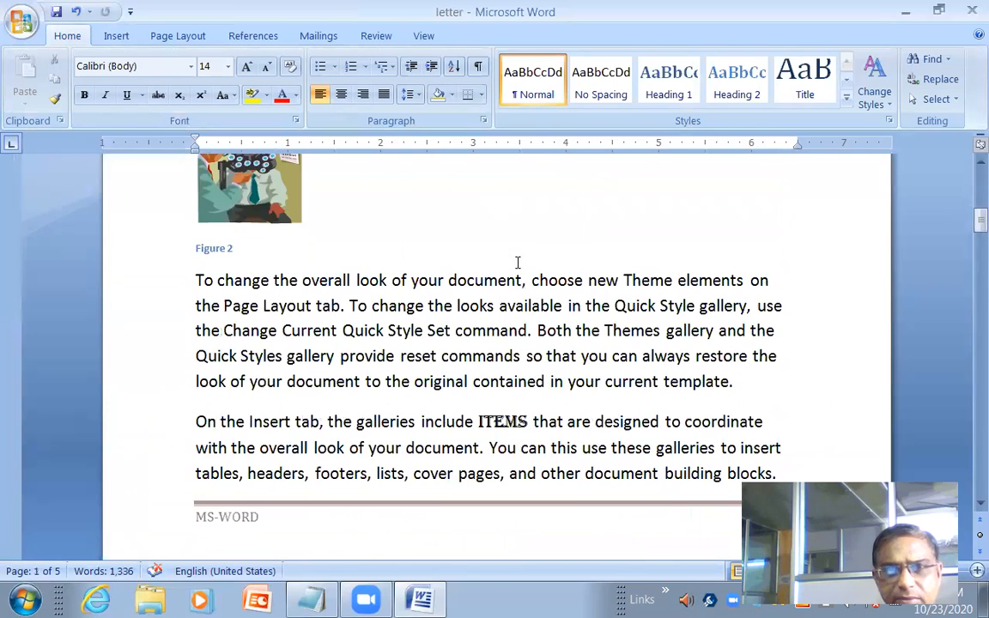
scroll(518, 262, down, 4)
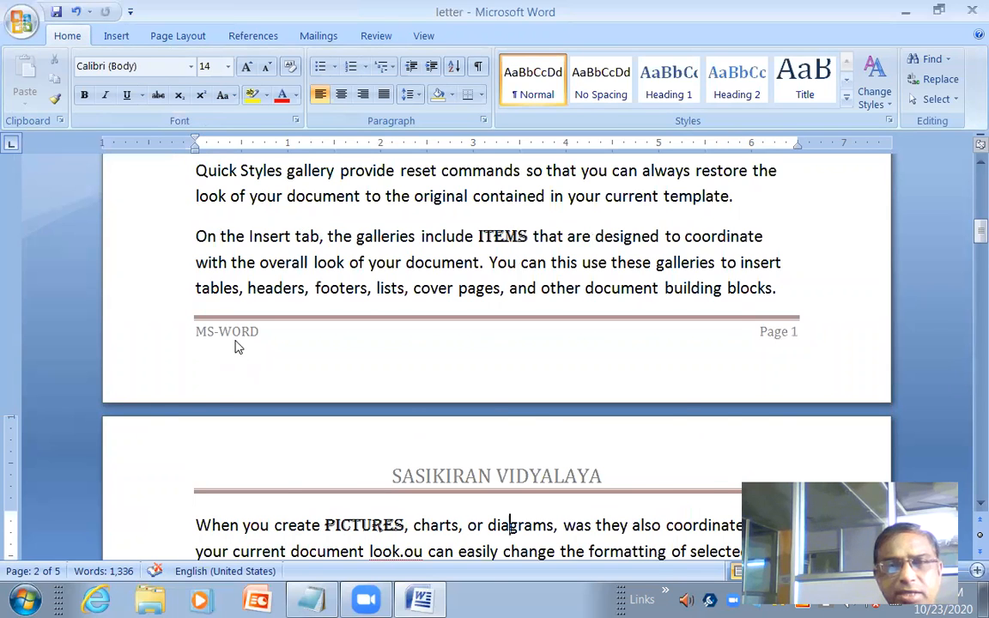
scroll(239, 347, down, 3)
scroll(240, 354, down, 3)
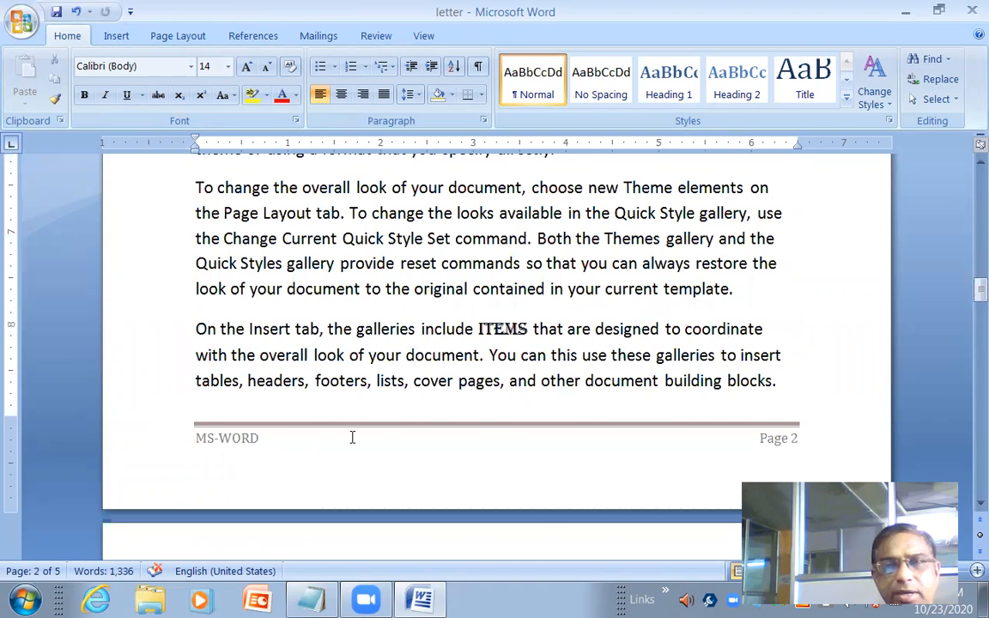
scroll(352, 438, down, 12)
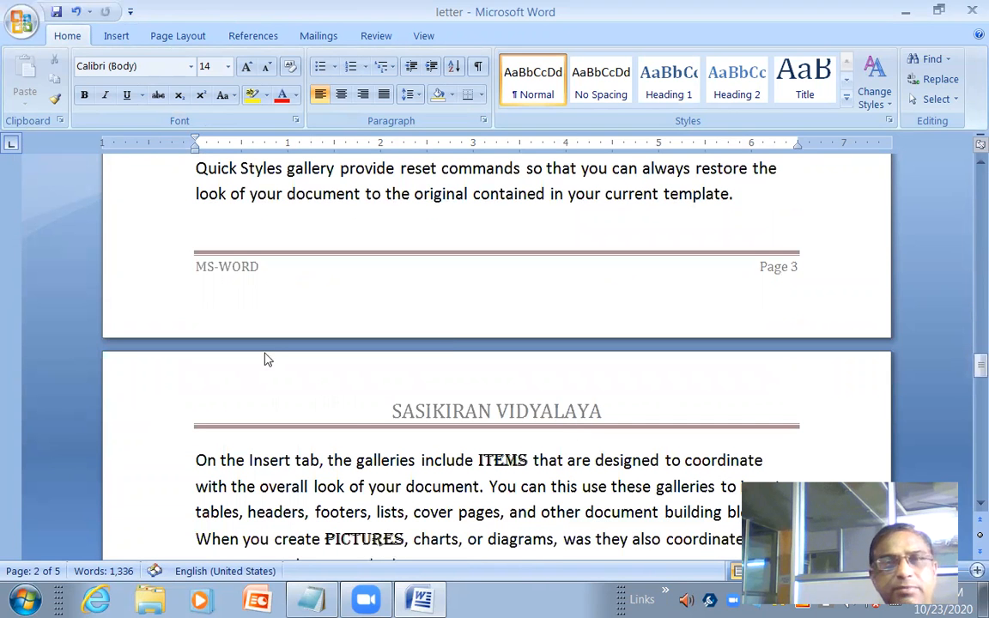
scroll(265, 354, up, 10)
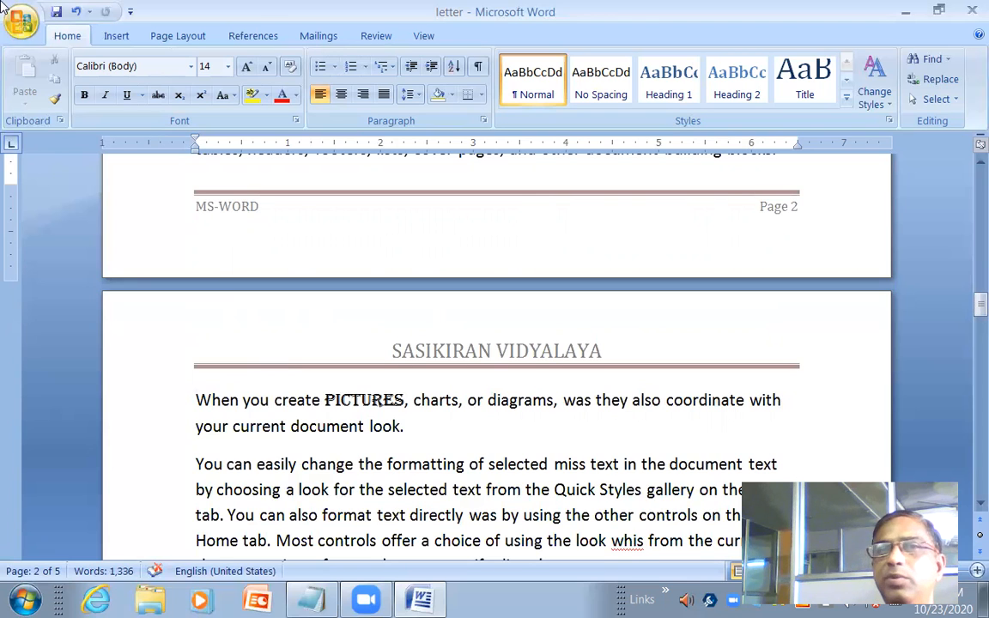
Examine the page number placement options, including the built-in styles for the page margins
click(120, 39)
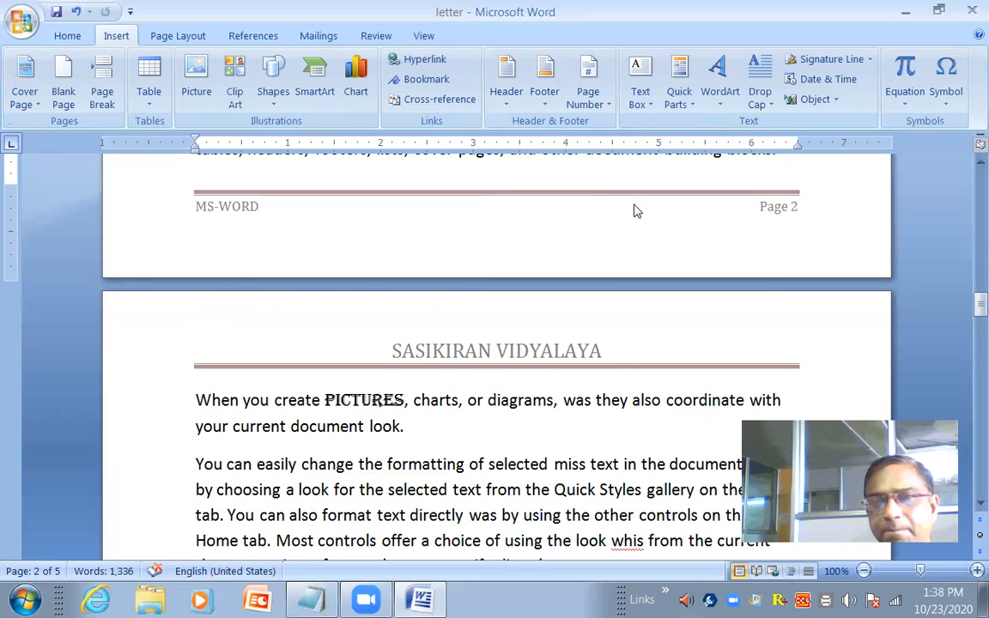
click(601, 103)
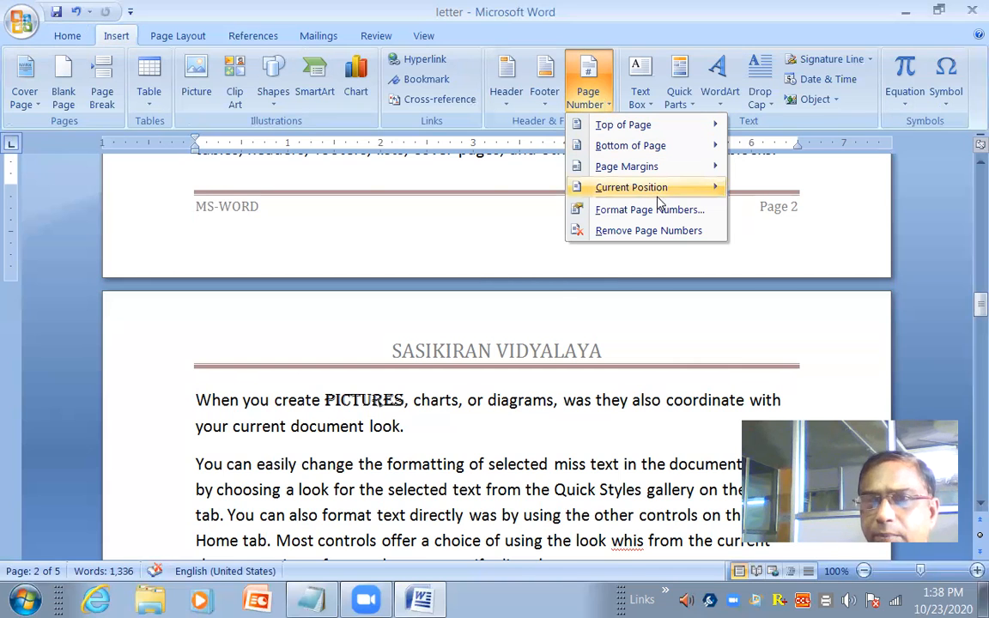
mouse_move(662, 194)
mouse_move(667, 171)
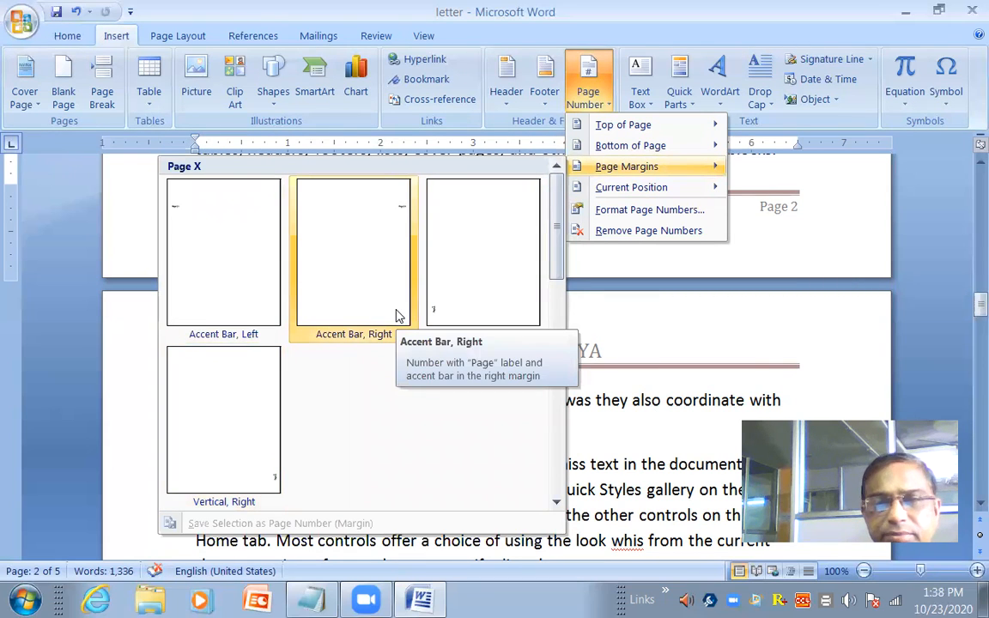
click(589, 86)
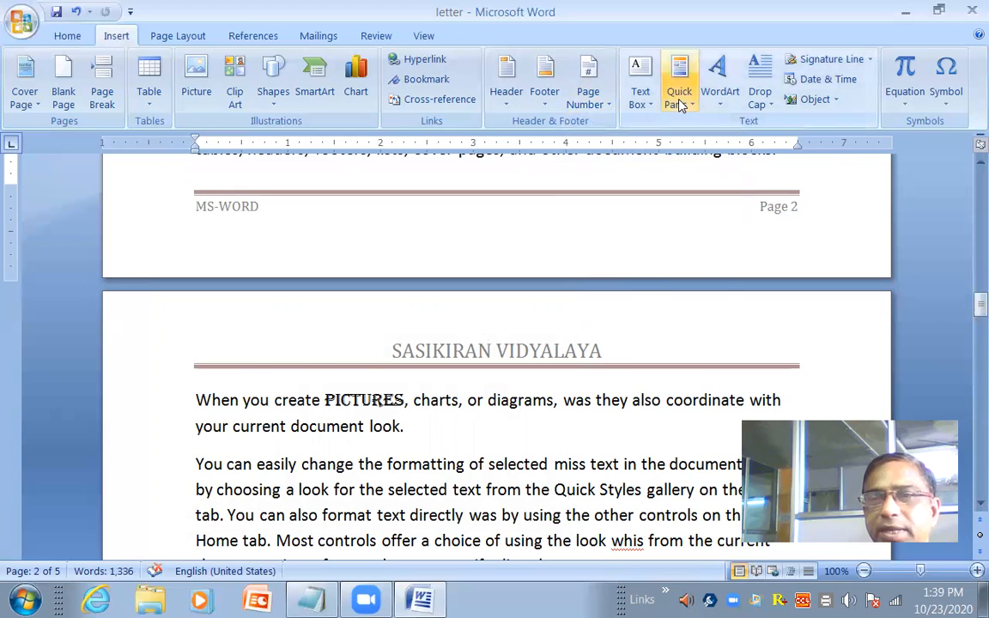
Insert the built-in Simple Text Box on page 2 and move it down so it overlaps both paragraphs
double_click(520, 306)
scroll(518, 305, up, 2)
scroll(506, 304, down, 1)
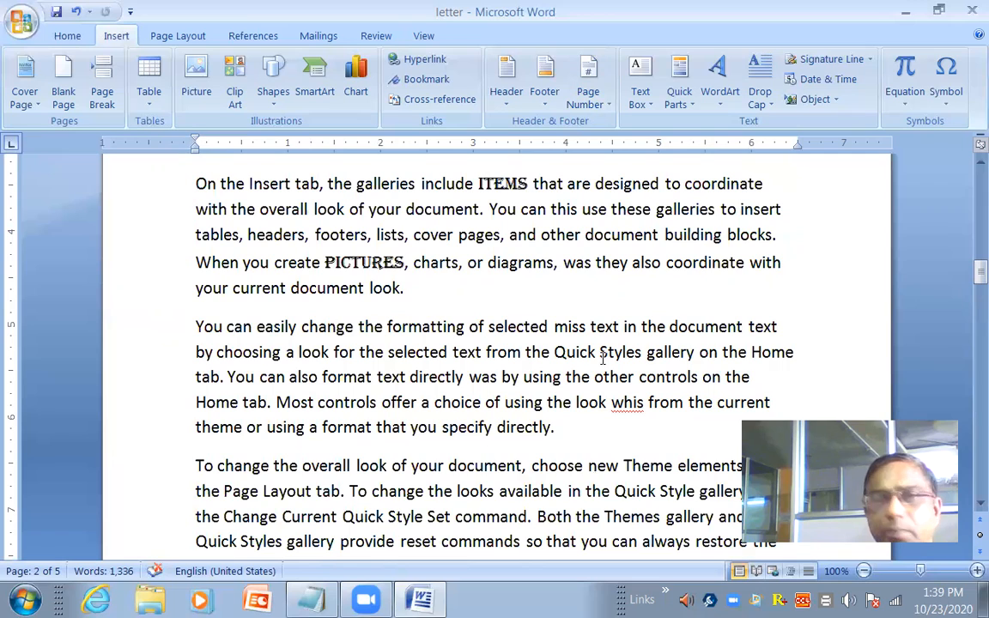
click(650, 108)
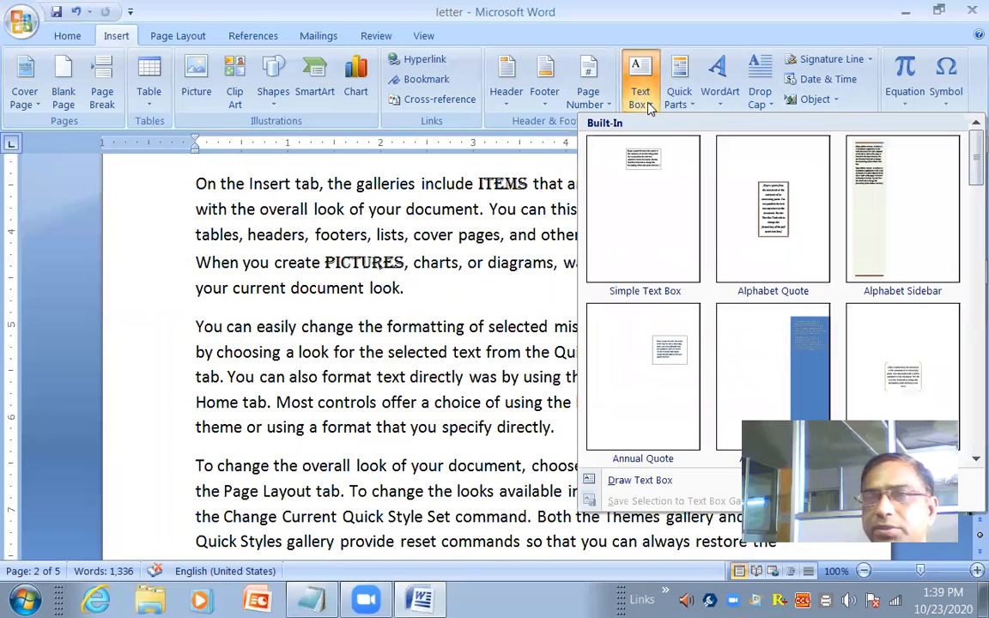
click(659, 169)
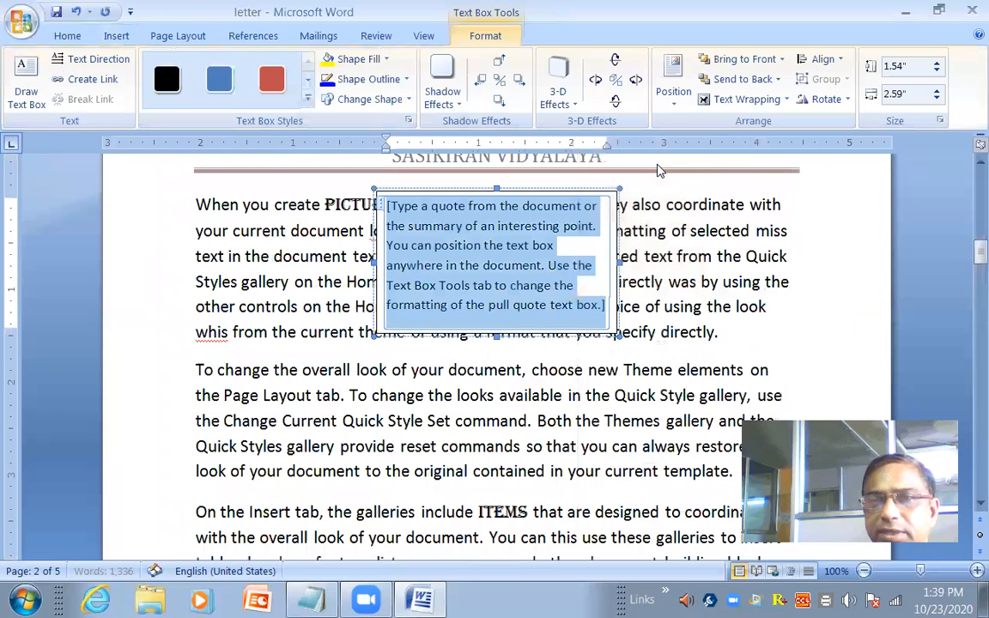
drag(560, 189, 566, 263)
click(566, 349)
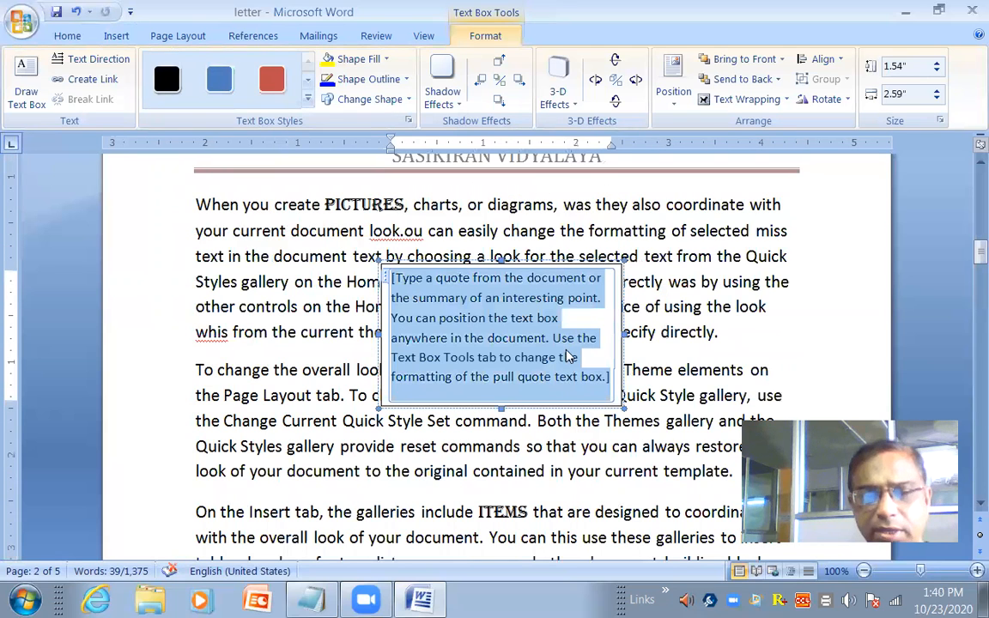
text(F KASDJF SDLKFJ S)
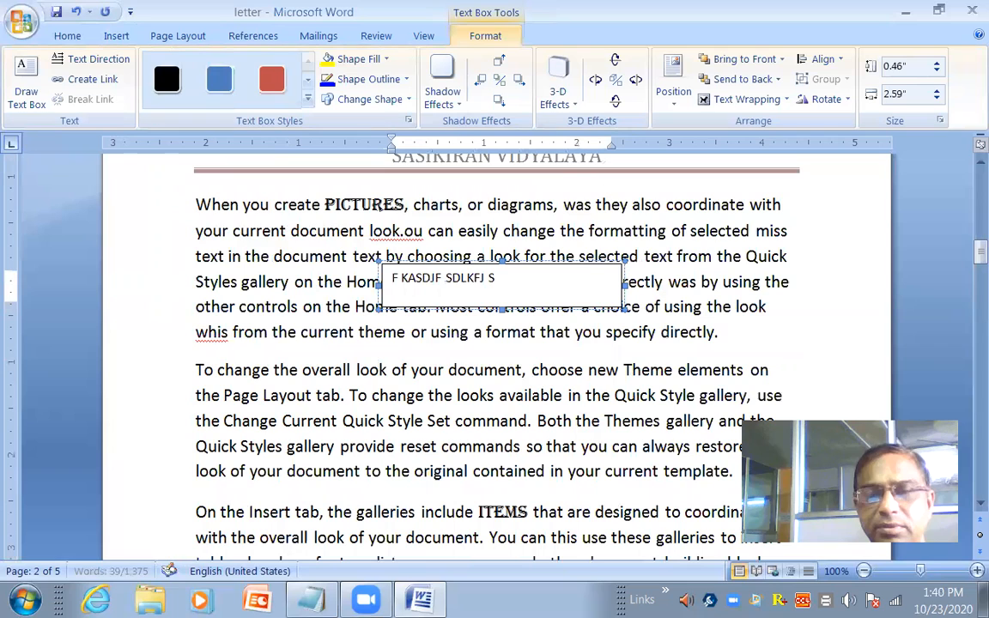
key(BackSpace)
key(BackSpace)
key(BackSpace)
key(BackSpace)
key(BackSpace)
key(BackSpace)
key(BackSpace)
key(BackSpace)
key(BackSpace)
key(BackSpace)
key(BackSpace)
key(BackSpace)
key(BackSpace)
key(BackSpace)
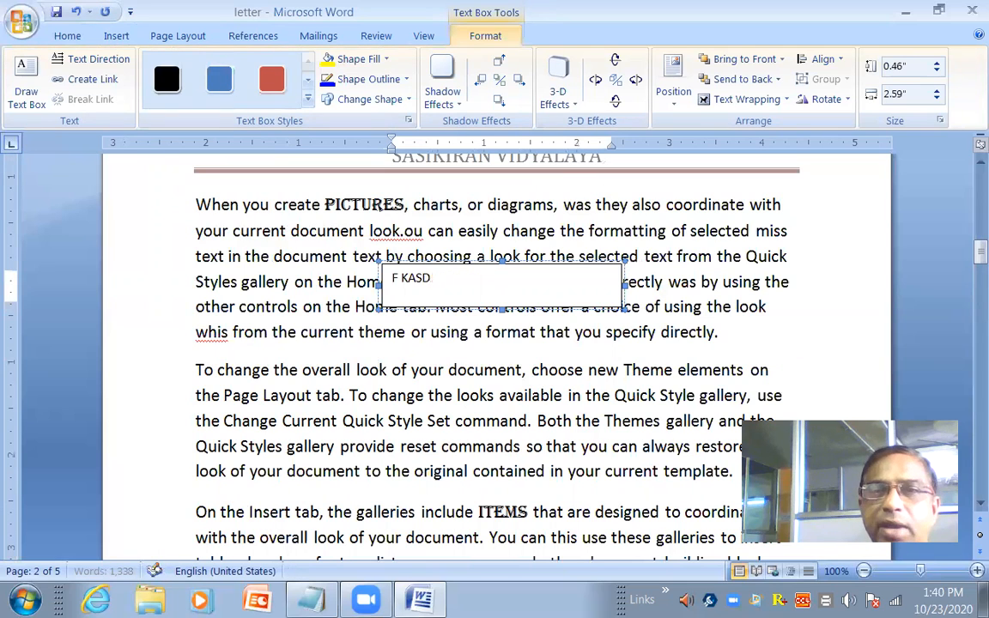
key(BackSpace)
Fill the text box with four lines of filler text starting with "Sad" and ending with "aslk fj asdlkfj"
text(Sad flsdkf)
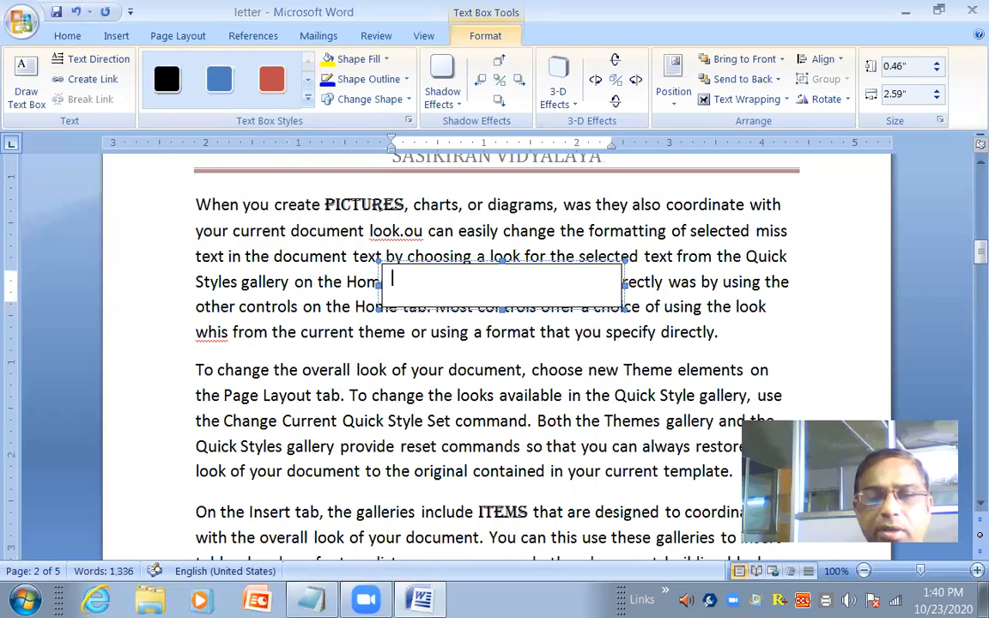
text(sdafjksdfjlk sdjflskadfj sladkfj lsdkfj)
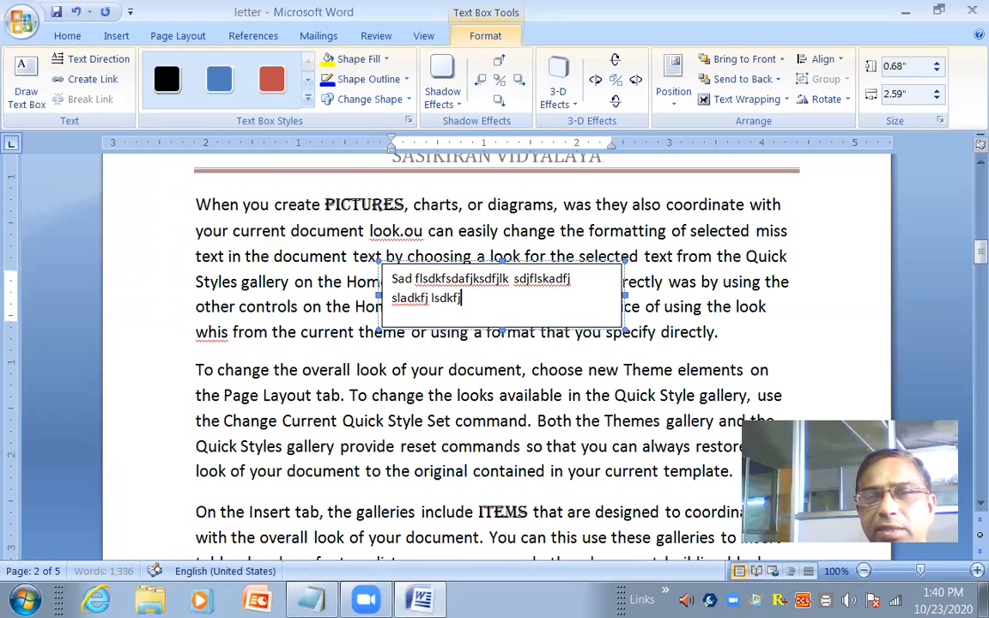
text( lskdfj lasd flaksdfj laksdfj laksdf jsladkfj lsdkafj sadl)
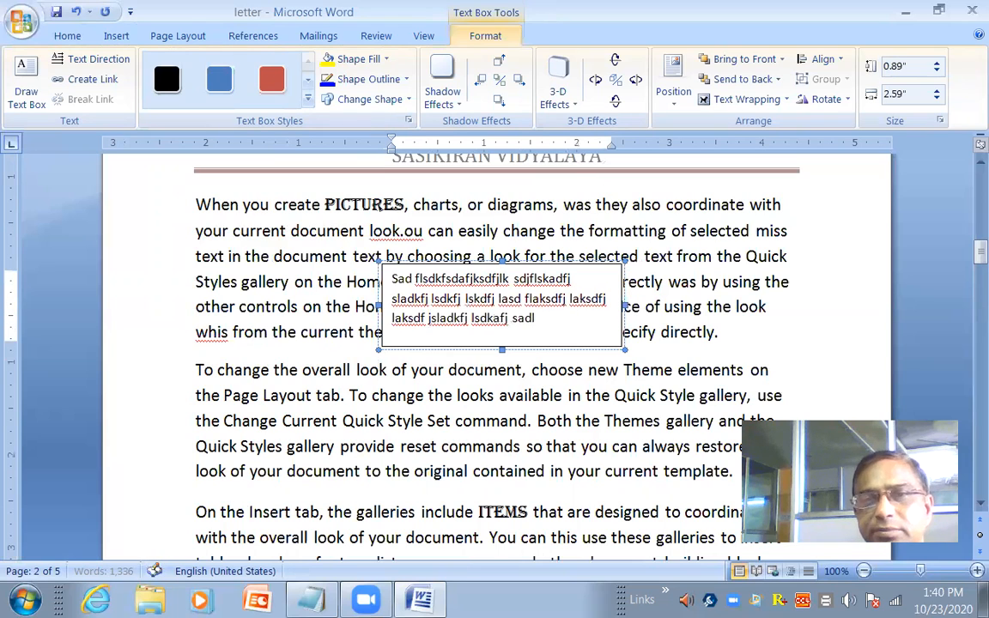
text(kfjsldkafjlksadkfjlaskdfjlksdfj sdf)
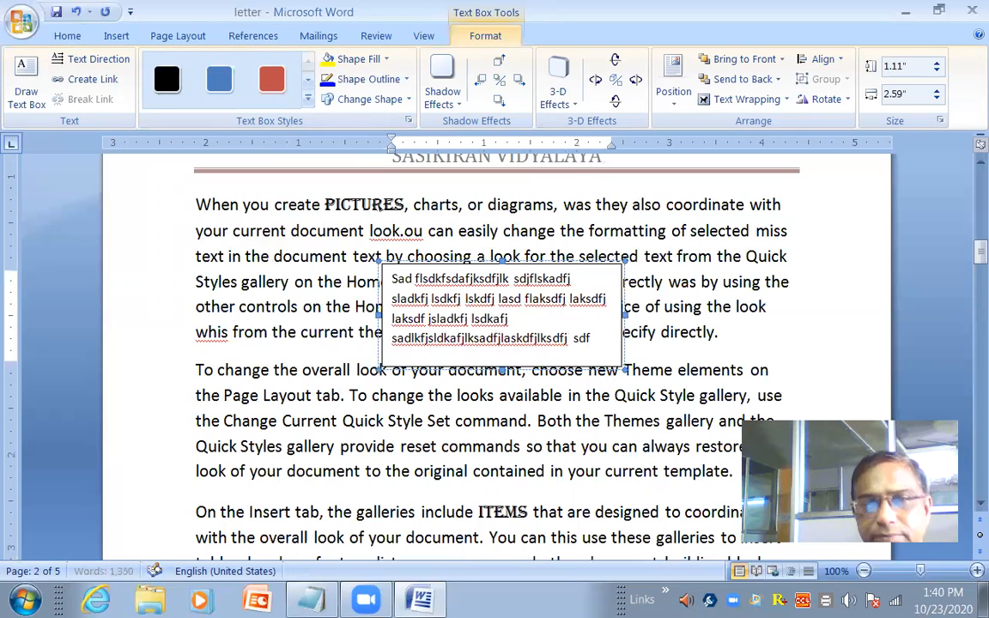
key(BackSpace)
key(BackSpace)
key(BackSpace)
key(BackSpace)
key(BackSpace)
key(BackSpace)
key(BackSpace)
key(BackSpace)
key(BackSpace)
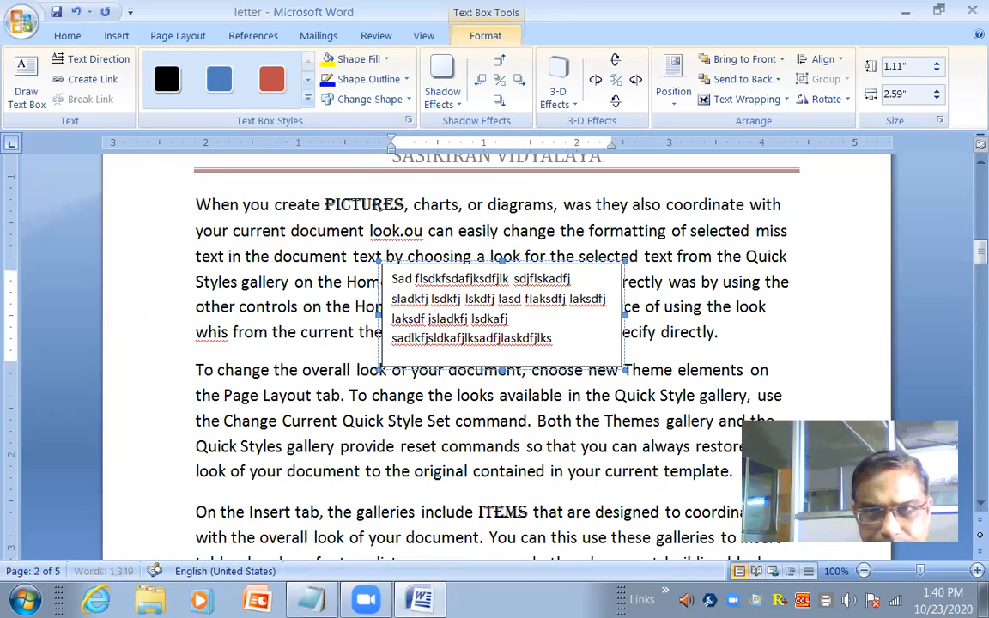
key(BackSpace)
key(BackSpace)
key(BackSpace)
key(BackSpace)
key(BackSpace)
key(BackSpace)
key(BackSpace)
key(BackSpace)
key(BackSpace)
key(BackSpace)
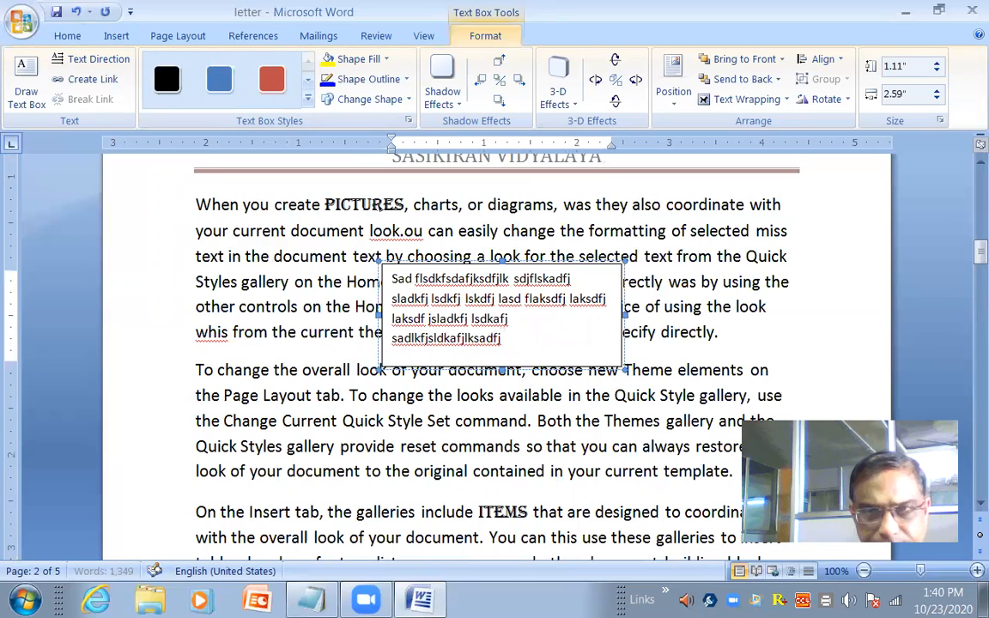
key(BackSpace)
key(BackSpace)
key(BackSpace)
text(asdf)
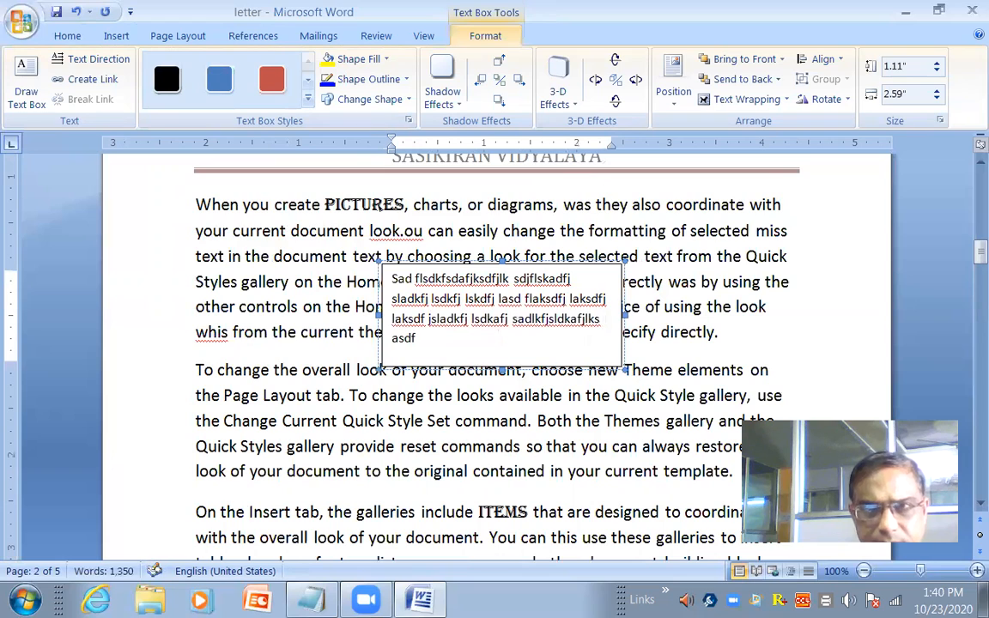
text( aslfkj lsdkf aslk fj asdlkfj)
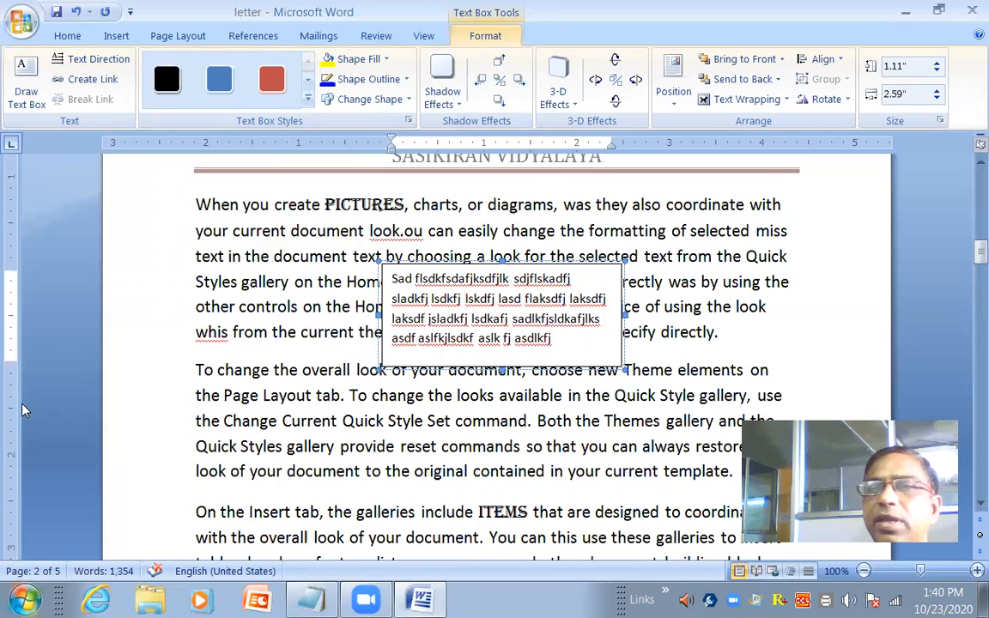
Move the text box slightly right and up, and narrow it to about 2.01" wide
click(557, 401)
drag(540, 266, 591, 250)
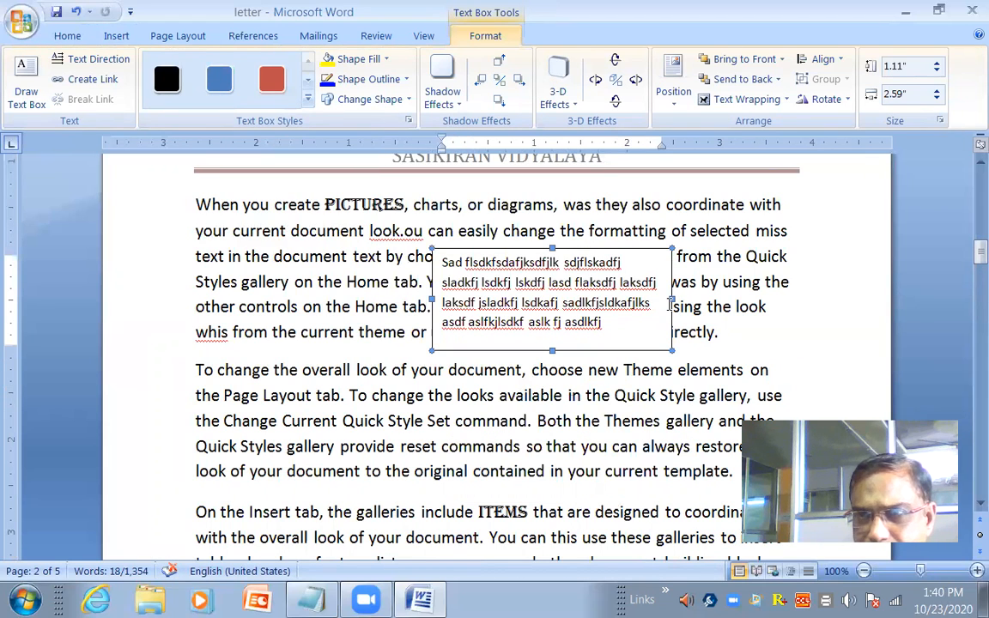
drag(673, 300, 619, 305)
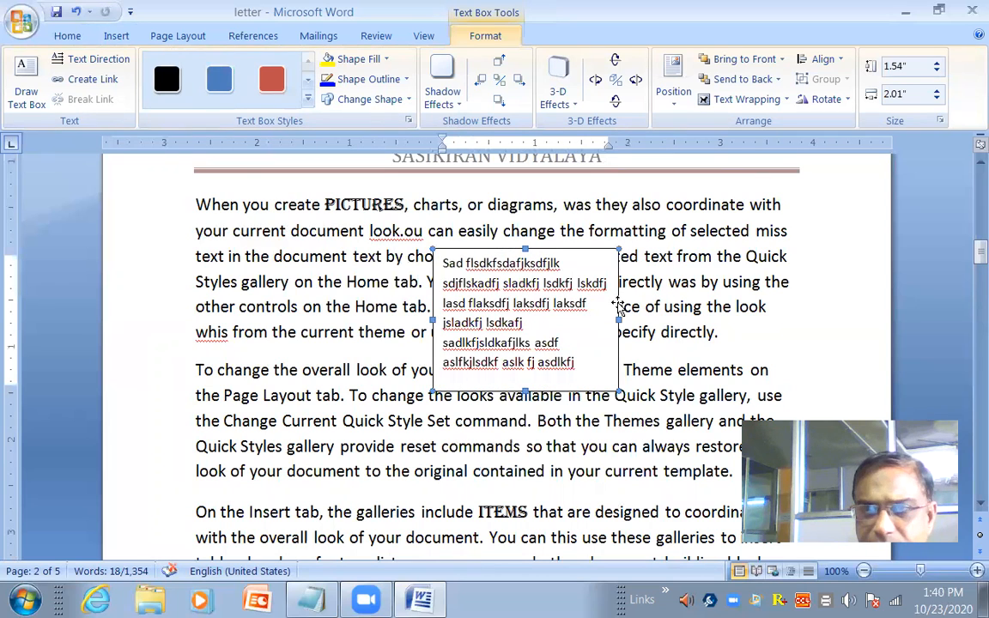
Move the text box onto the "To change the overall look" paragraph and set its text wrapping to Square
click(557, 265)
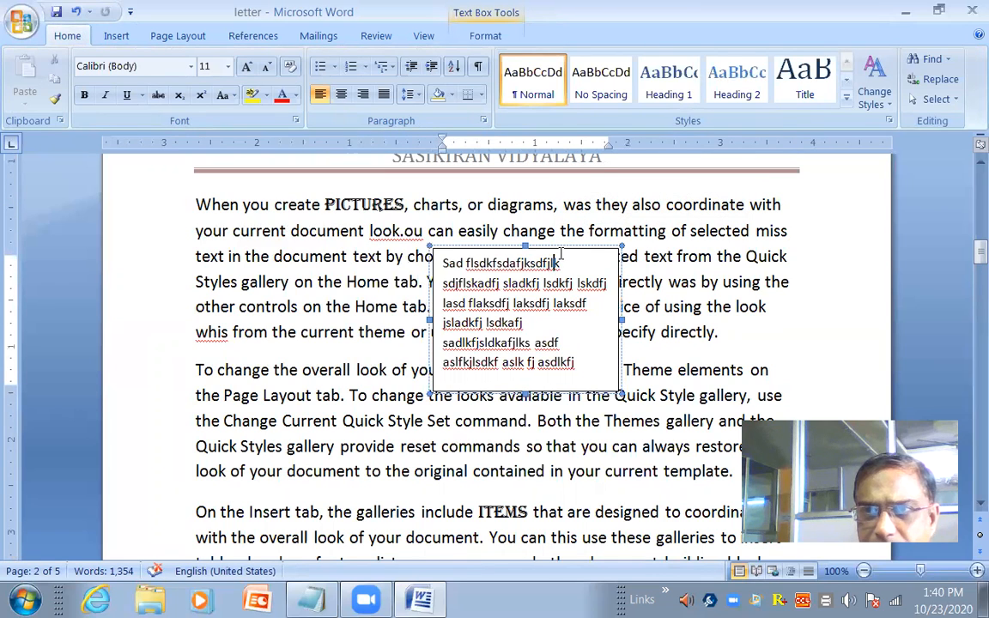
drag(562, 257, 658, 389)
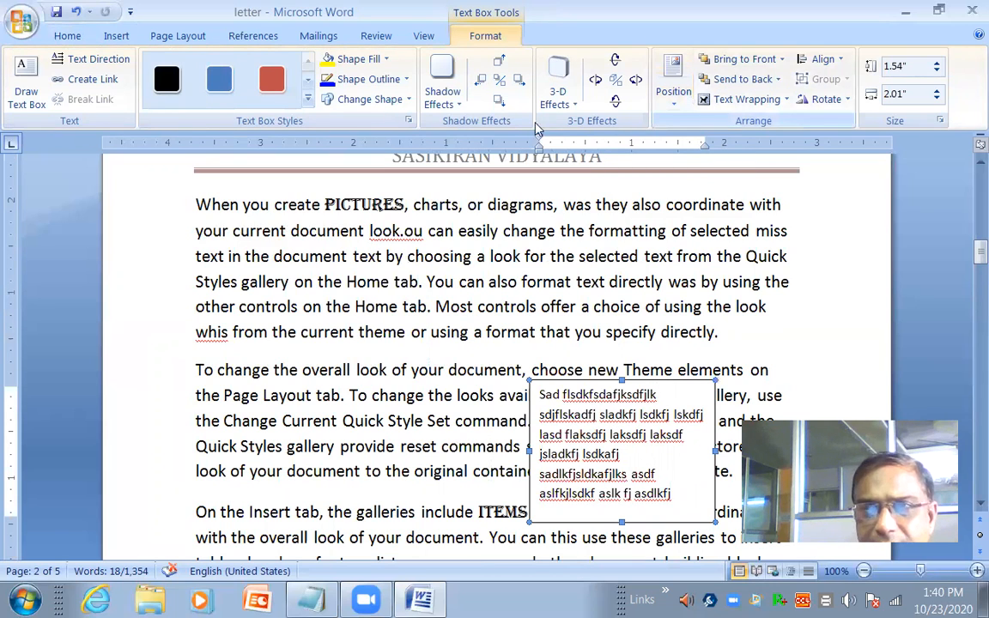
click(740, 101)
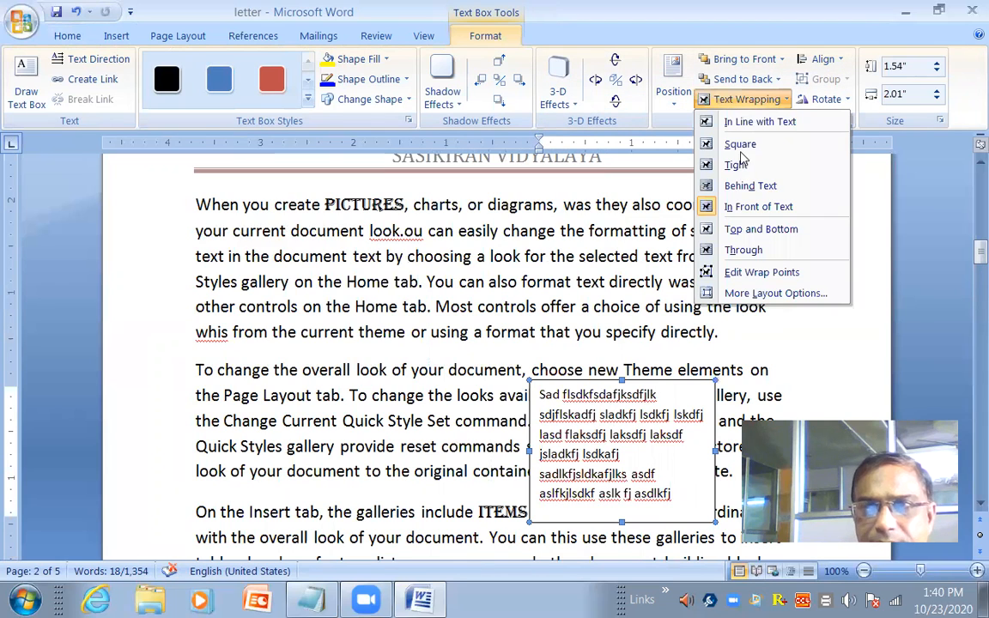
click(741, 151)
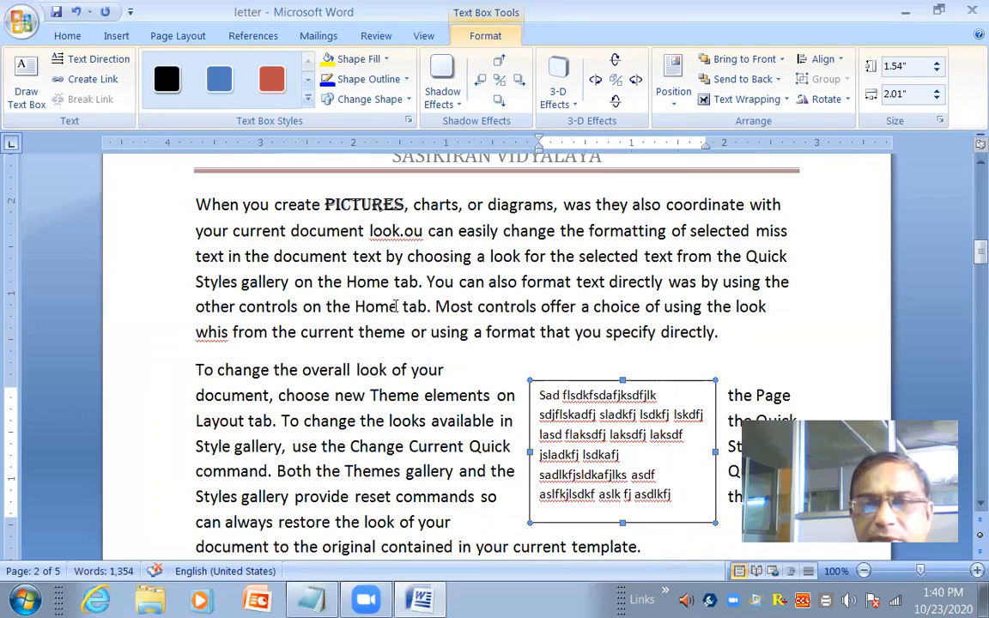
Replace all text in the text box with the eye-examination clip art and close the Clip Art pane
click(117, 39)
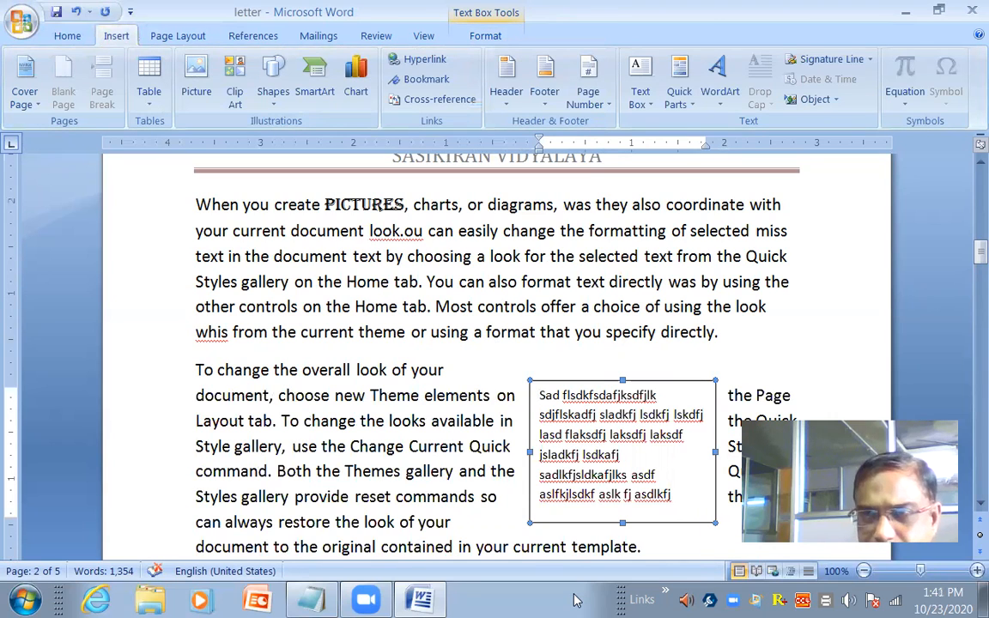
drag(681, 502, 552, 396)
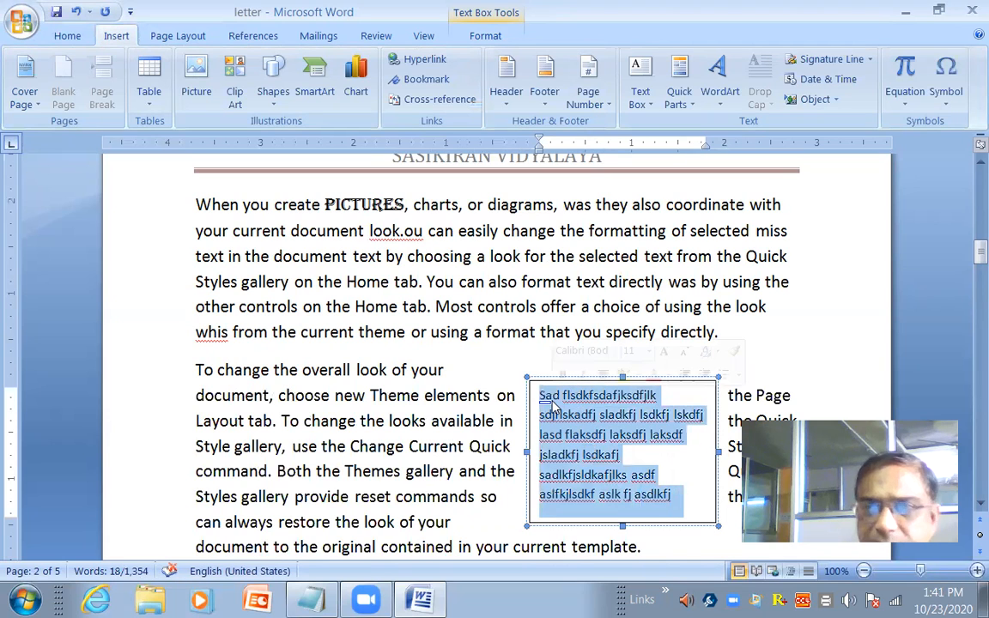
key(Delete)
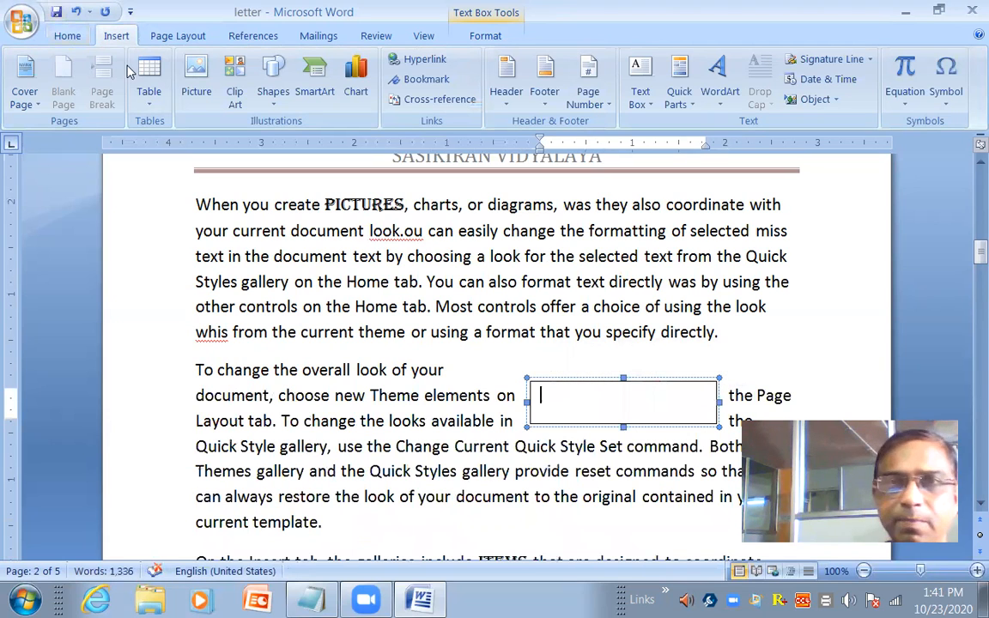
click(234, 84)
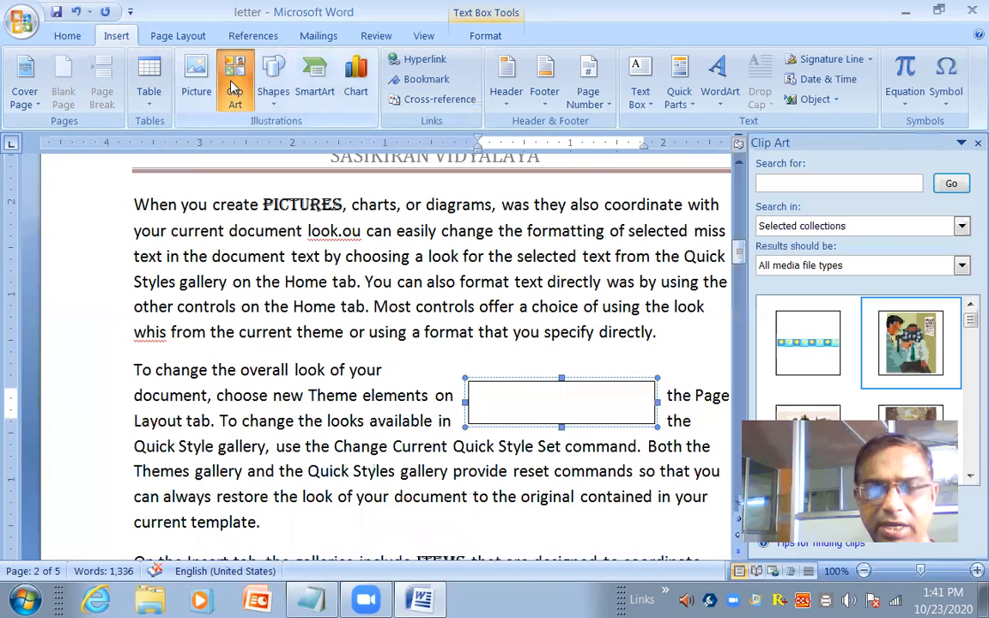
click(910, 344)
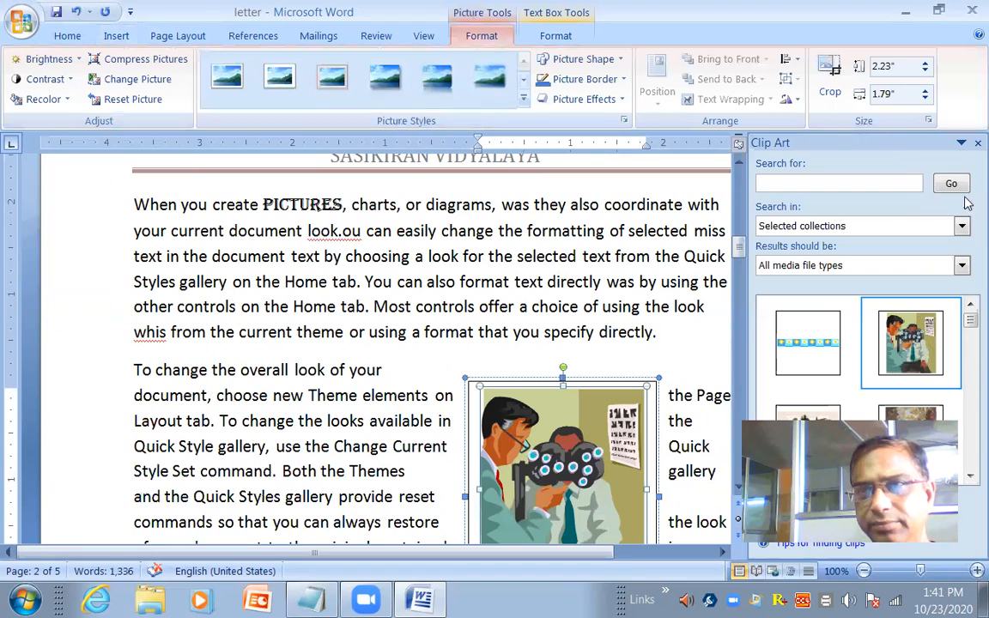
click(977, 144)
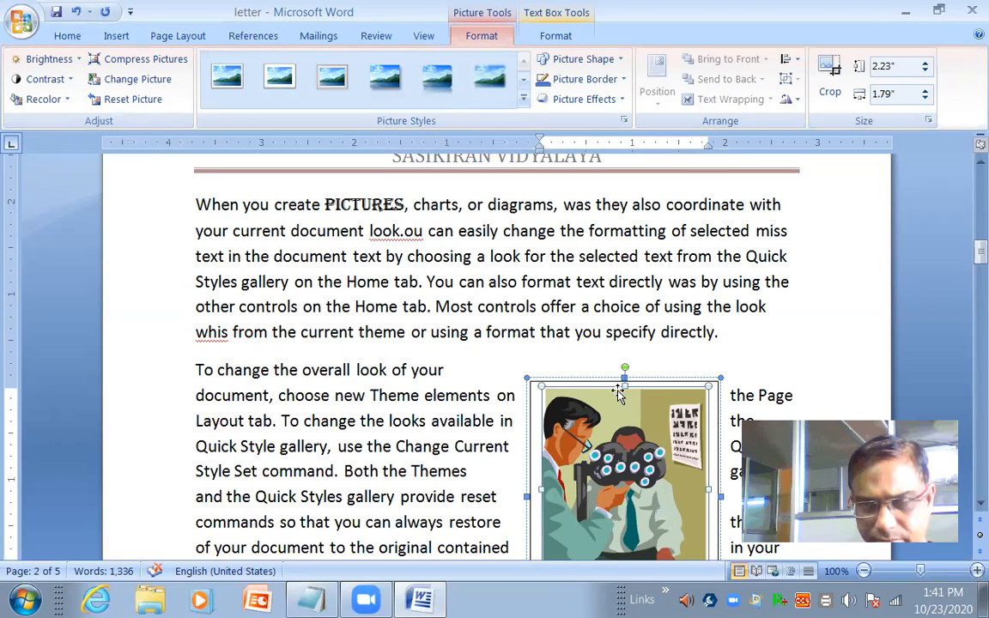
Reduce the clip art's height to about 1.53" and move its text box up onto the paragraph beginning "When you create"
drag(625, 386, 621, 452)
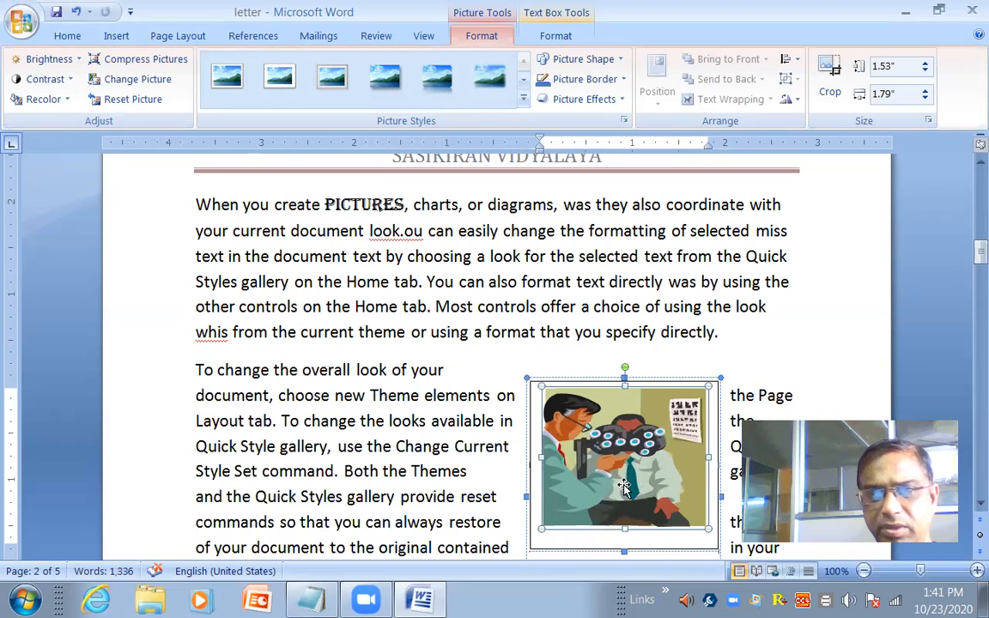
click(438, 497)
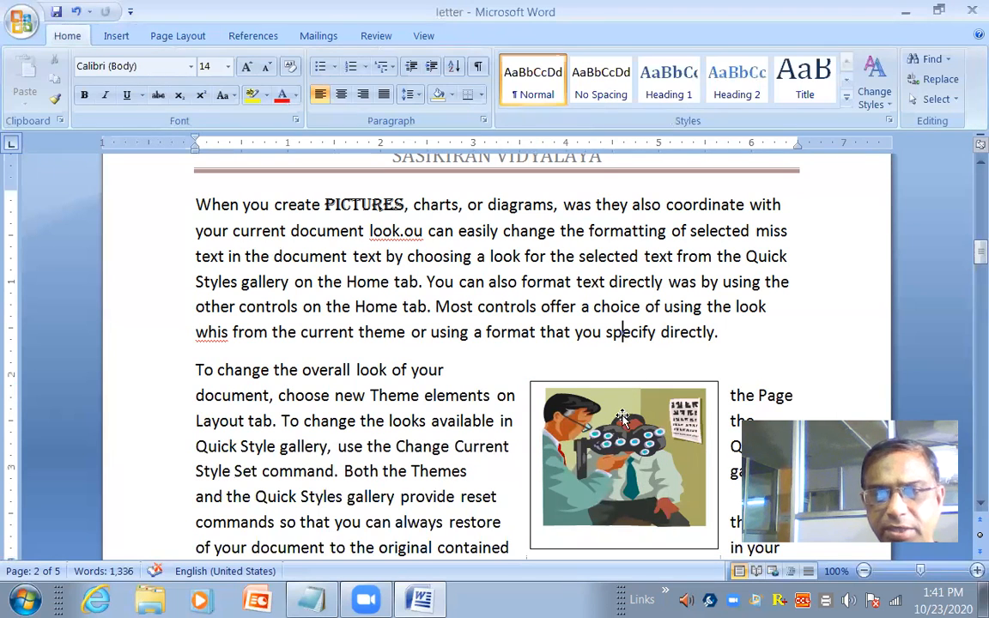
click(625, 385)
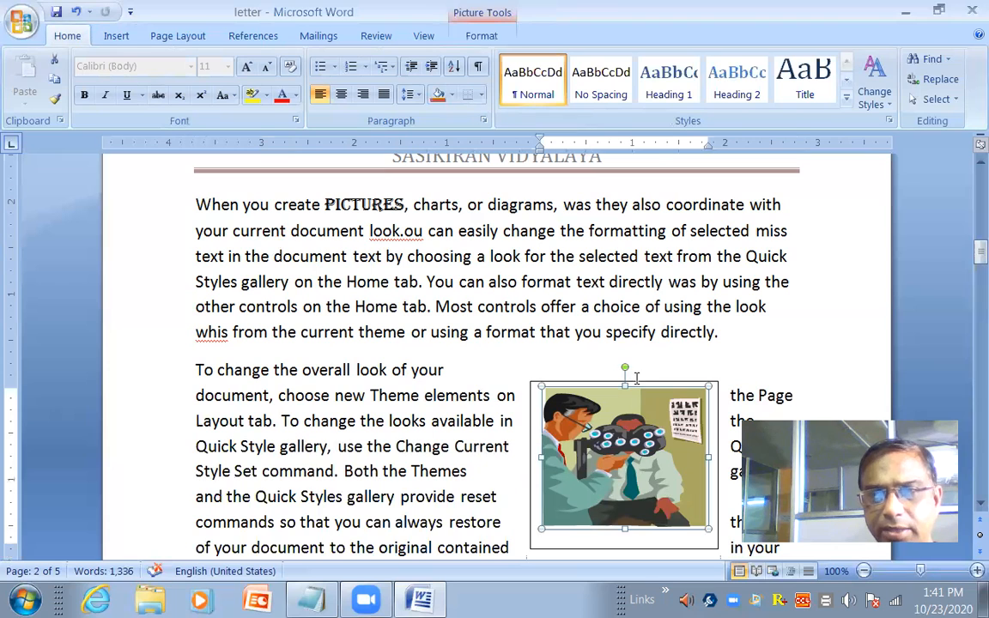
click(636, 378)
click(636, 382)
drag(636, 382, 589, 255)
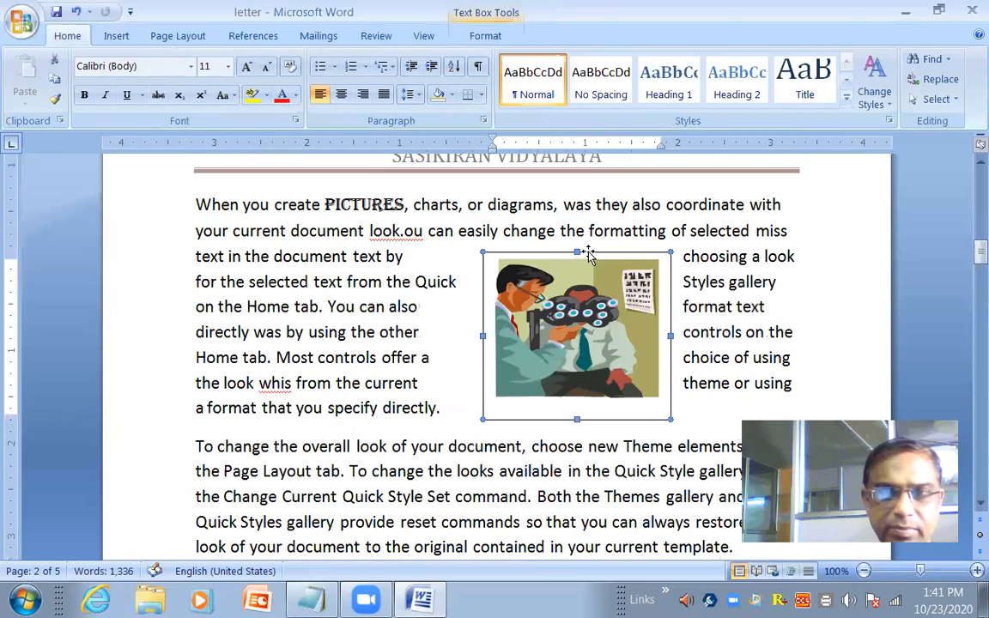
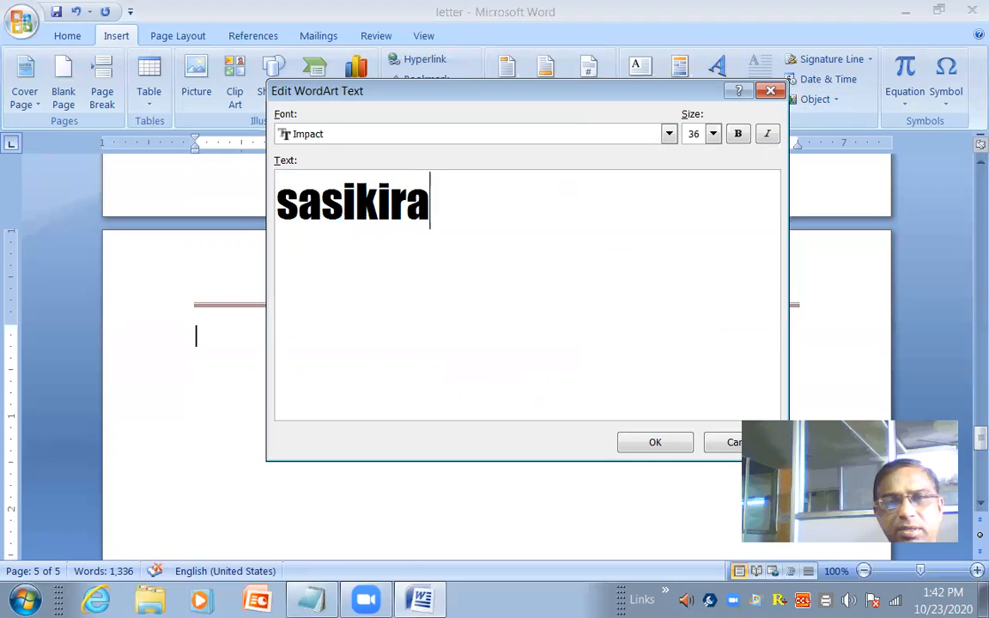
Insert WordArt reading "sasikiran vidyalaya" in Impact 36 on page 5 and enlarge it to about 2.45" by 5.27"
text(yalaya)
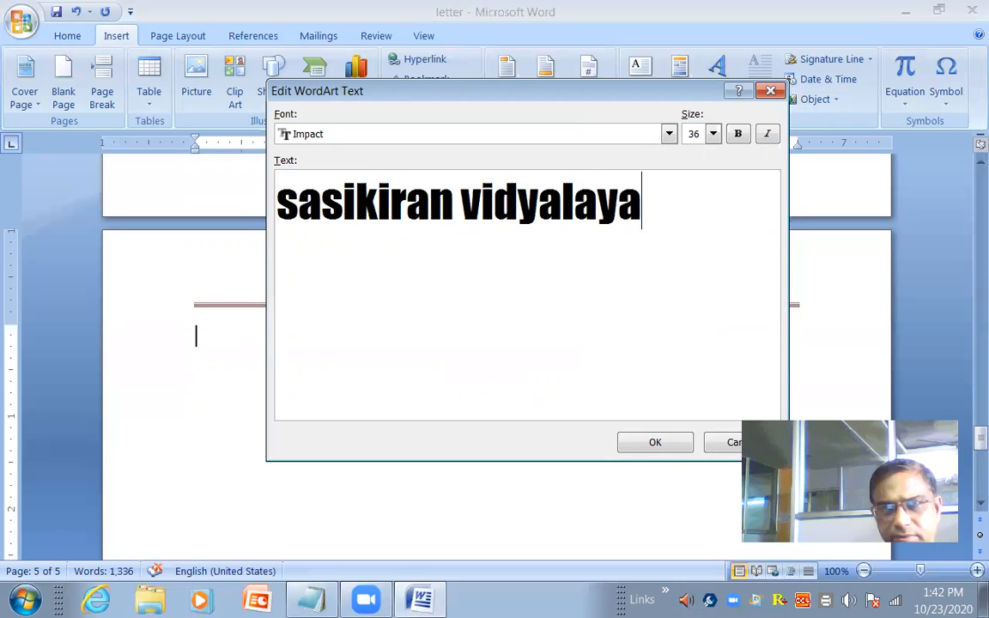
click(627, 442)
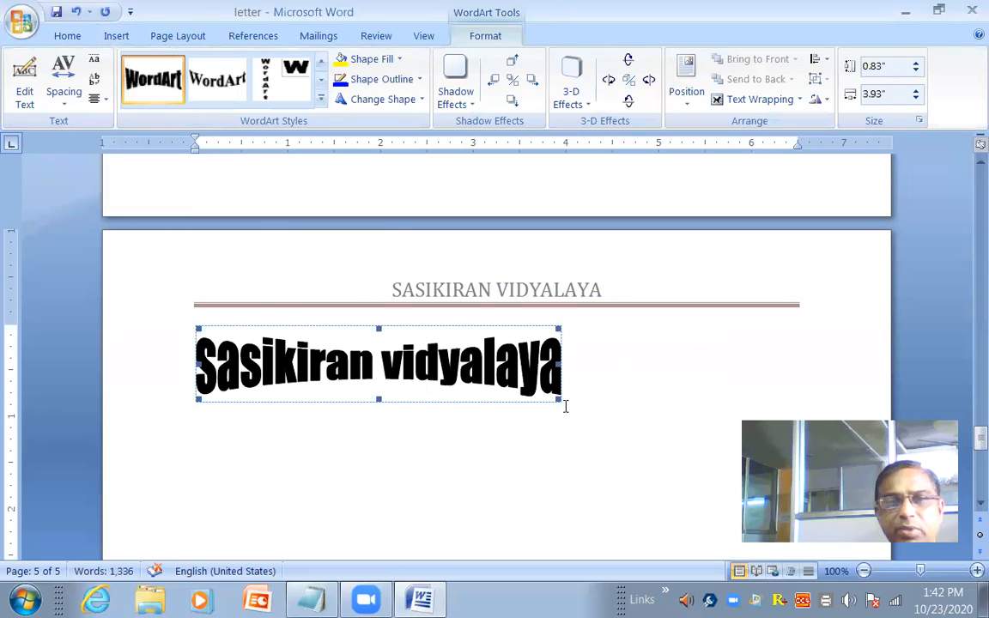
drag(555, 402, 678, 548)
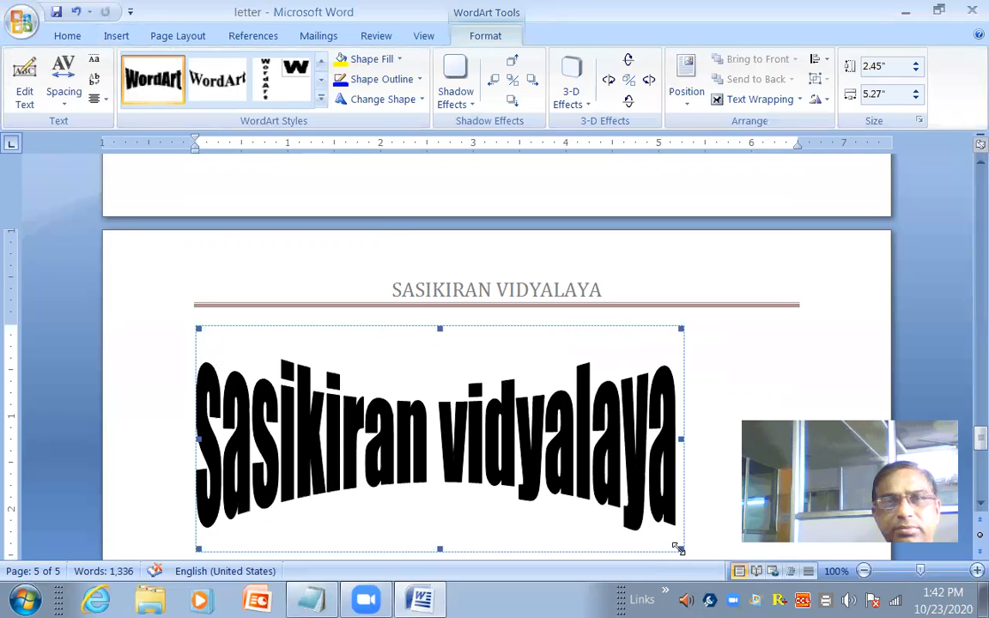
Fill the WordArt with standard yellow and apply the first Drop Shadow style
click(388, 59)
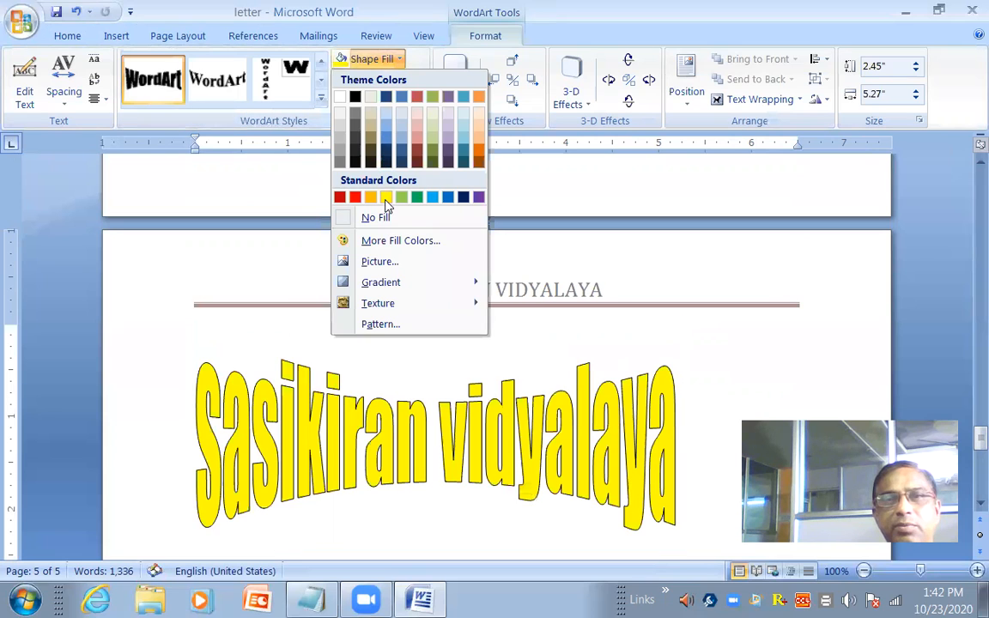
click(387, 198)
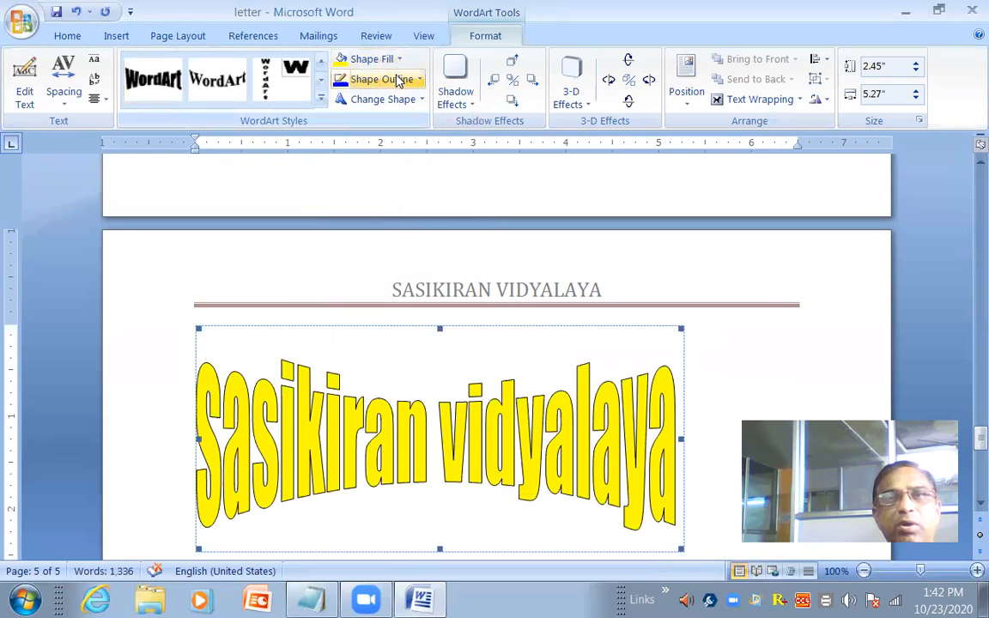
click(464, 100)
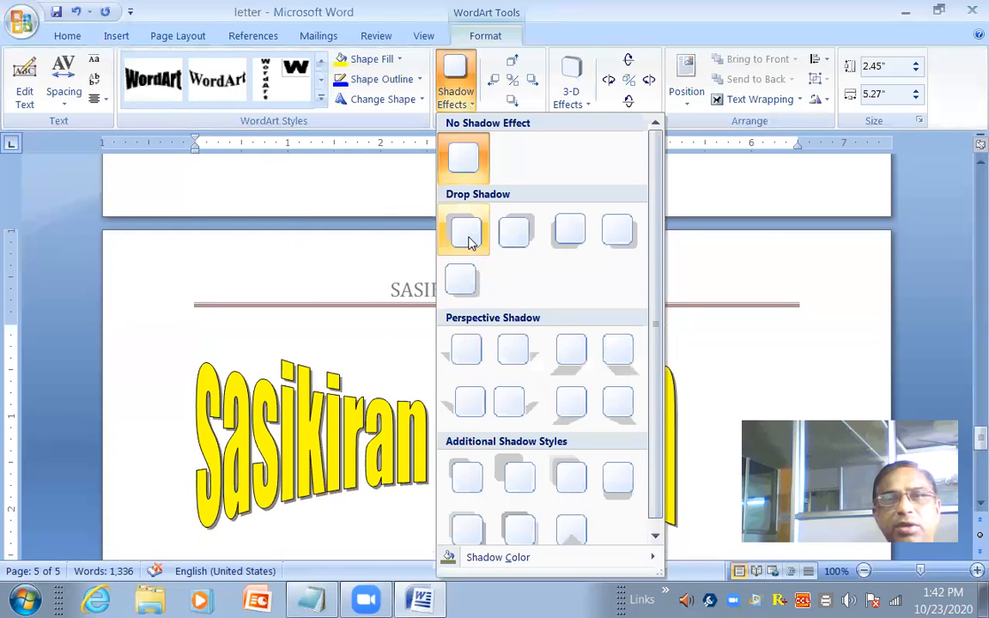
click(469, 235)
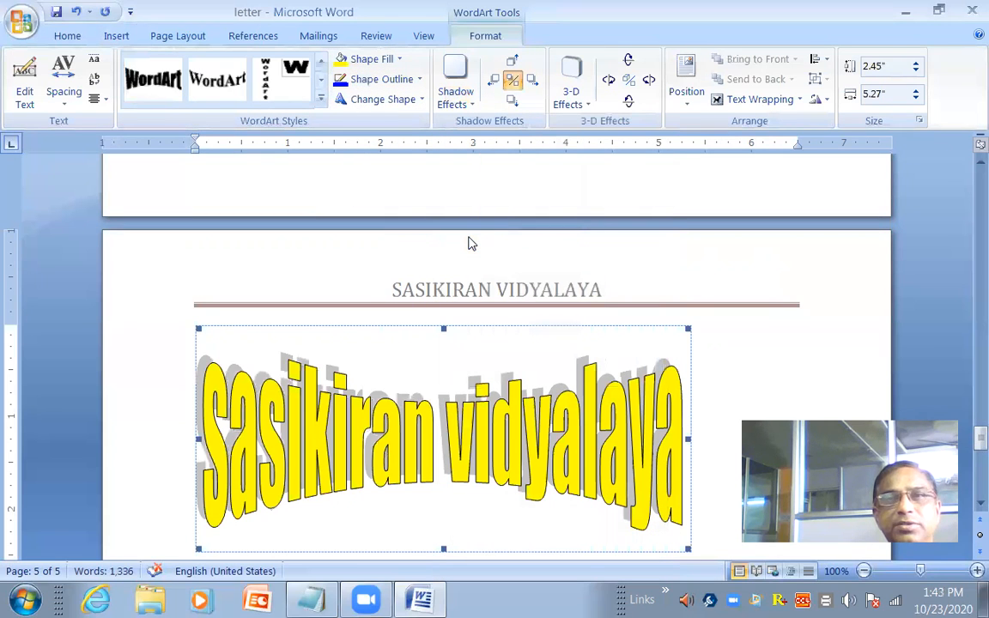
Apply the first Parallel 3-D effect to the WordArt, and delete the WordArt from page 5
click(582, 102)
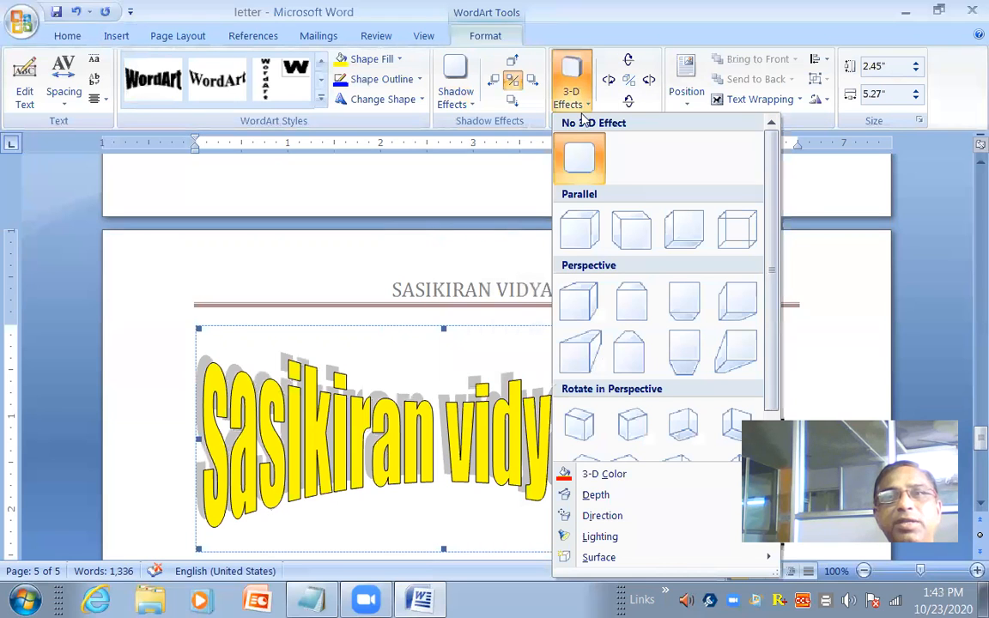
click(575, 225)
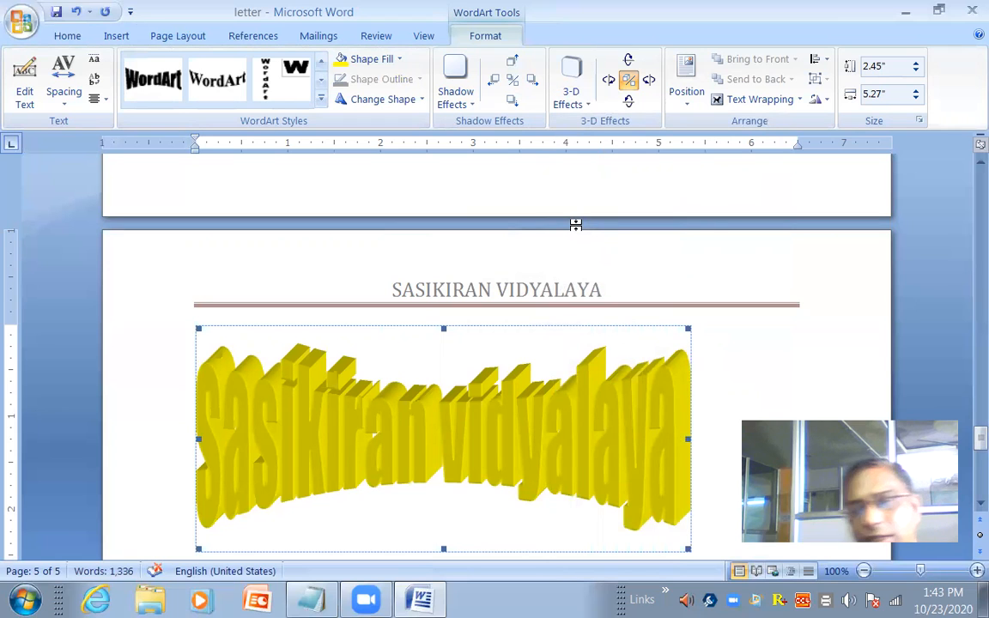
key(Delete)
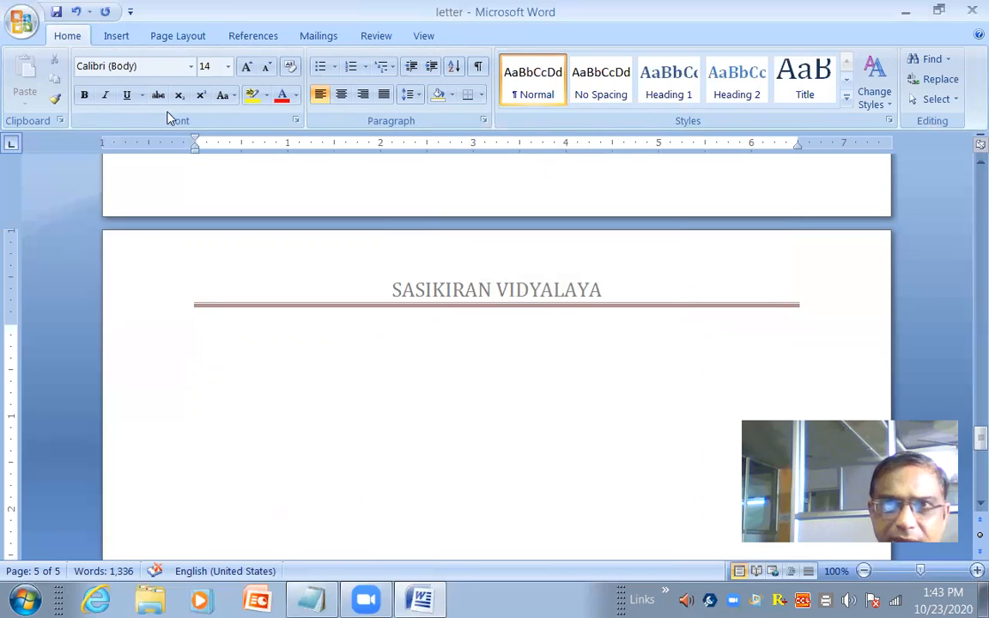
Preview the In margin drop cap on the opening paragraph under the MS-WORD title without applying it
click(116, 35)
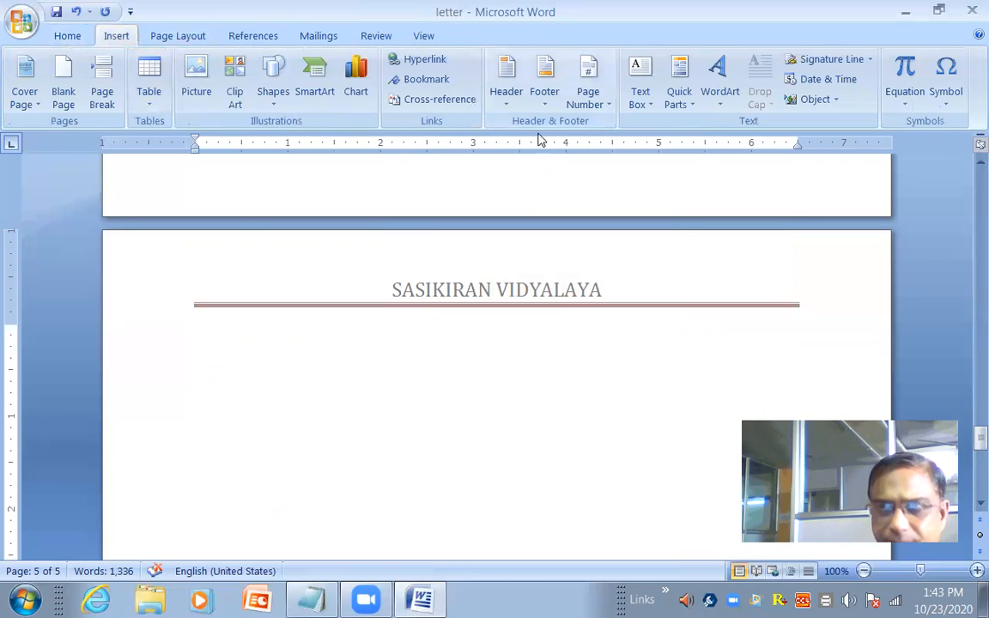
scroll(516, 395, up, 20)
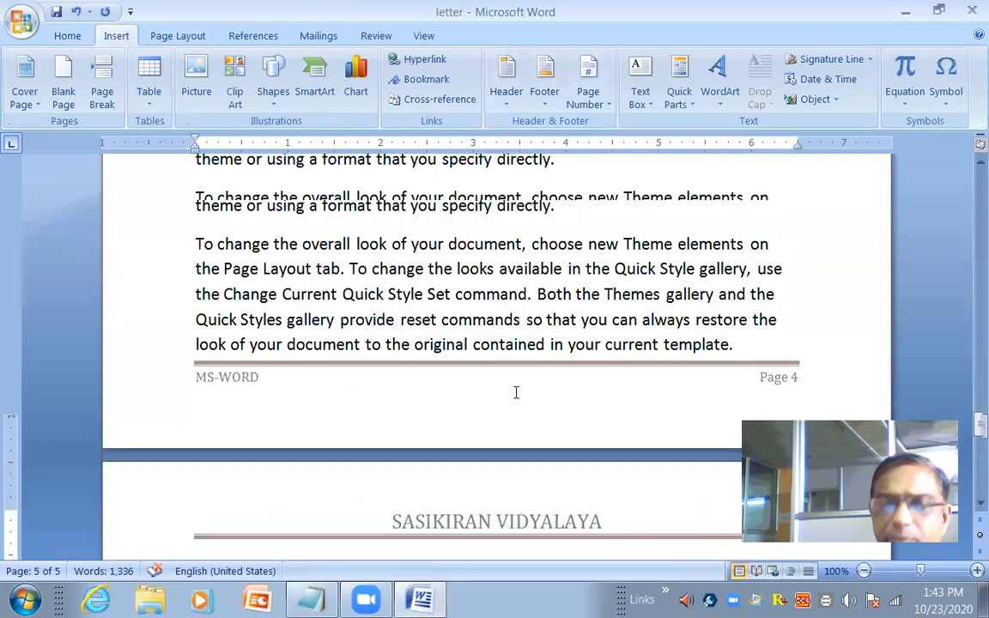
scroll(515, 393, up, 15)
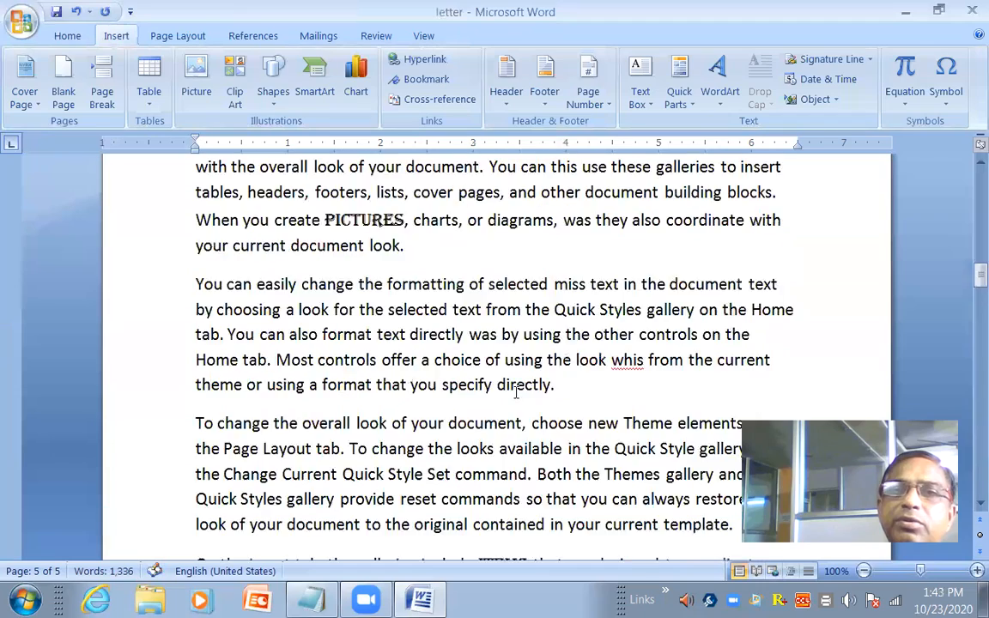
scroll(345, 378, up, 12)
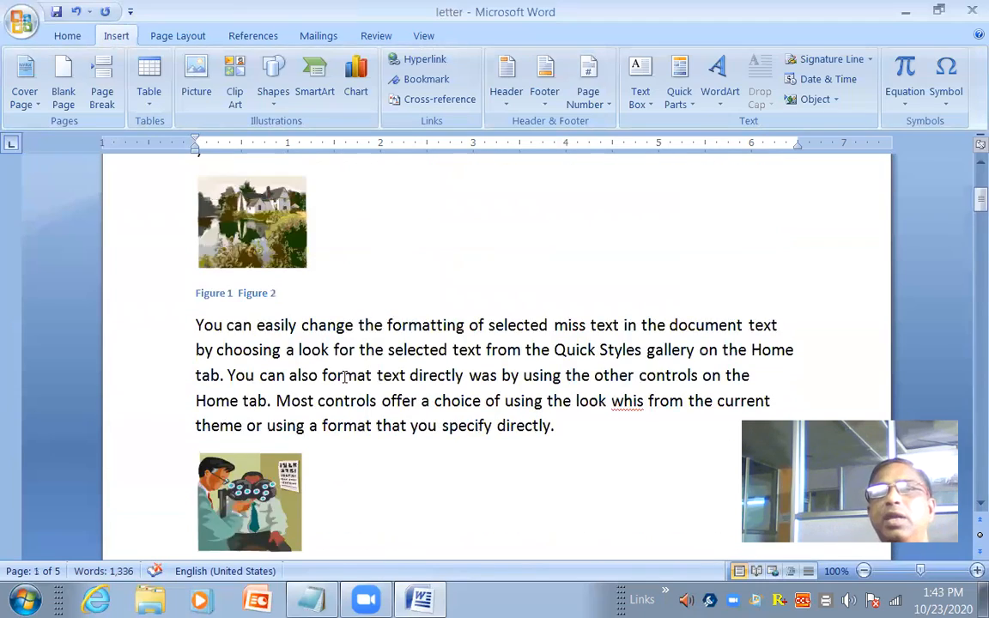
click(311, 336)
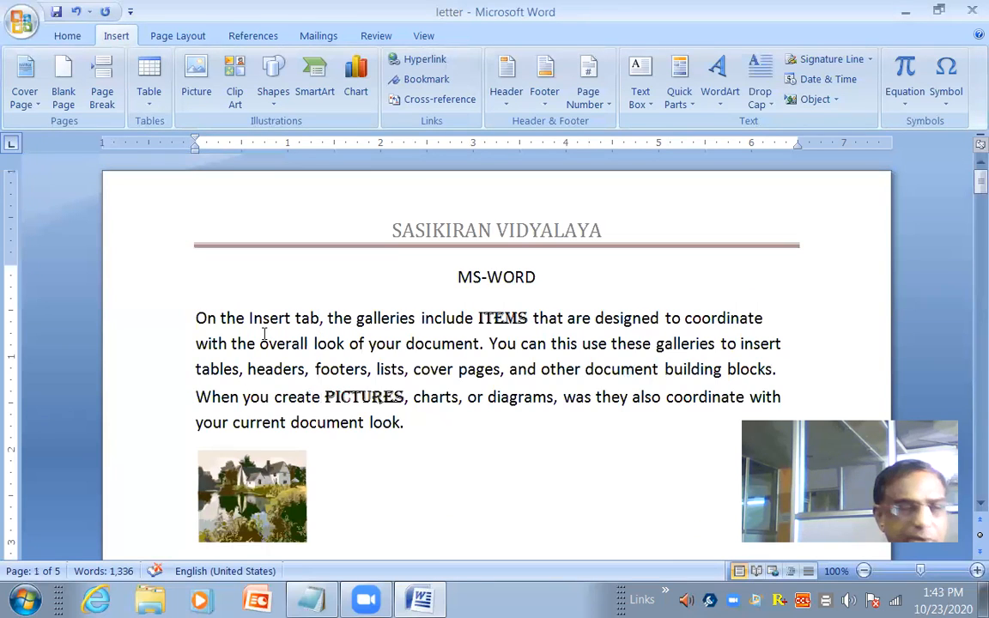
click(764, 99)
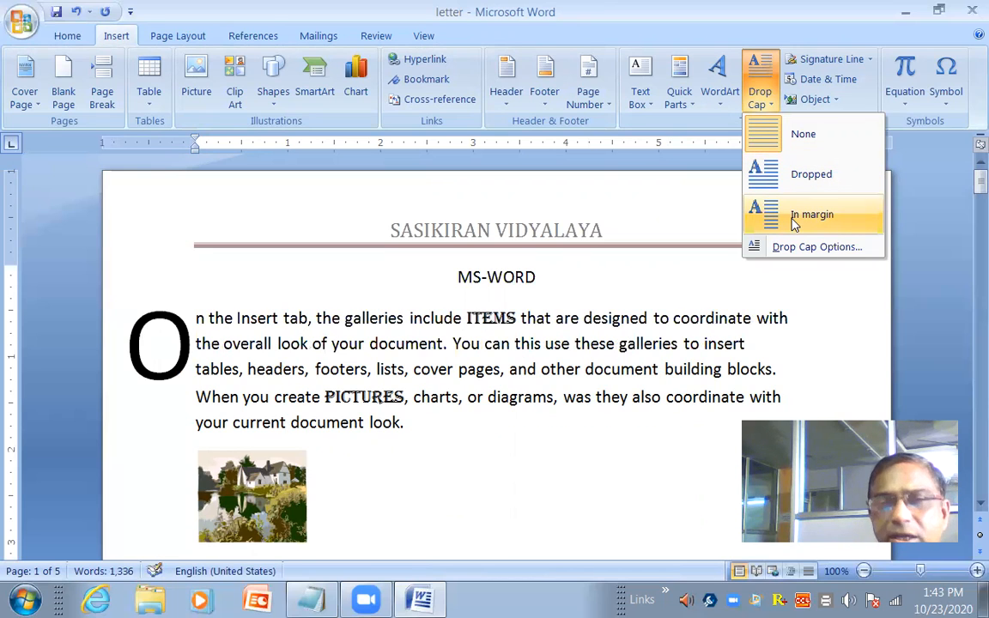
click(535, 357)
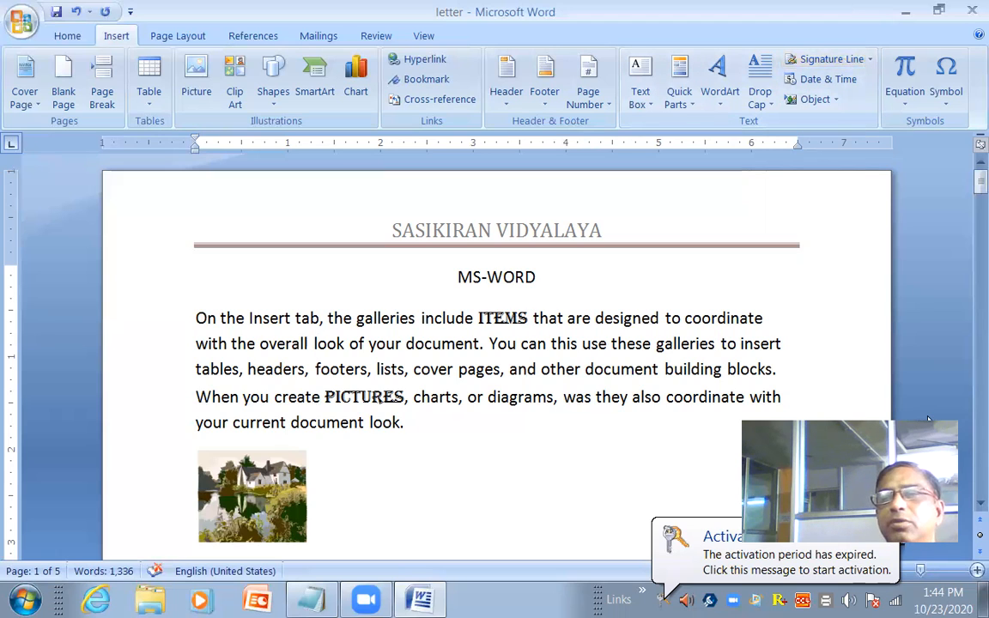
Open the Windows activation message and close its window without activating
click(687, 554)
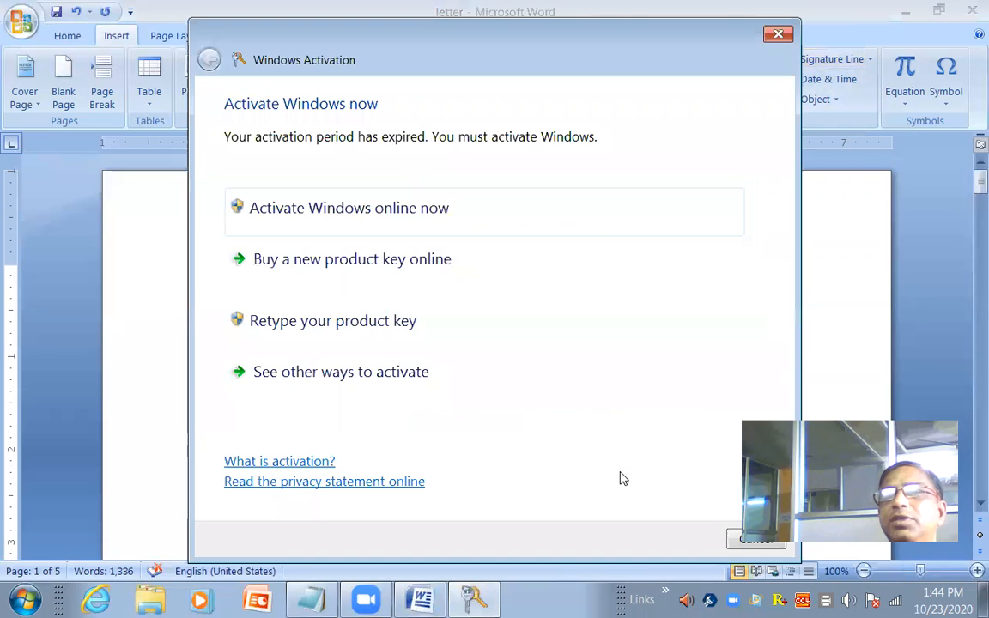
click(777, 34)
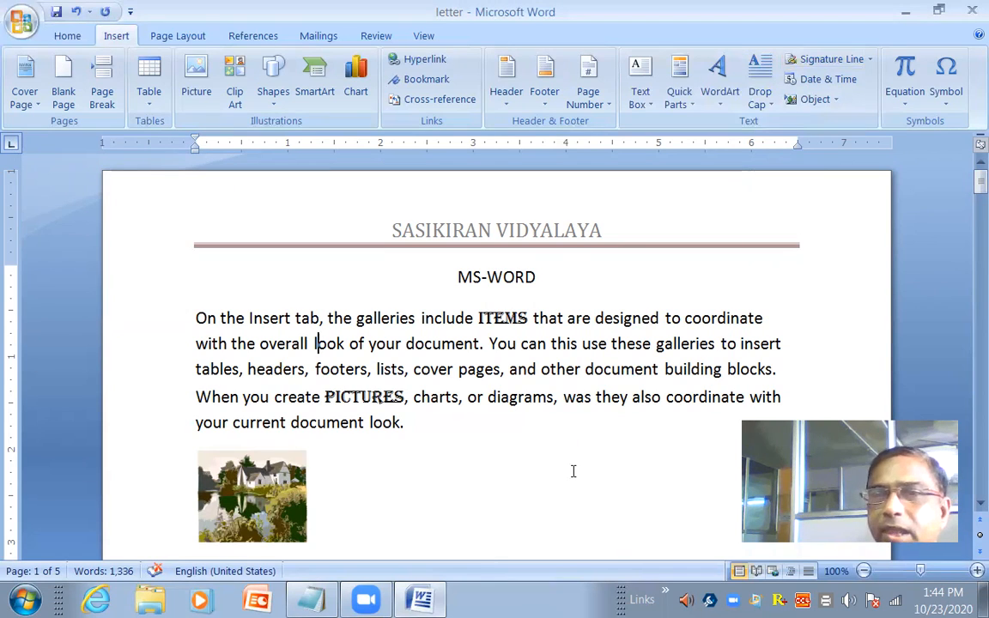
Insert the date and time with seconds (10/23/2020 1:45:16 PM format) on a new line after page 3's first paragraph
scroll(574, 470, down, 6)
scroll(573, 470, down, 15)
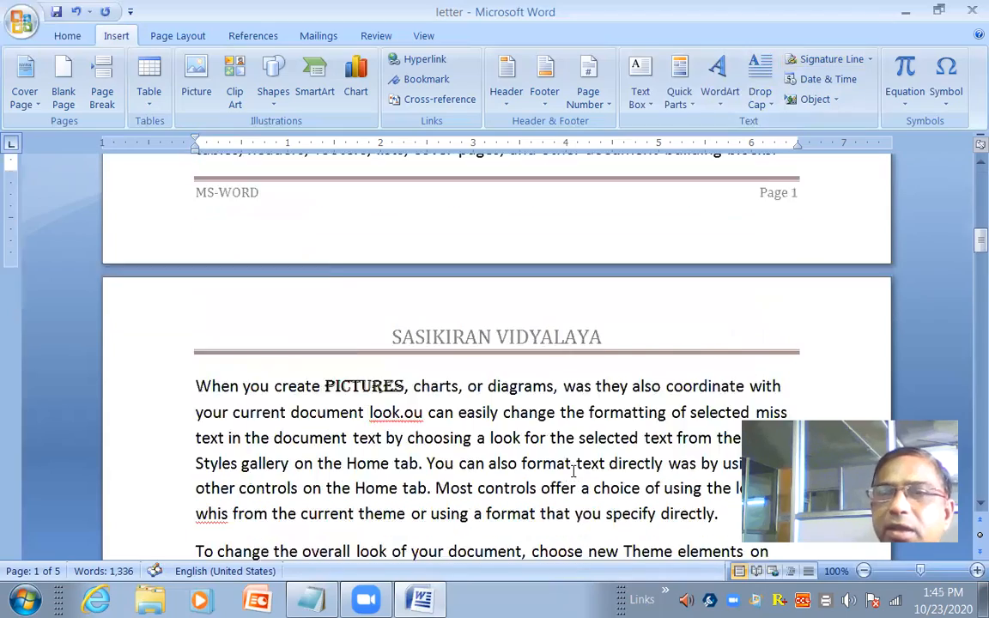
scroll(573, 471, down, 15)
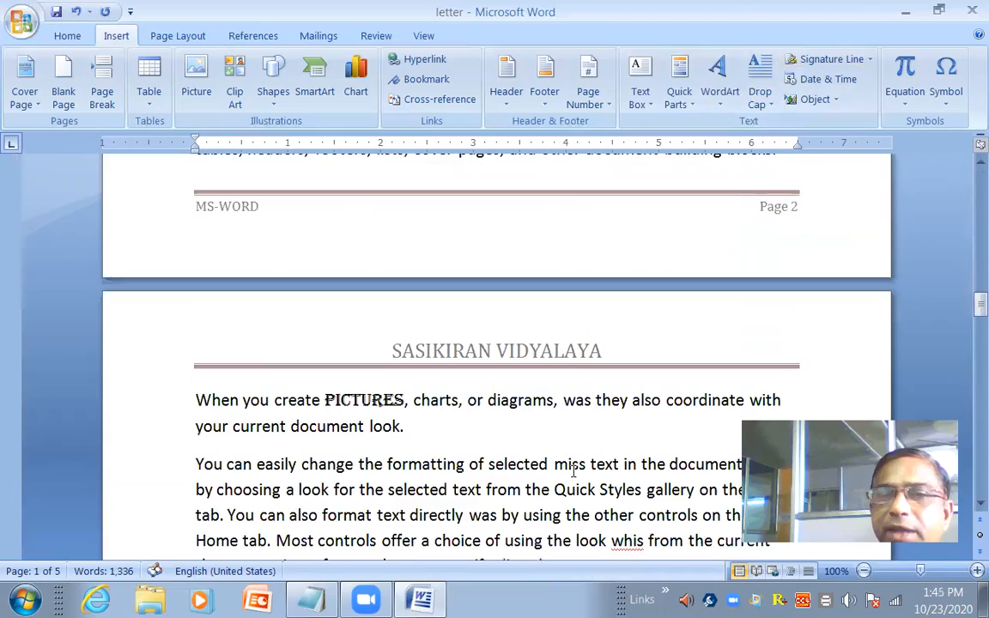
click(480, 435)
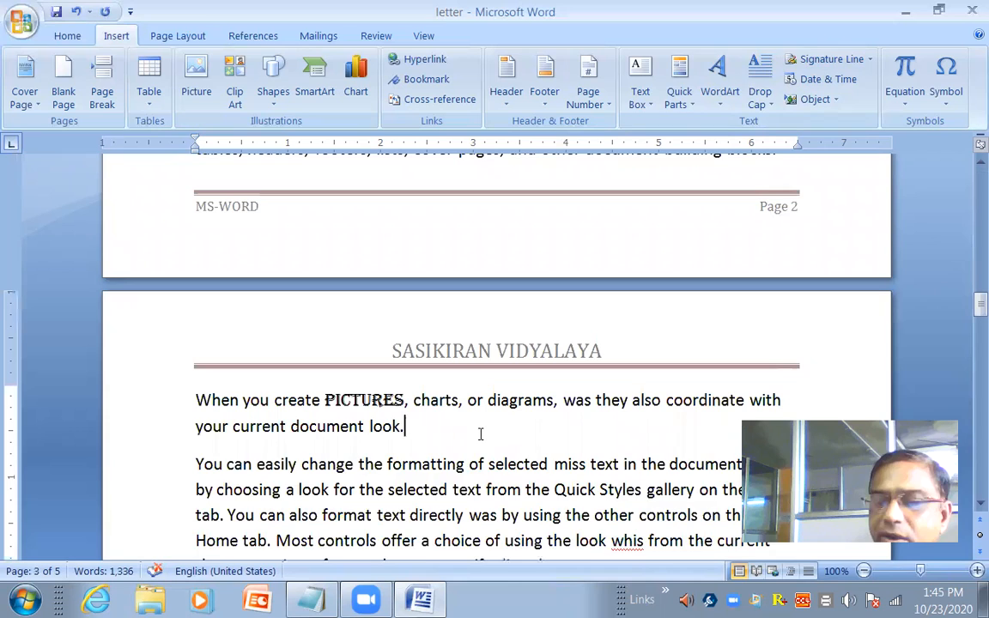
key(Return)
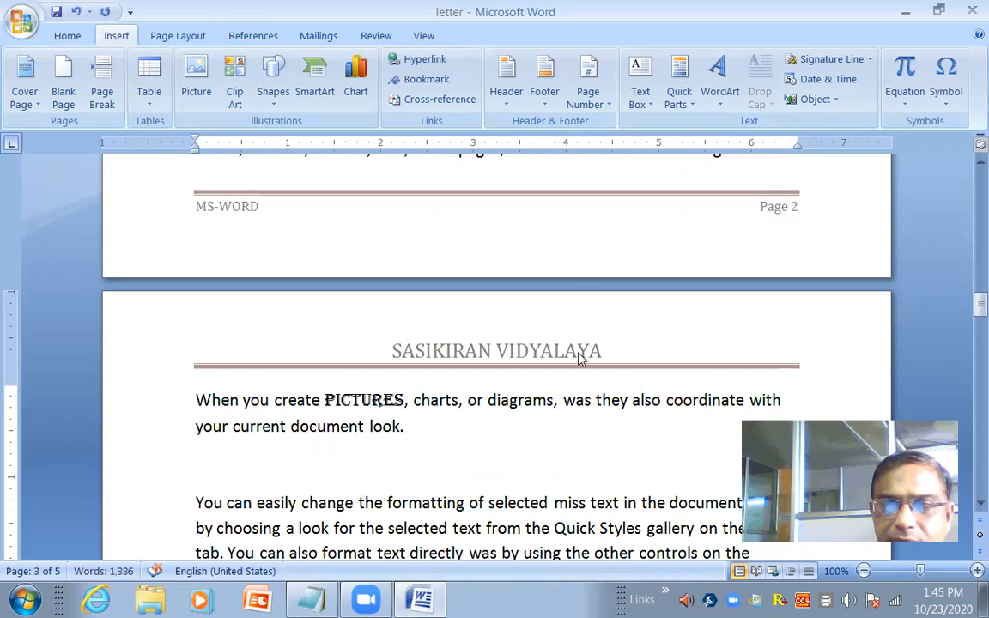
click(857, 87)
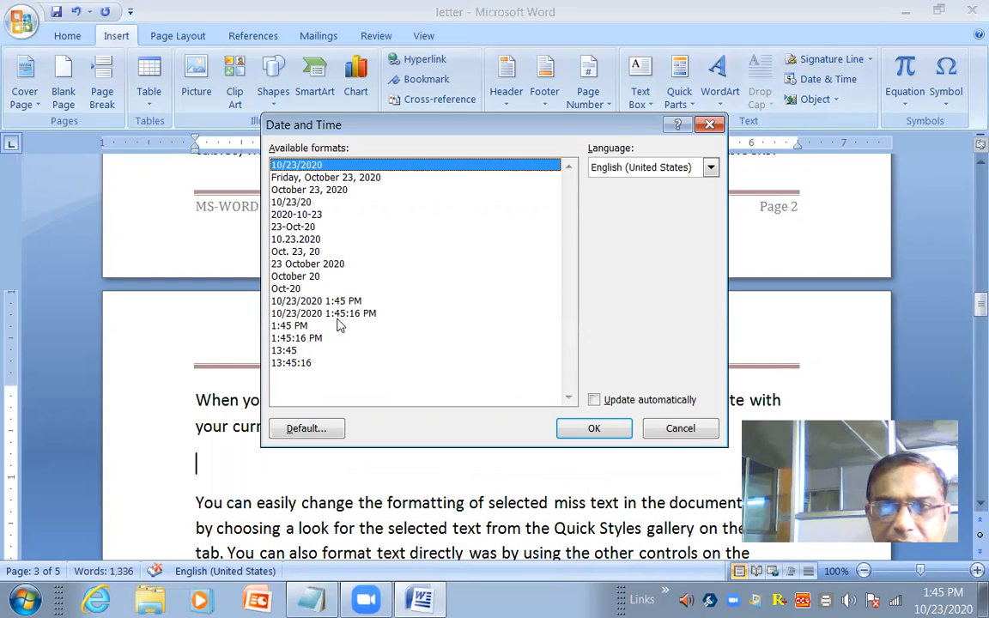
click(369, 313)
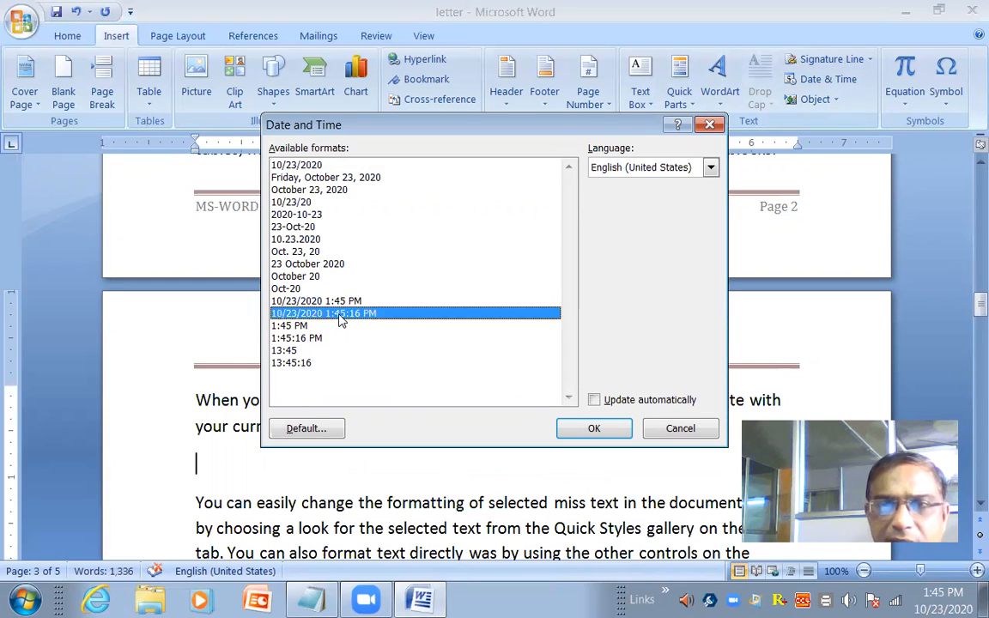
click(567, 434)
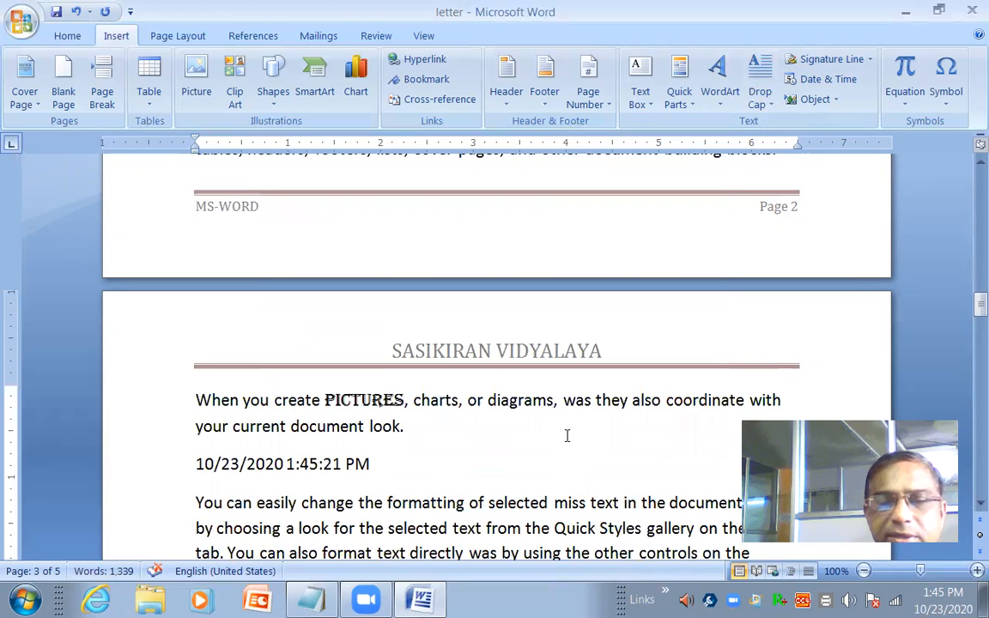
Delete the inserted date and time together with its line on page 3
key(shift+Home)
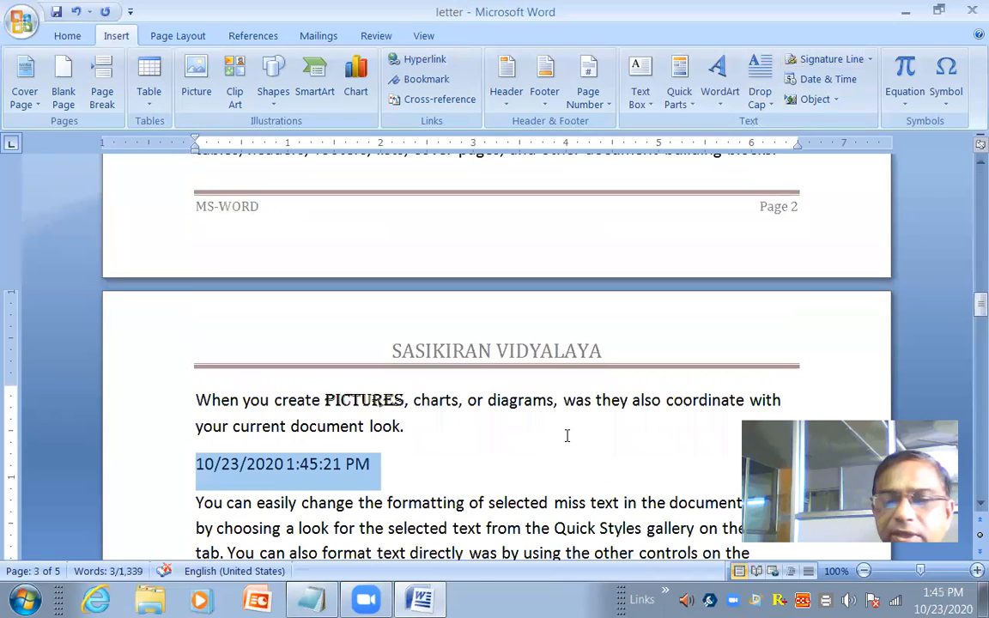
key(Delete)
key(Delete)
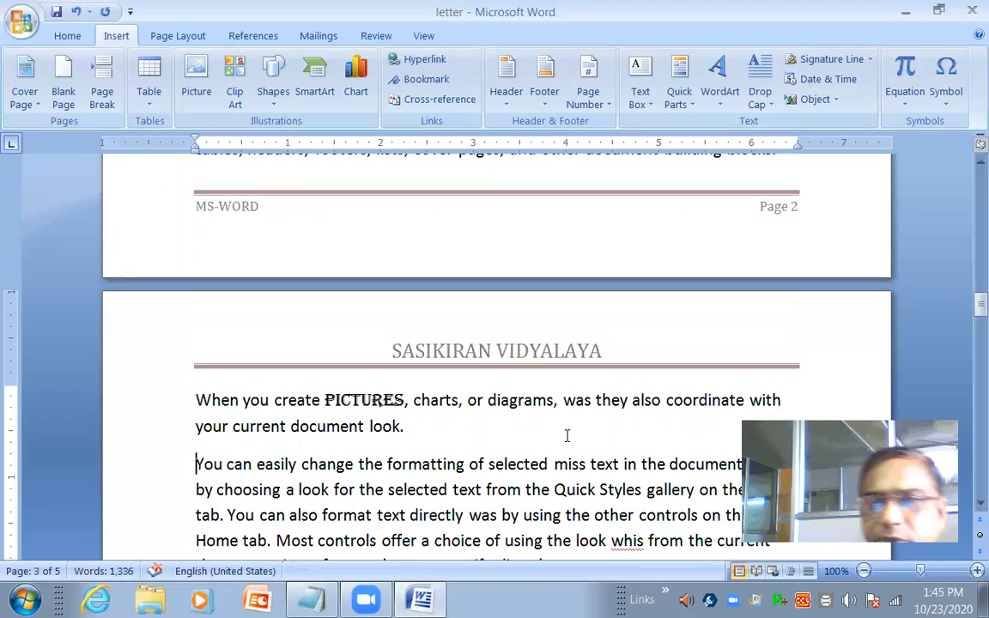
Insert a new Bitmap Image object at the start of the empty page 5
scroll(559, 374, down, 4)
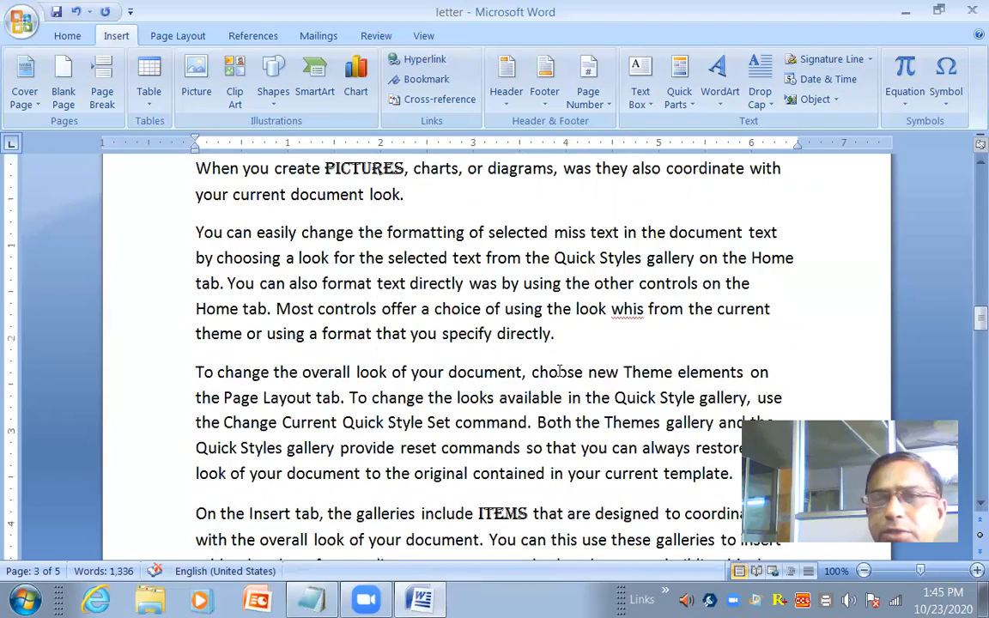
scroll(559, 373, down, 15)
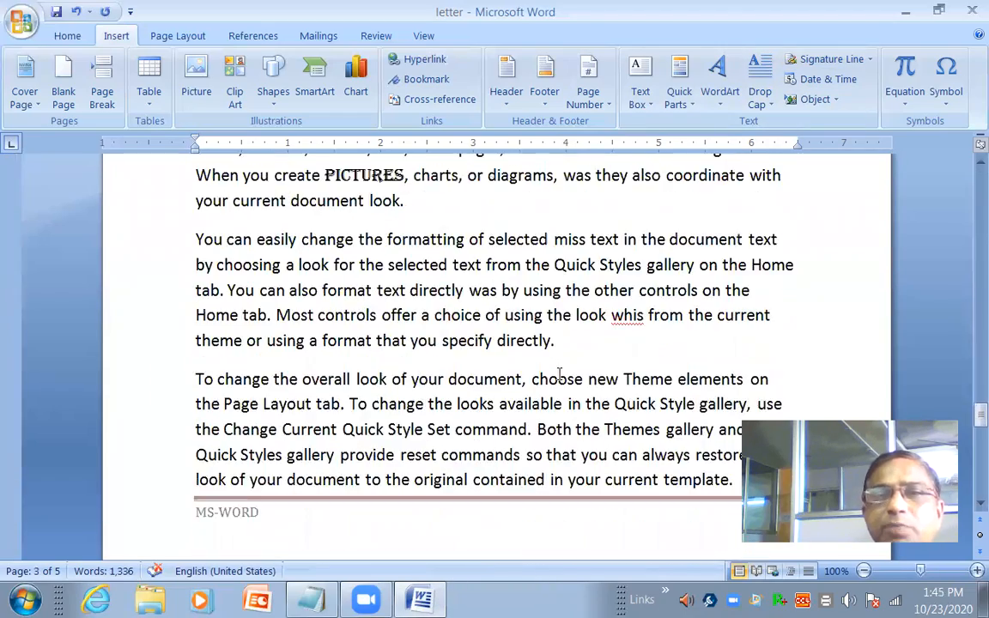
scroll(559, 373, down, 3)
click(546, 348)
scroll(547, 349, up, 1)
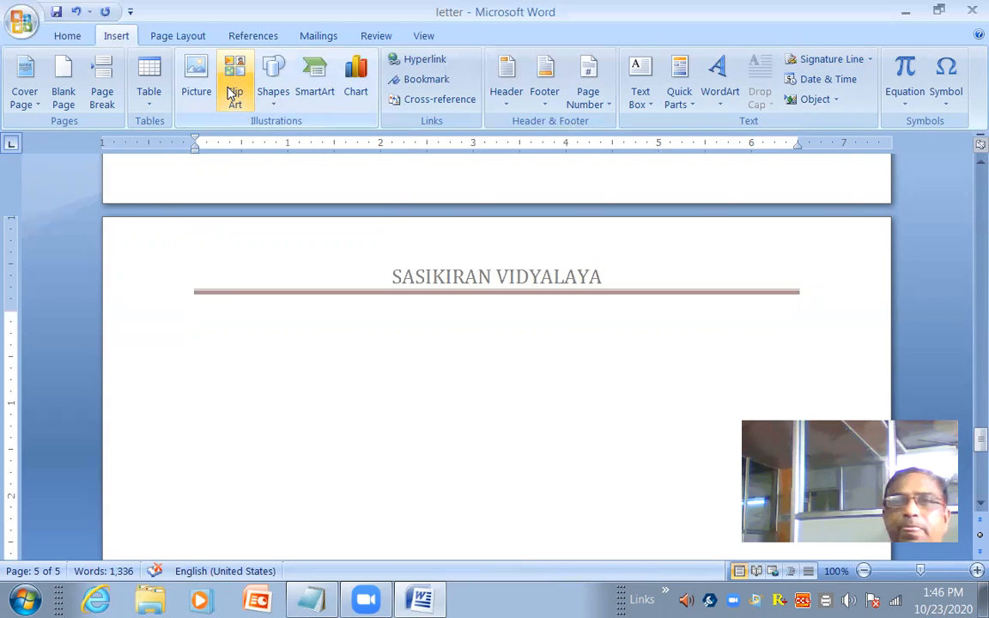
click(836, 100)
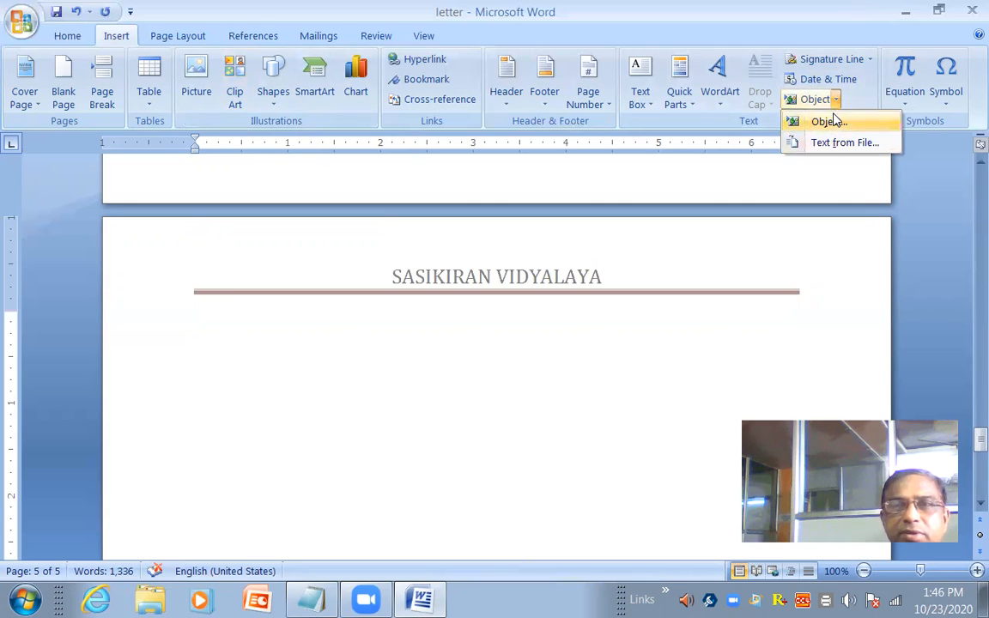
click(831, 121)
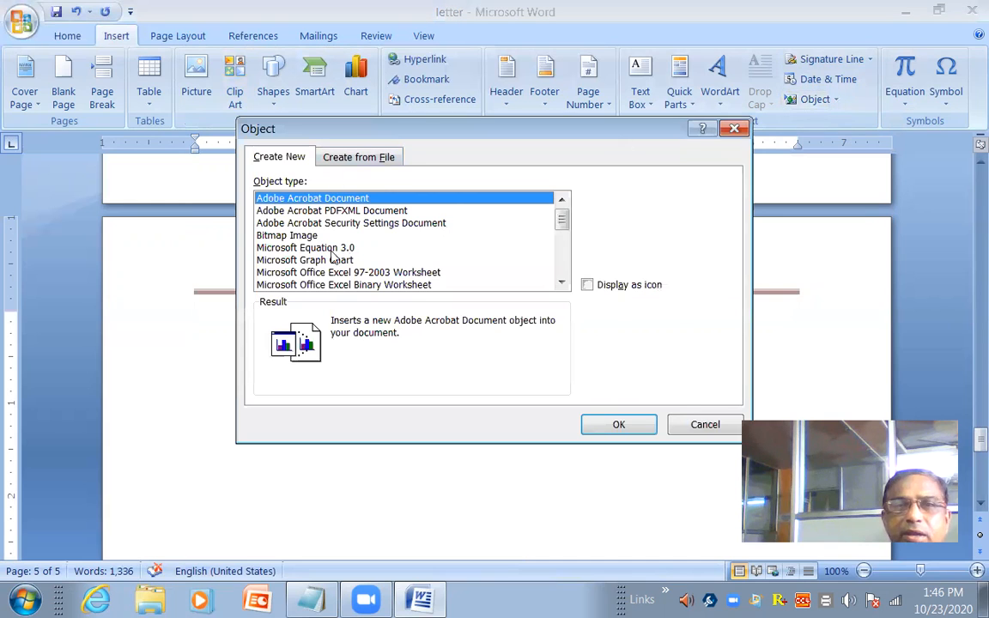
click(279, 236)
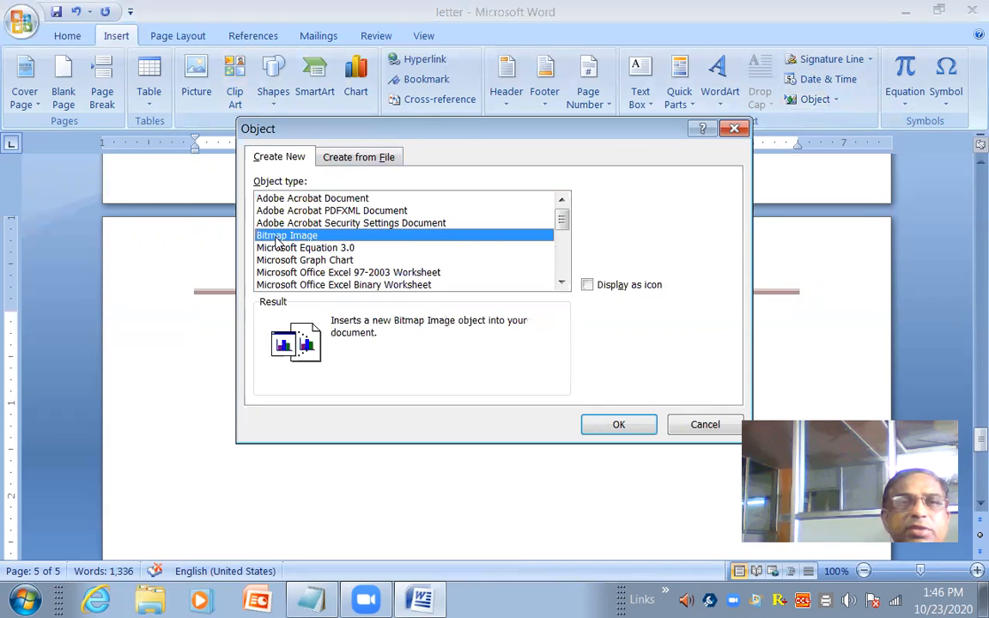
click(629, 424)
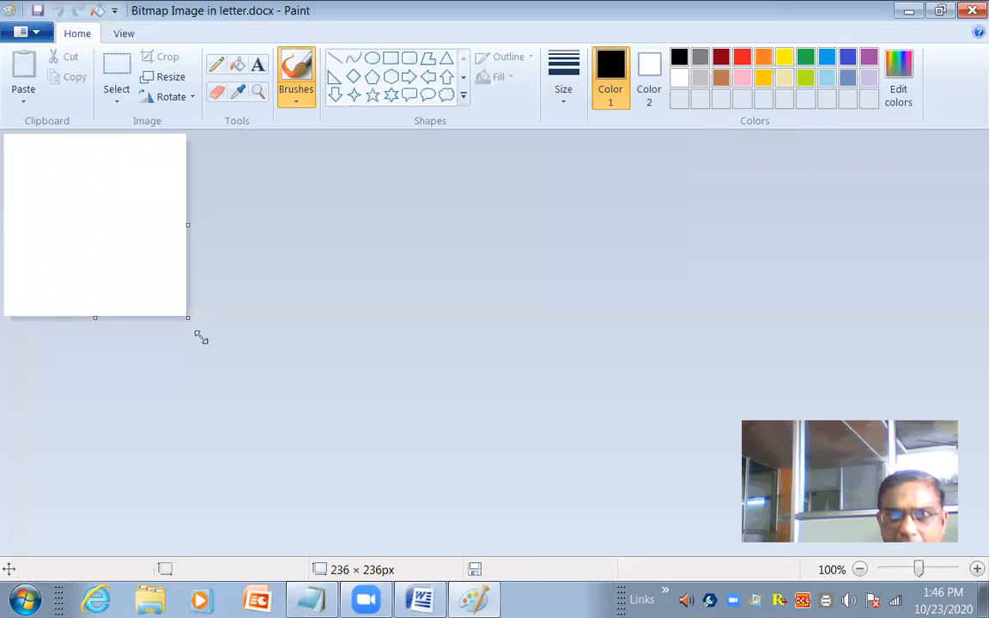
Draw a six-point star filling most of the bitmap canvas and close Paint to return to the letter
click(390, 94)
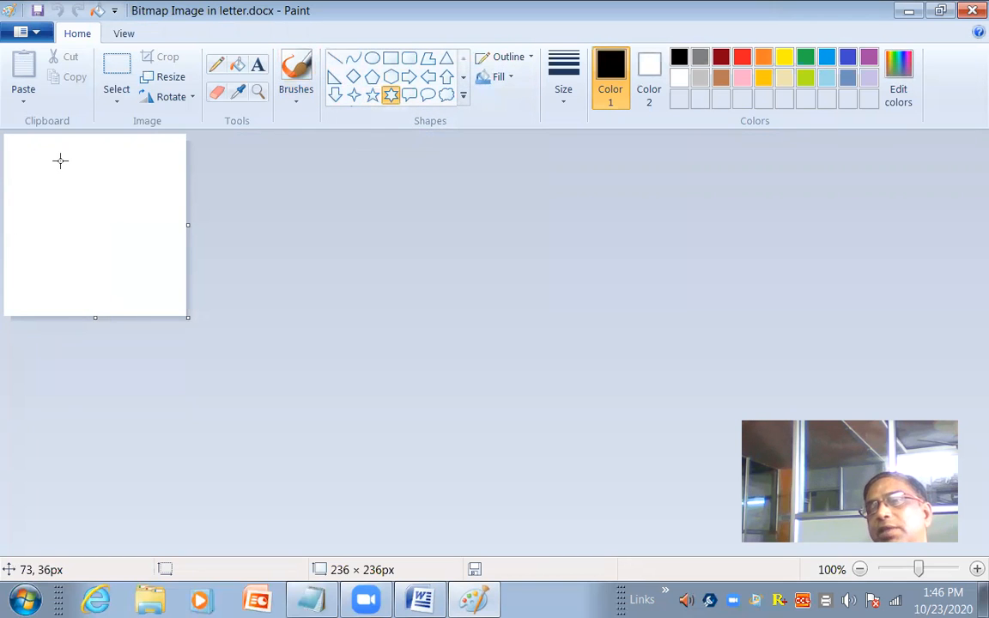
mouse_move(39, 163)
mouse_down()
mouse_move(121, 251)
mouse_move(151, 316)
mouse_move(177, 289)
mouse_move(159, 263)
mouse_move(155, 290)
mouse_up()
click(971, 9)
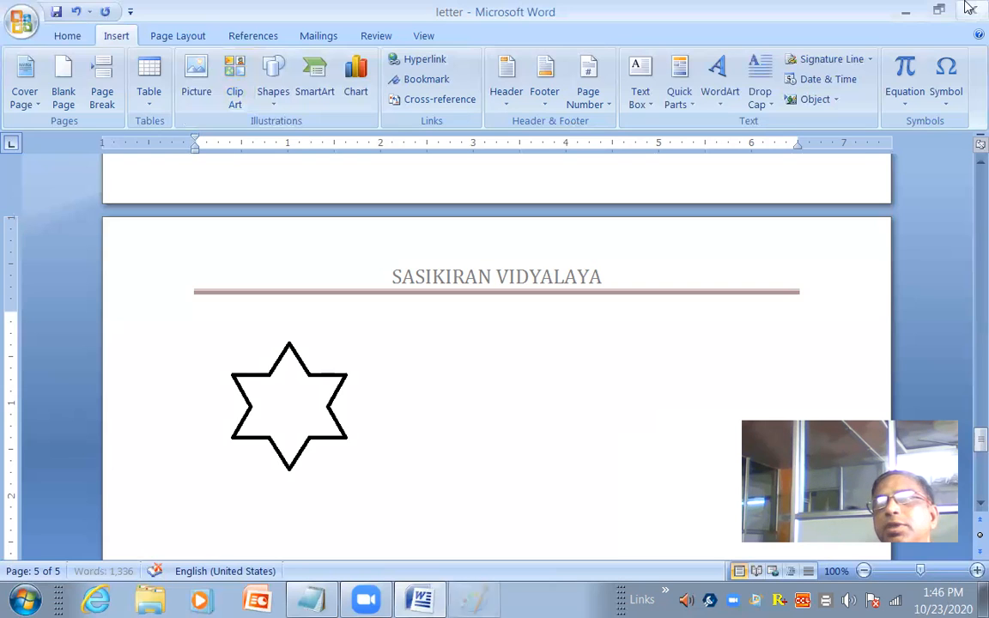
Delete the star bitmap object from page 5
click(276, 378)
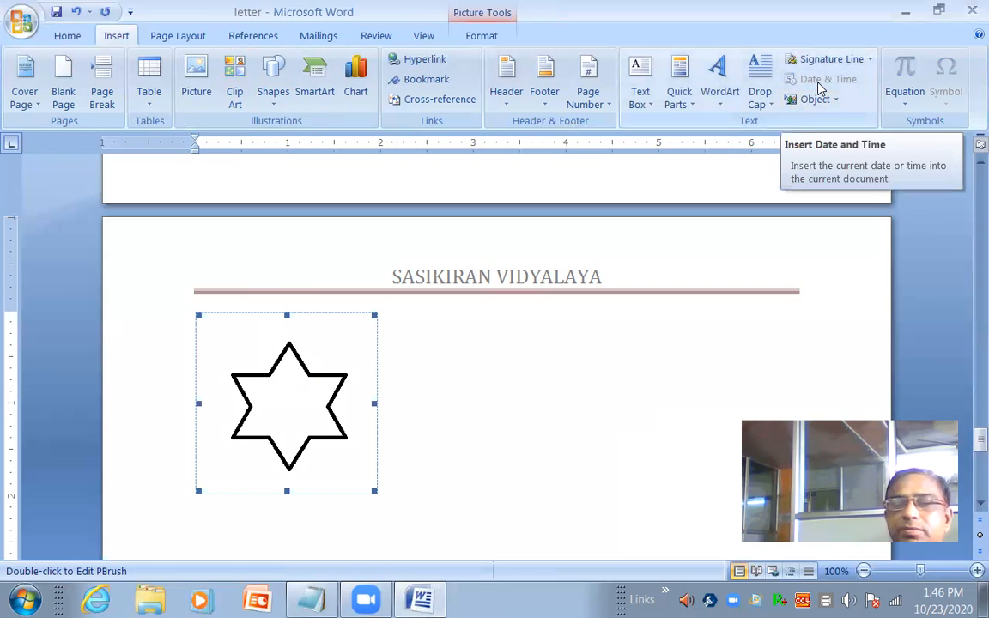
key(Delete)
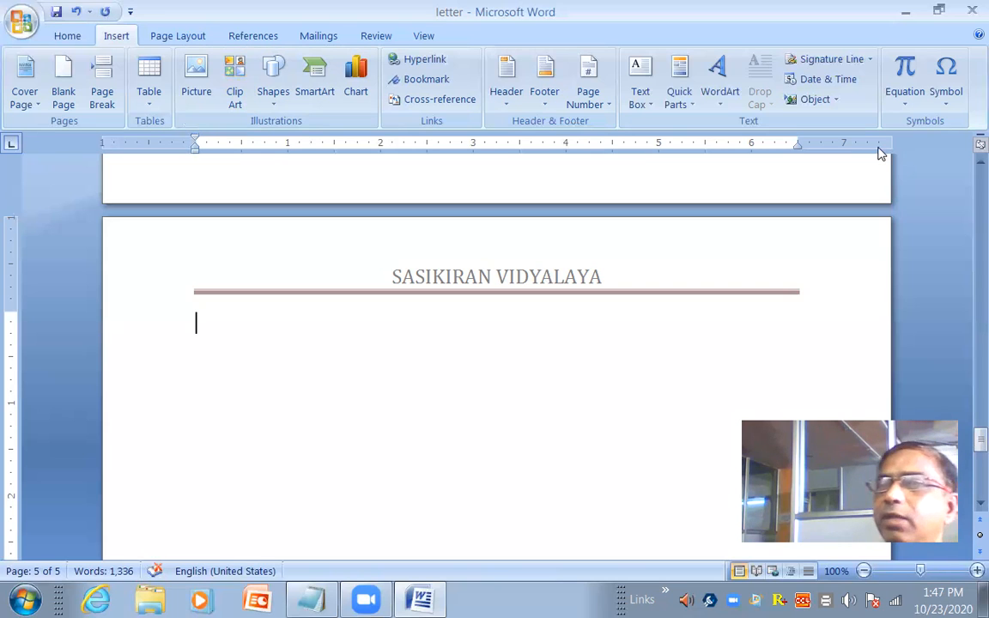
Browse the built-in equations and insert the Fourier Series equation on page 5
click(920, 111)
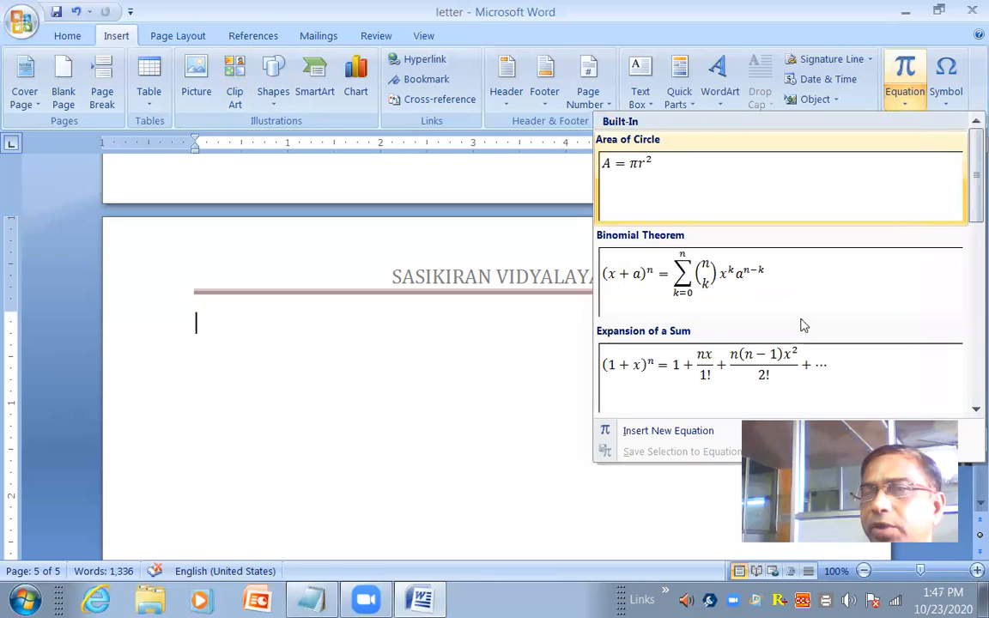
scroll(802, 327, down, 3)
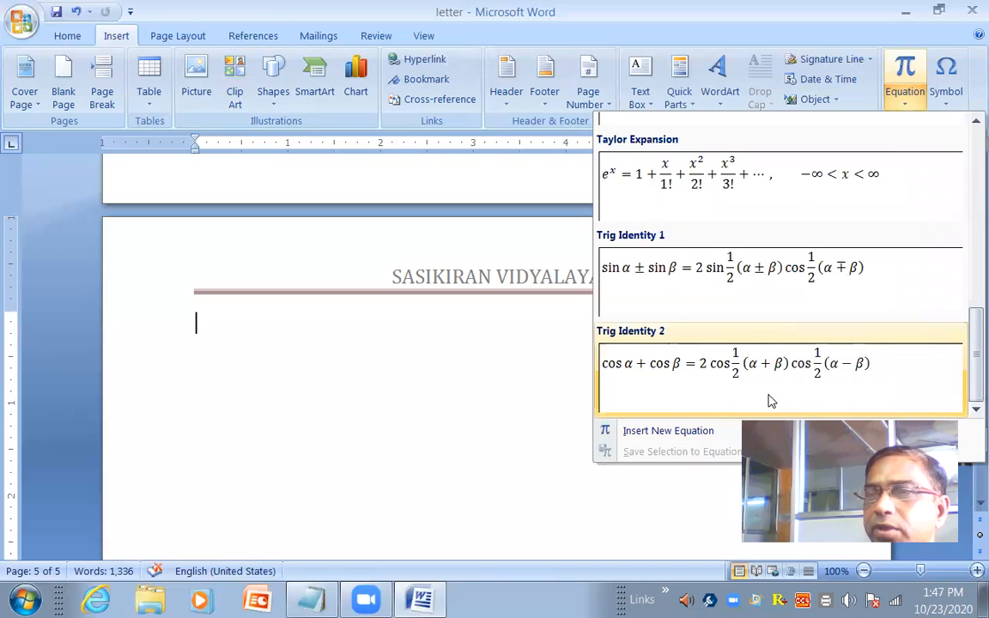
scroll(770, 401, up, 6)
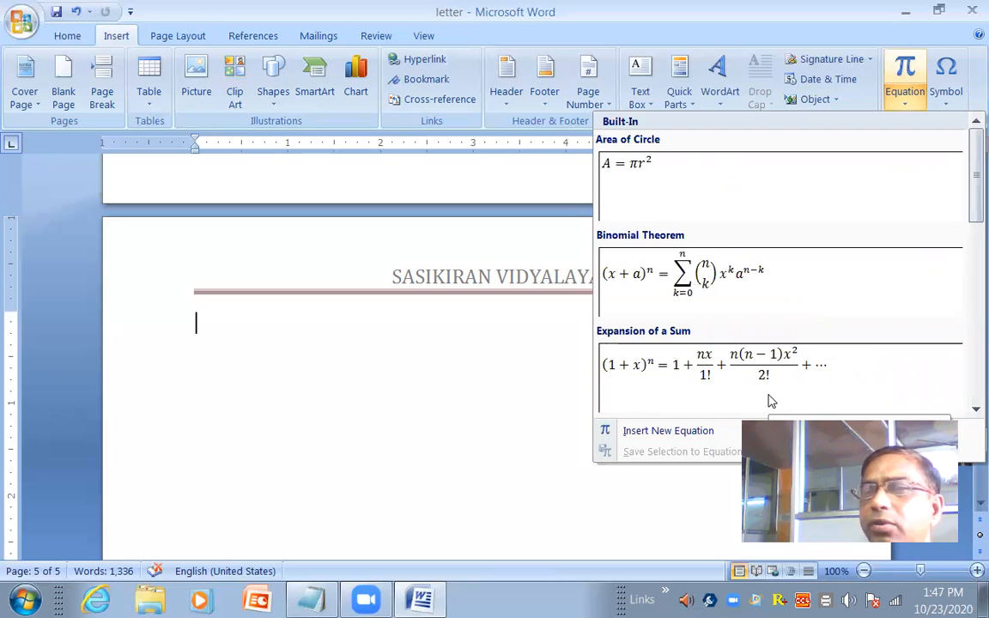
scroll(771, 401, down, 5)
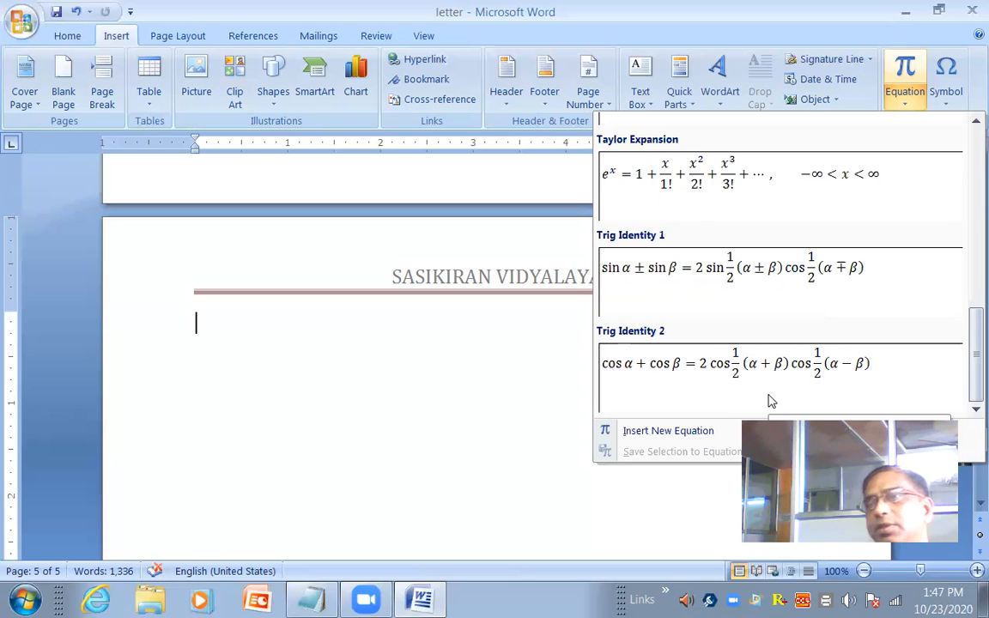
scroll(771, 401, up, 5)
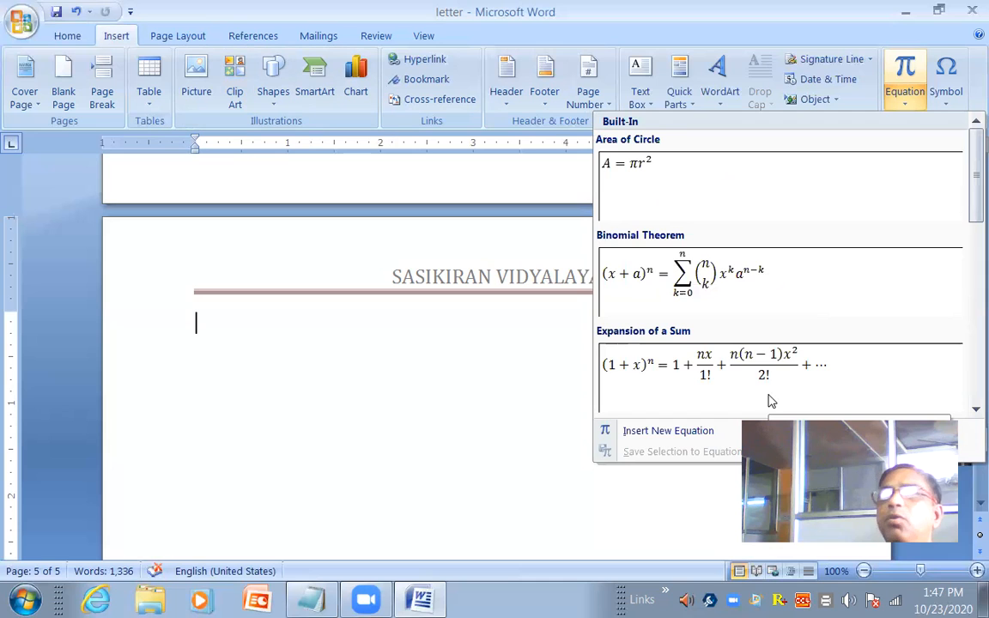
scroll(771, 401, down, 3)
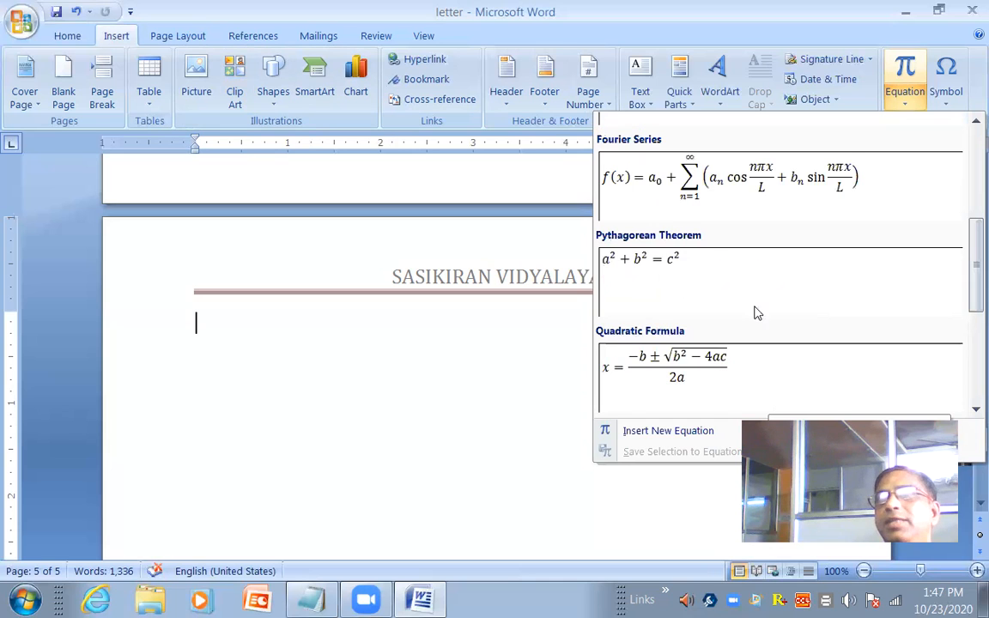
click(767, 214)
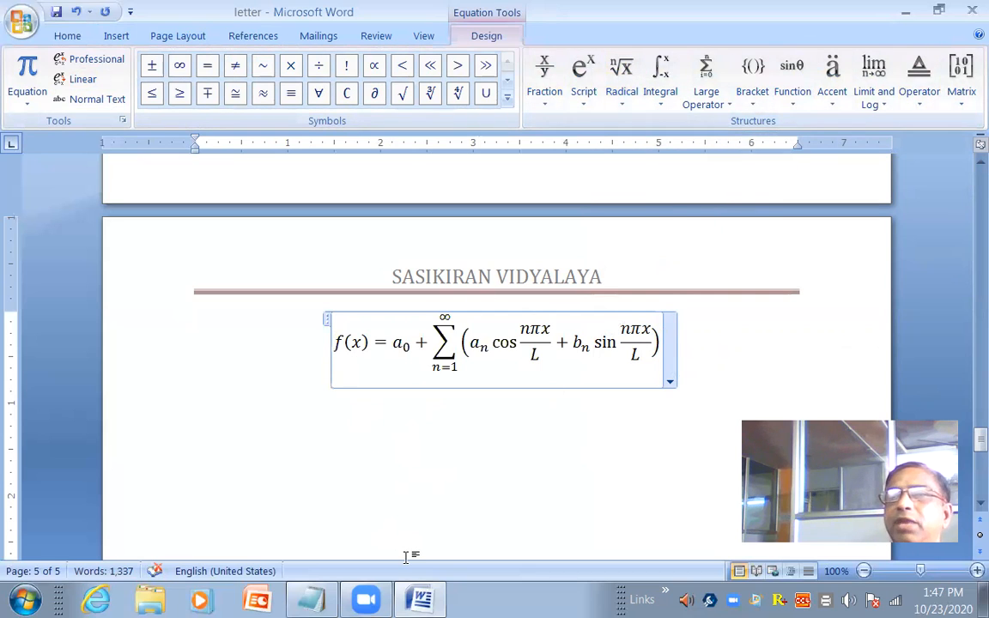
Delete the whole Fourier Series equation from page 5
click(326, 319)
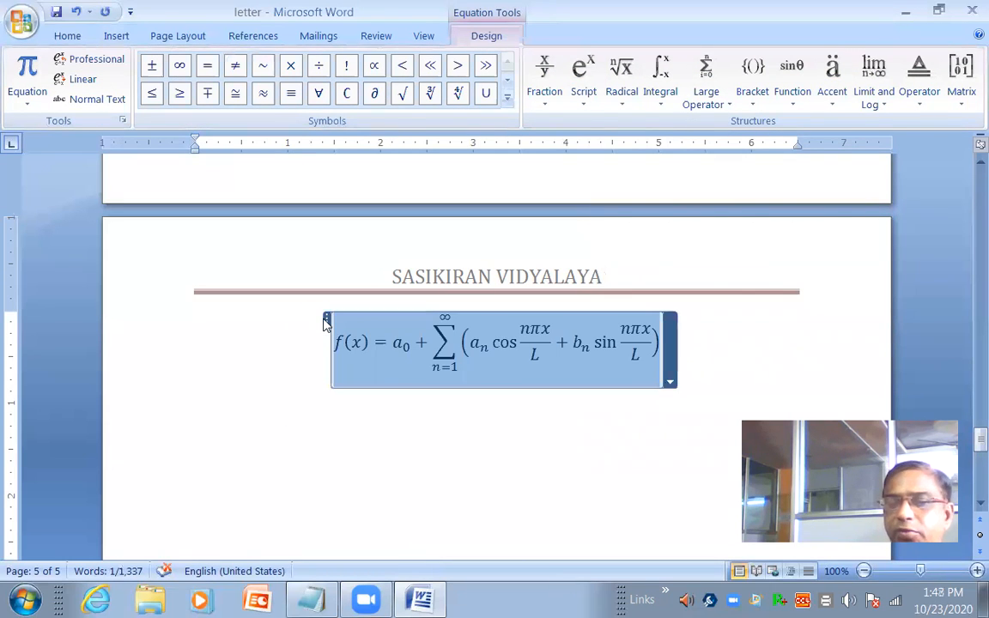
key(Delete)
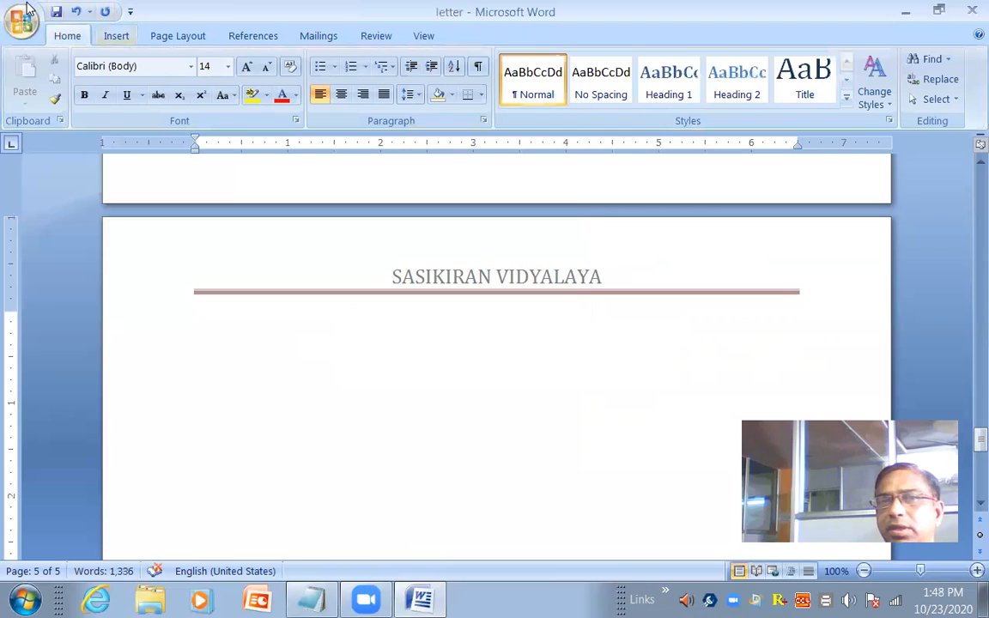
Insert the black telephone symbol from the recently used symbols at the start of page 5
click(120, 35)
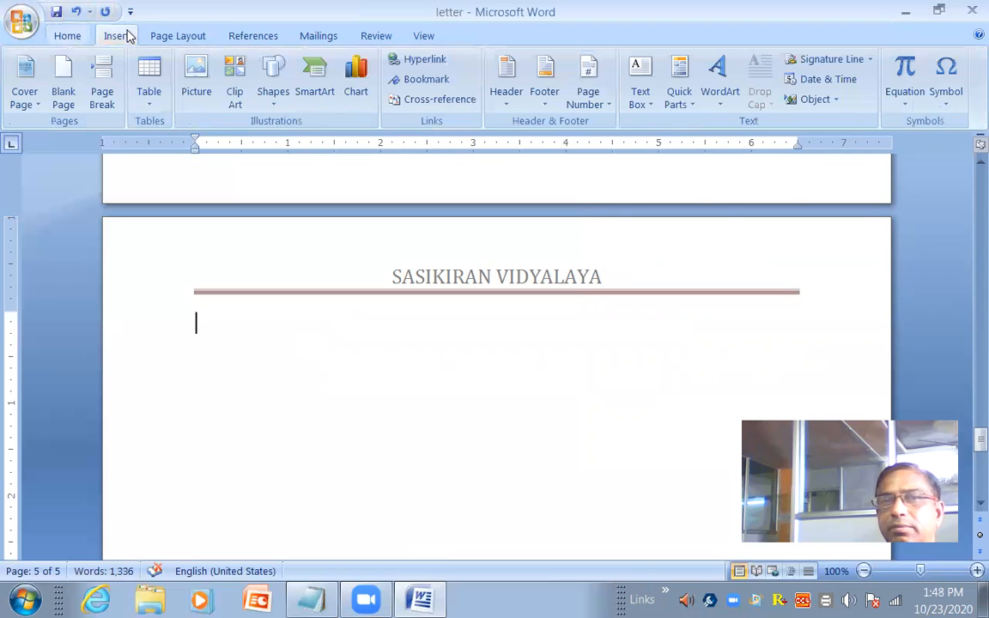
click(942, 104)
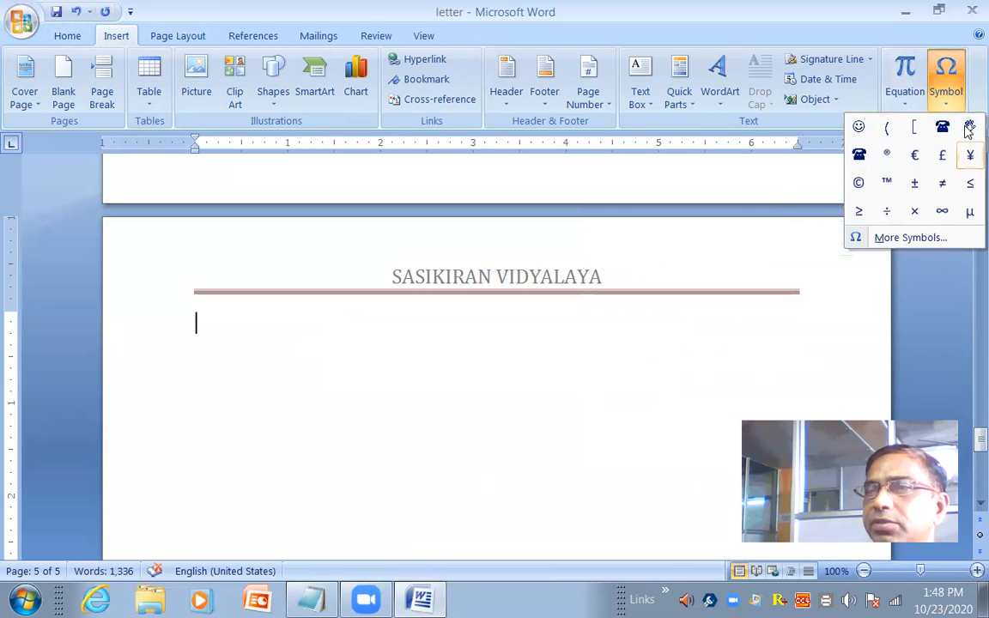
click(858, 156)
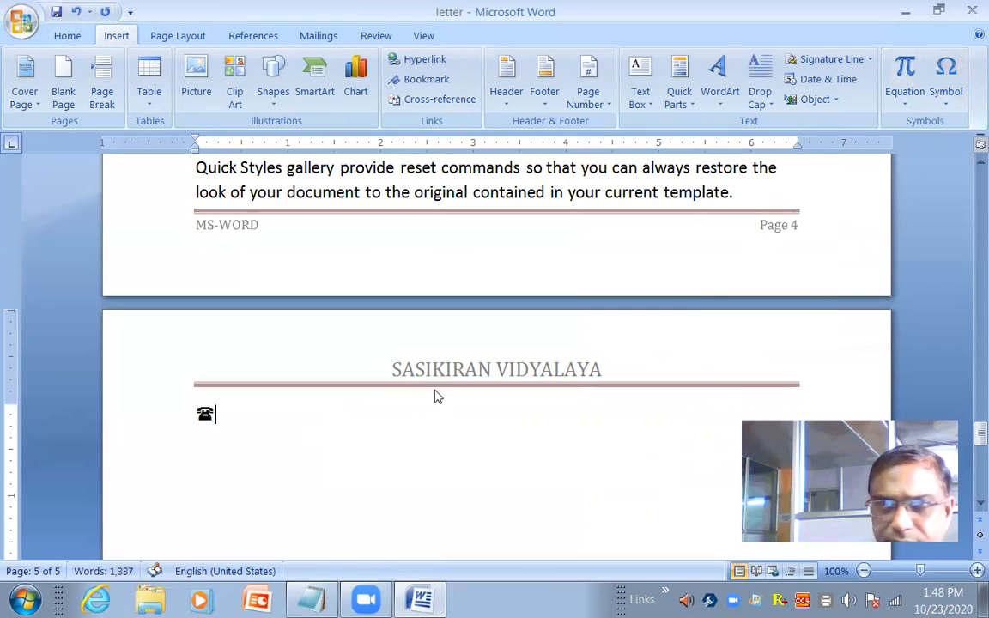
Insert the Wingdings neutral face symbol (character code 75) after the telephone symbol and close the symbol dialog
click(949, 100)
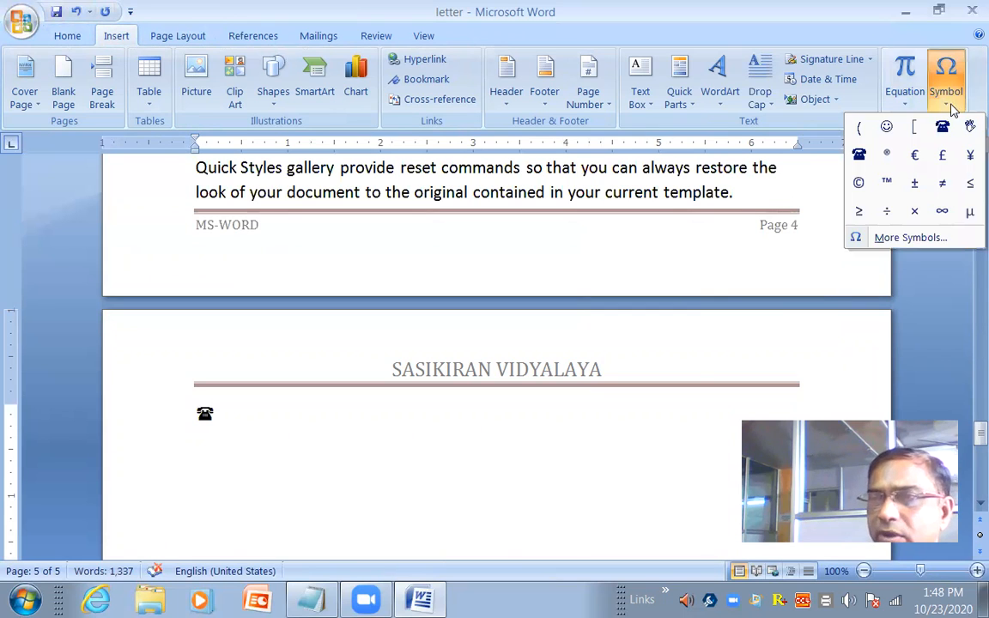
click(912, 238)
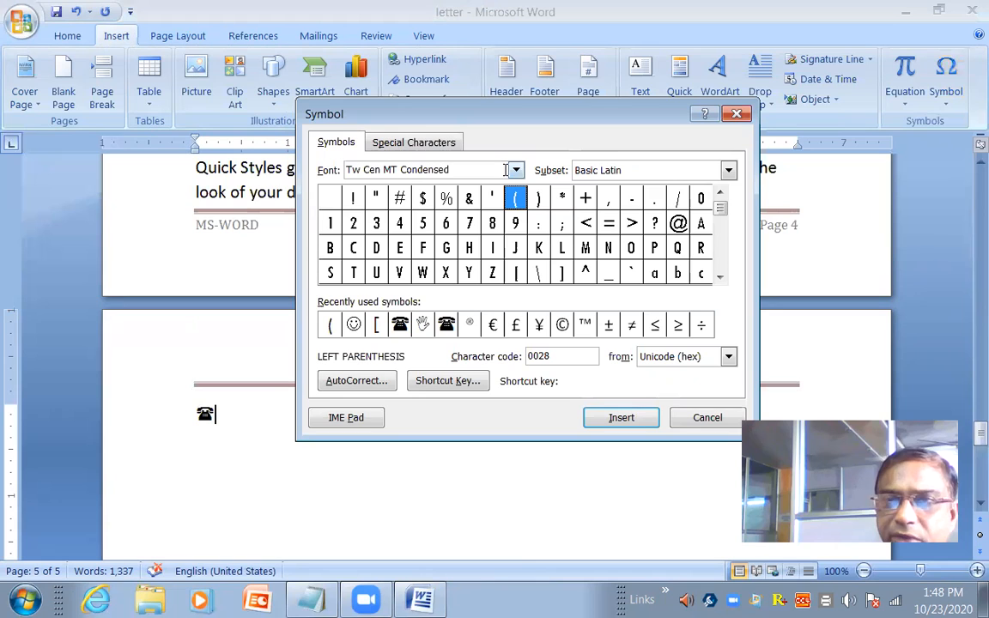
click(464, 165)
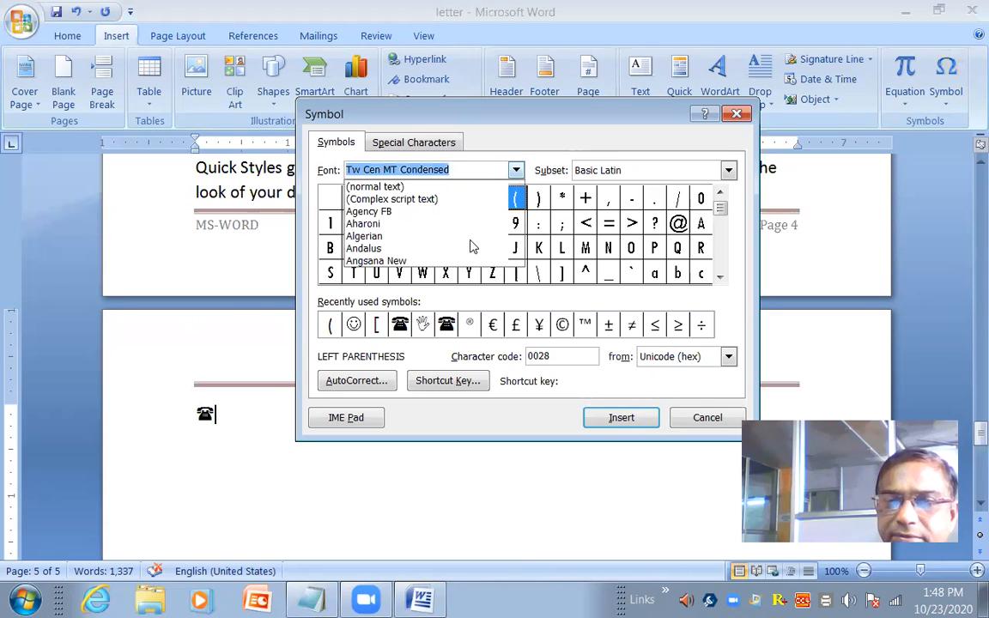
scroll(438, 245, down, 4)
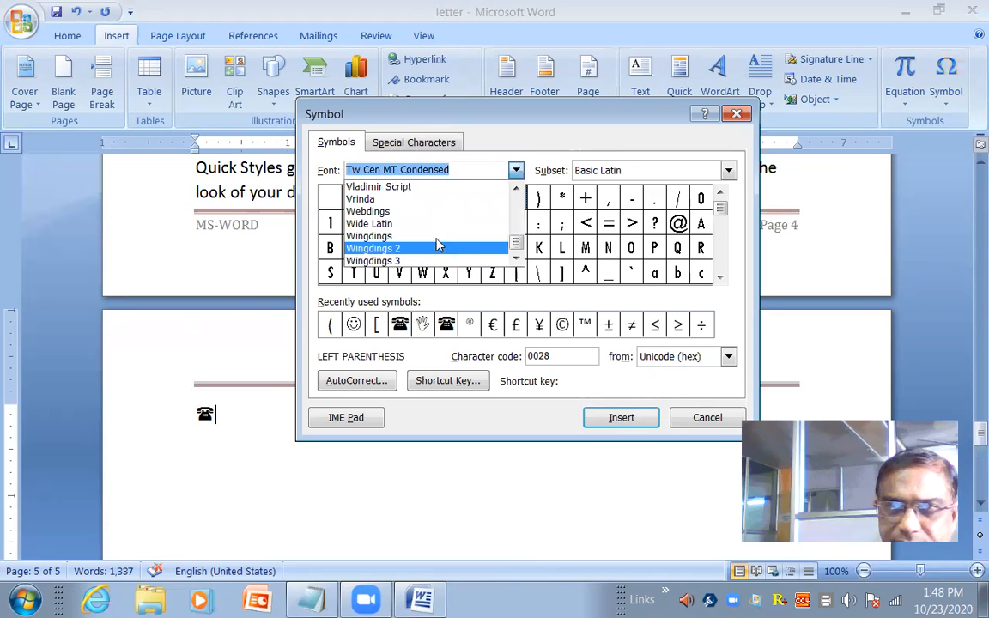
click(436, 242)
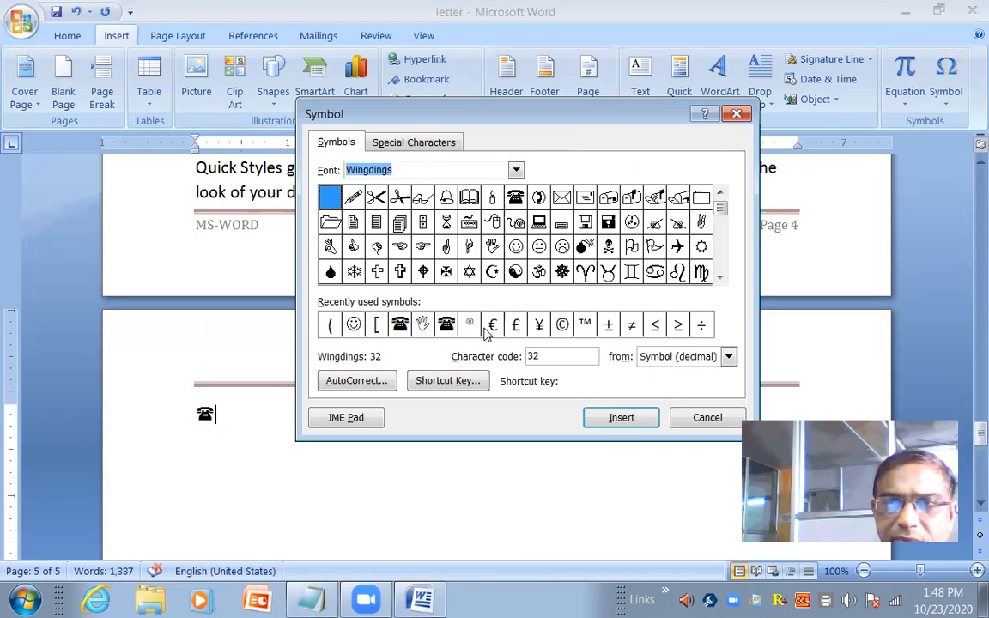
click(536, 247)
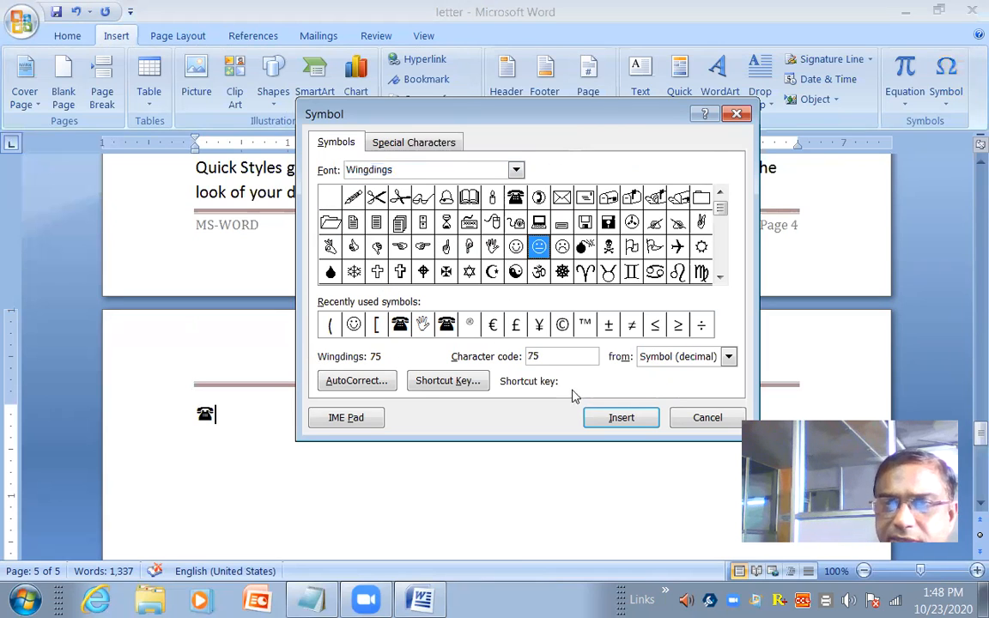
click(617, 416)
click(687, 419)
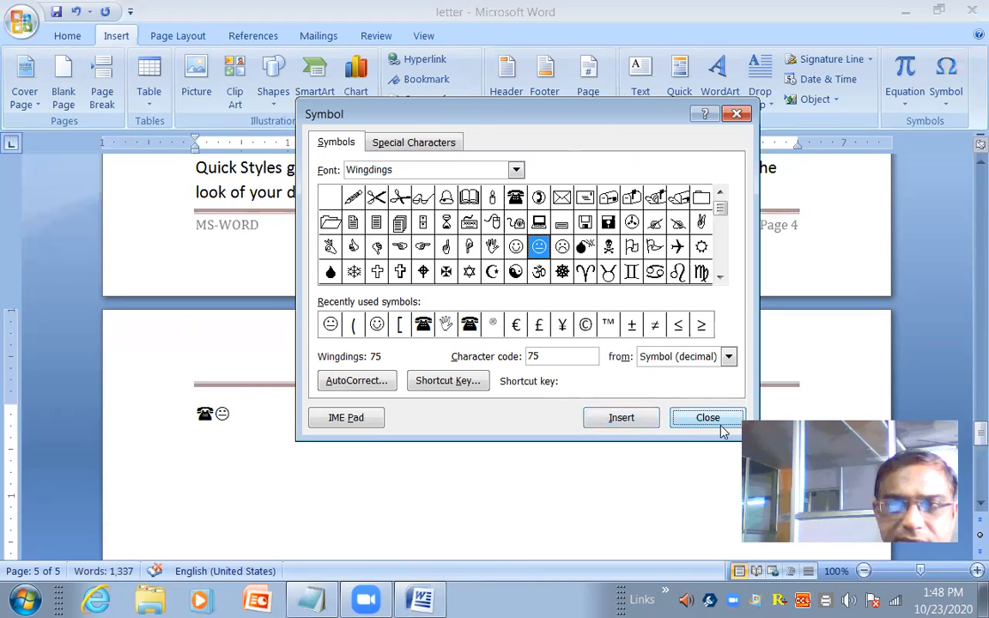
click(718, 423)
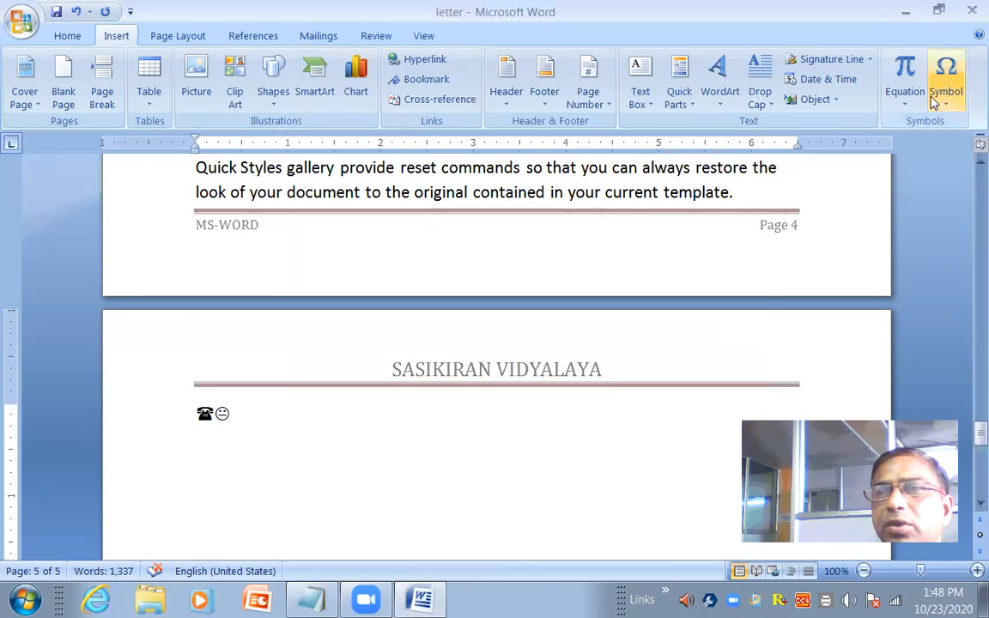
Bring up the page layout commands for the letter
click(160, 37)
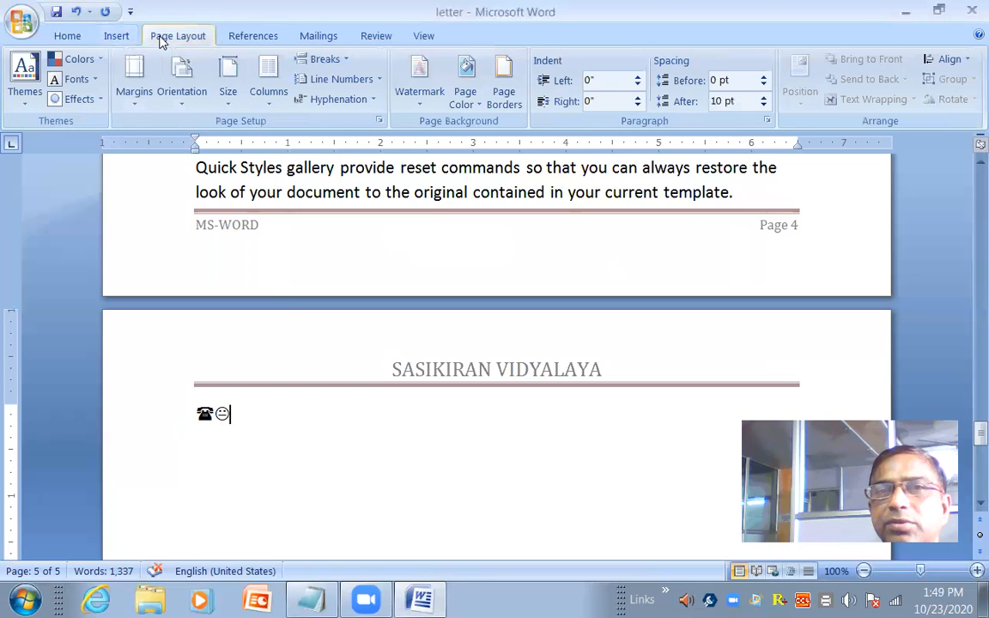